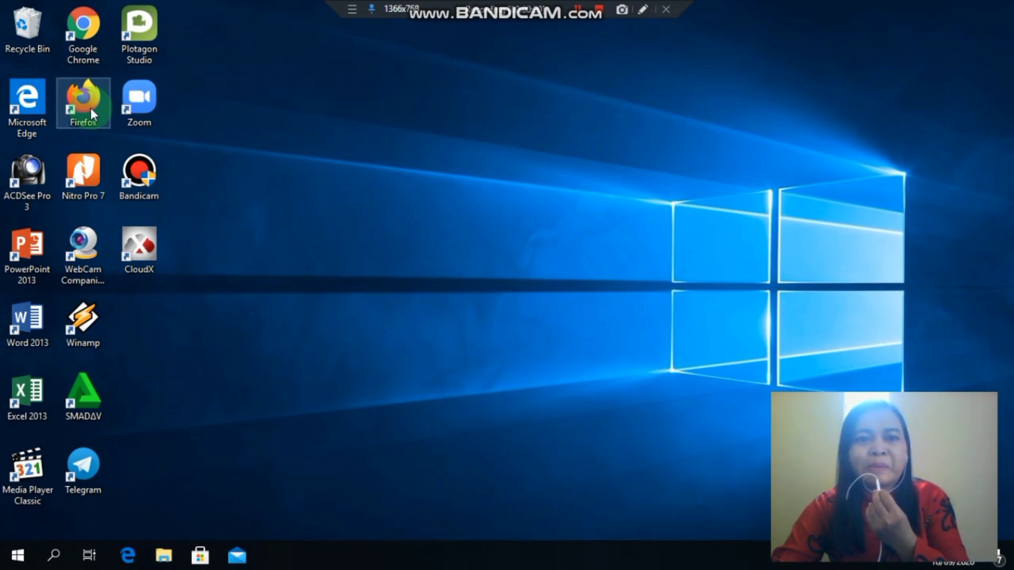
- Open Google Chrome and go to the Gmail inbox at gmail.com
double_click(87, 40)
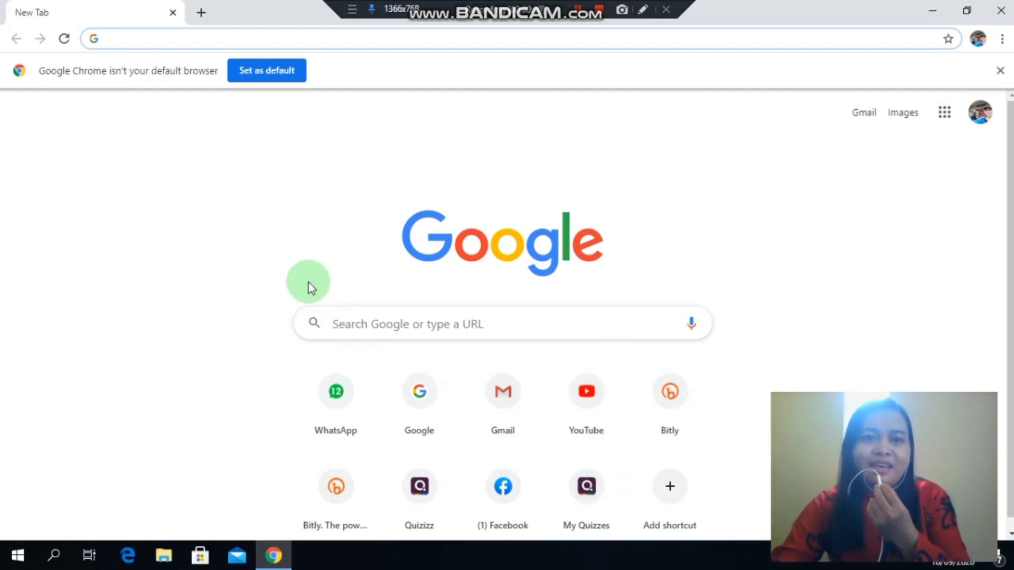
click(231, 40)
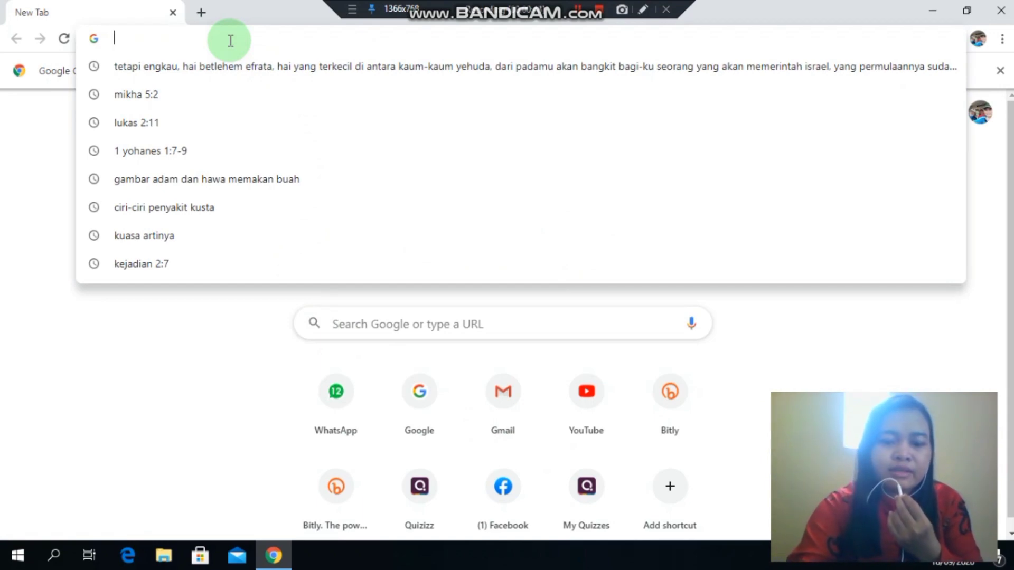
text(gmail.com)
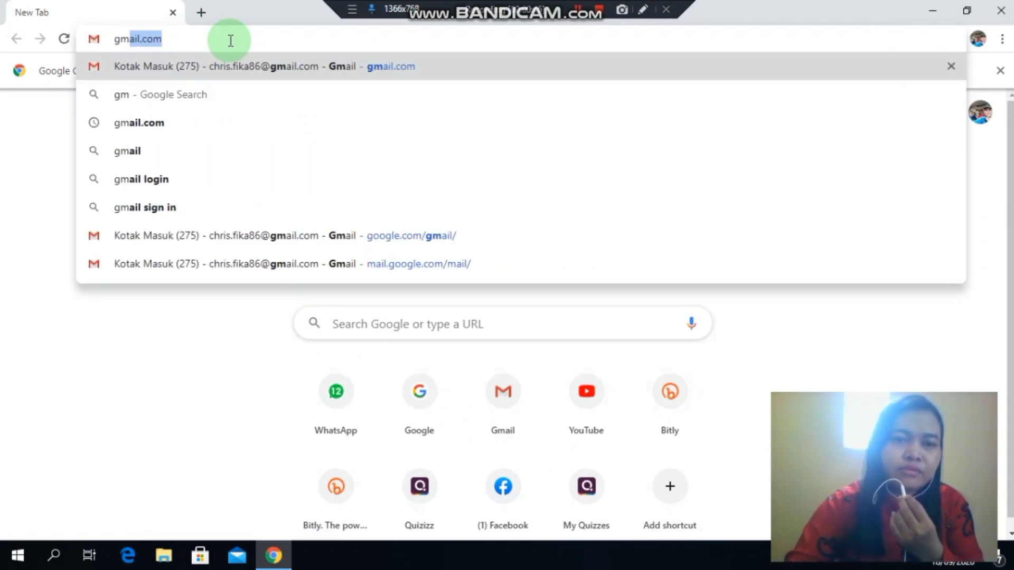
click(229, 68)
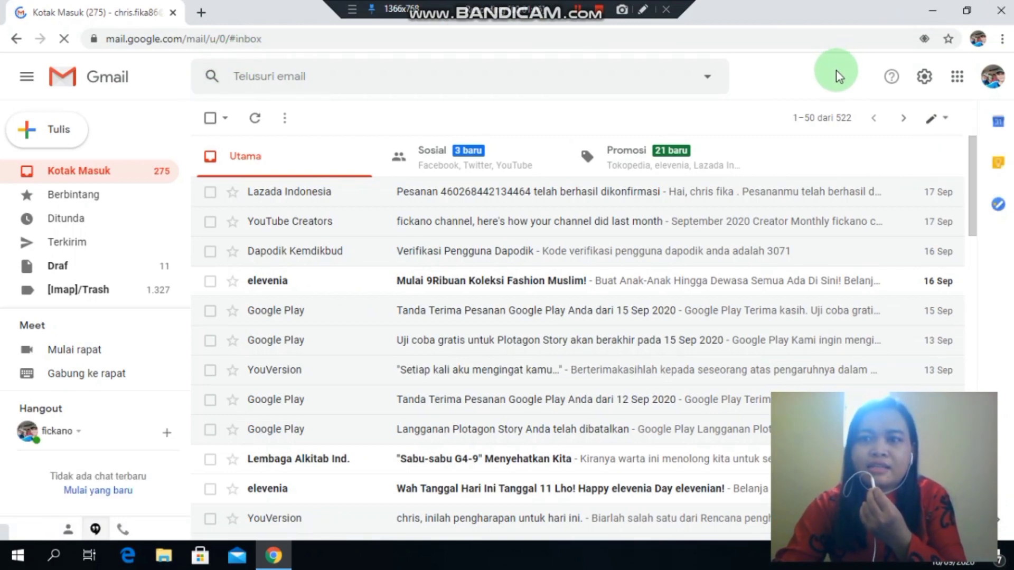
- Switch from Gmail to Google Drive through the Google apps
click(958, 78)
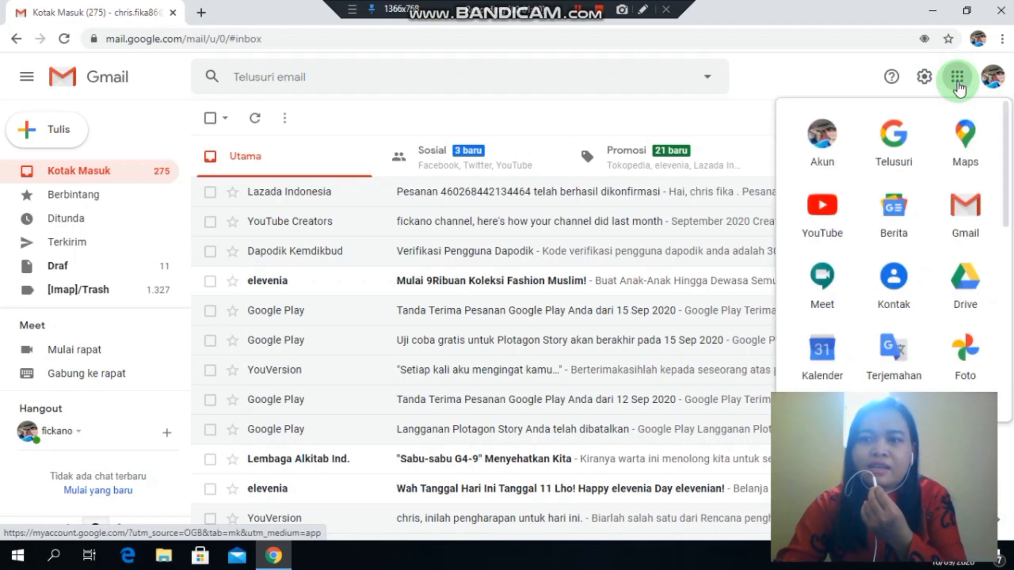
click(975, 292)
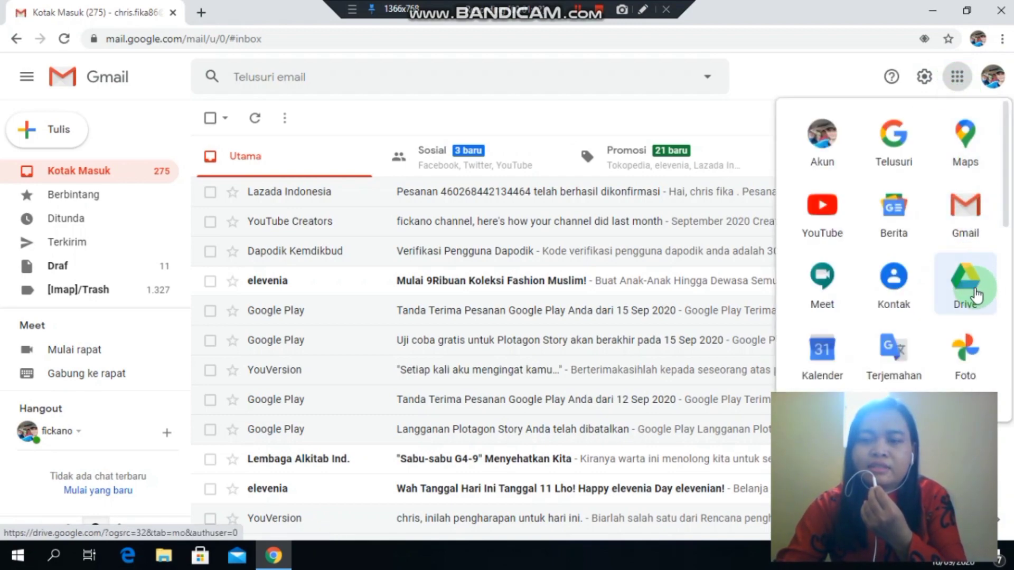
click(975, 292)
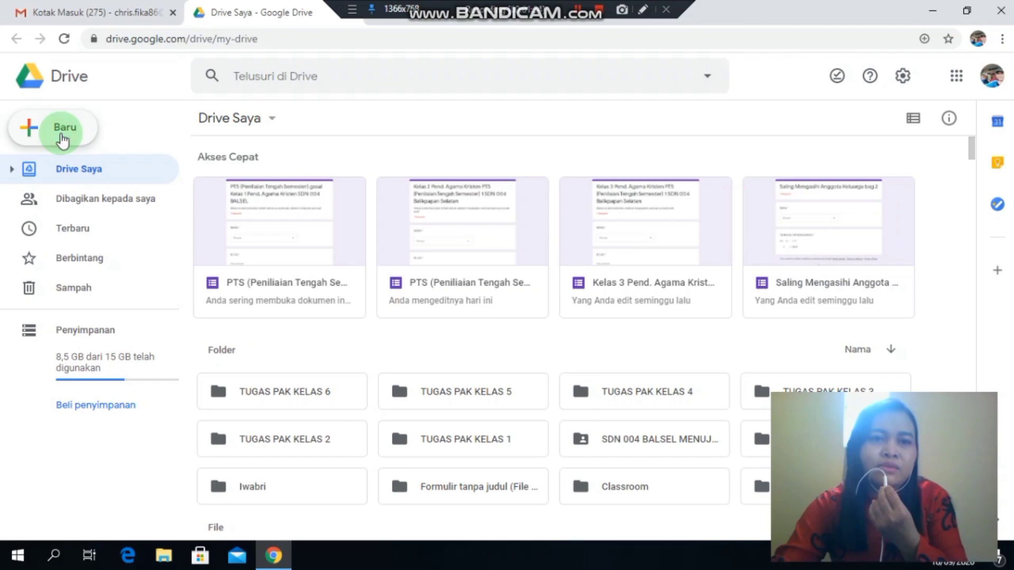
- Create a new folder named PTS SEM 1 in Drive Saya
click(62, 138)
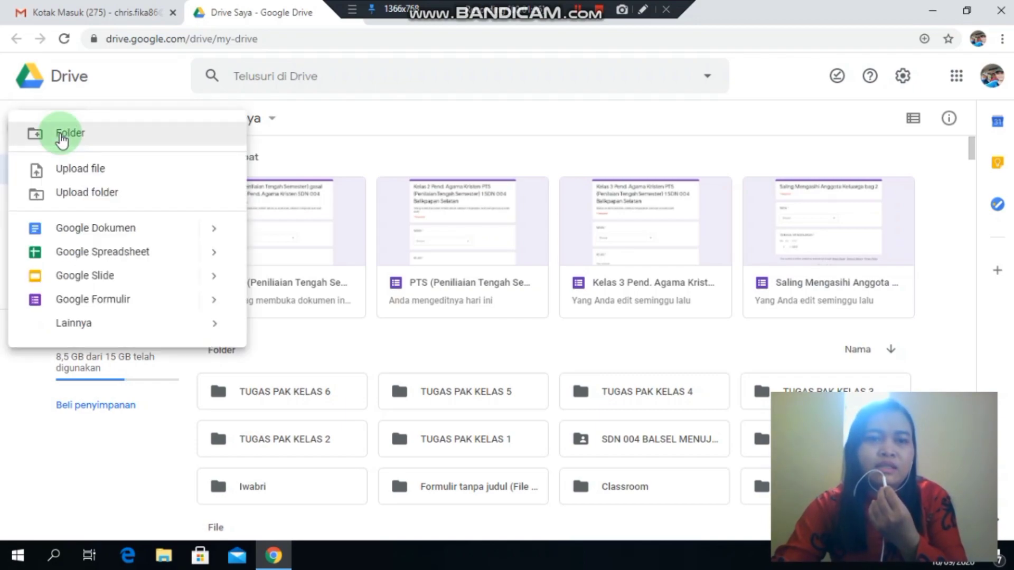
click(63, 138)
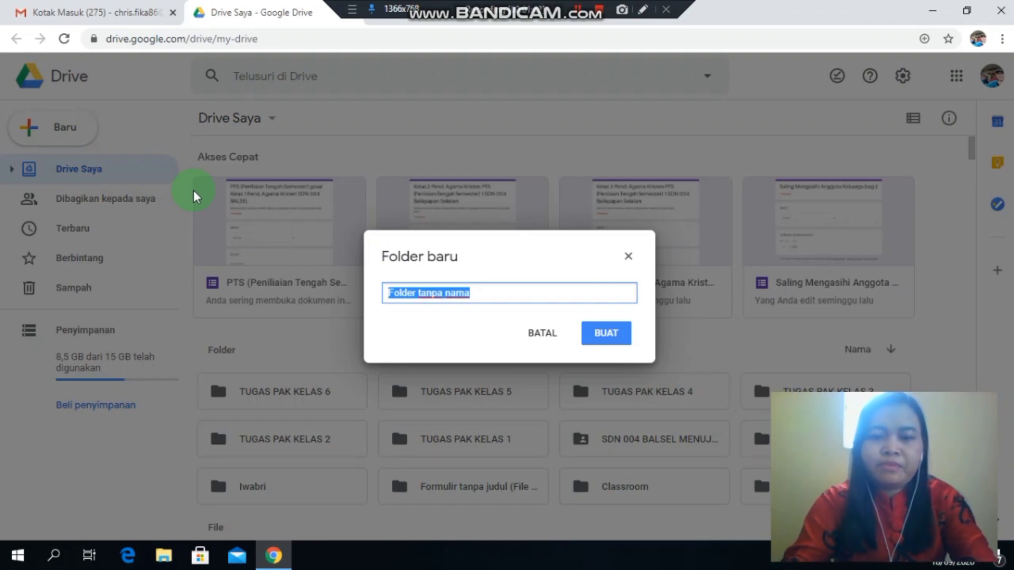
text(p)
key(BackSpace)
text(al)
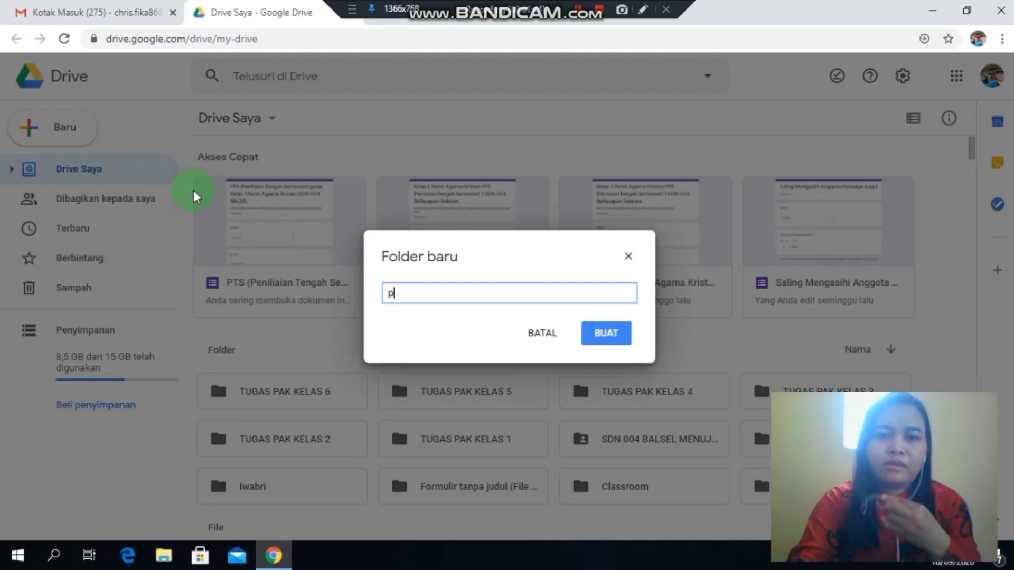
key(BackSpace)
key(BackSpace)
text(P)
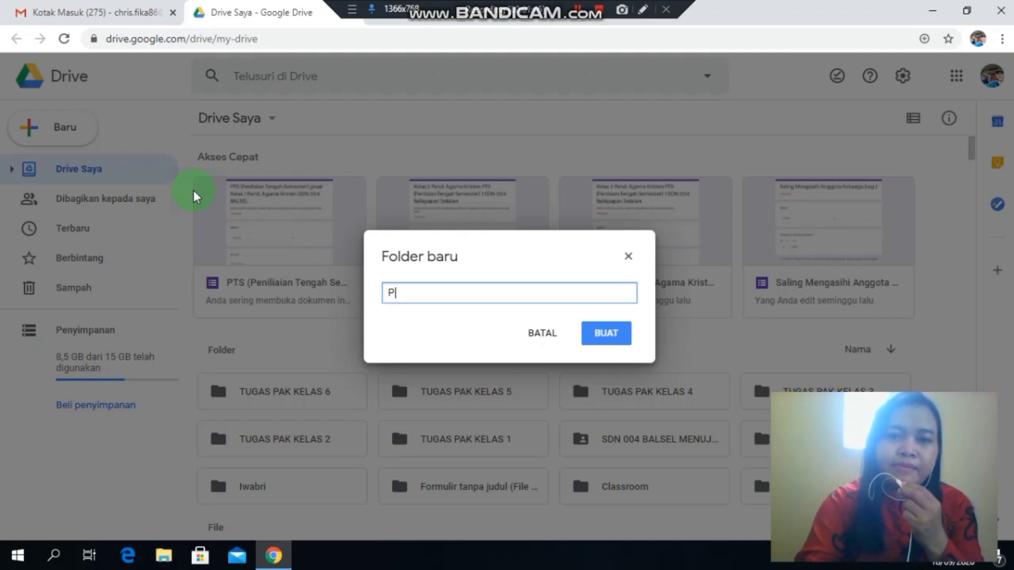
text(TS )
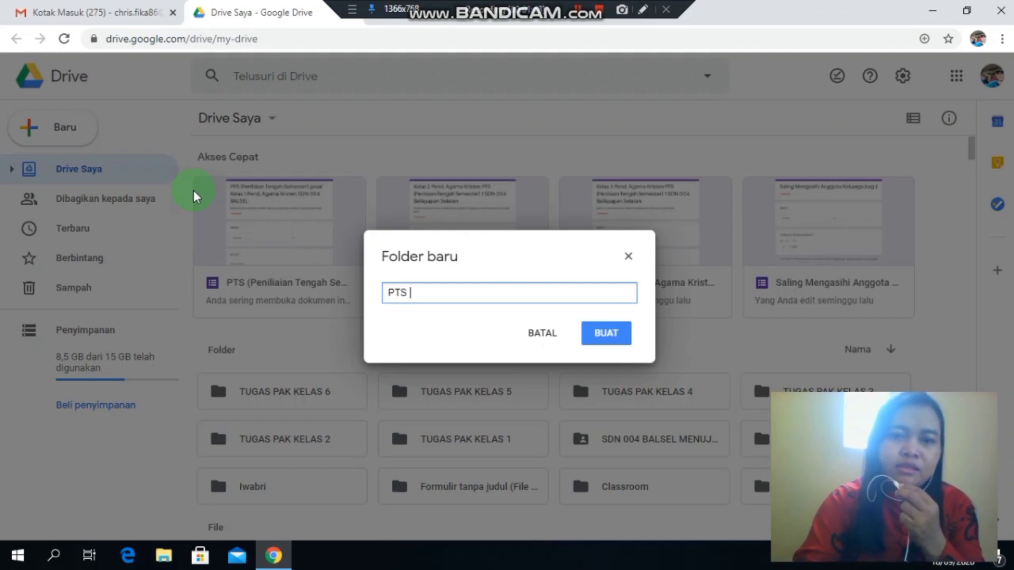
text(SEM 1)
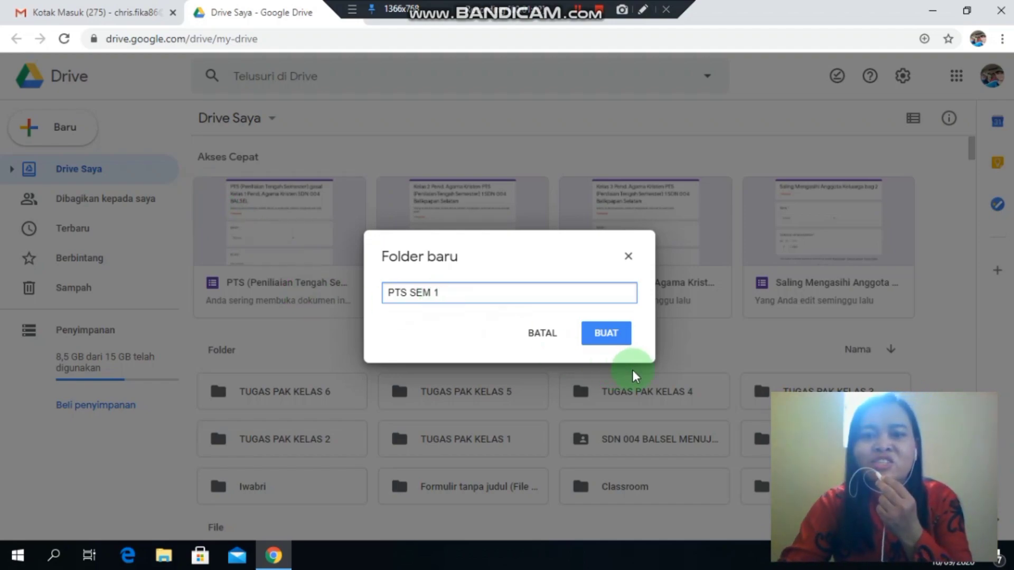
click(621, 344)
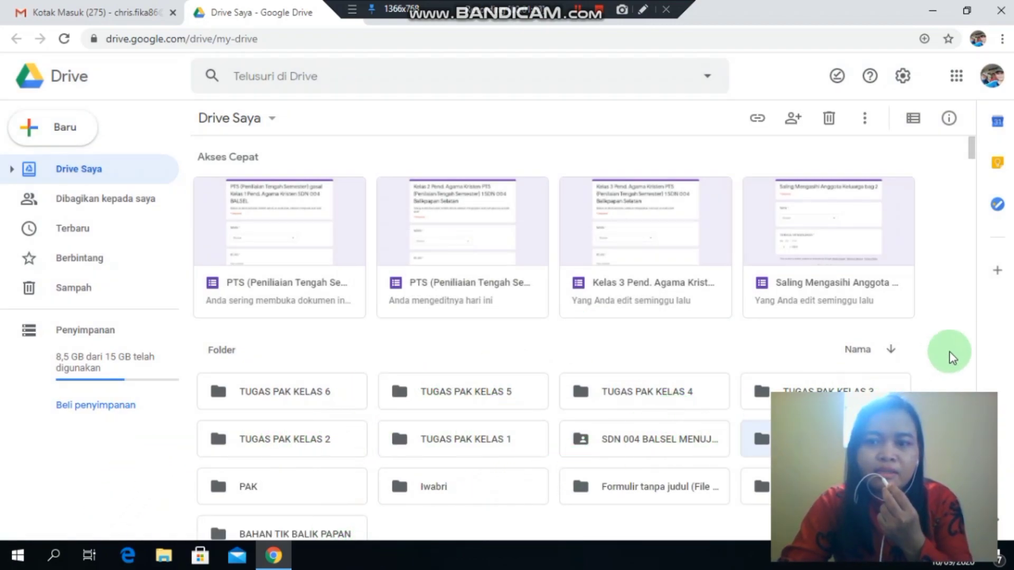
- Find the PTS SEM 1 folder in Drive Saya and open it
scroll(715, 391, down, 6)
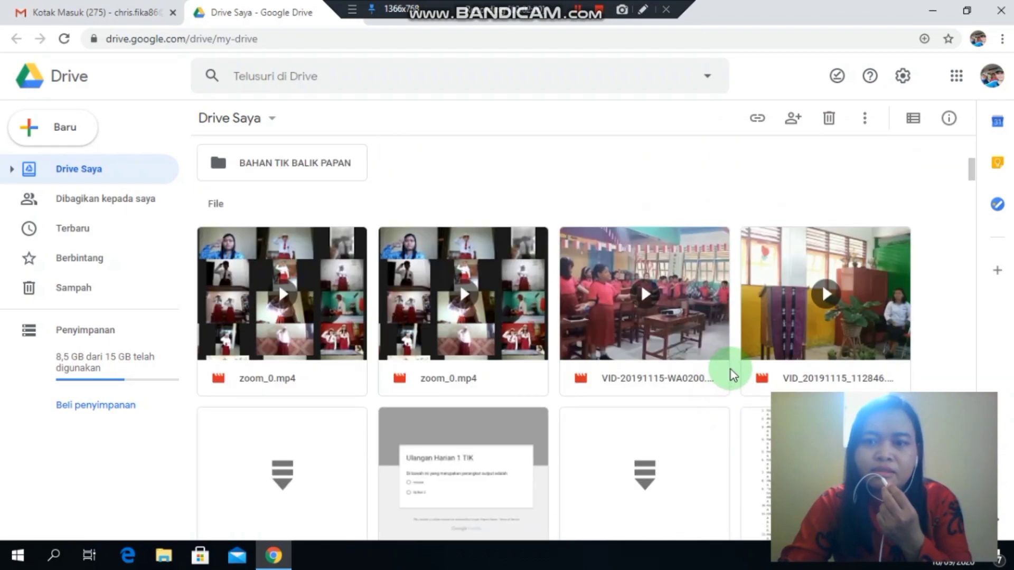
scroll(760, 346, up, 1)
scroll(759, 347, up, 3)
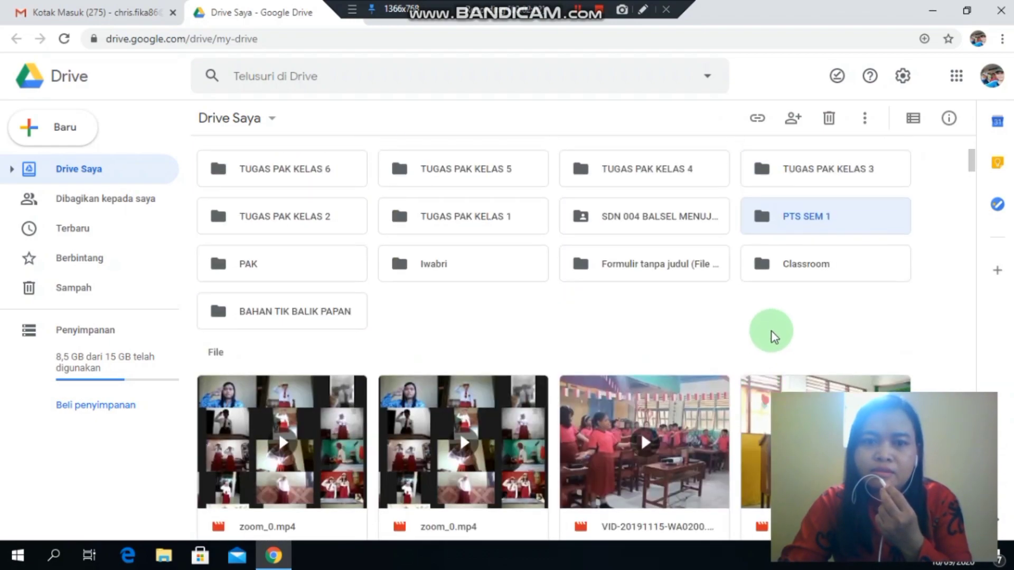
double_click(839, 232)
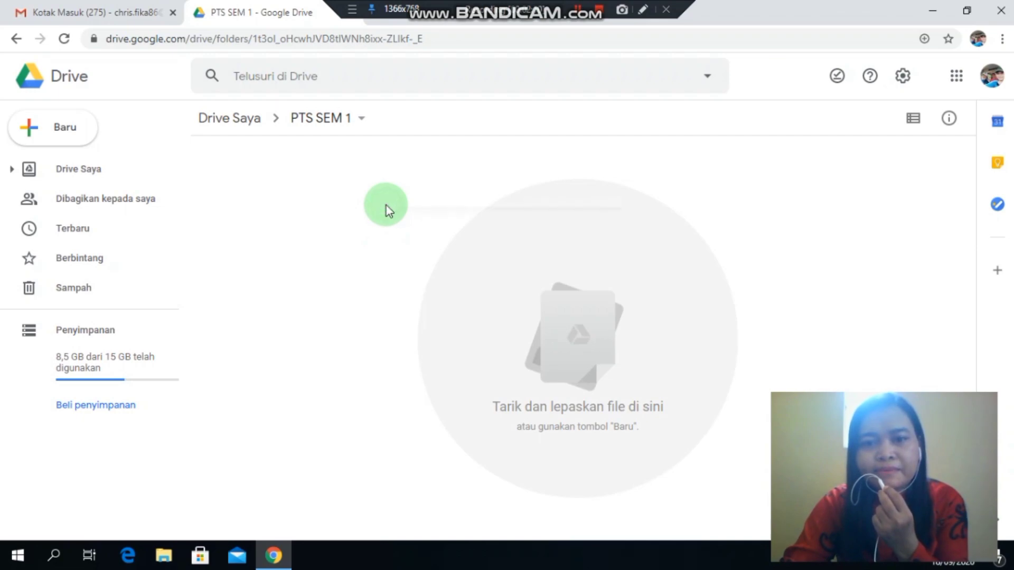
- Create a blank Google Formulir inside the PTS SEM 1 folder
right_click(386, 205)
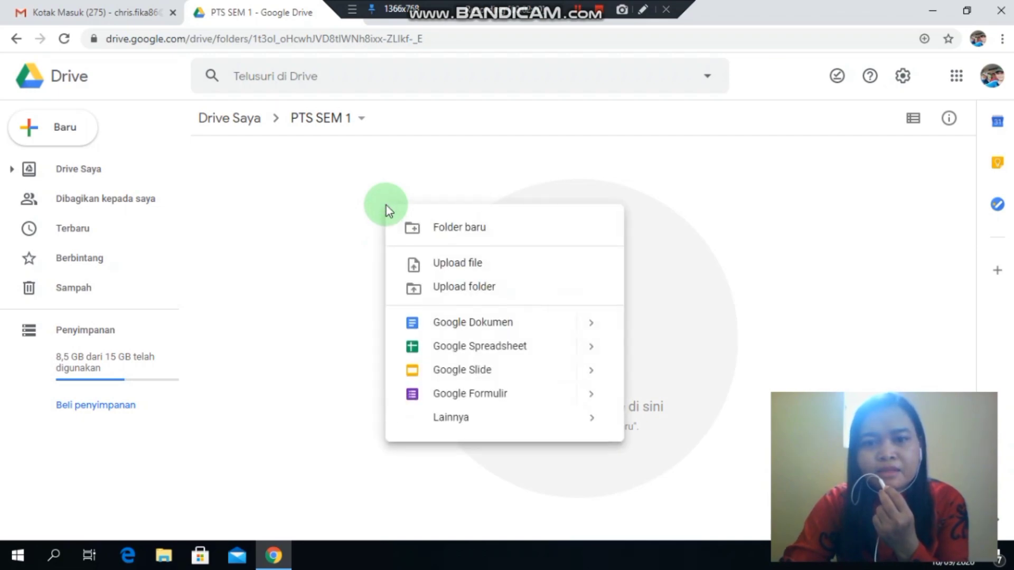
click(479, 418)
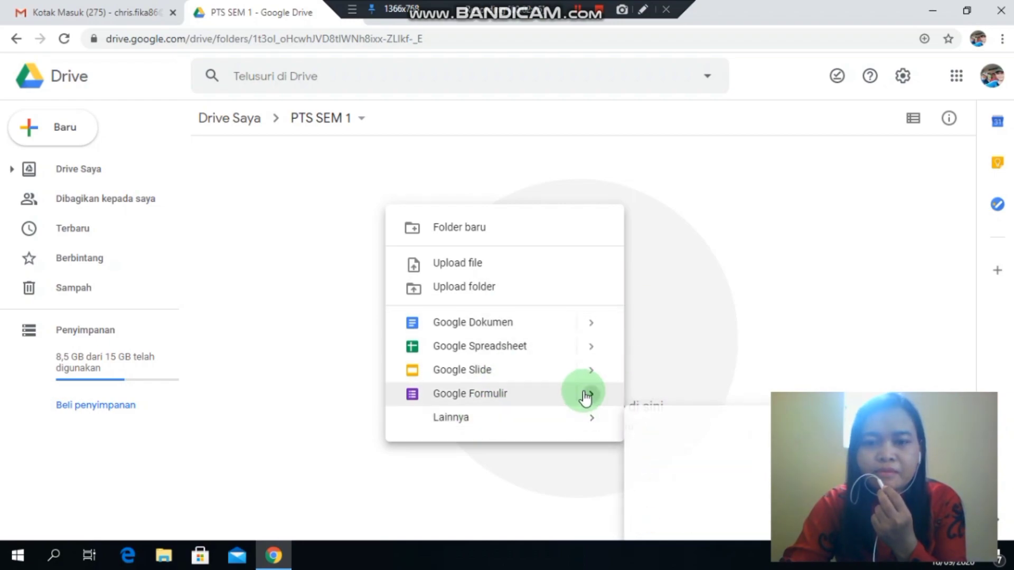
mouse_move(586, 397)
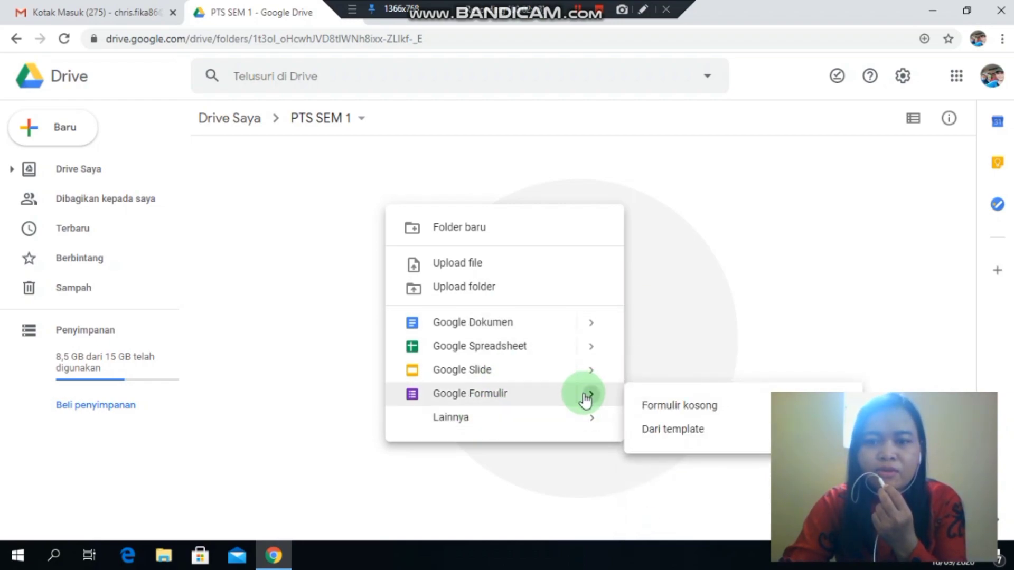
click(662, 408)
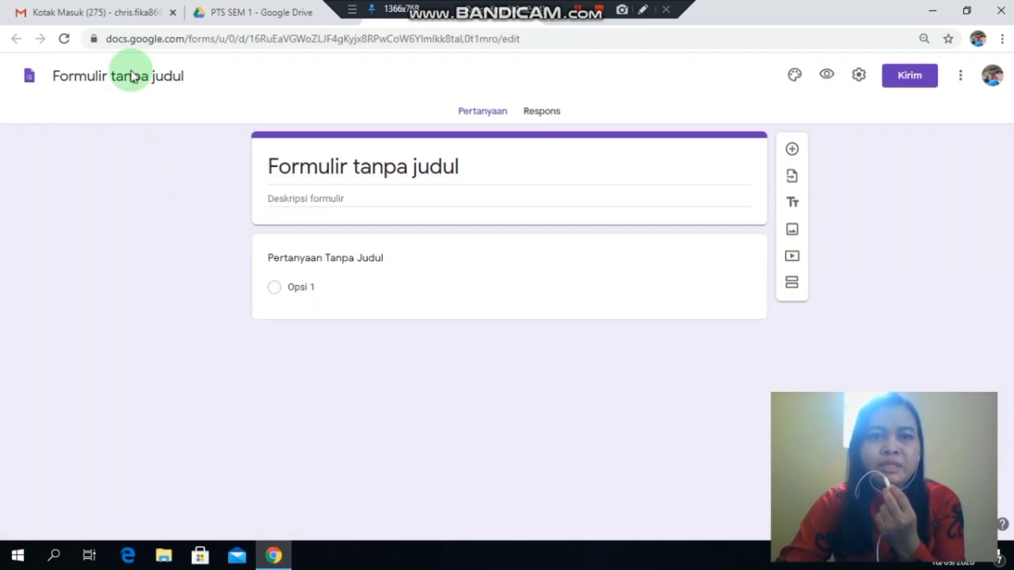
- Name the form SOAL PTS SEM 1 BAHASA INDONESIA and use the same text as its heading
click(158, 83)
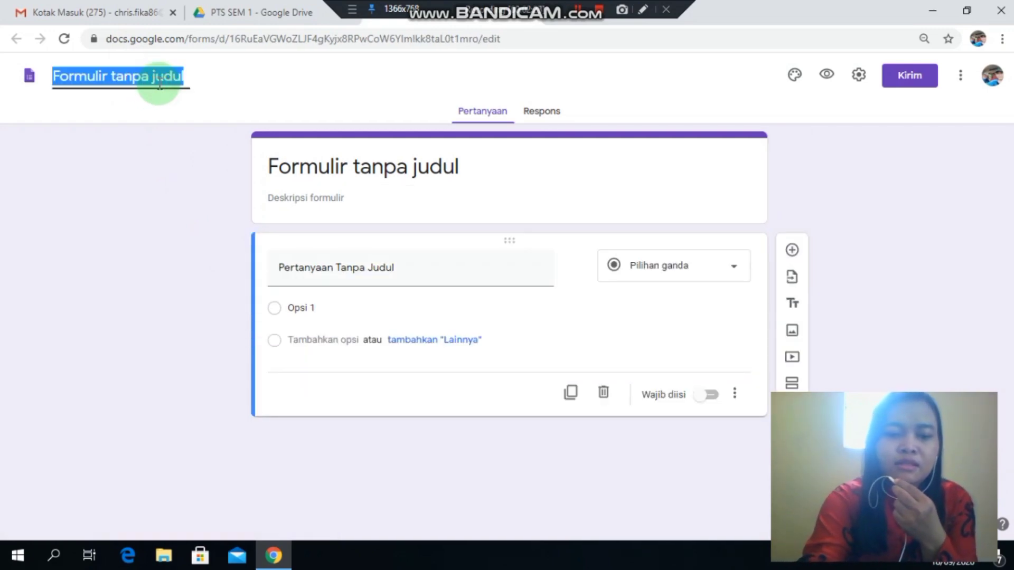
text(SOL)
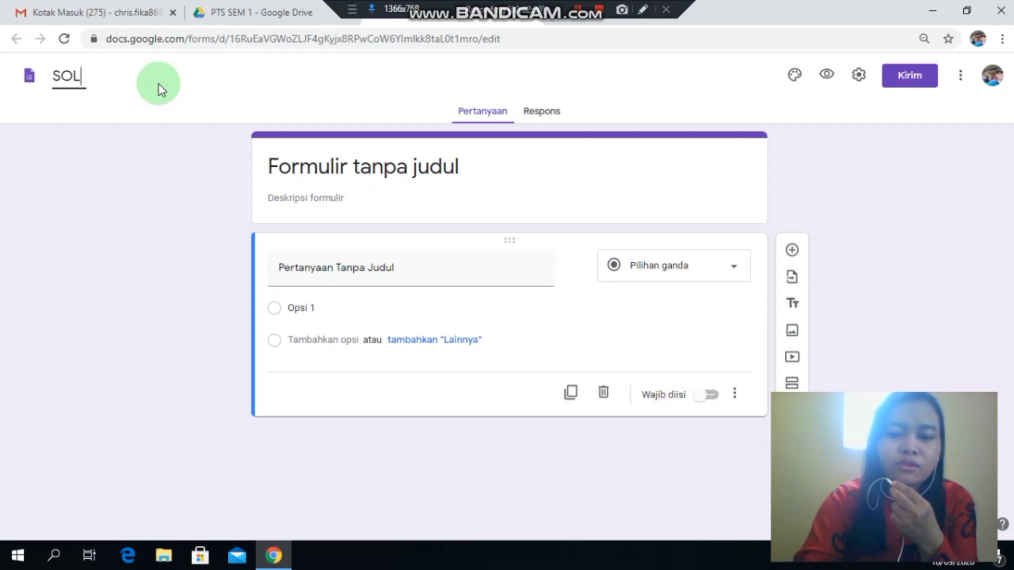
key(BackSpace)
text(AL)
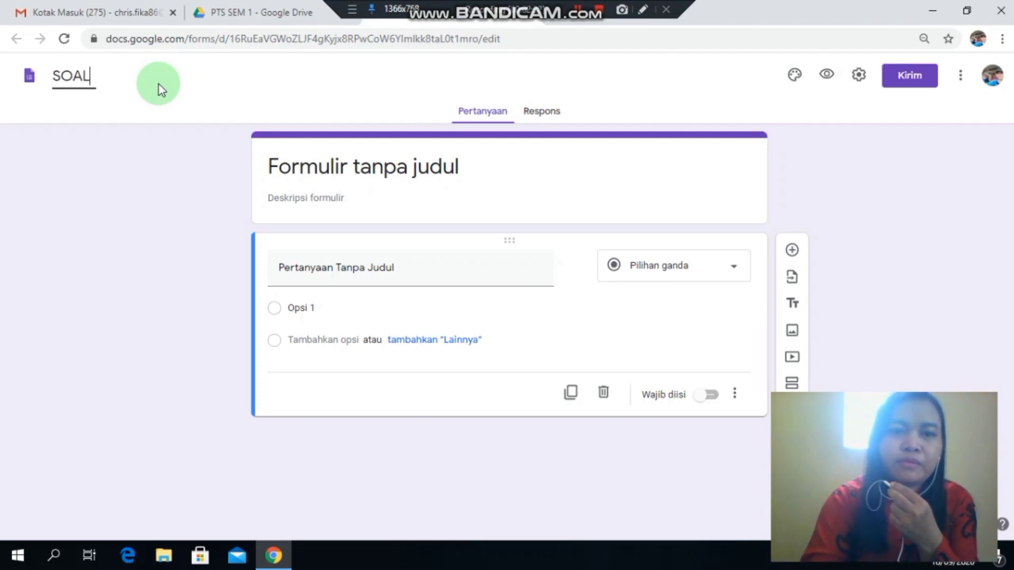
text( PTS)
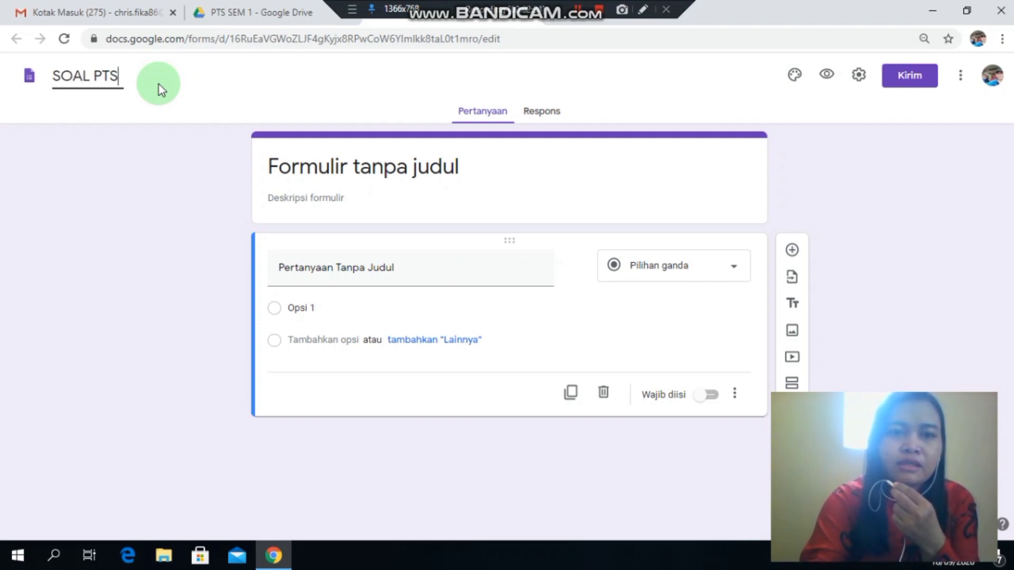
text( S)
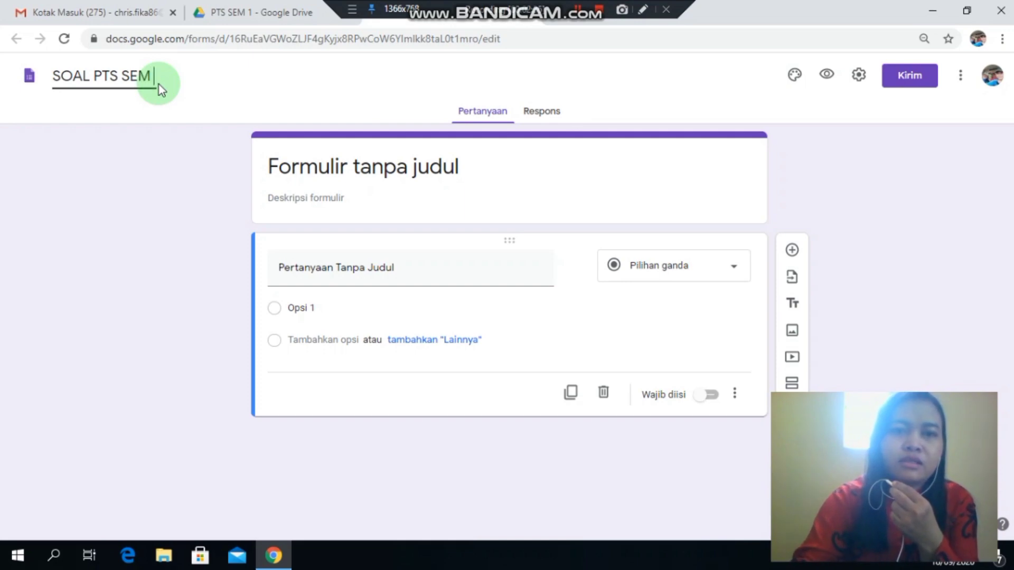
text(EM 1)
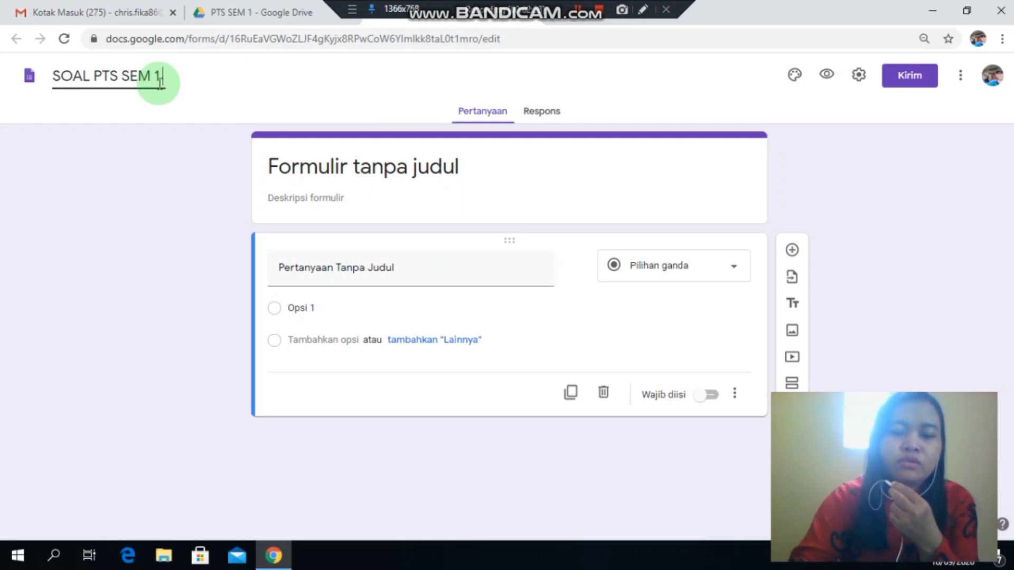
text(M)
key(BackSpace)
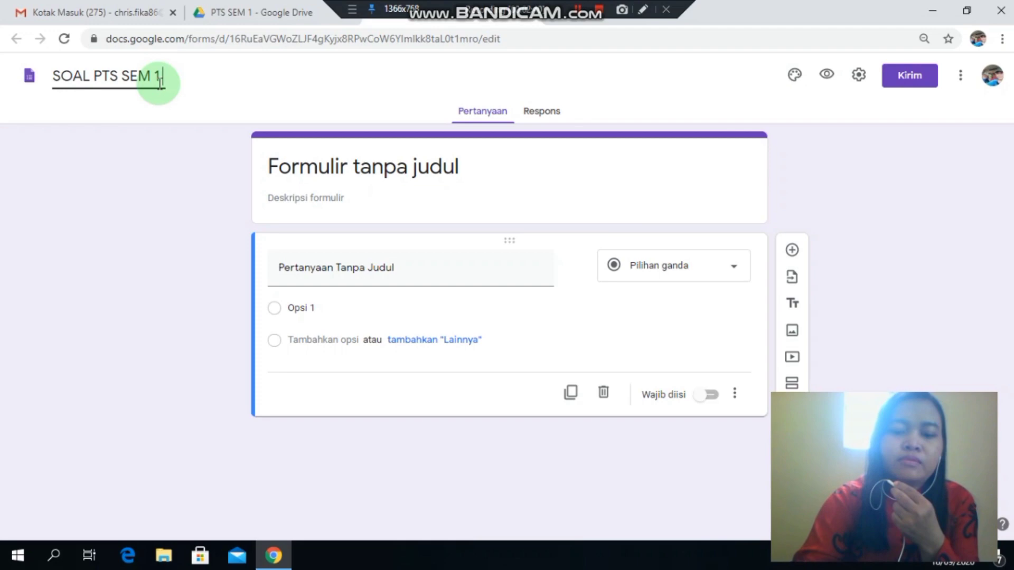
text(BAHASA )
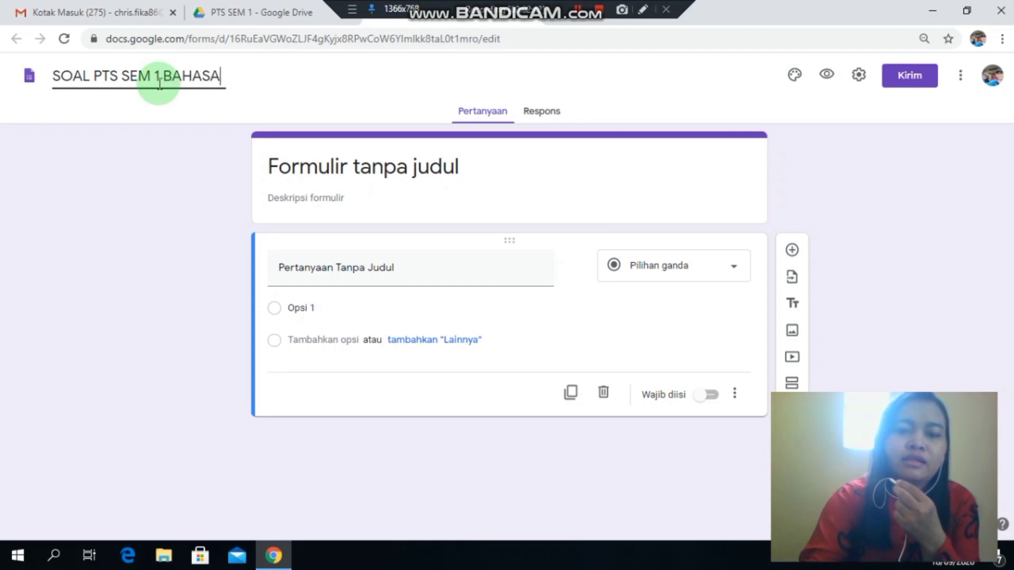
text(INDON)
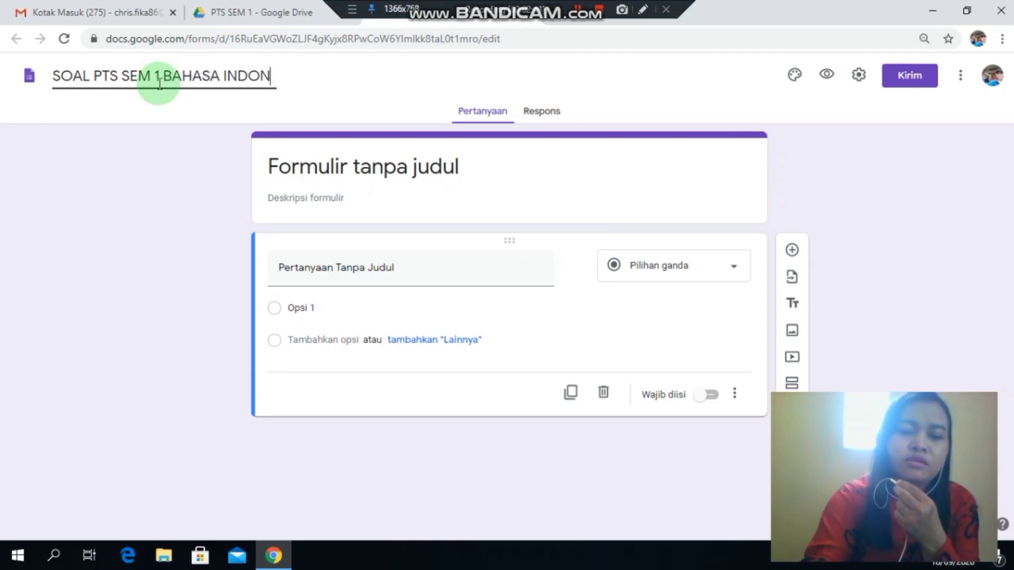
text(ESIA)
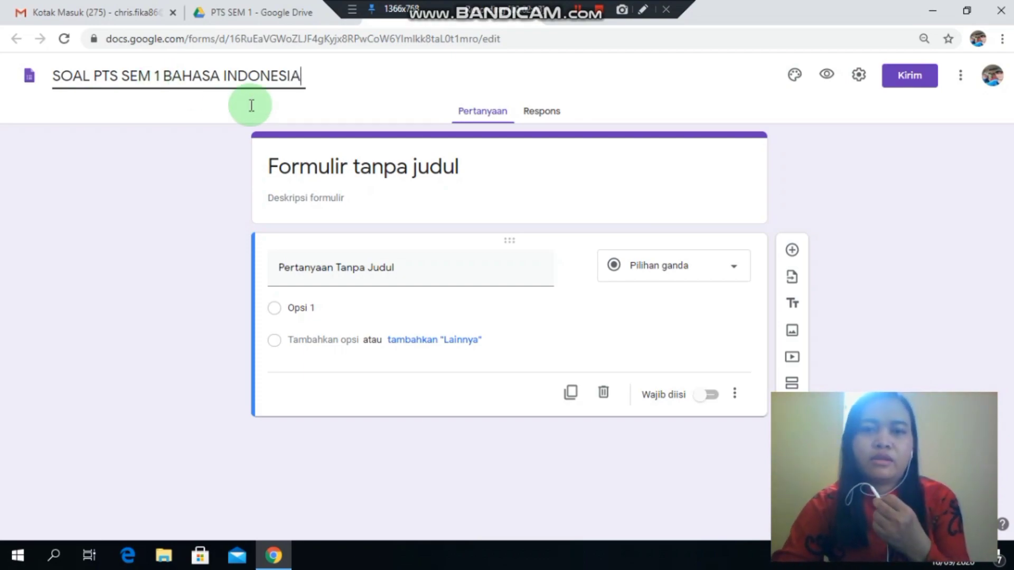
click(341, 179)
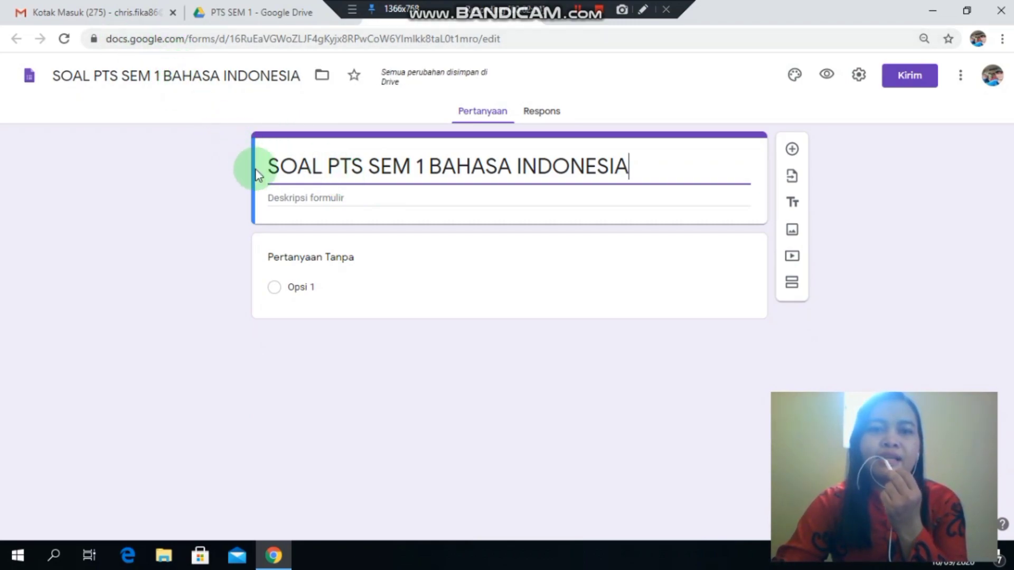
- Enter "iSILAH IDENTITAS KALIAN TERLEBIH DAHULU SEBELUM MENGERJAKAN SOAL!" as the form description
click(338, 198)
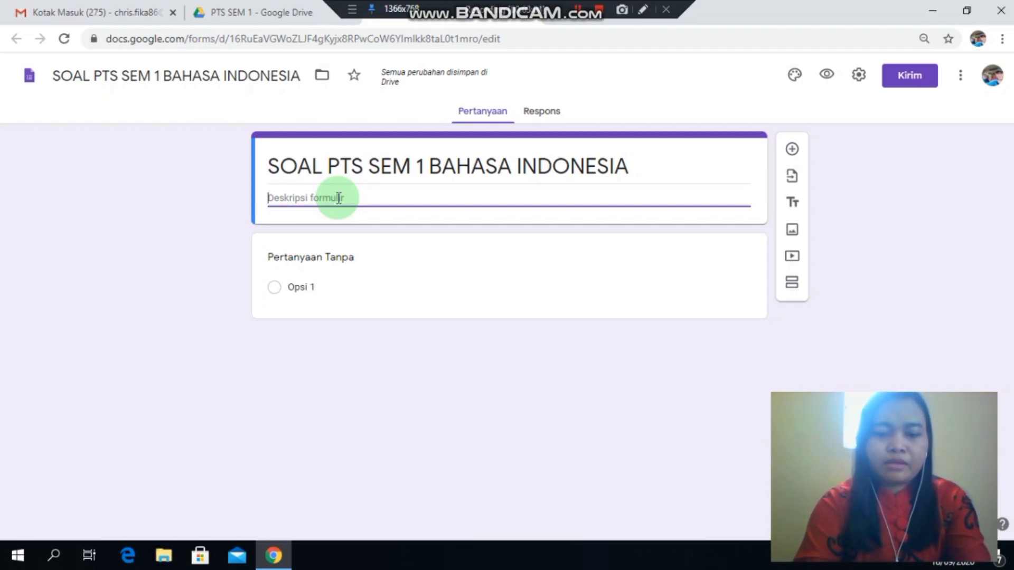
text(isILAH )
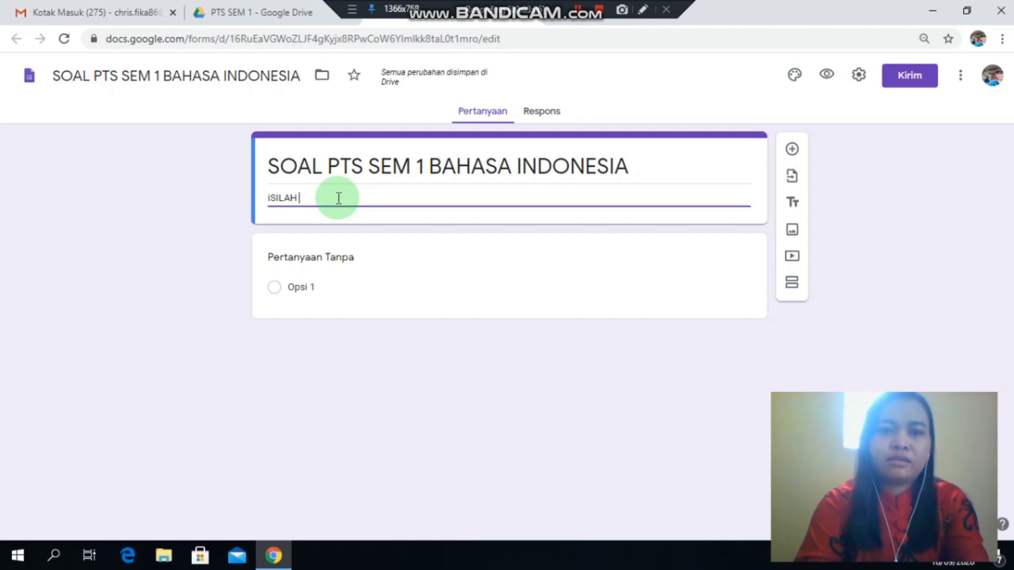
text(IDENTITAS)
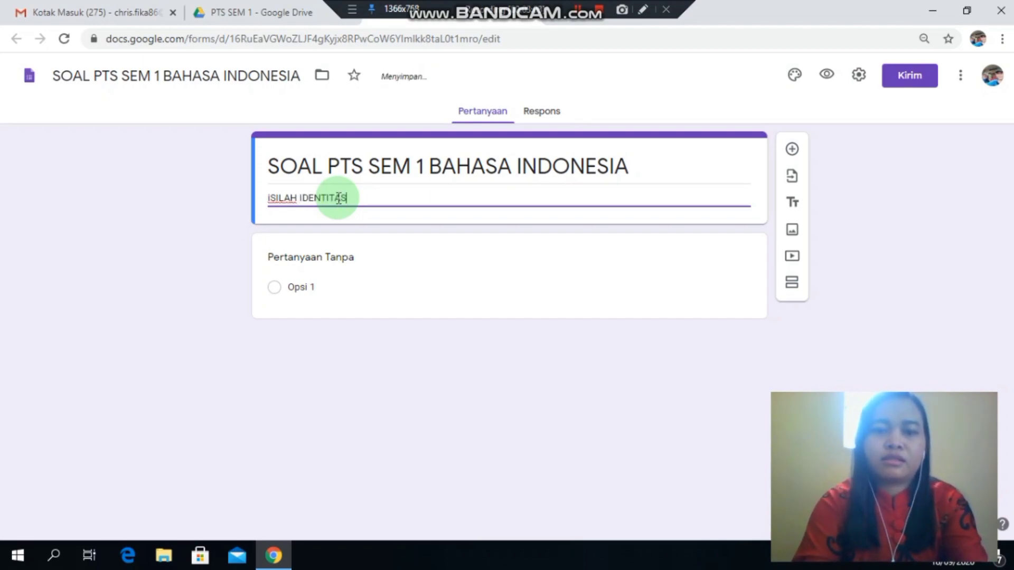
text( KALIAN)
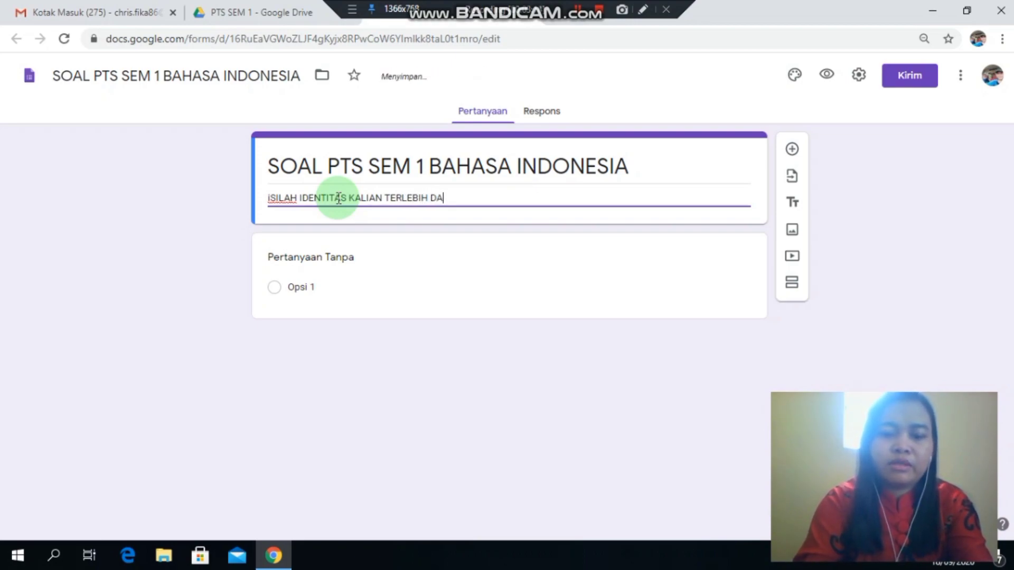
text(TERLEBIH DA)
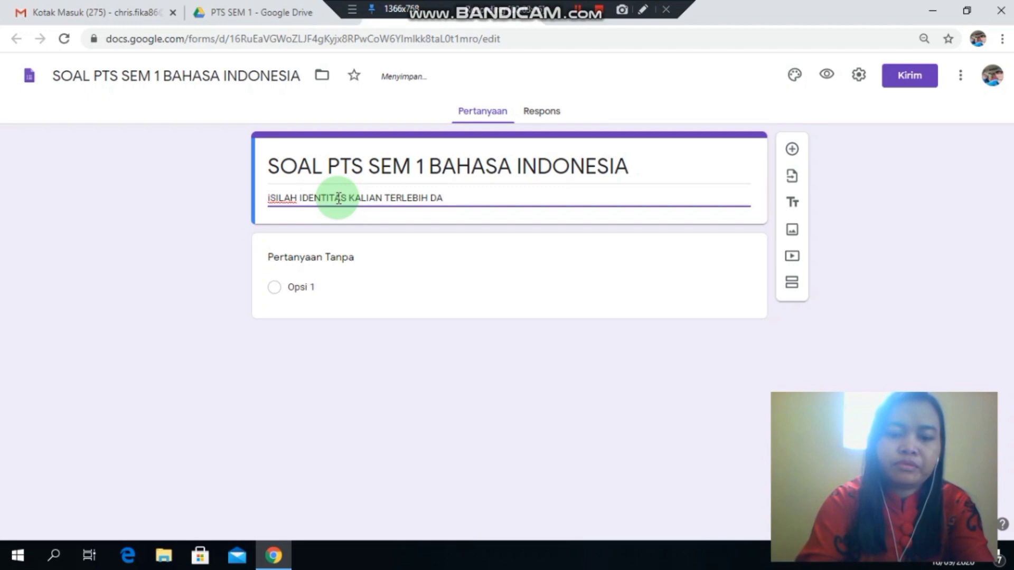
text(HULU SEBEL)
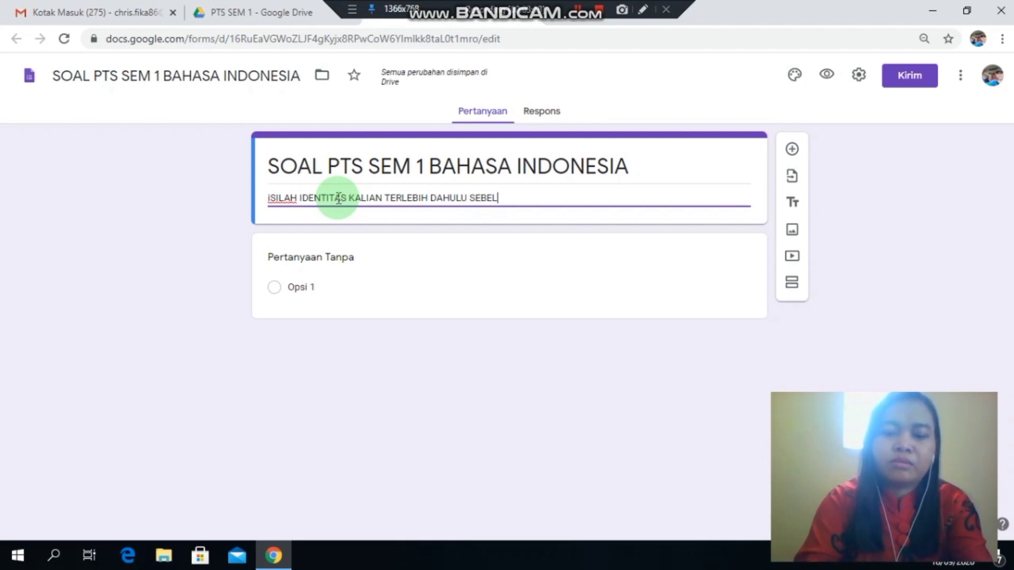
text(UM MENGERKA)
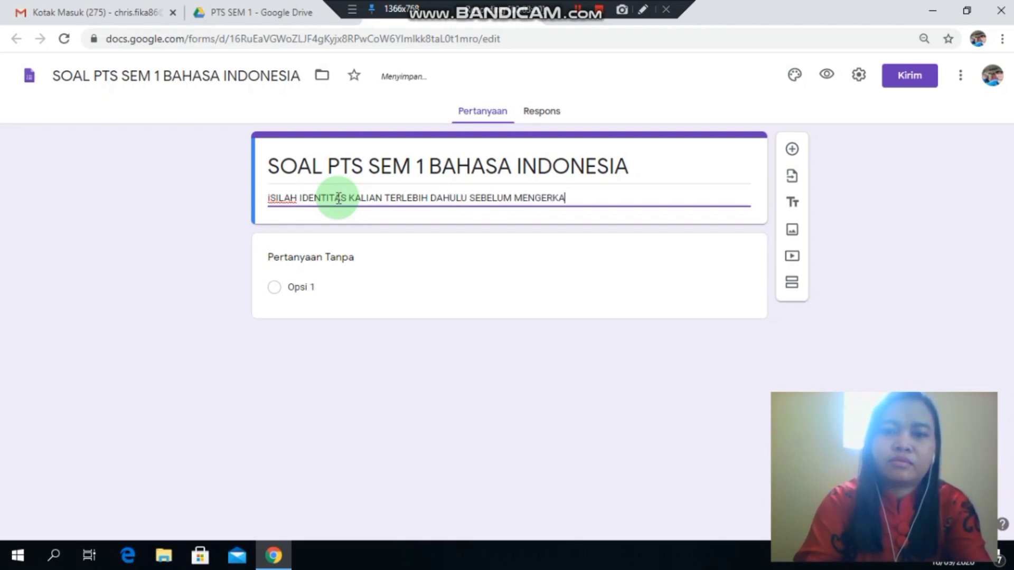
key(BackSpace)
key(BackSpace)
text(JAKAN SOAL!)
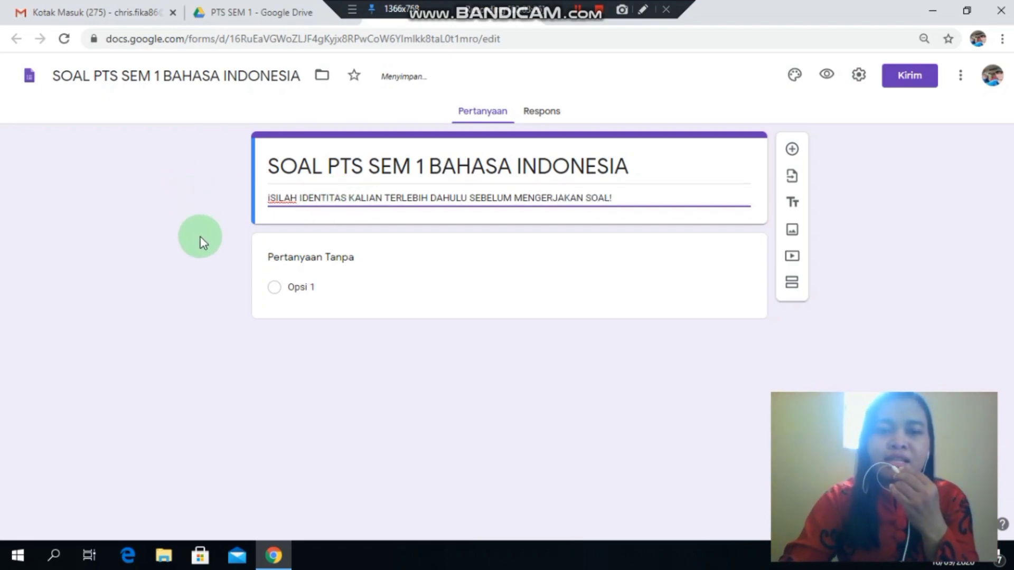
- Title the first question NAMA and set its answer type to Jawaban singkat
click(352, 264)
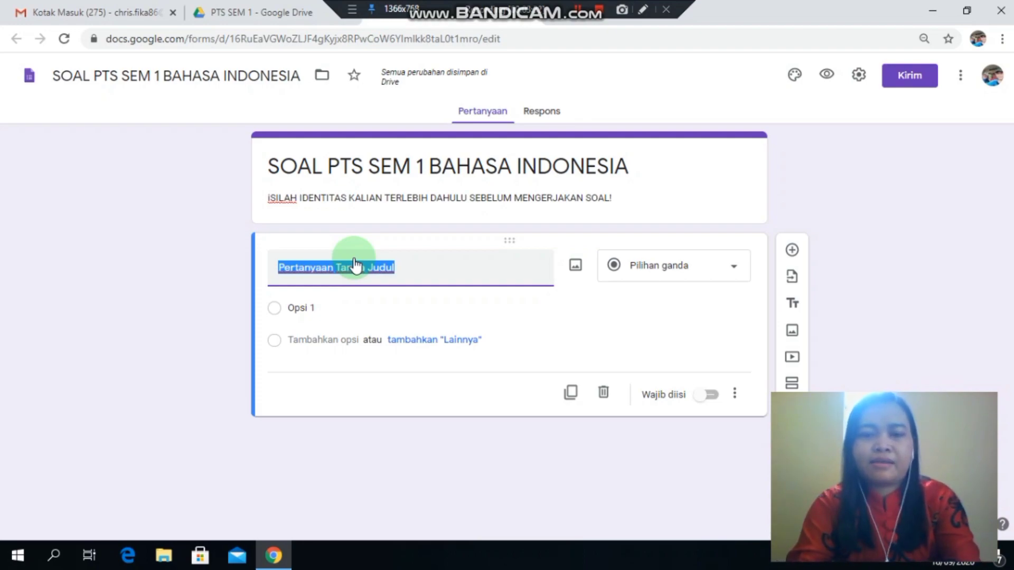
text(NAMA)
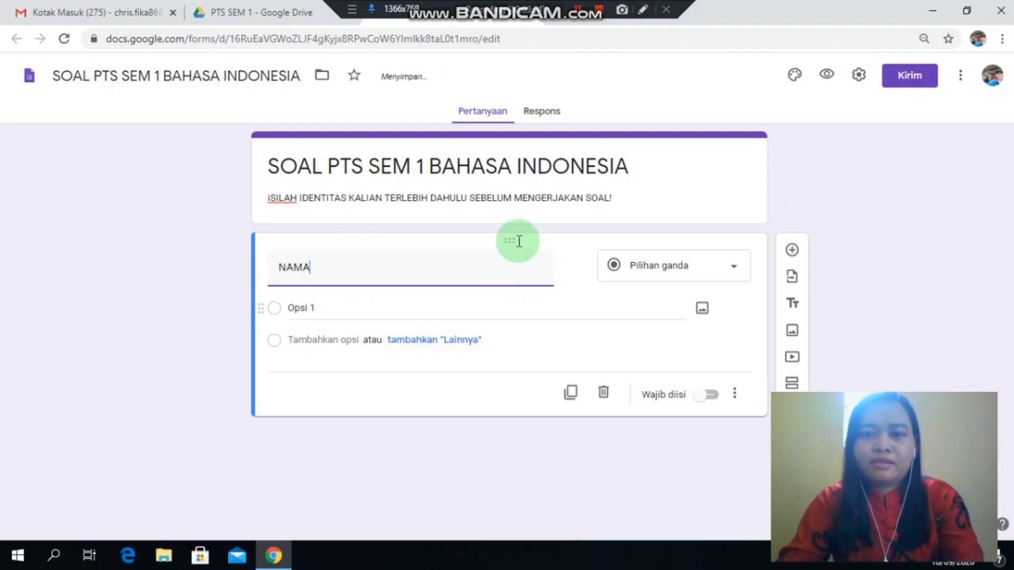
click(673, 266)
click(575, 185)
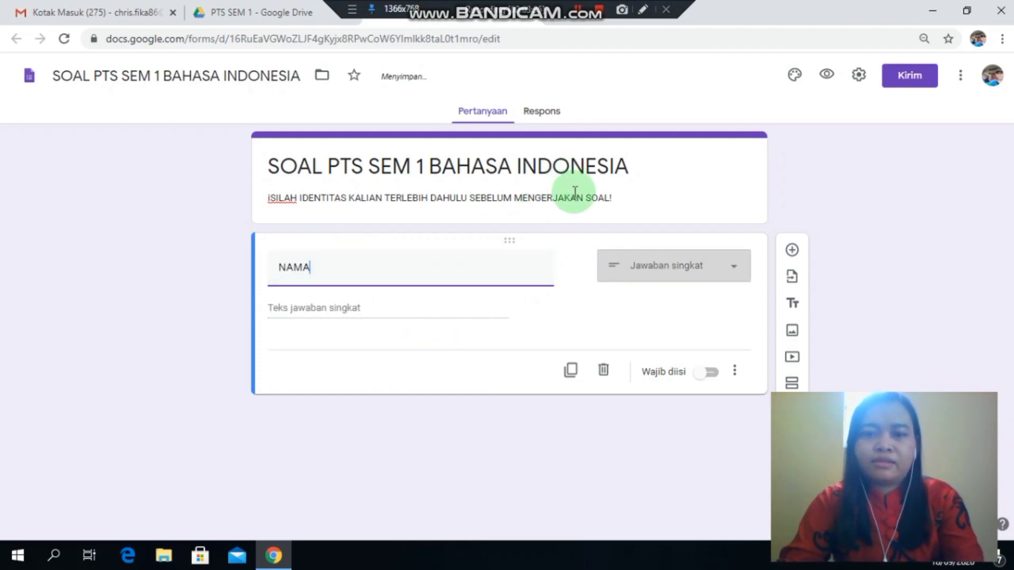
click(629, 271)
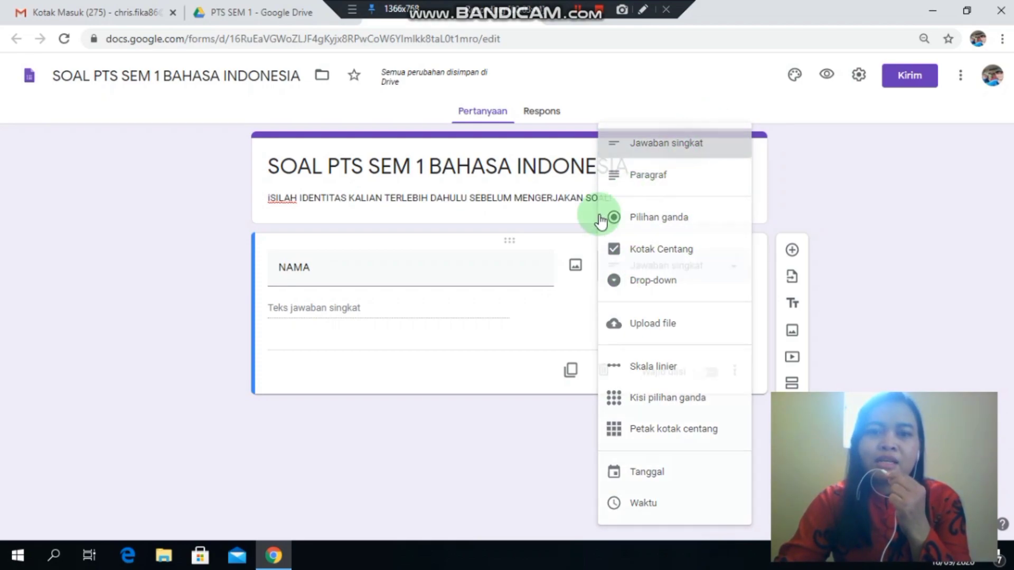
click(453, 312)
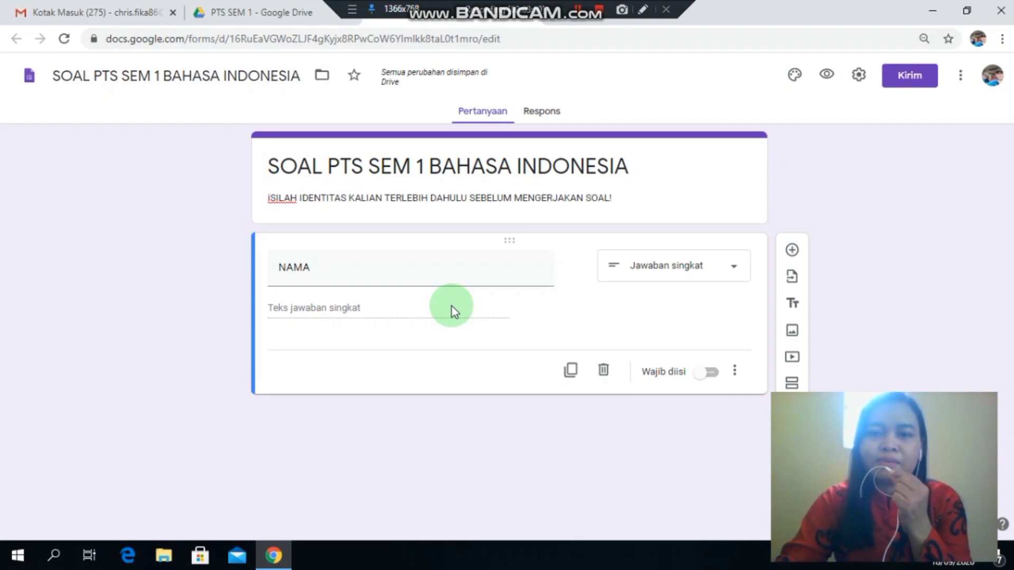
- Change the NAMA question to the Drop-down type and enter a person's name as its first option
click(674, 270)
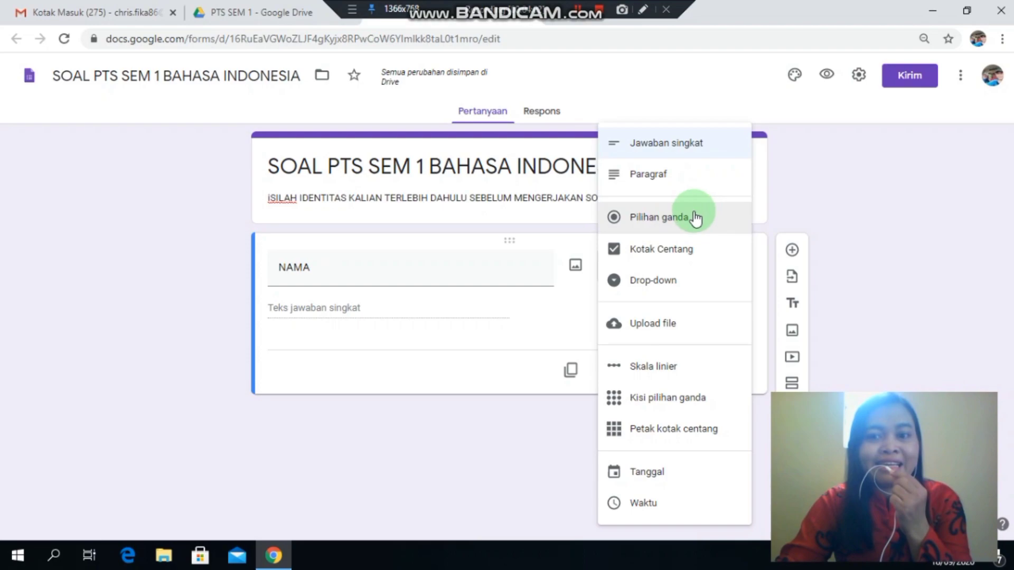
click(655, 292)
click(496, 310)
click(369, 327)
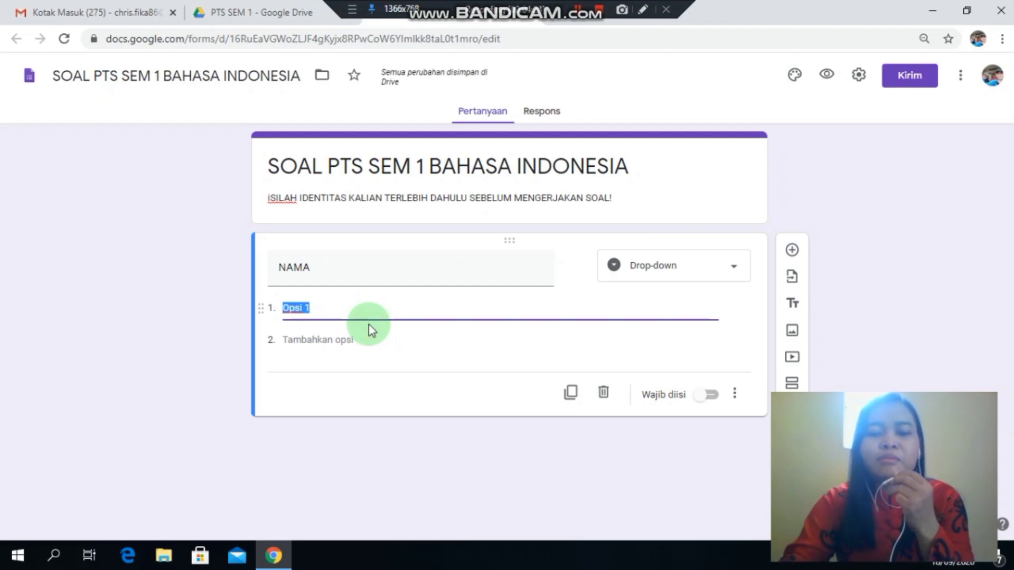
text(A)
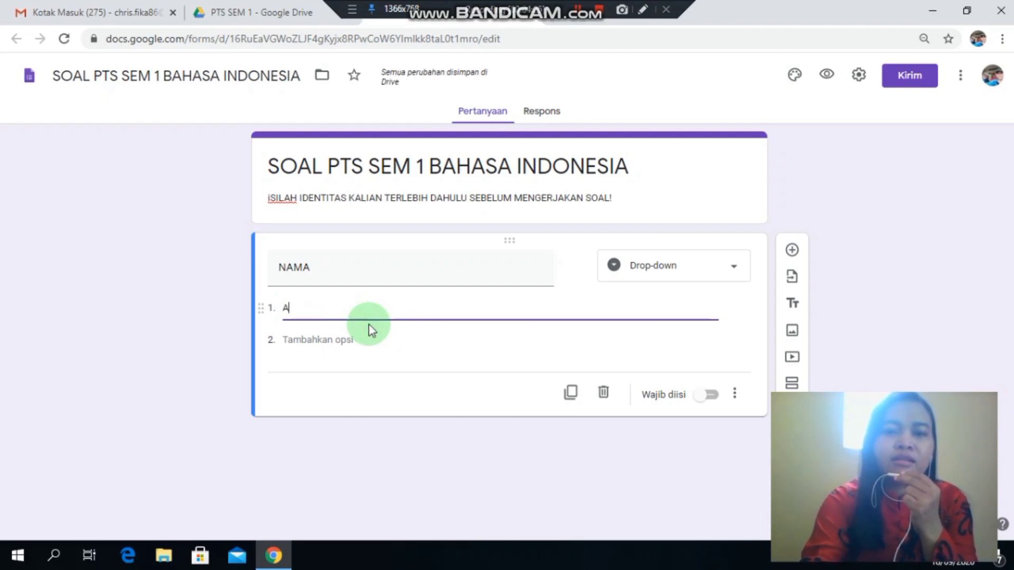
text(SWATY)
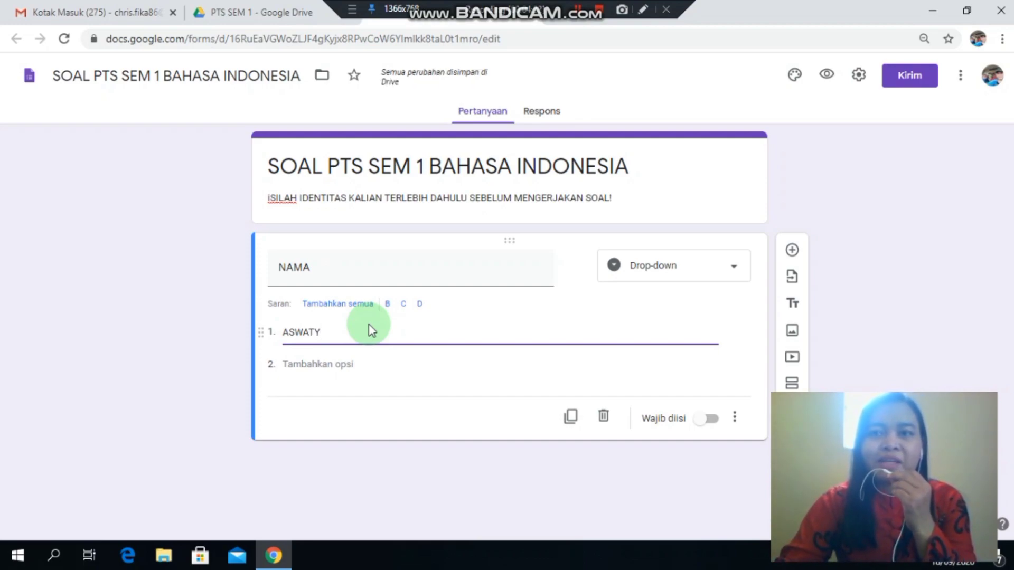
- Switch to Excel, open the recent workbook 12. Daftar Hadir Siswa and go to its kelas 1 sheet
click(932, 15)
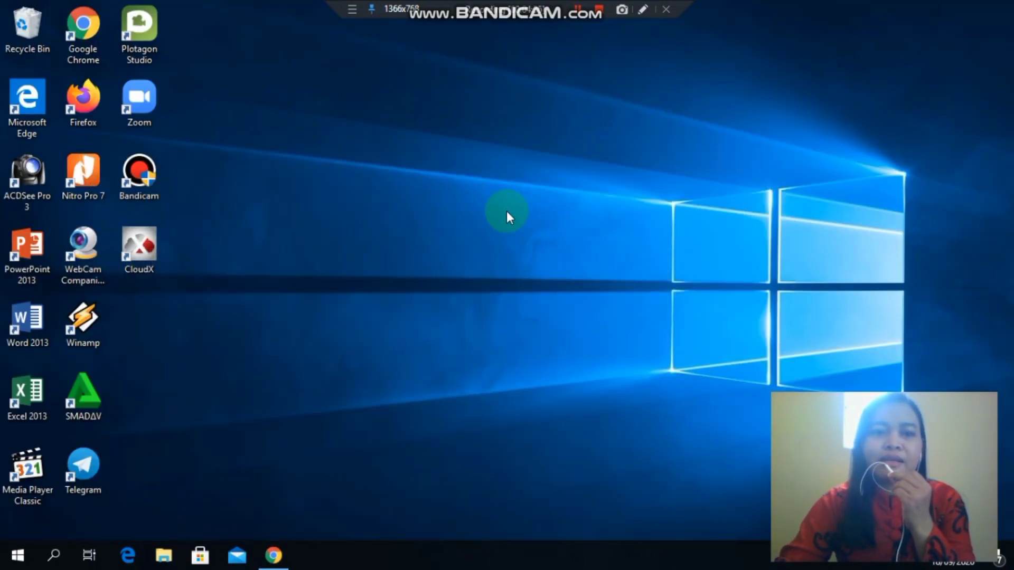
double_click(25, 398)
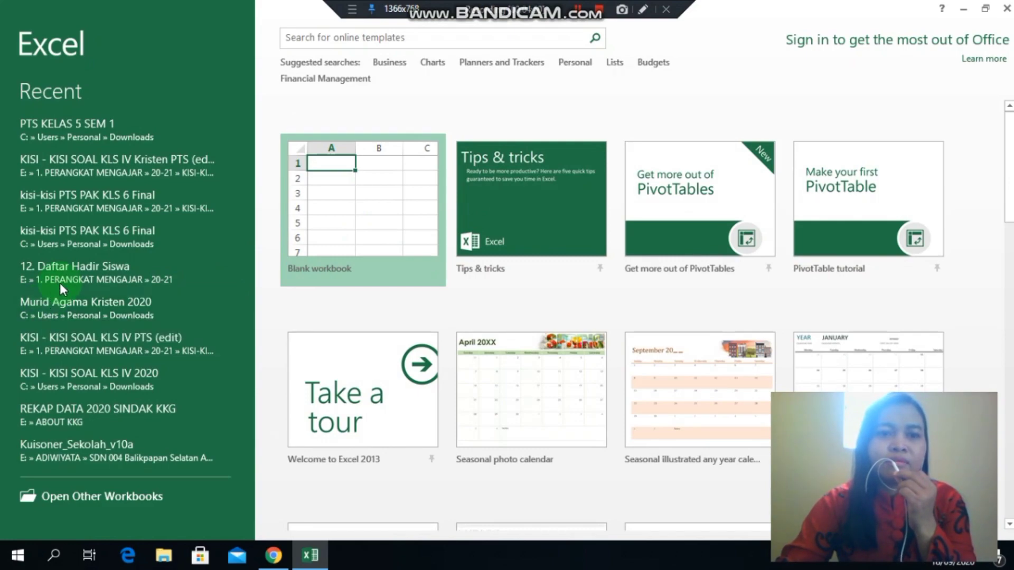
click(73, 274)
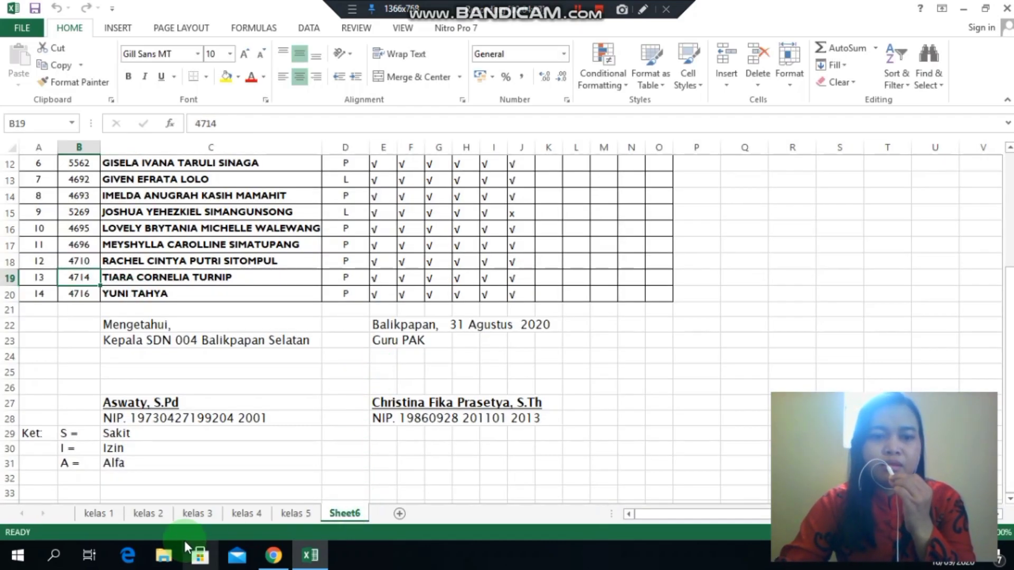
click(98, 514)
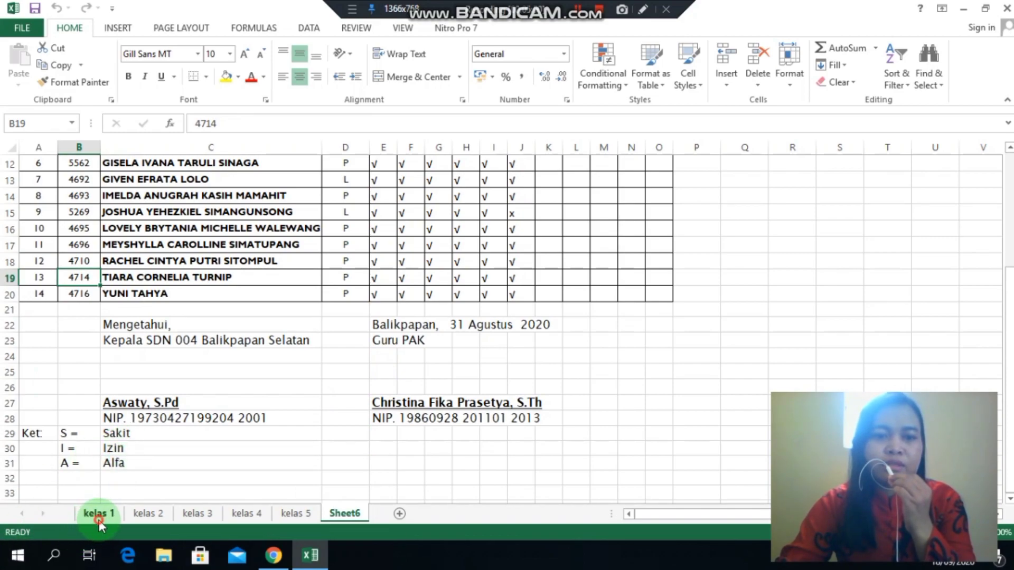
scroll(238, 349, up, 5)
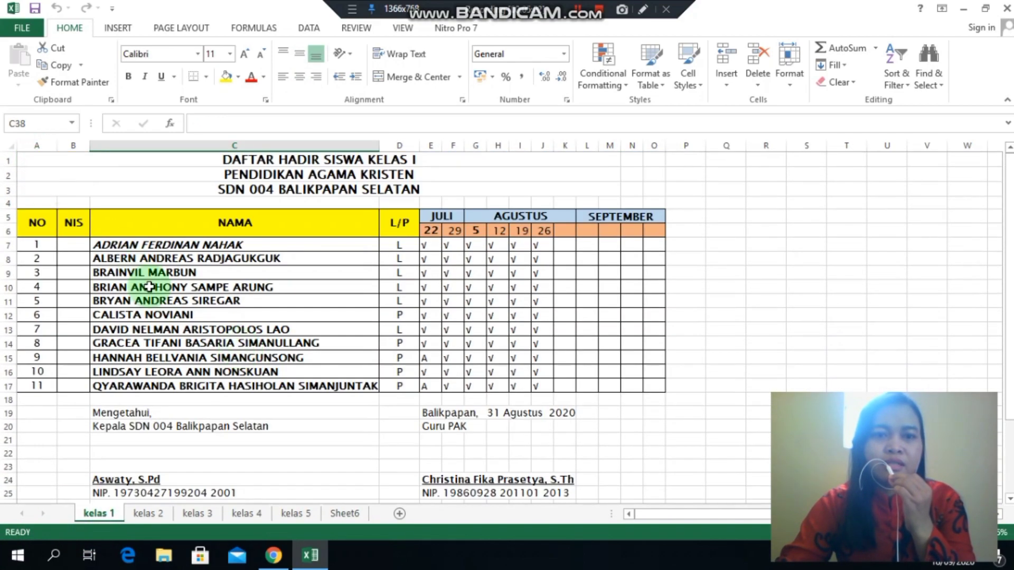
- Copy all the student names in the NAMA column, C7:C17, of the kelas 1 sheet
drag(162, 245, 161, 391)
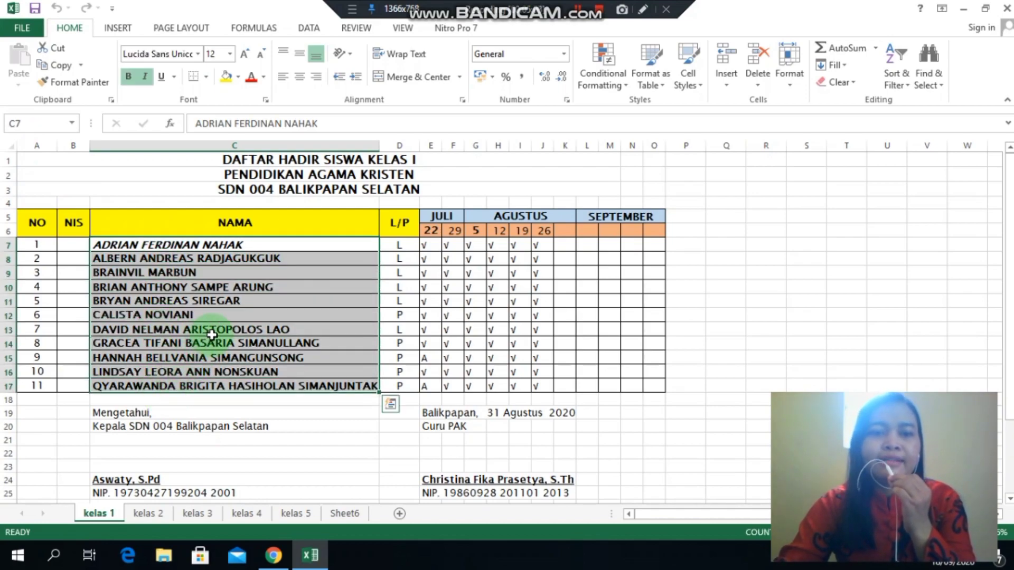
right_click(224, 316)
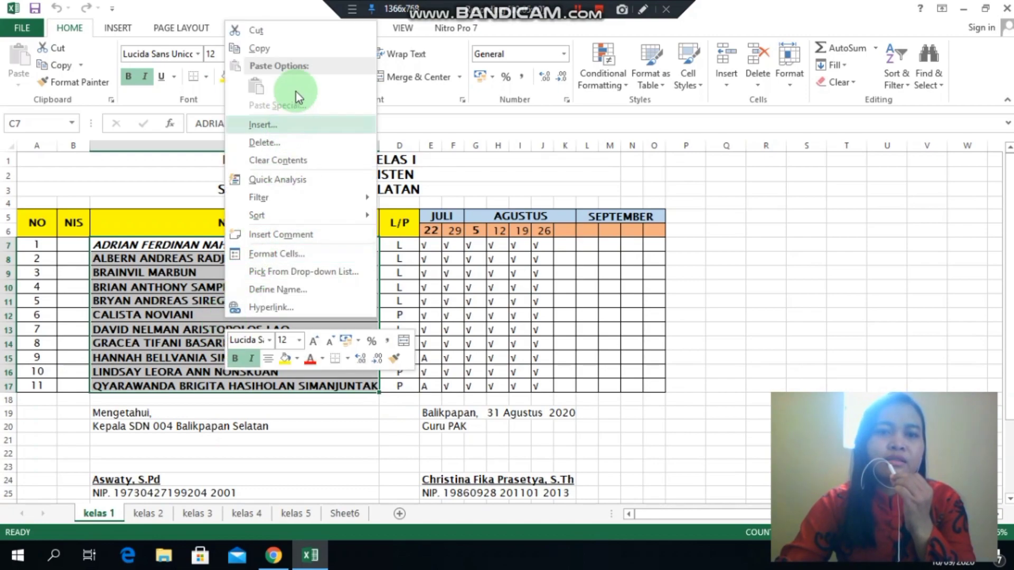
click(293, 49)
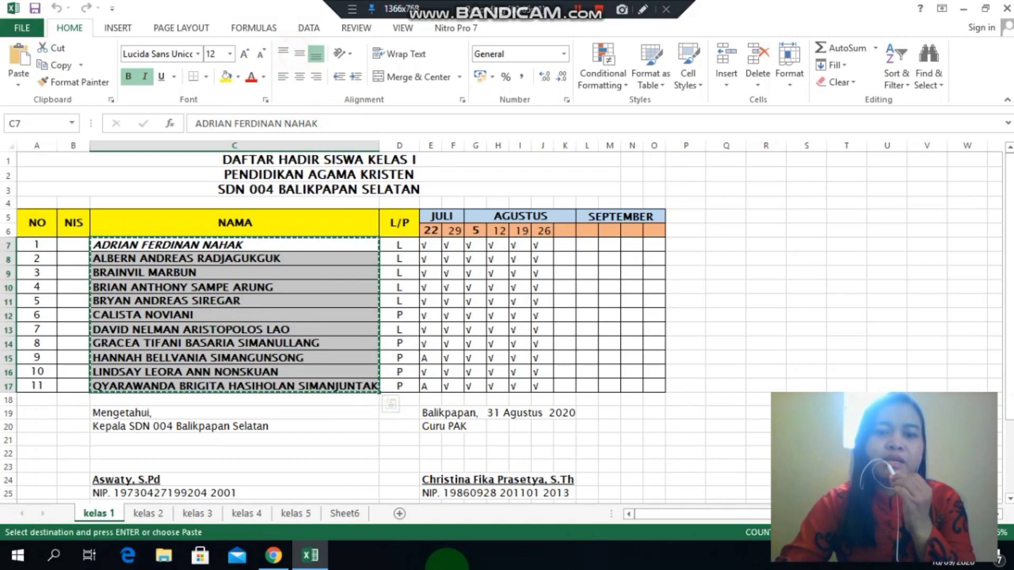
- Switch back to the form in Chrome and paste the copied student names as drop-down options from option 2 of the NAMA question
click(272, 564)
click(310, 328)
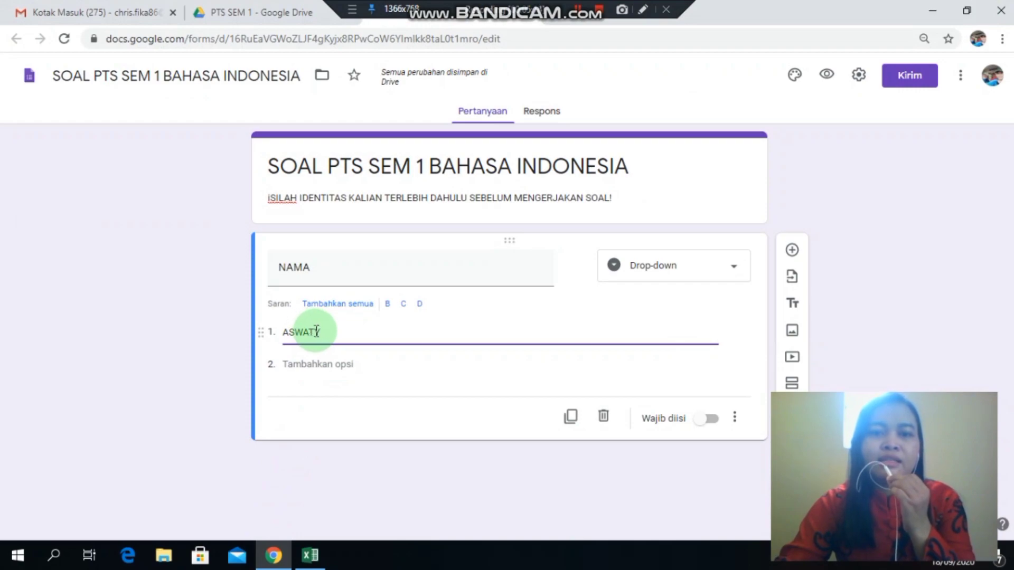
click(306, 362)
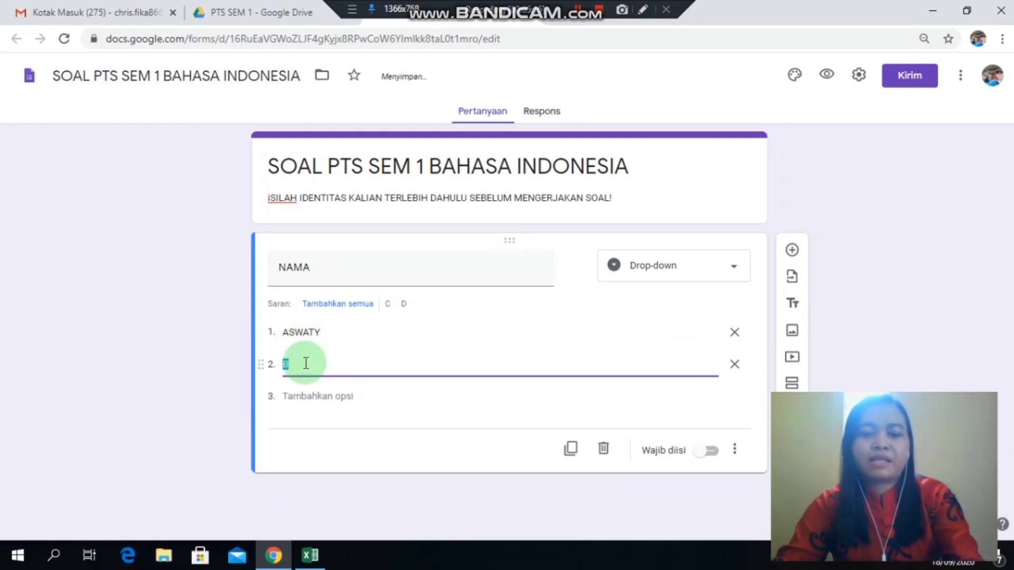
right_click(306, 362)
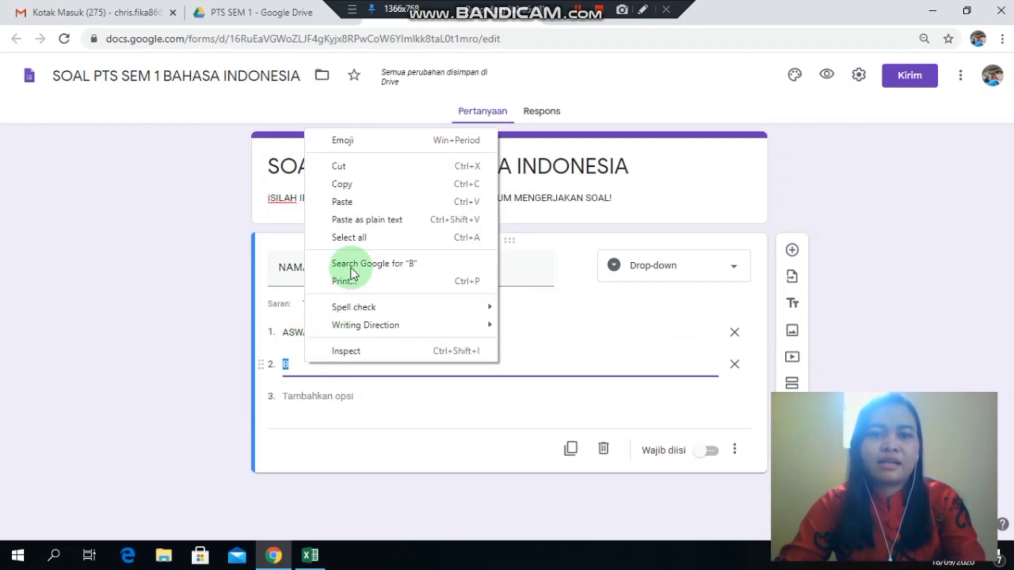
click(371, 206)
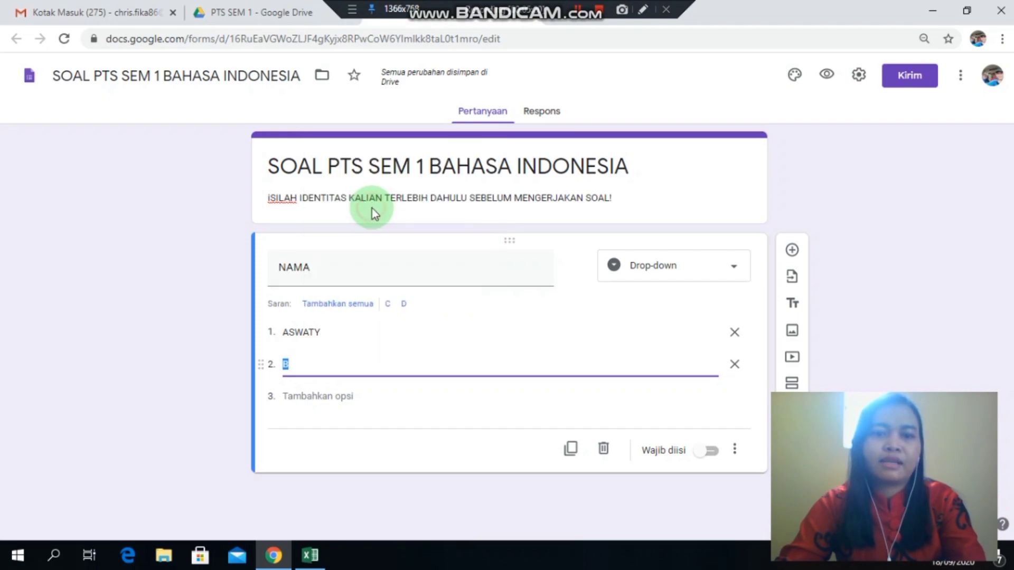
scroll(412, 328, up, 3)
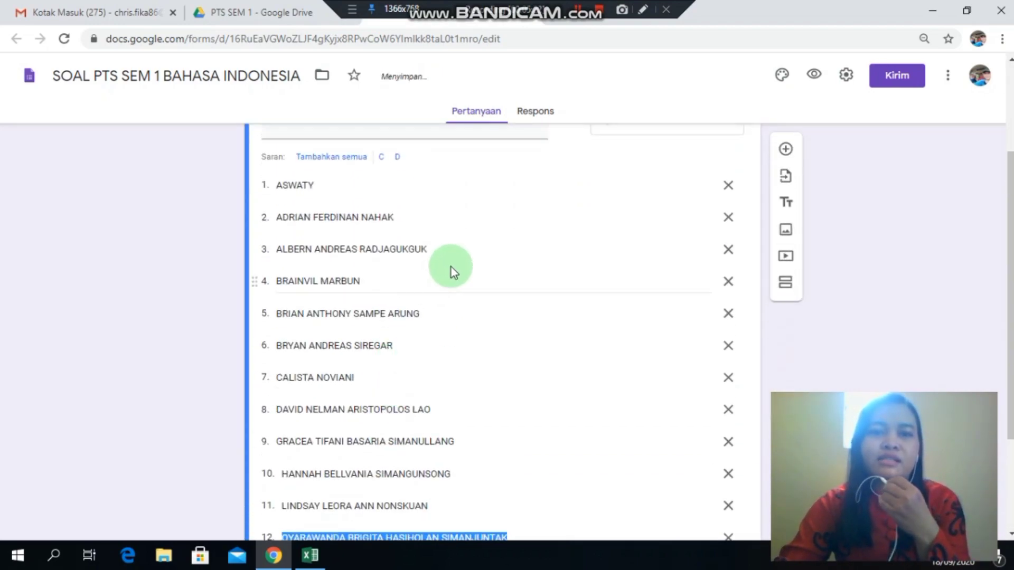
scroll(505, 256, up, 2)
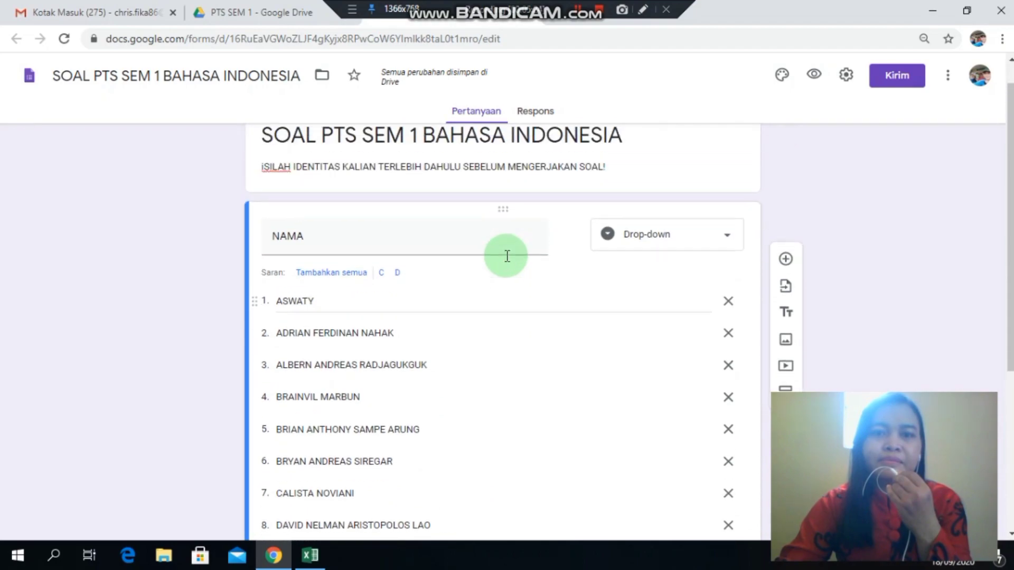
- Make the NAMA question required by turning on Wajib diisi
scroll(507, 316, down, 4)
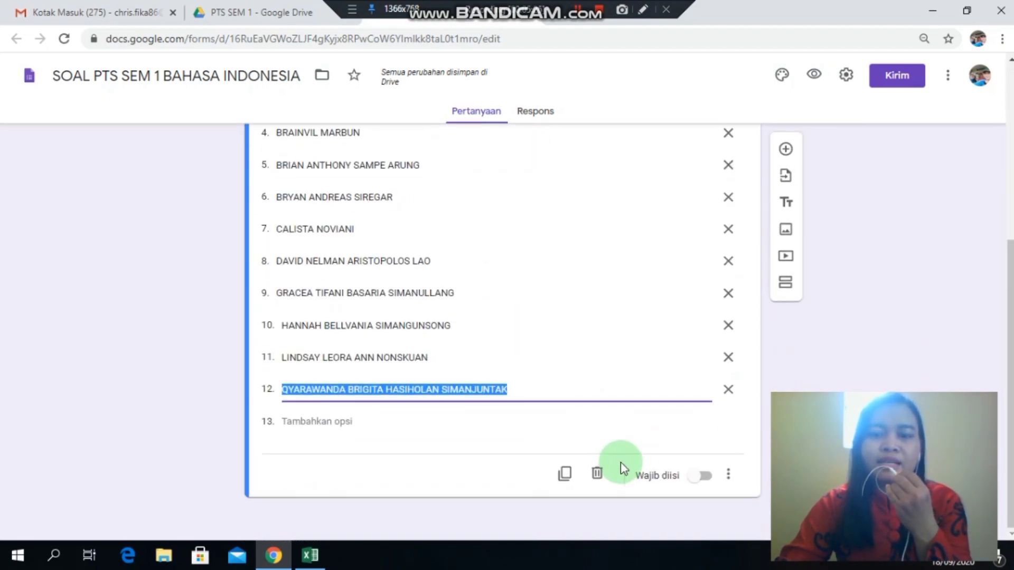
click(705, 477)
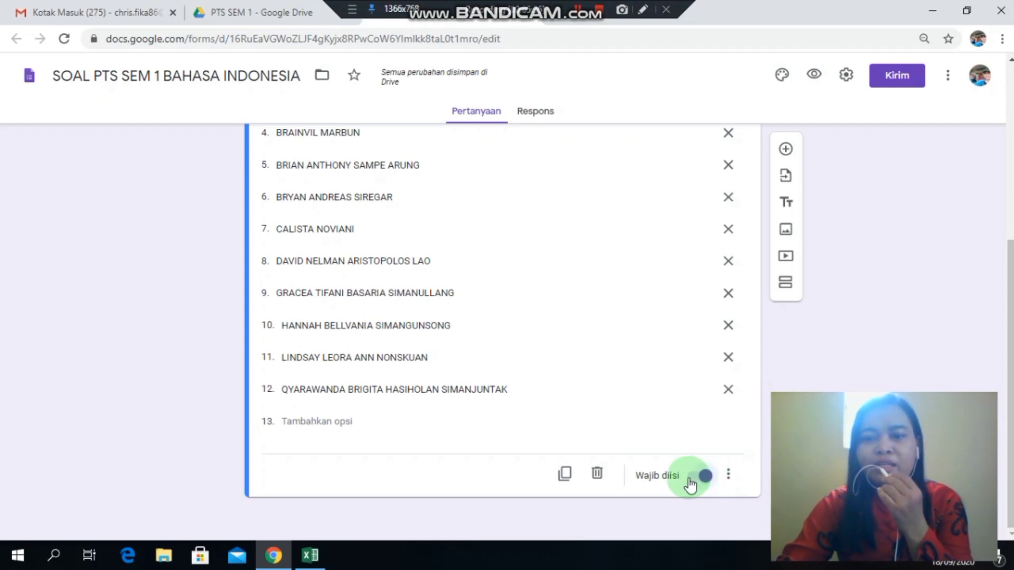
click(689, 483)
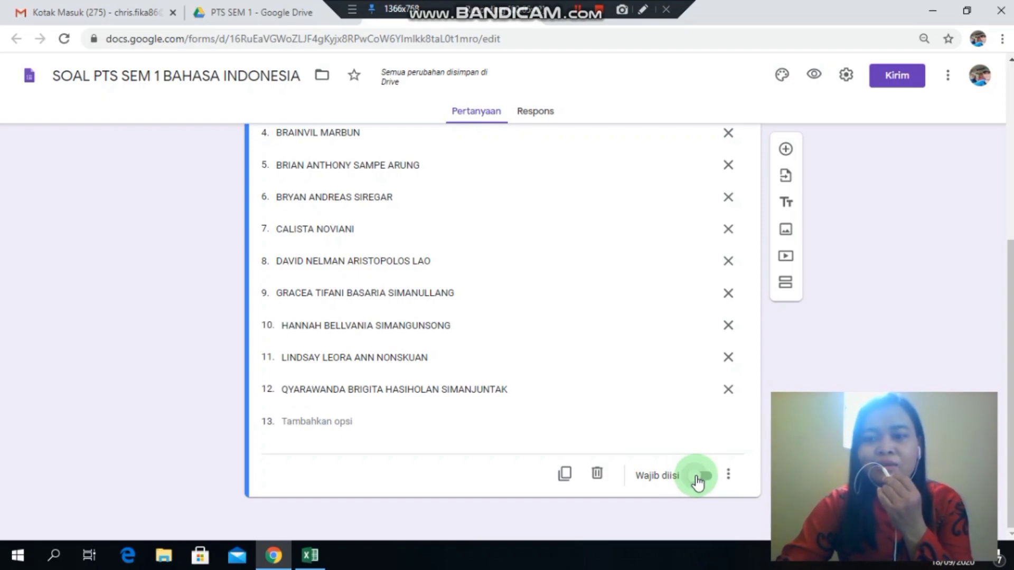
click(706, 481)
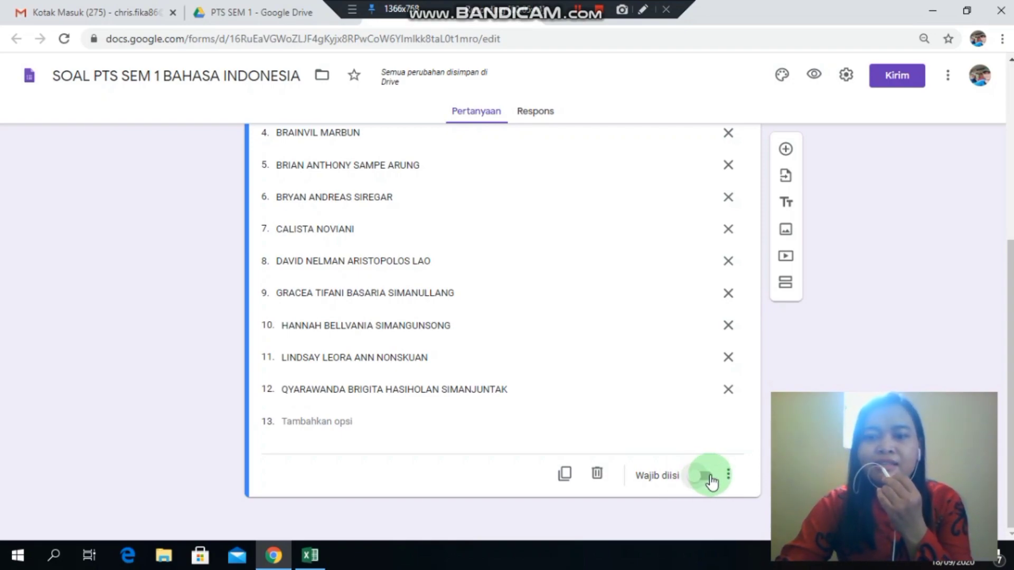
- Make the NAMA question required and add a new question titled KELAS of the Drop-down type
click(710, 478)
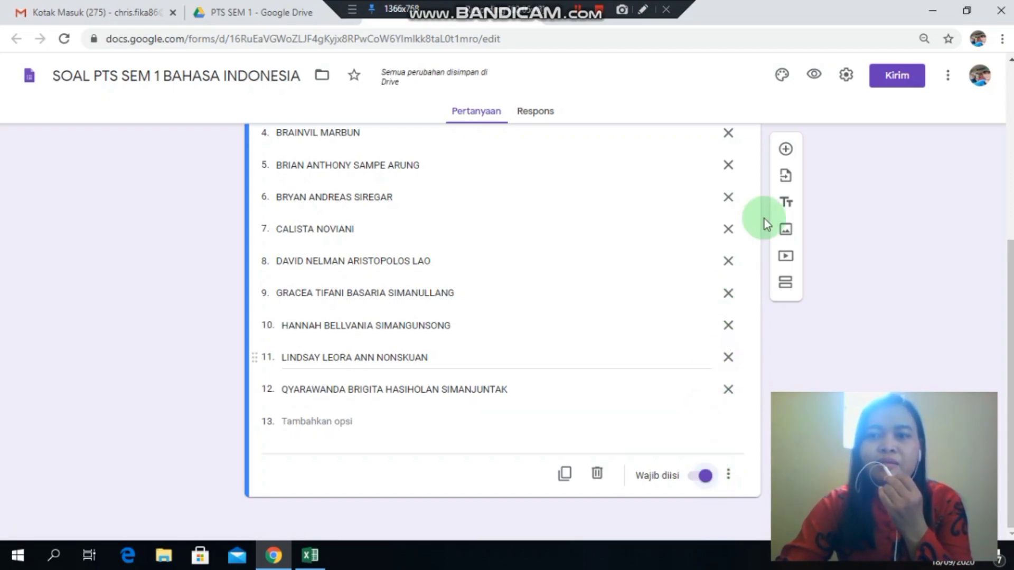
click(791, 153)
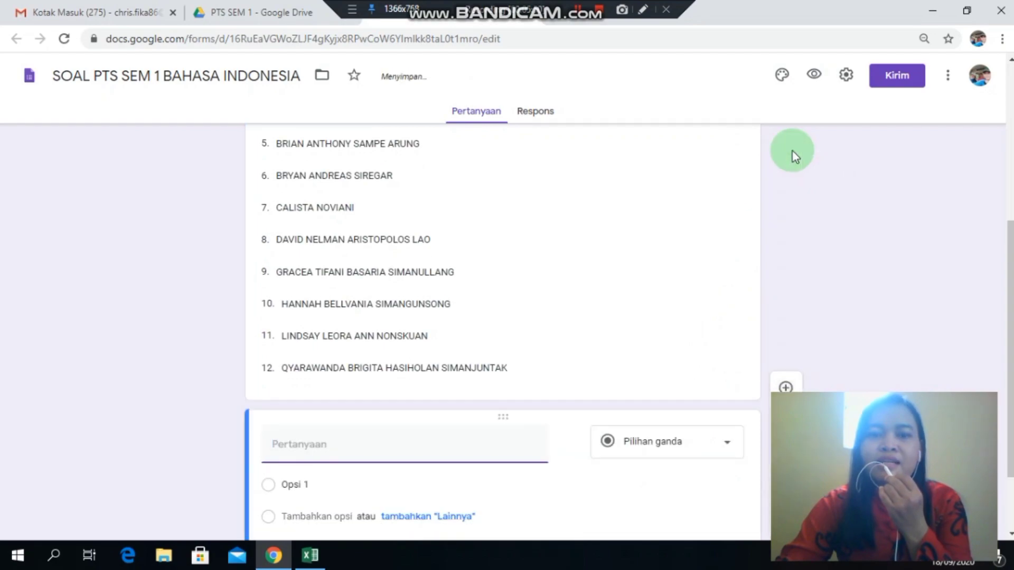
text(K)
click(787, 163)
text(ELAS)
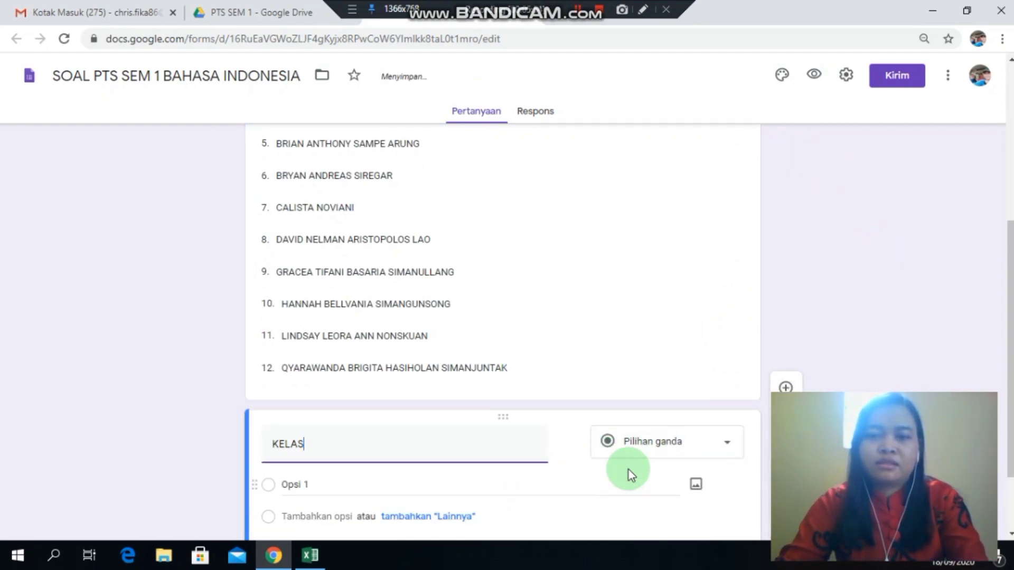
click(684, 444)
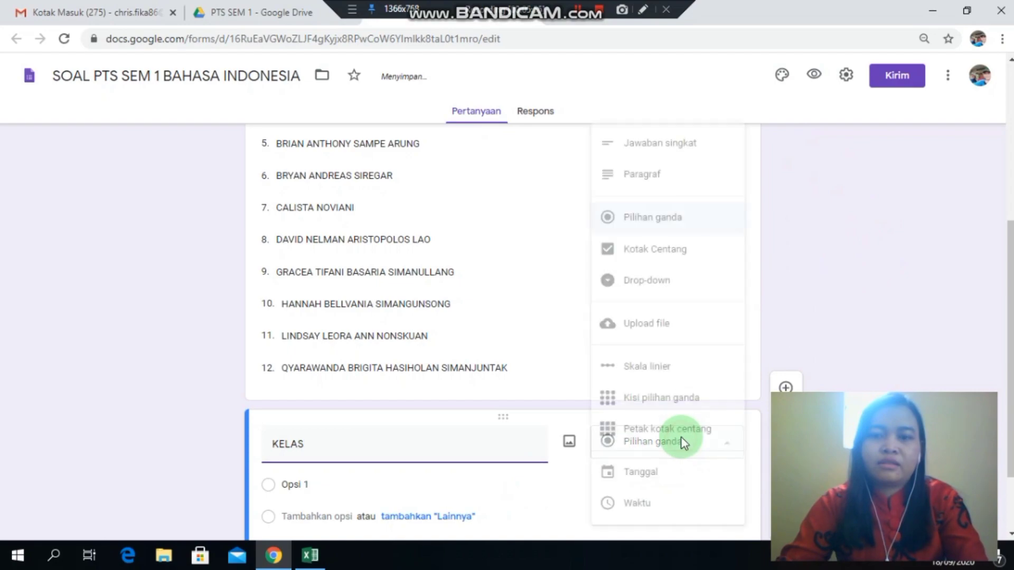
click(663, 294)
click(493, 380)
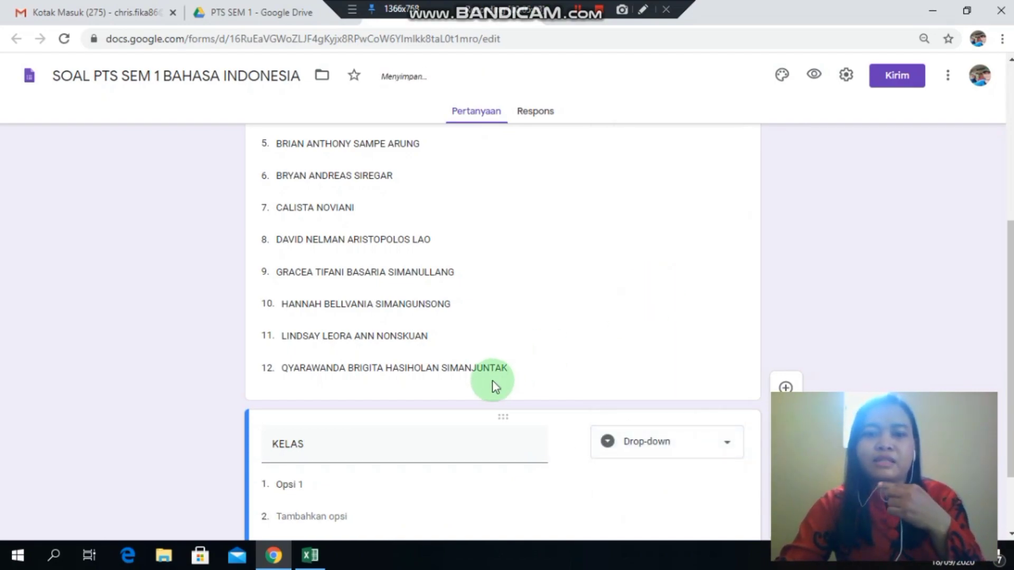
- Enter 1 A, 1 B, 1C and 1D as the options of the KELAS question and make it required
click(316, 372)
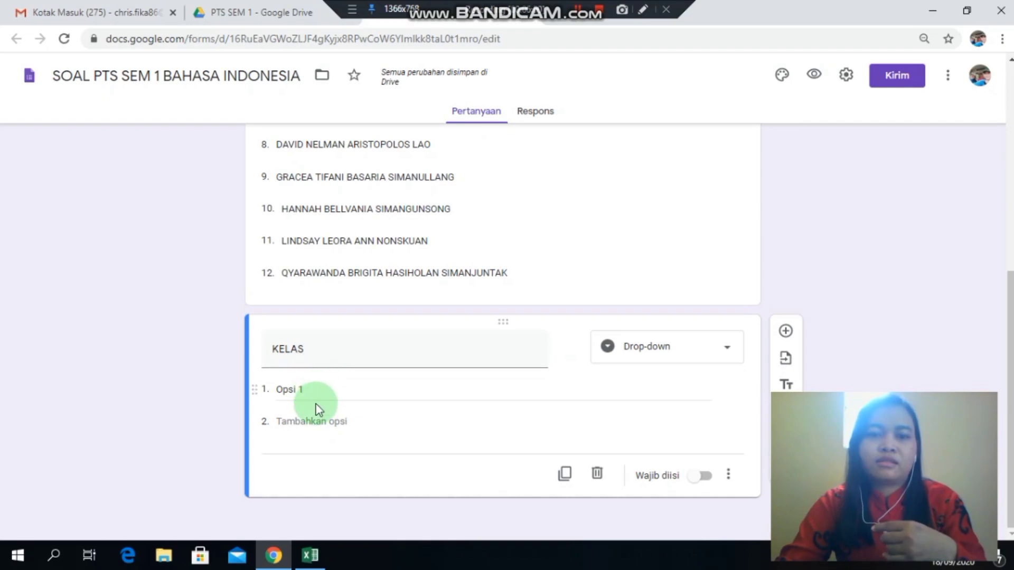
click(319, 383)
text(1 A)
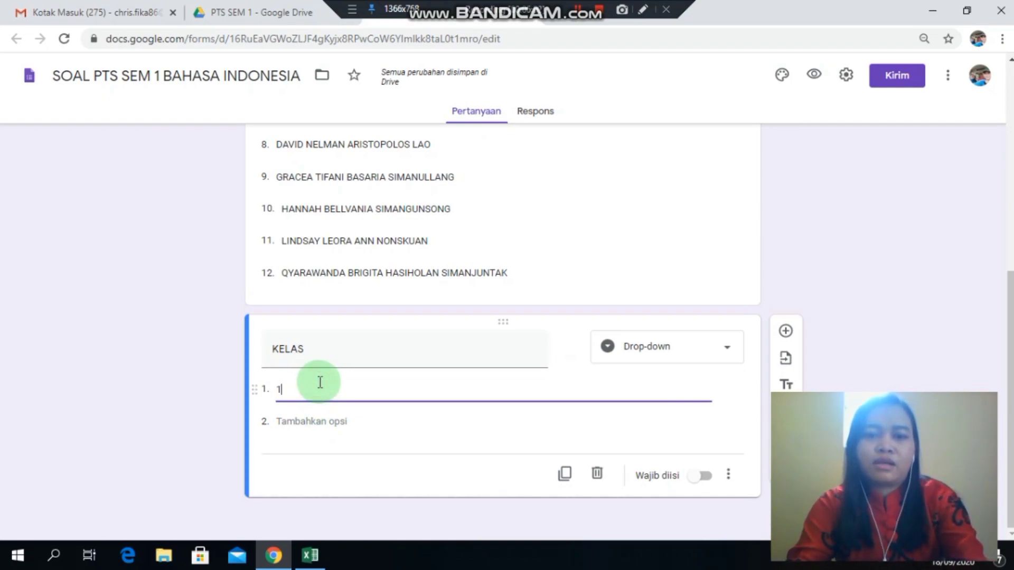
click(307, 421)
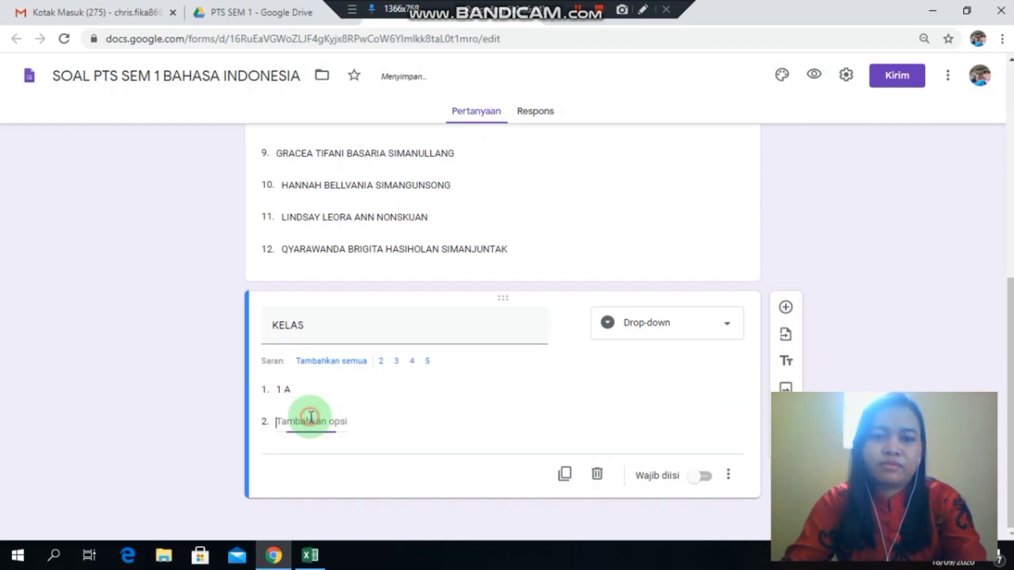
text(2 A)
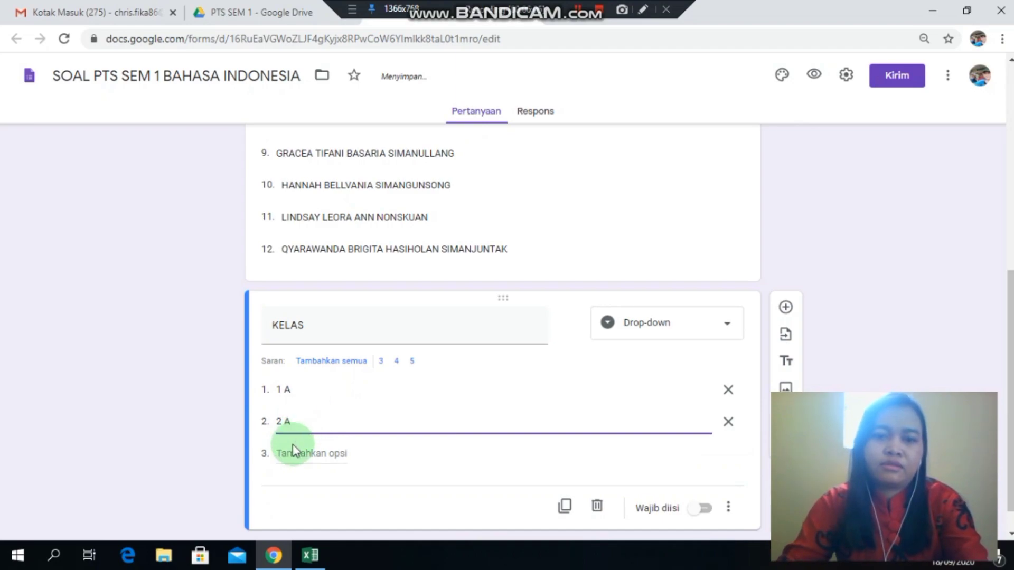
key(BackSpace)
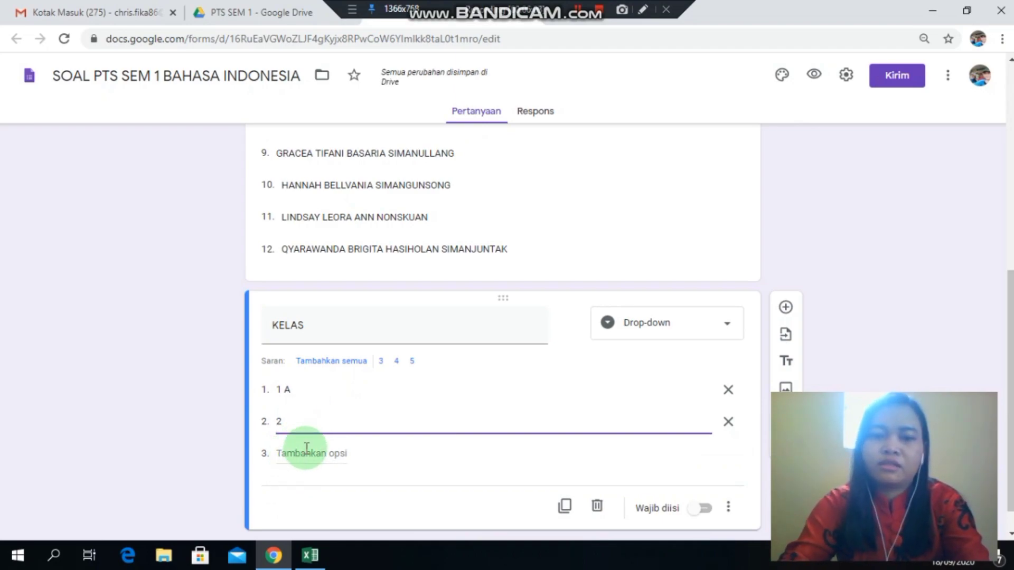
text(B)
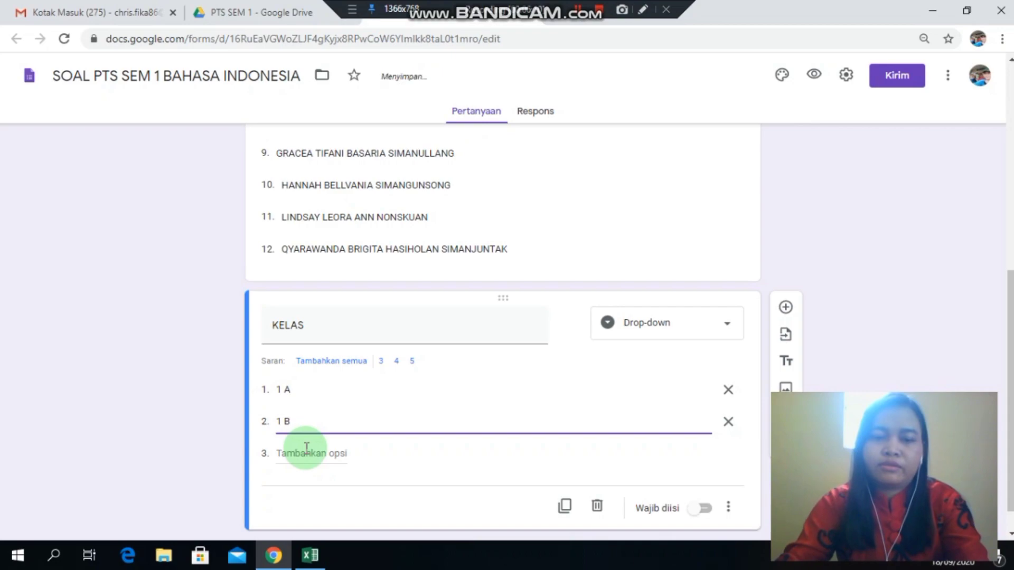
click(306, 452)
text(1)
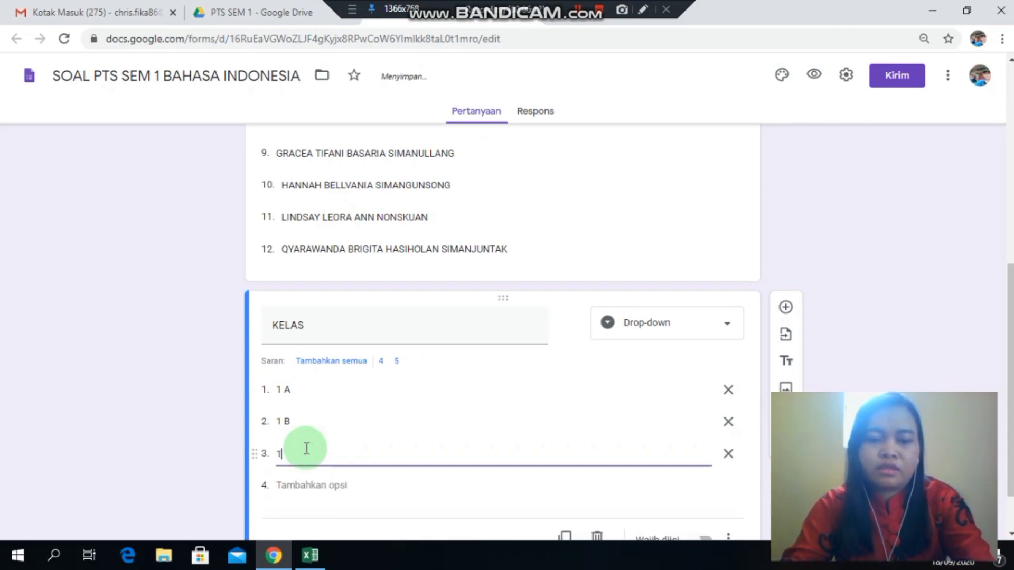
text(C)
click(292, 482)
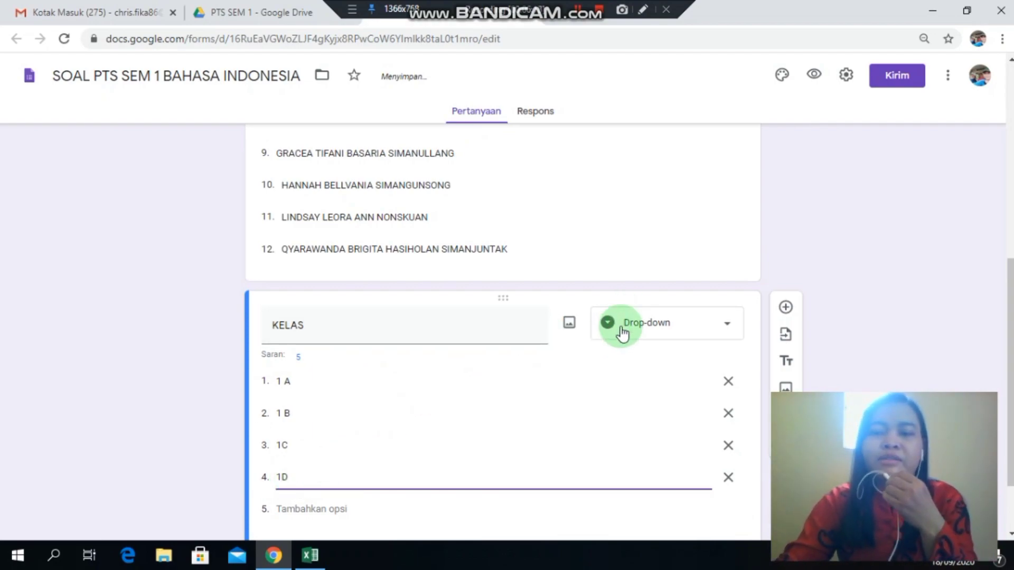
scroll(686, 348, down, 2)
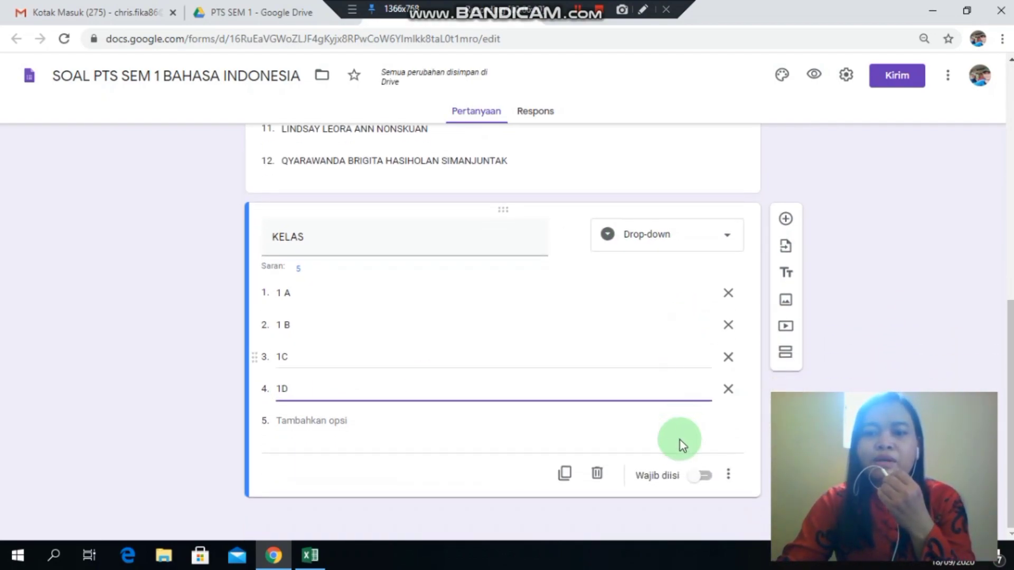
click(708, 478)
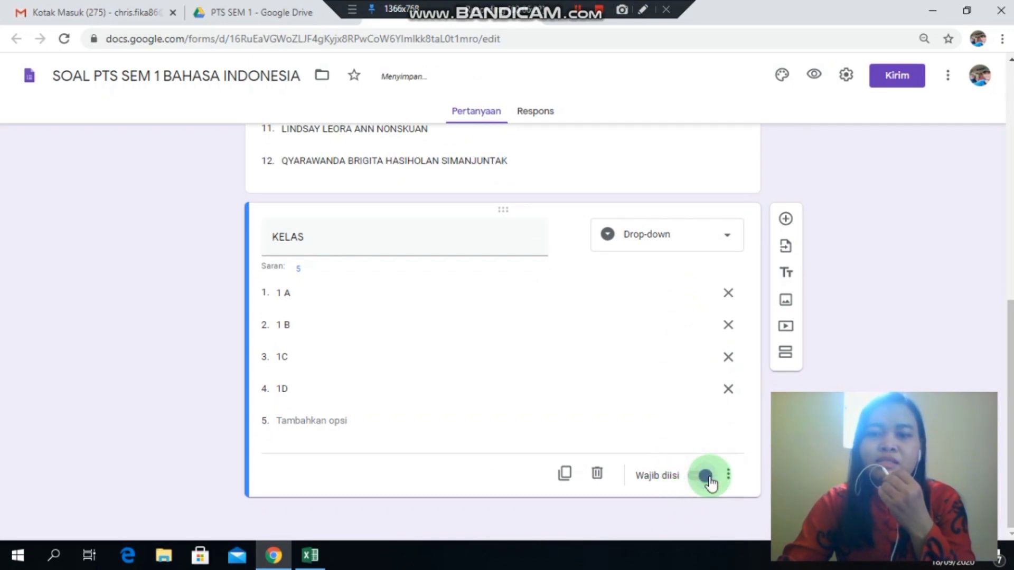
- Add a question titled TANGGAL of the Tanggal type and make it required
click(785, 217)
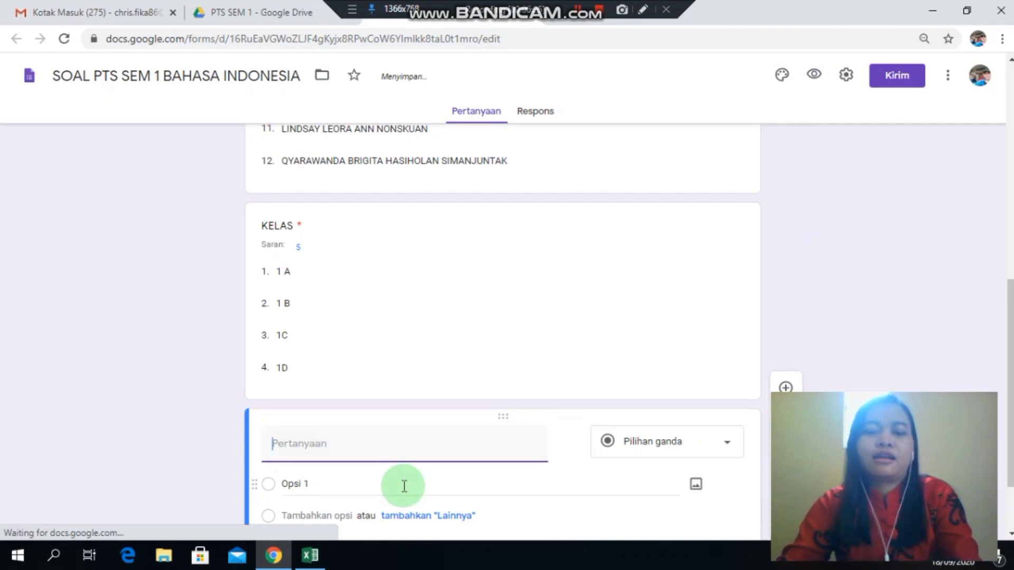
text(TANGGAL)
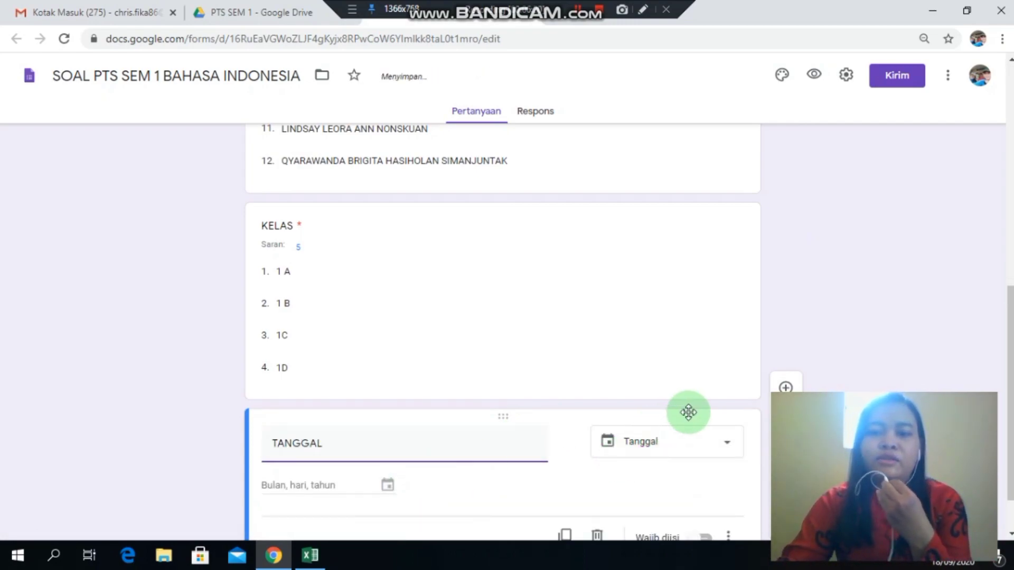
click(692, 442)
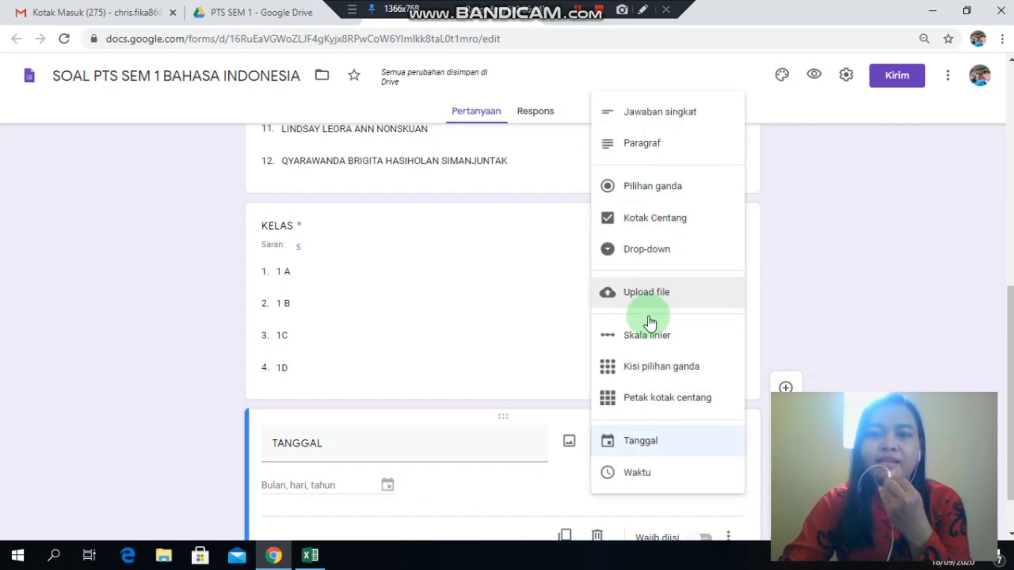
click(662, 445)
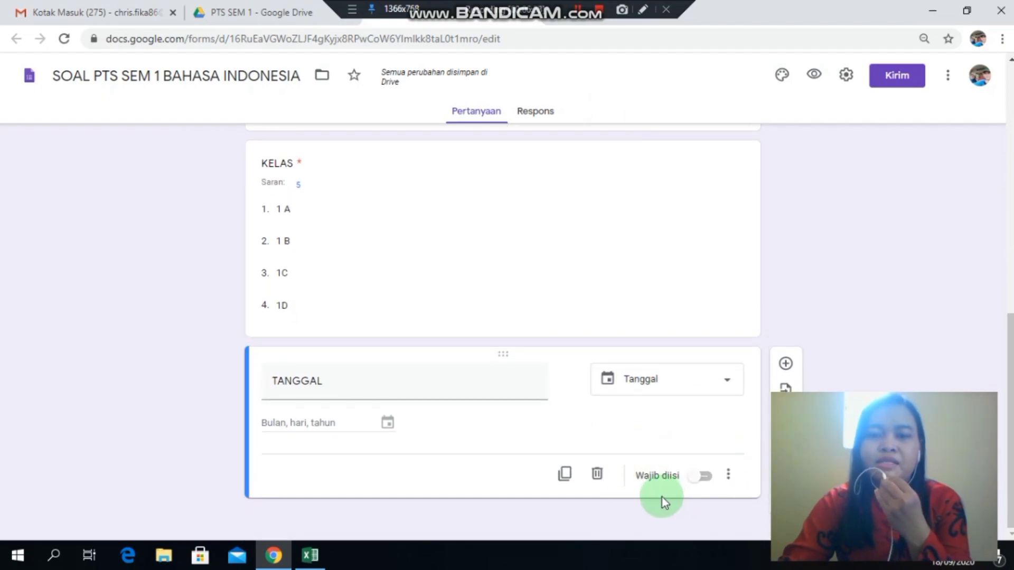
click(706, 477)
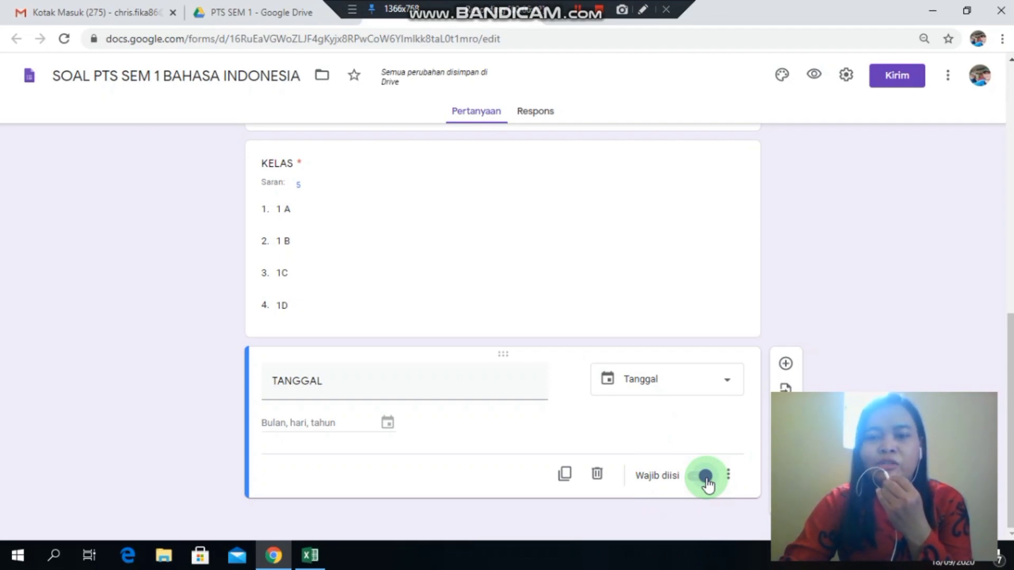
- Preview the form and test the NAMA drop-down by choosing the first name and resetting the answer to Pilih
scroll(853, 216, up, 10)
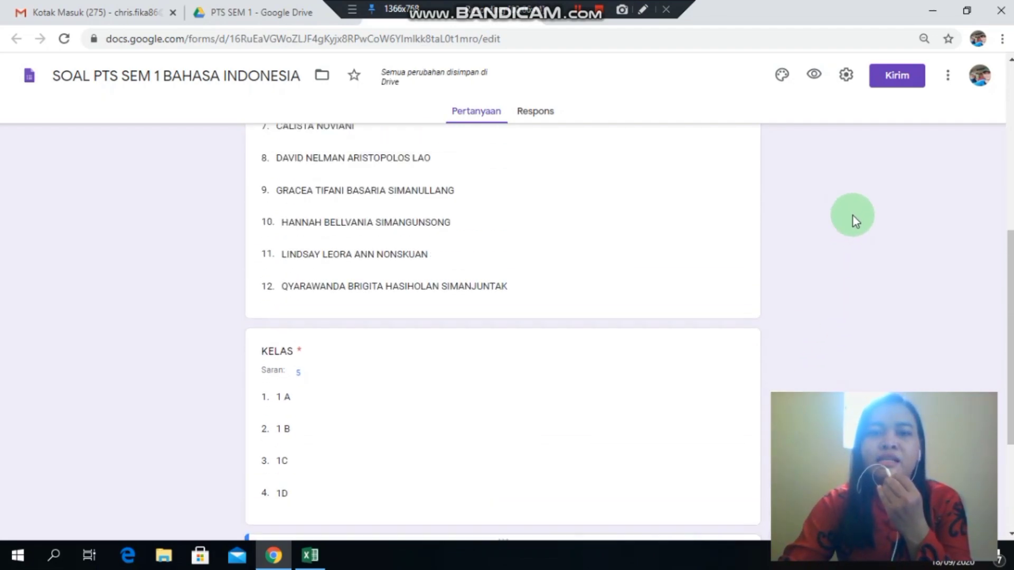
scroll(841, 217, down, 10)
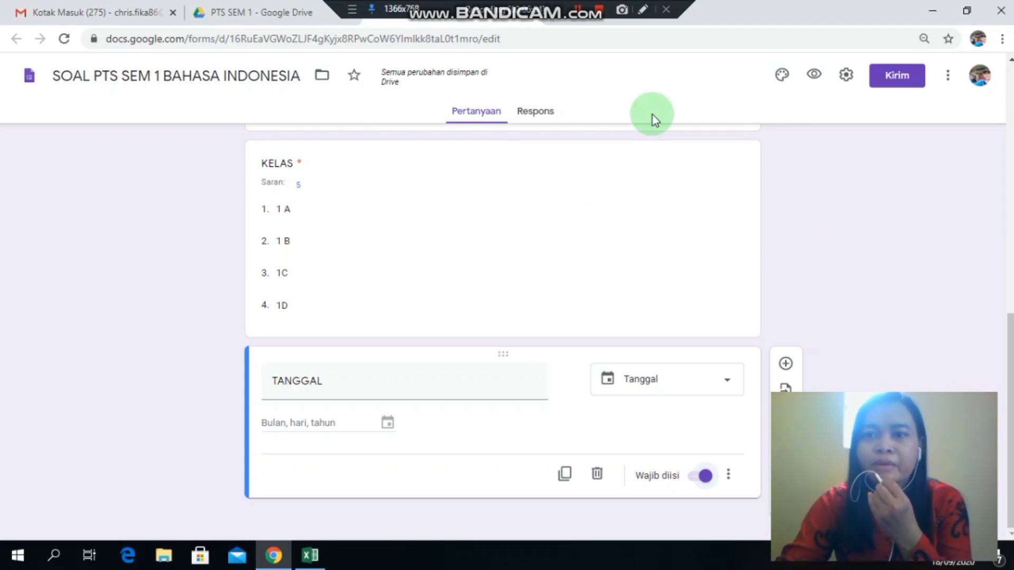
click(814, 78)
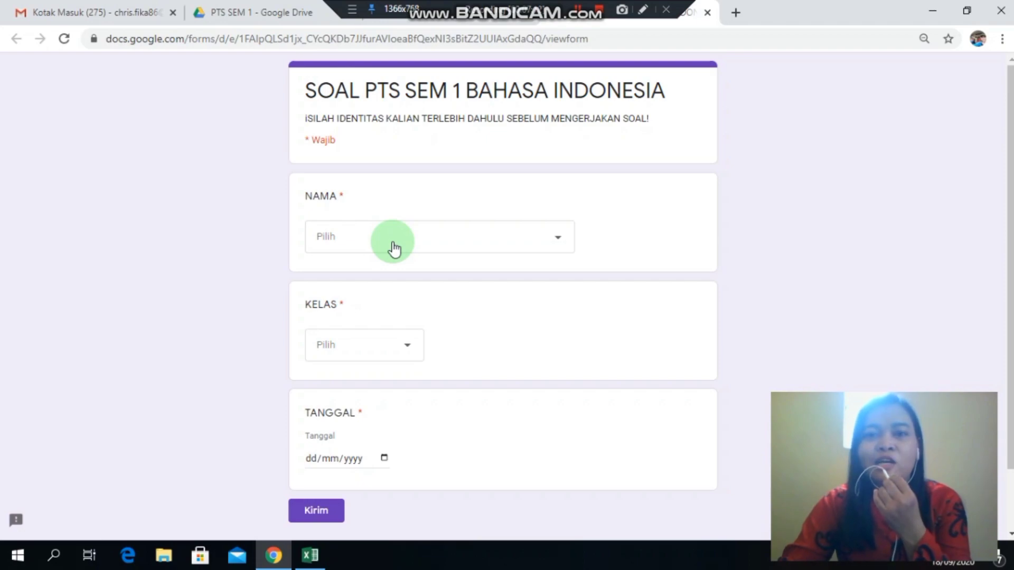
click(393, 247)
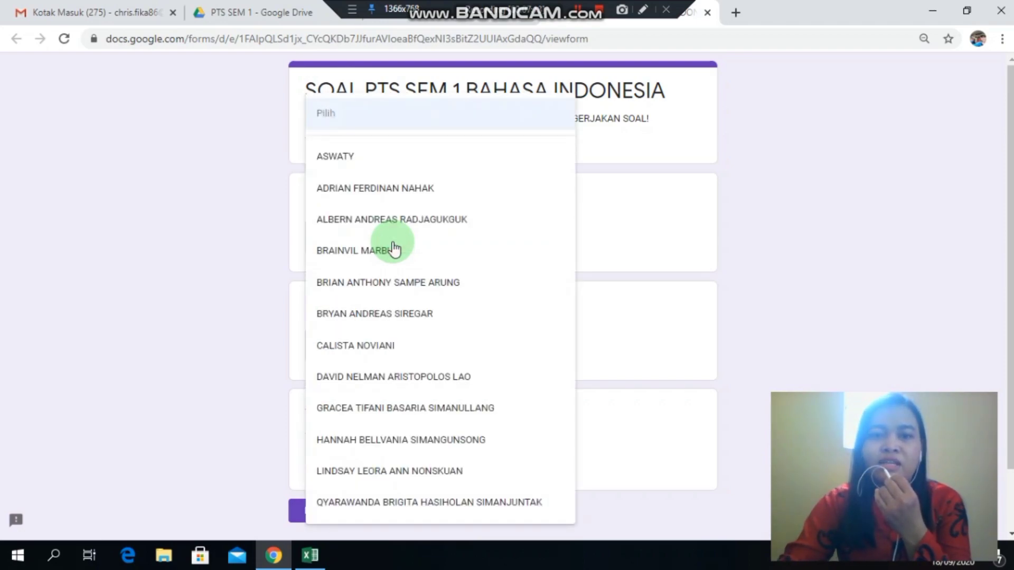
click(418, 159)
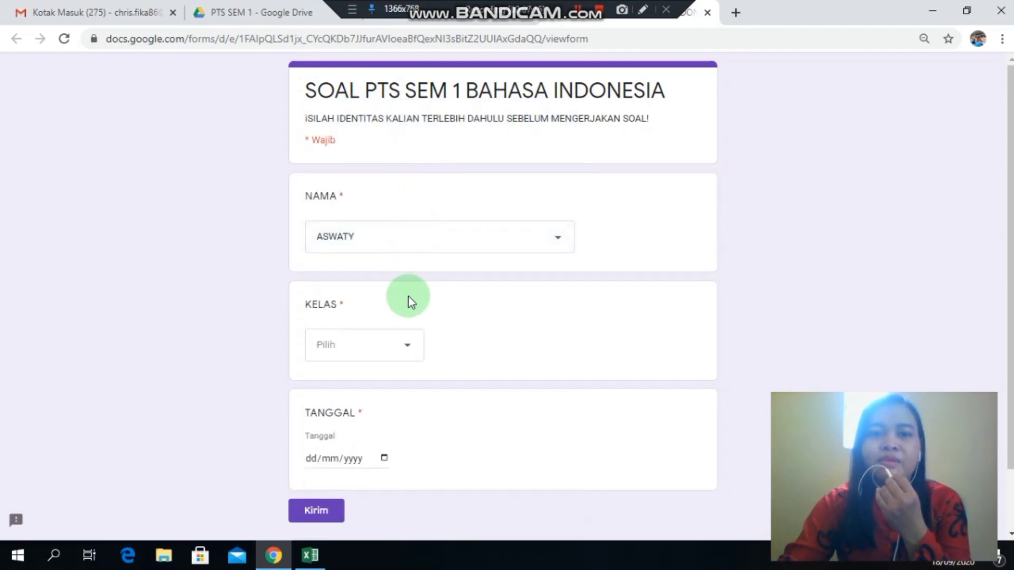
click(528, 236)
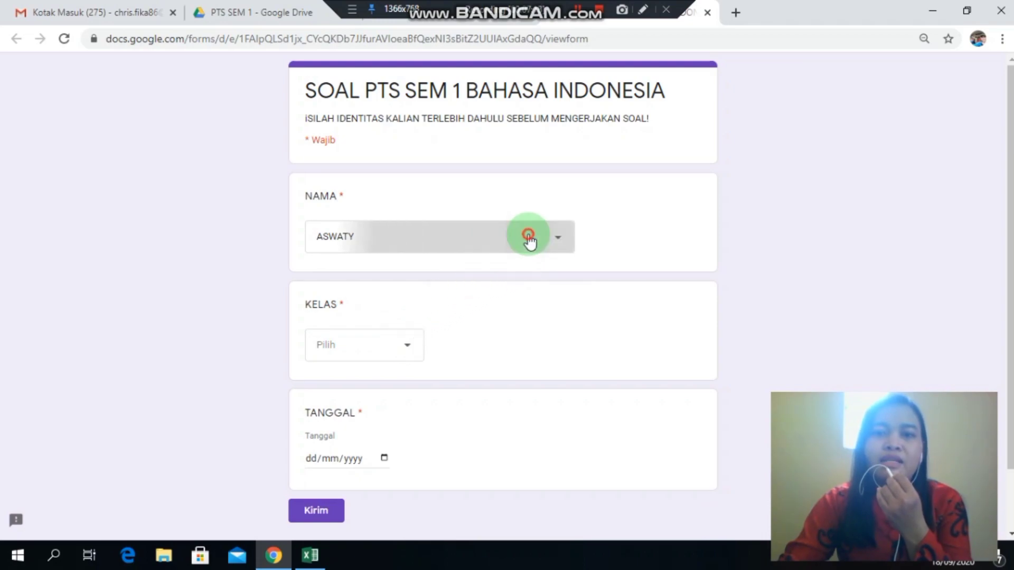
click(432, 121)
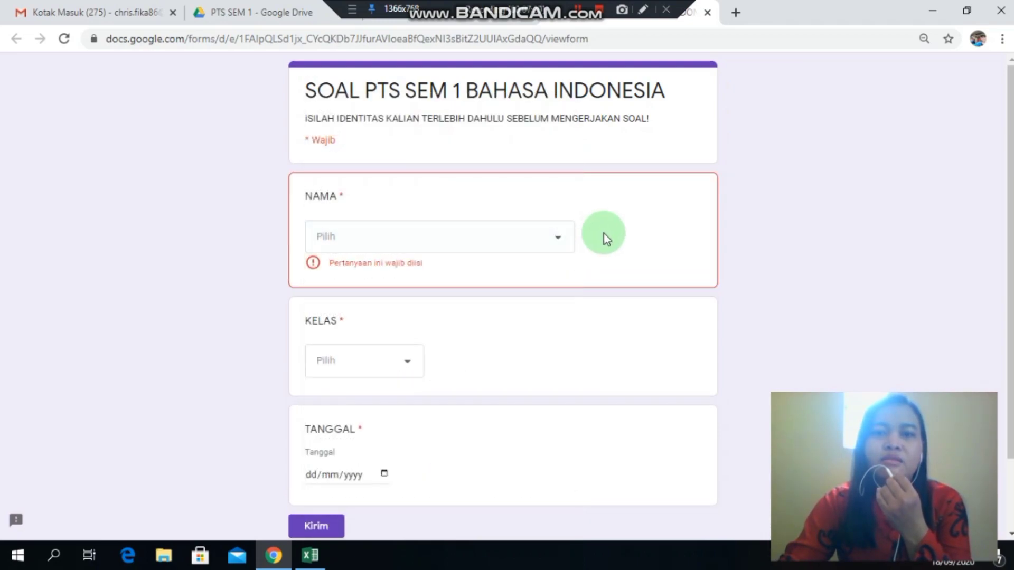
- In the form preview, choose 1 A for KELAS and enter 01/01/0001 as the TANGGAL answer
click(393, 366)
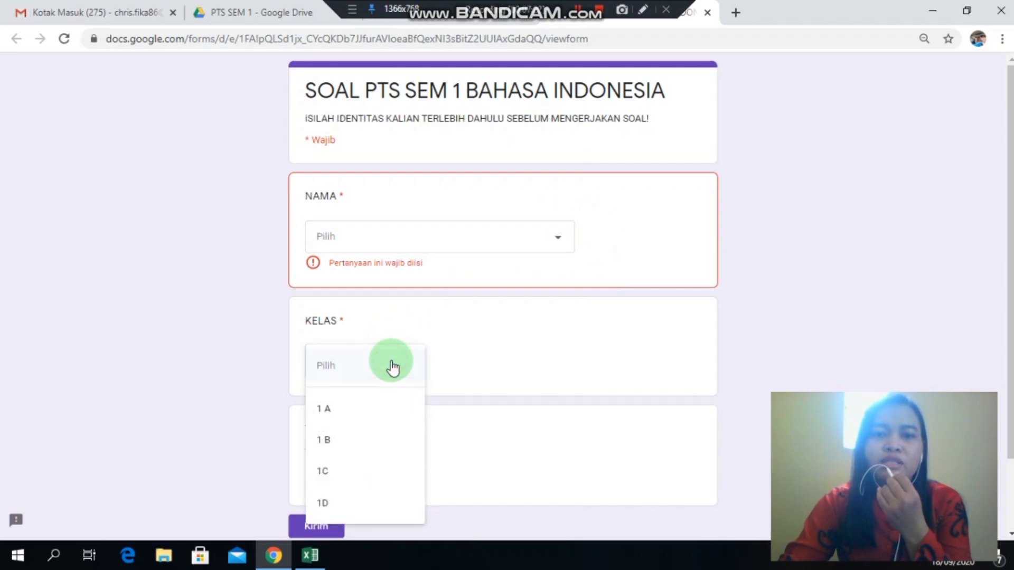
click(348, 410)
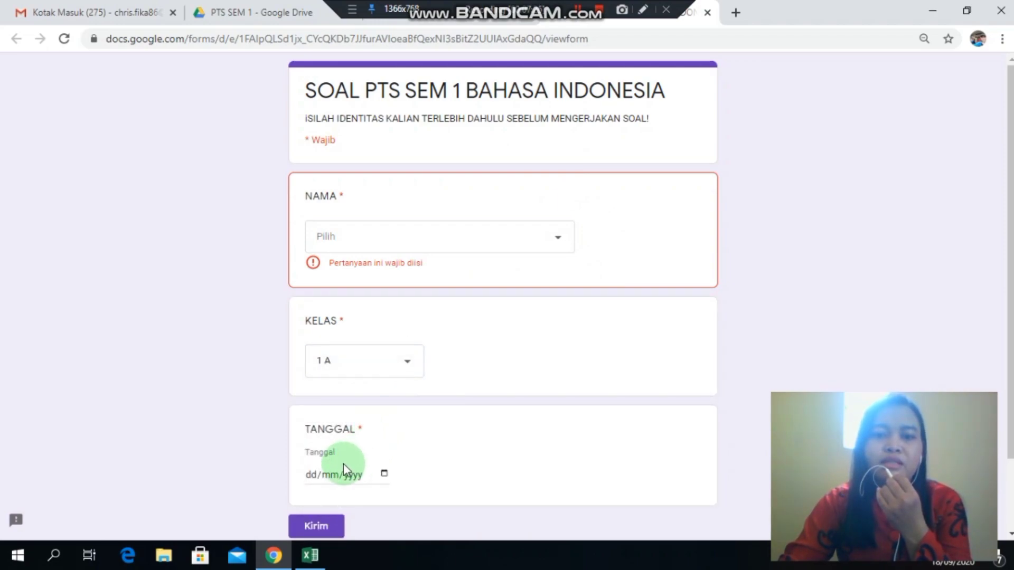
click(312, 475)
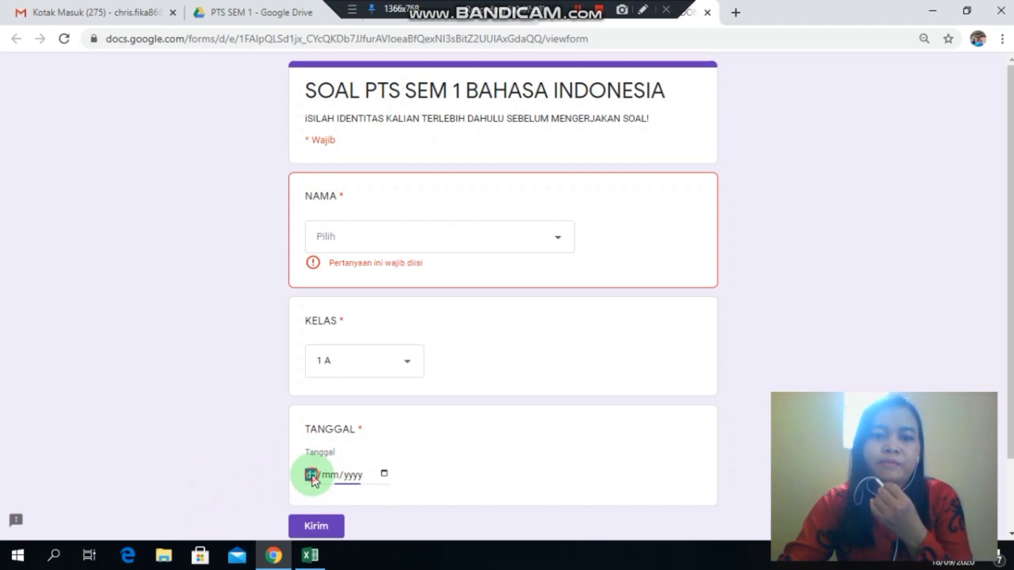
text(1/mm/yyyy)
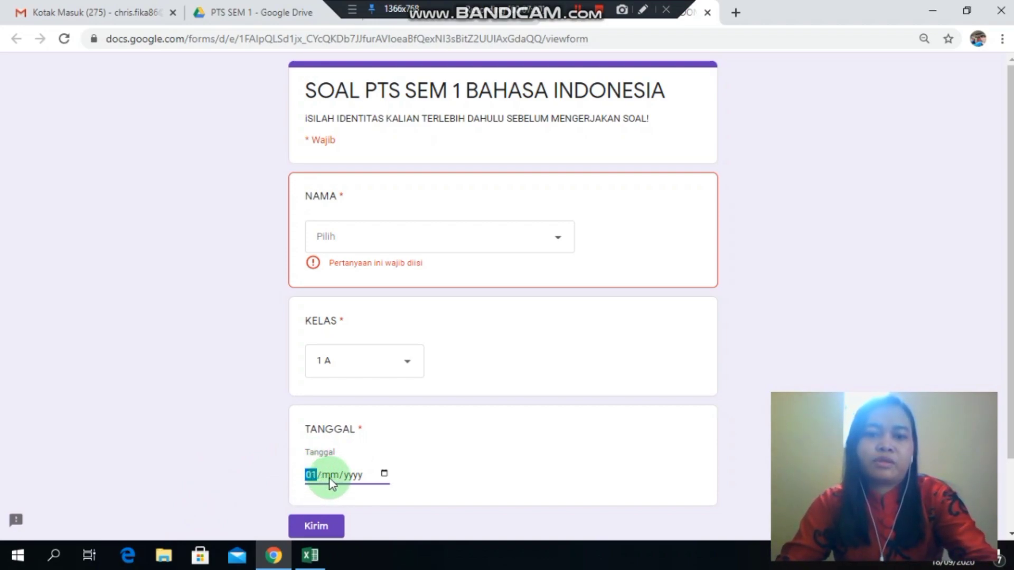
click(329, 477)
text(1)
click(352, 478)
text(1/0001)
click(322, 525)
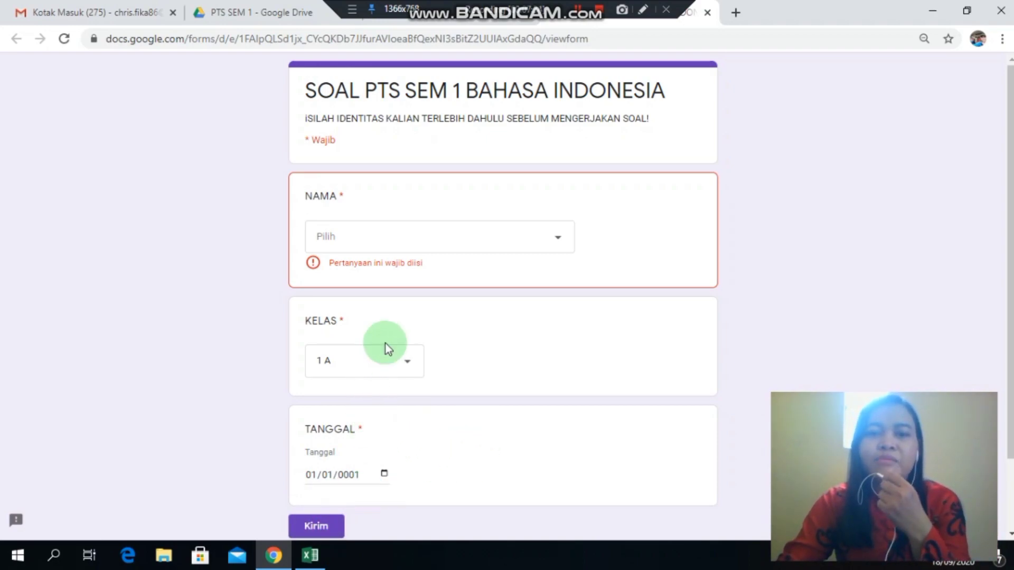
- Choose the first student name for NAMA in the preview and switch to the PTS SEM 1 folder in Google Drive
click(456, 233)
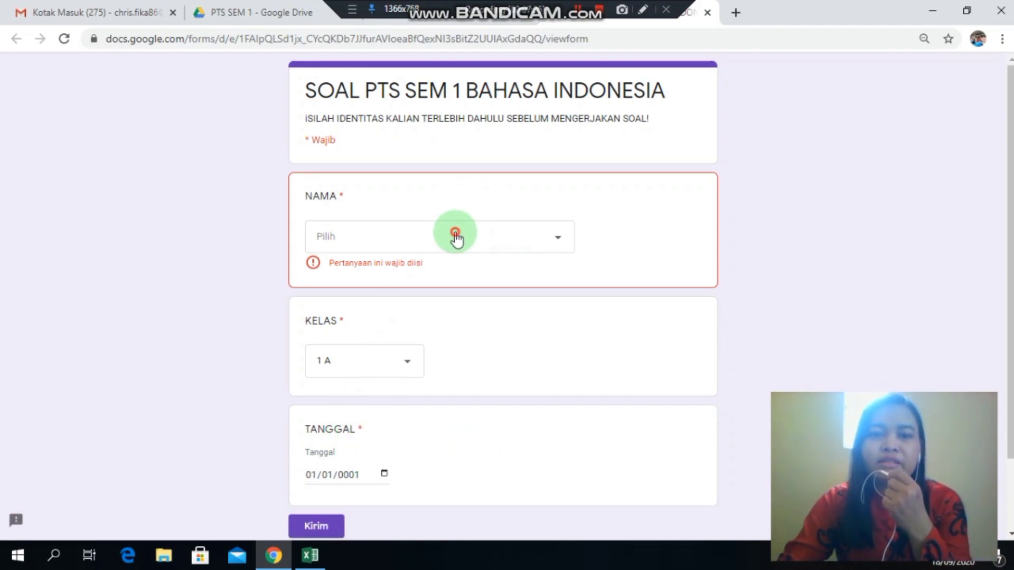
click(440, 161)
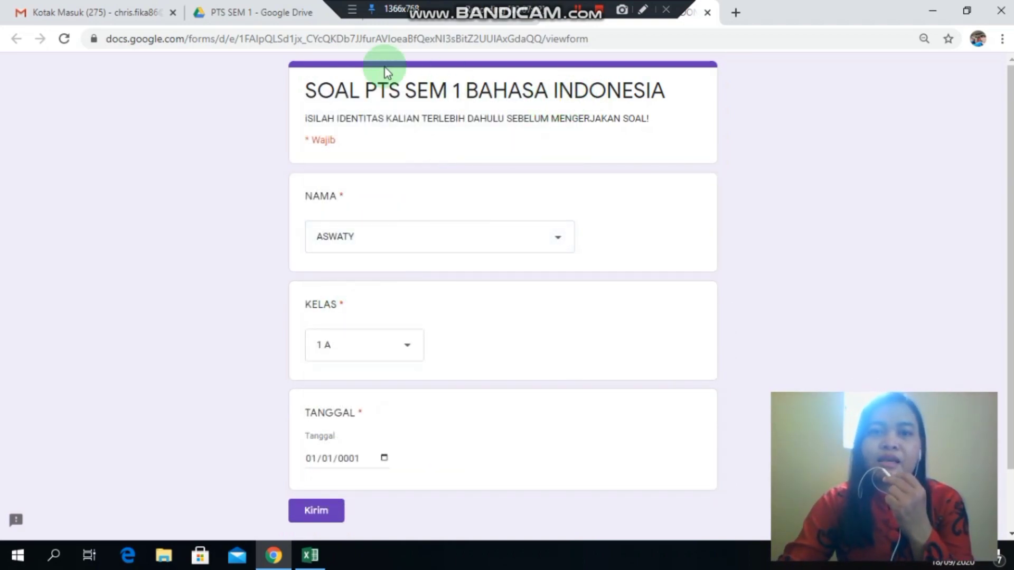
click(273, 17)
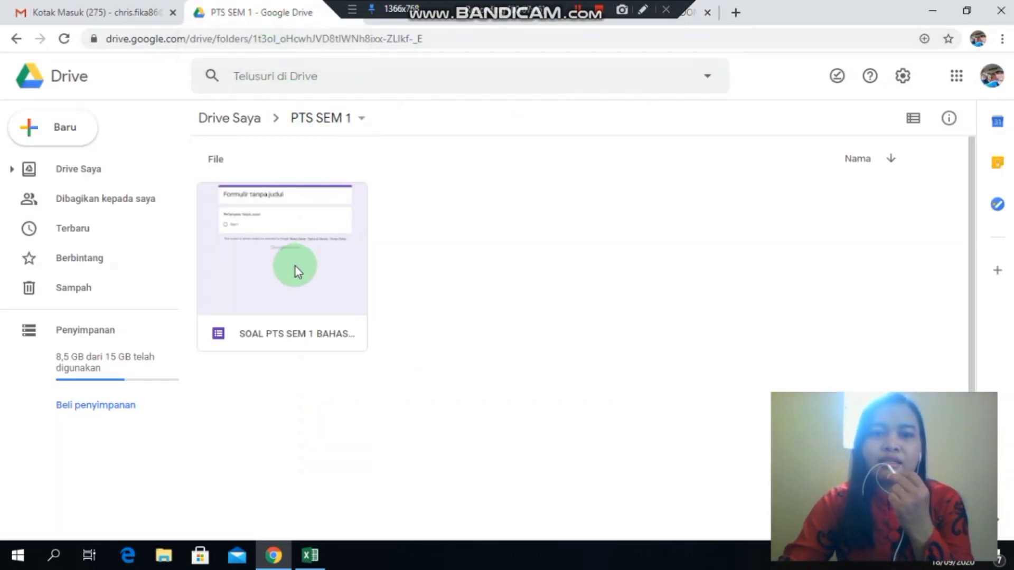
- Open the SOAL PTS SEM 1 BAHASA INDONESIA form from the PTS SEM 1 folder for editing and go to its last question
double_click(286, 271)
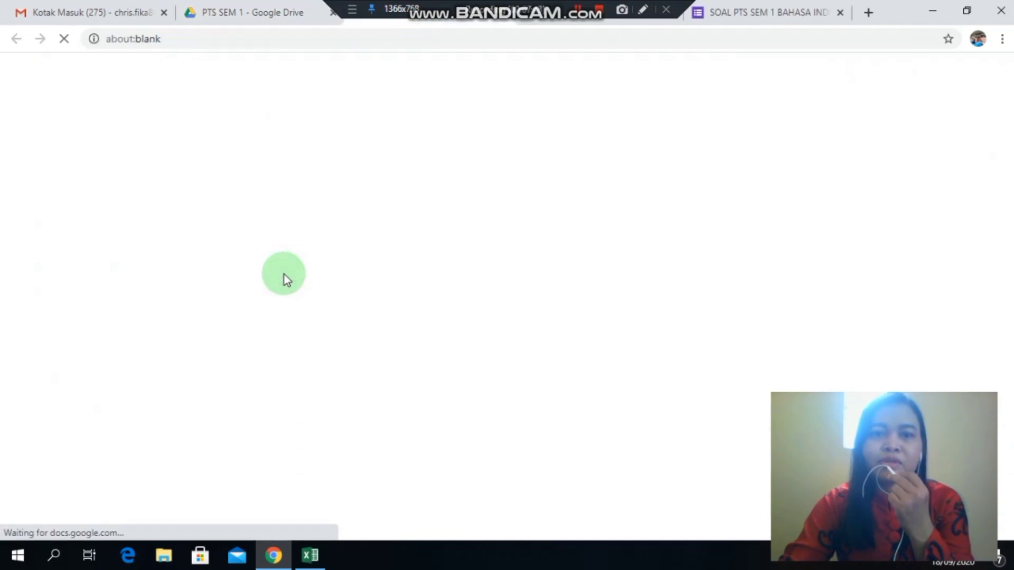
scroll(374, 294, down, 9)
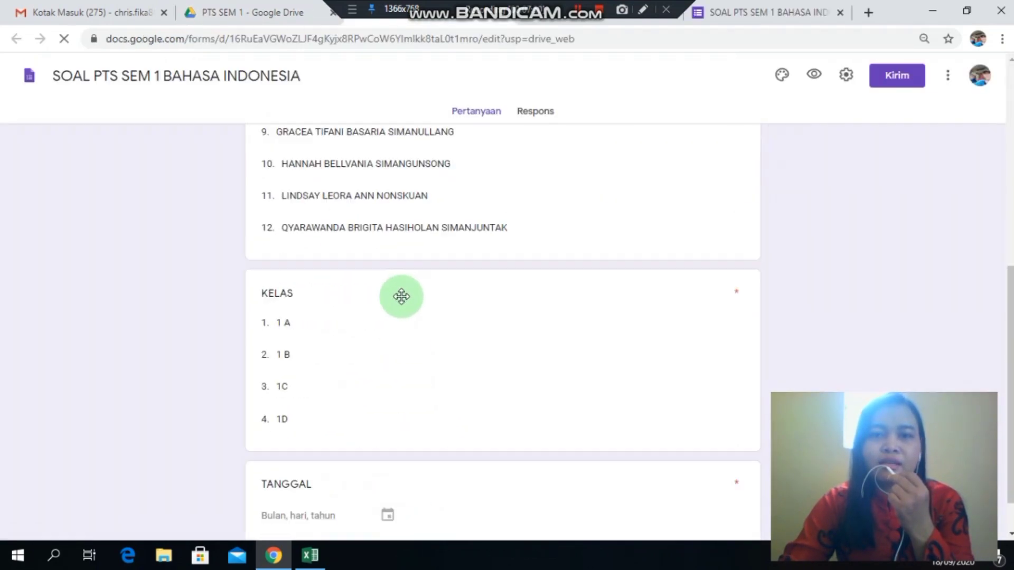
scroll(419, 299, up, 3)
scroll(388, 391, down, 2)
scroll(384, 397, up, 5)
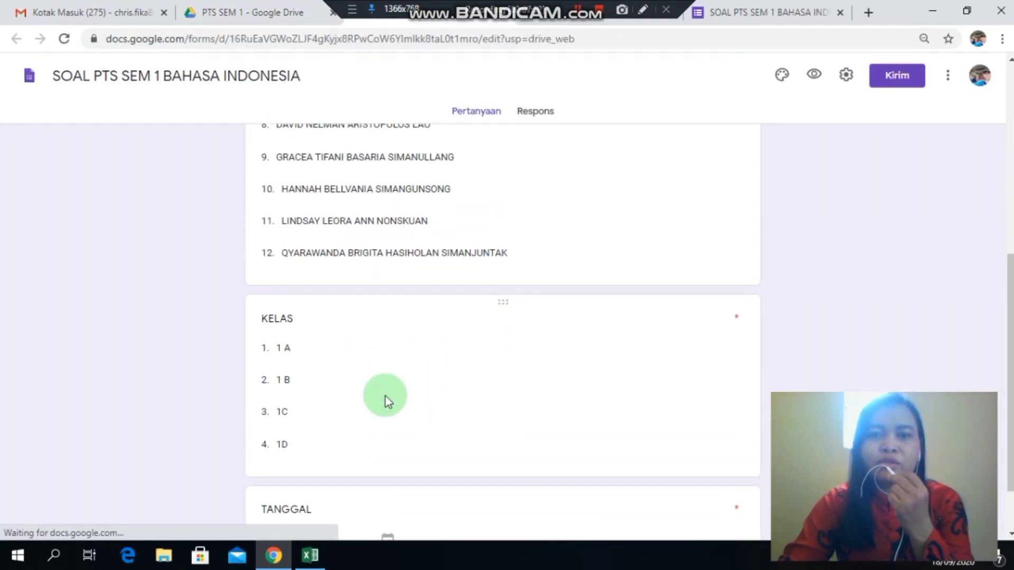
scroll(391, 403, down, 4)
scroll(404, 419, down, 2)
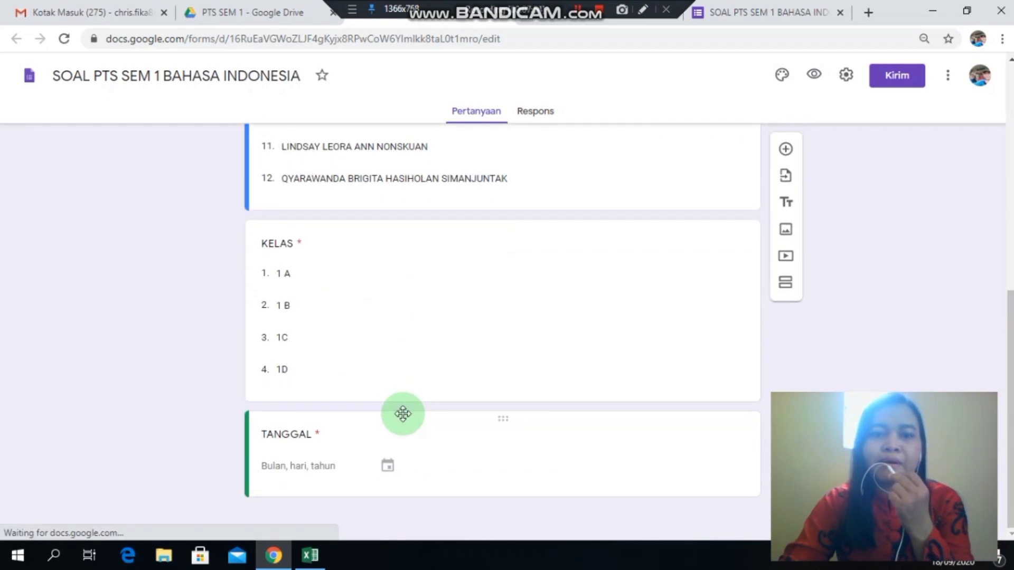
- Add a new section to the form after the TANGGAL question
click(461, 466)
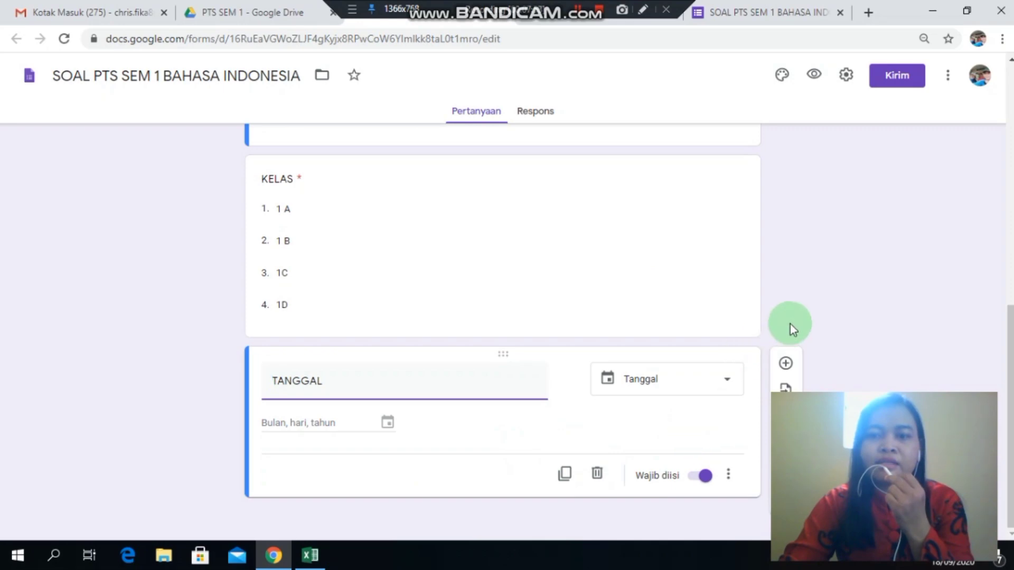
scroll(799, 304, up, 3)
scroll(813, 355, down, 1)
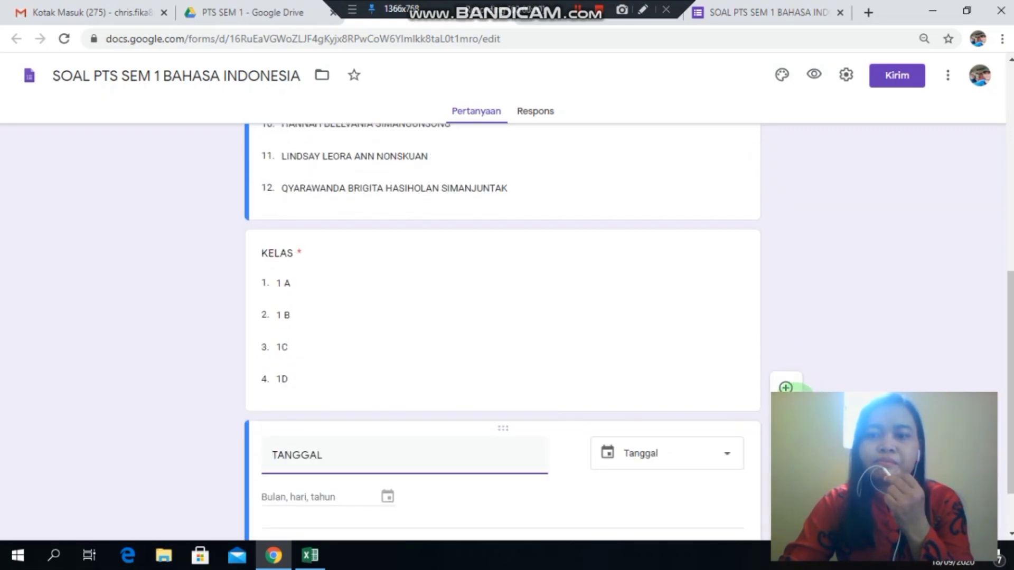
click(506, 267)
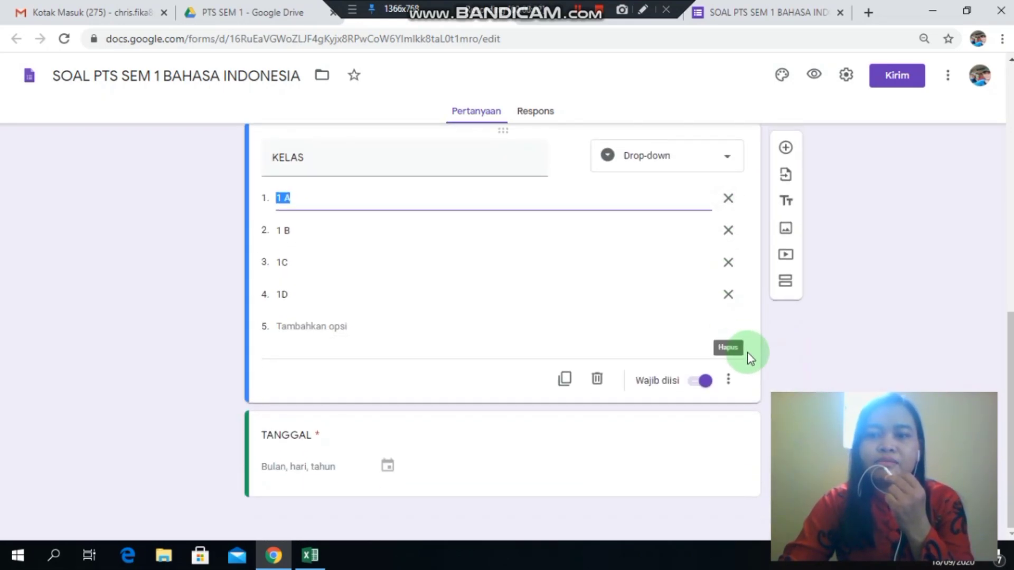
click(480, 452)
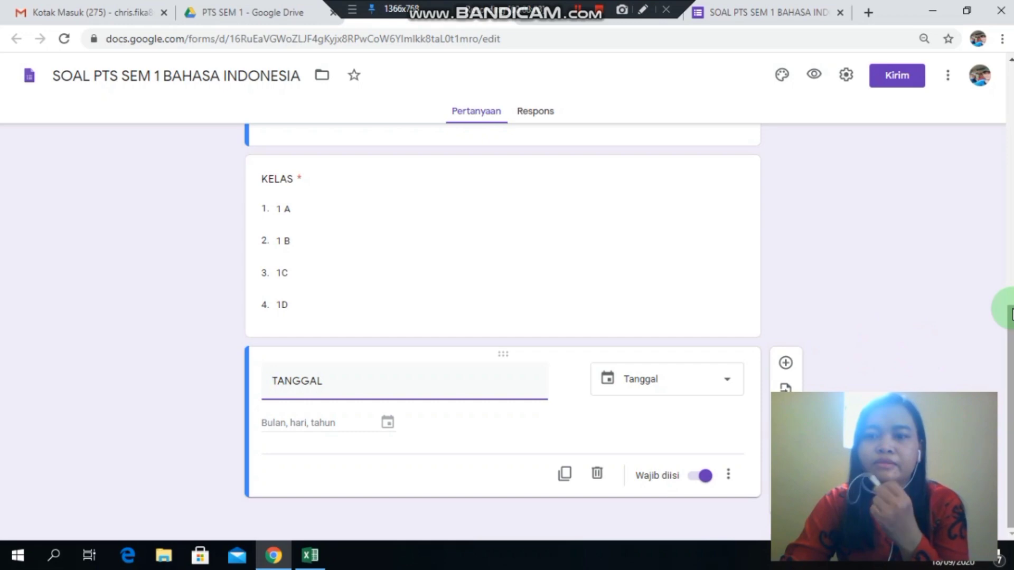
key(ctrl+minus)
key(ctrl+minus)
key(ctrl+minus)
key(ctrl+minus)
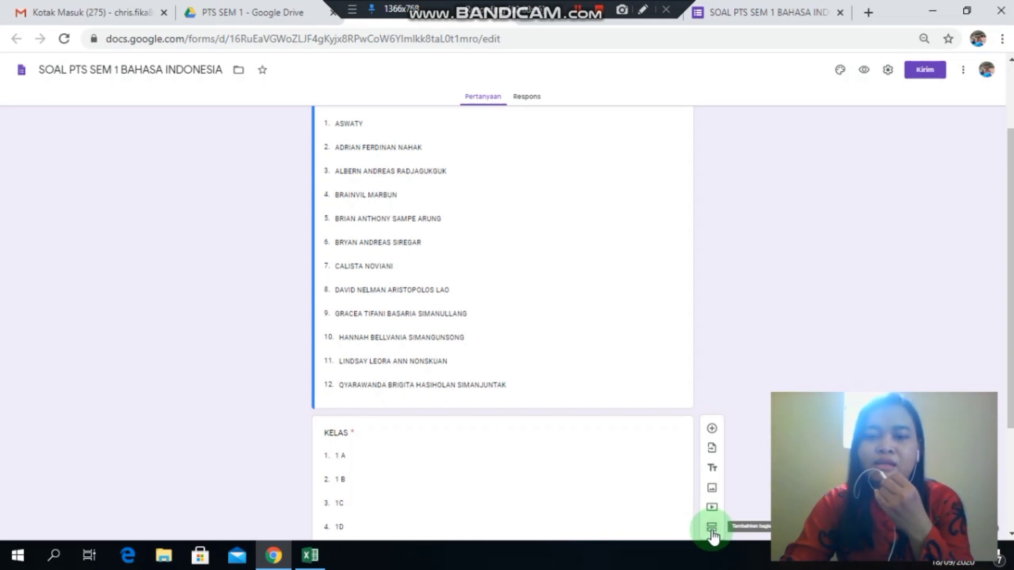
click(712, 528)
click(554, 433)
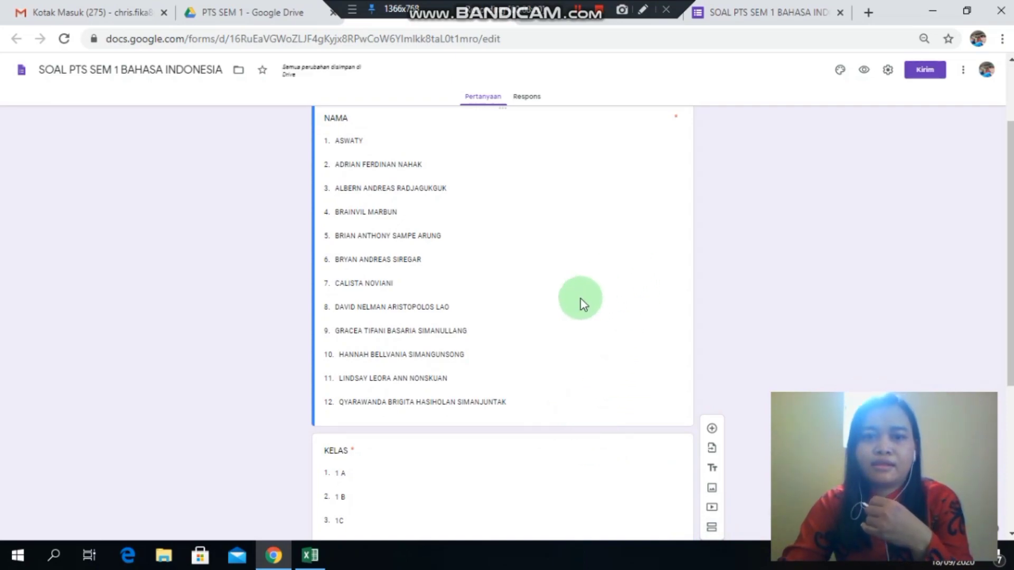
- Title the new second section SOAL PTS SEM 1 BAHASA INDONESIA TH 2020/2021
scroll(503, 391, down, 3)
click(471, 453)
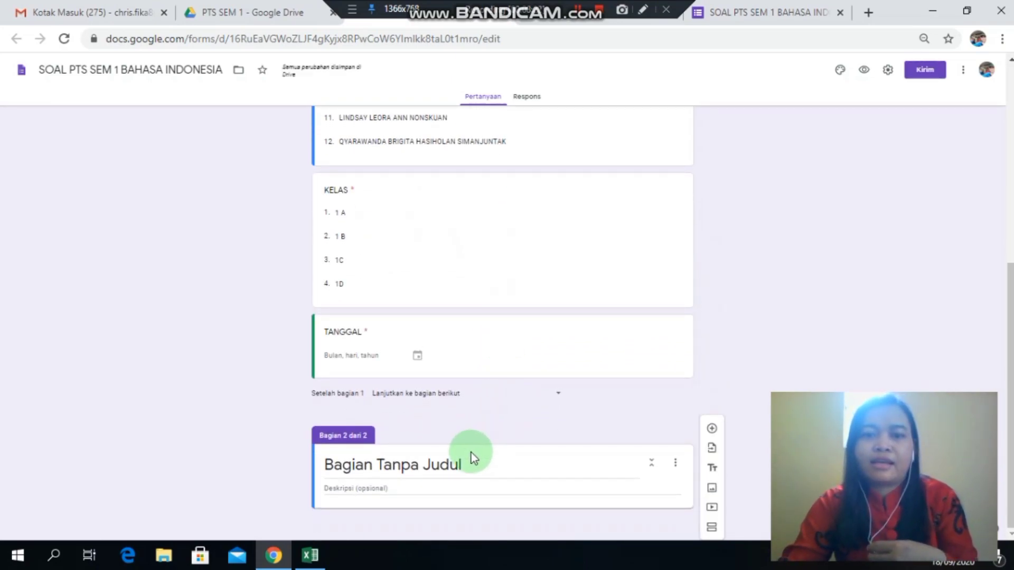
click(415, 466)
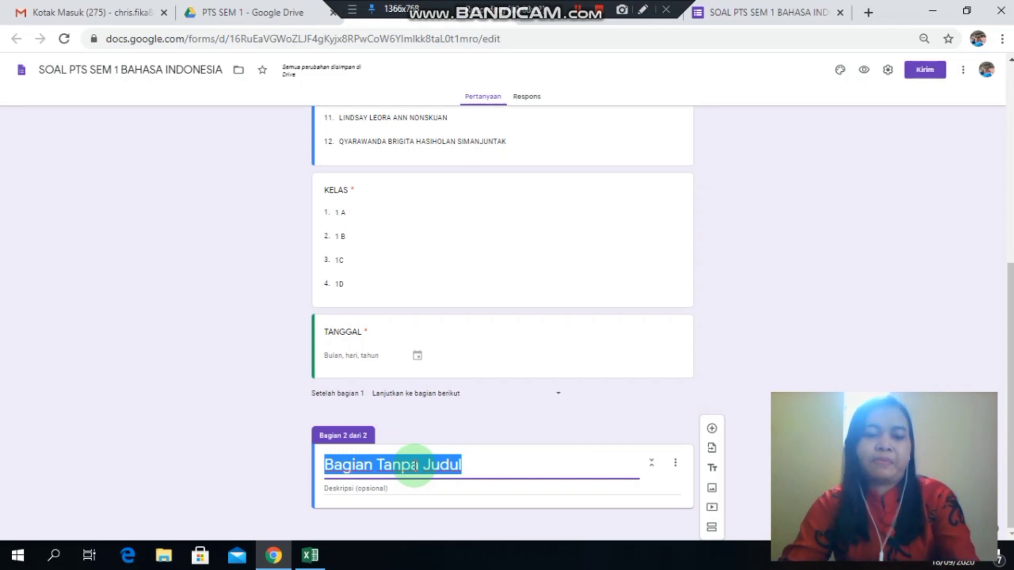
key(ctrl+plus)
key(ctrl+plus)
key(ctrl+plus)
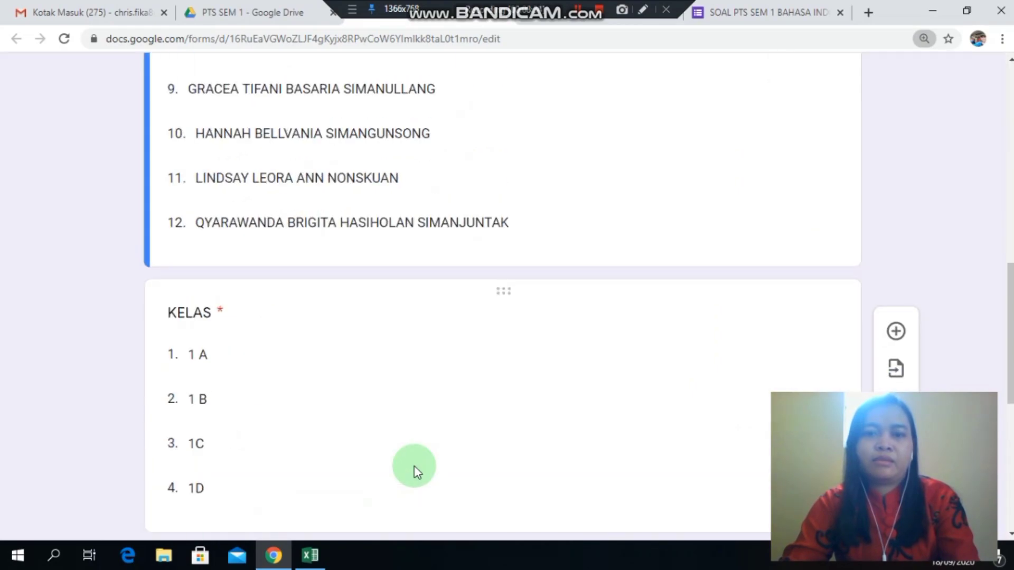
scroll(414, 467, down, 6)
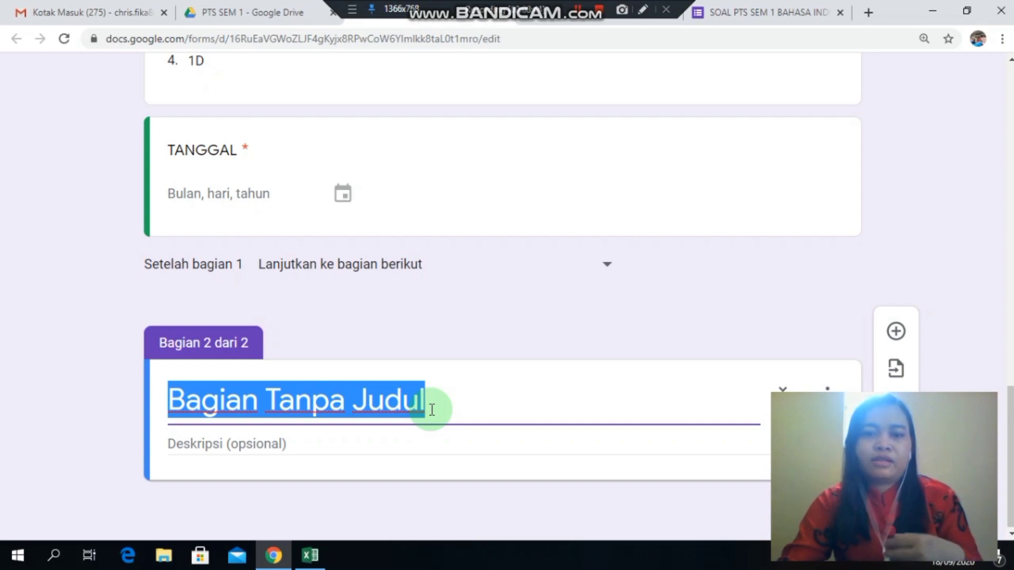
text(SOAL )
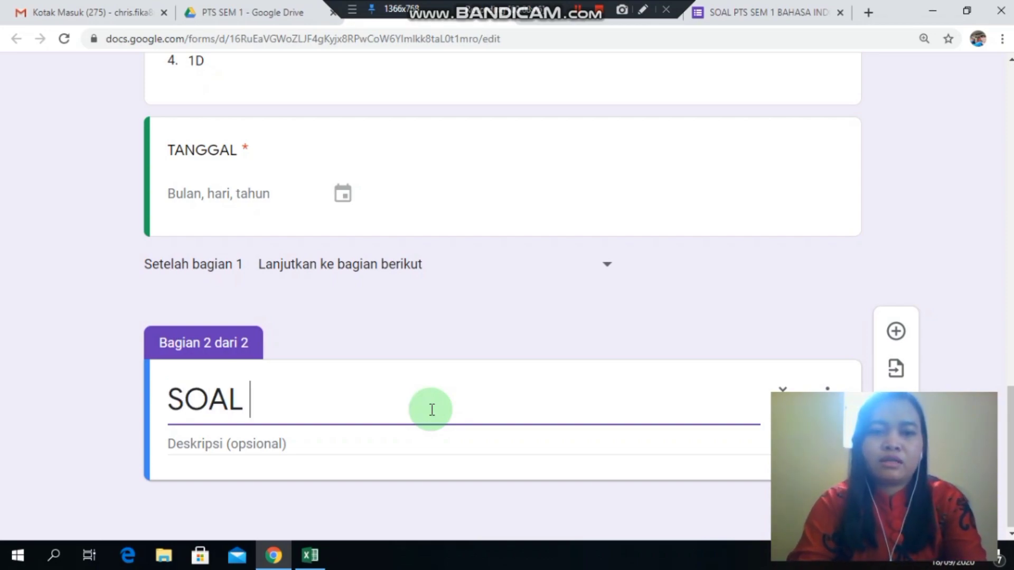
text(PTS SEM)
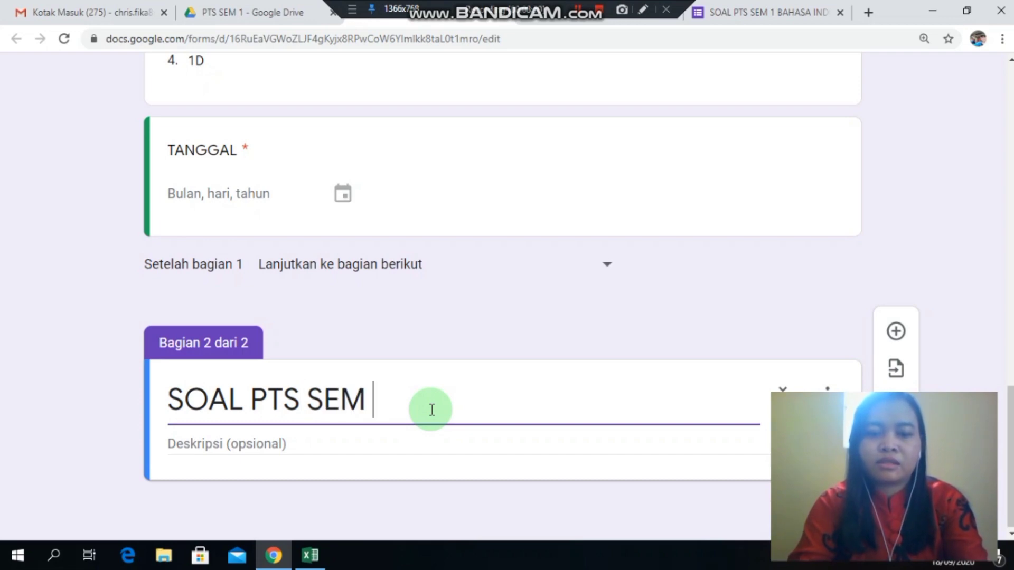
text( 1 BAHASA IN)
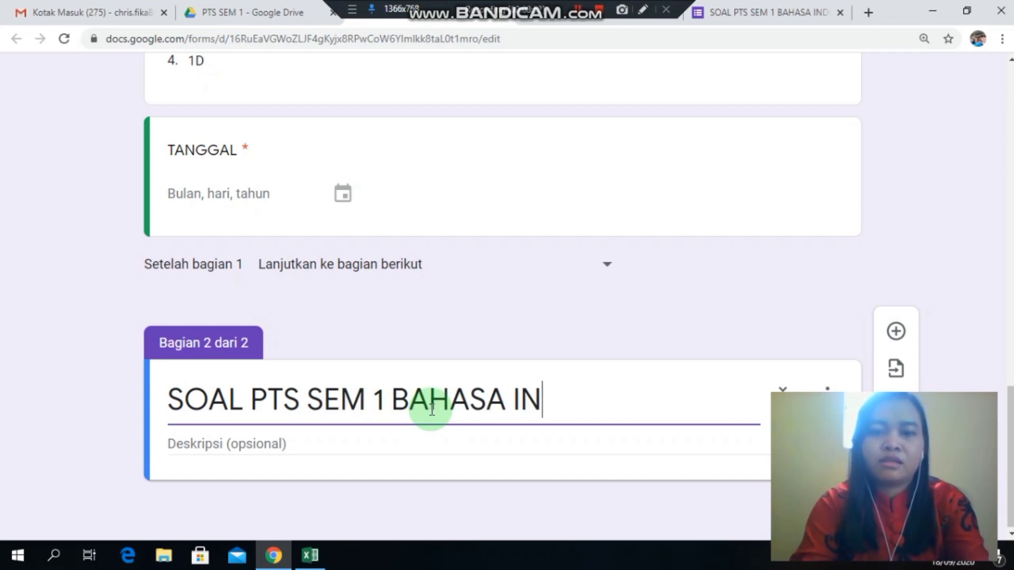
text(DONES)
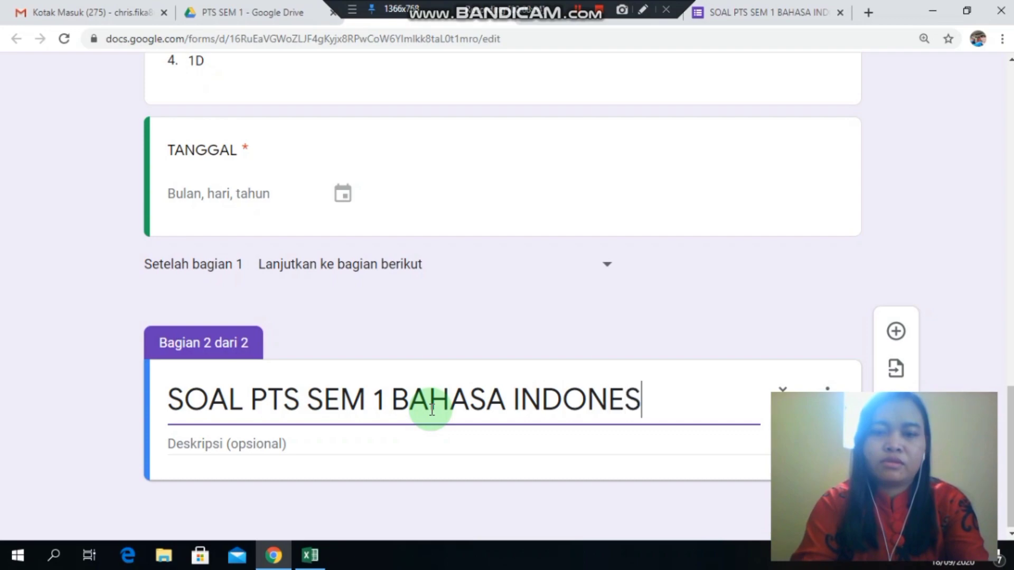
text(IA TH 2020)
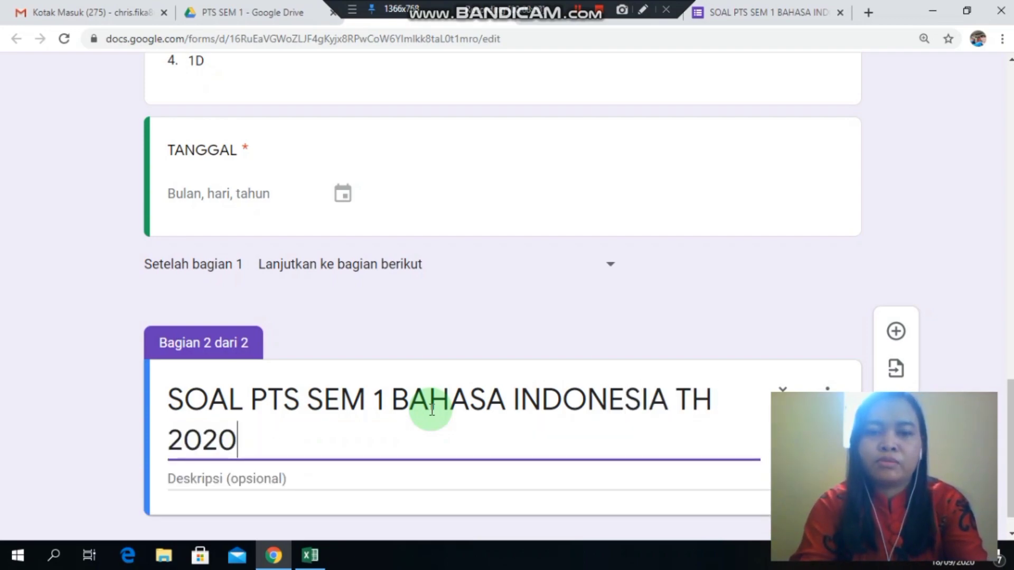
text(/2021)
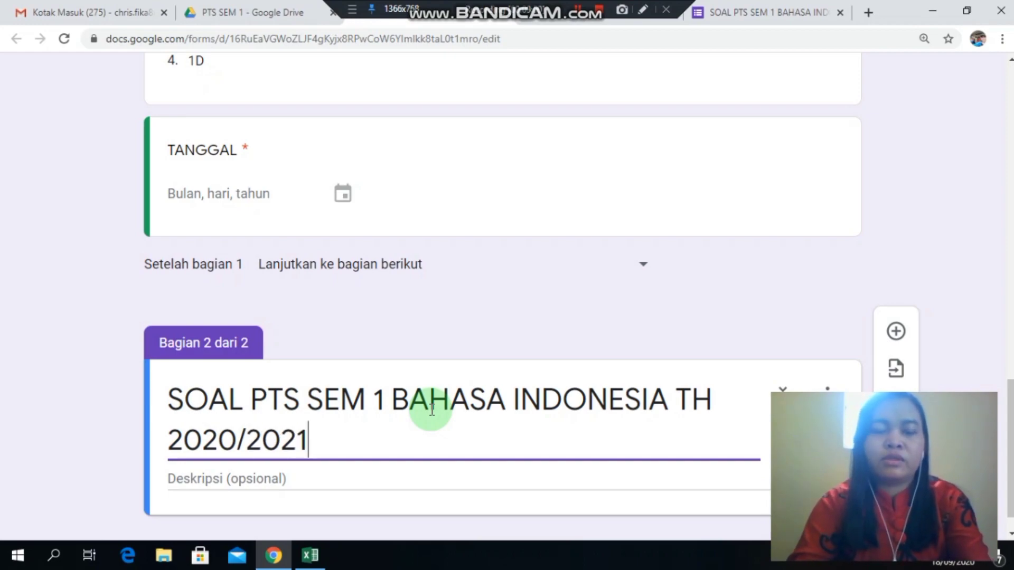
scroll(432, 410, up, 1)
scroll(309, 481, down, 2)
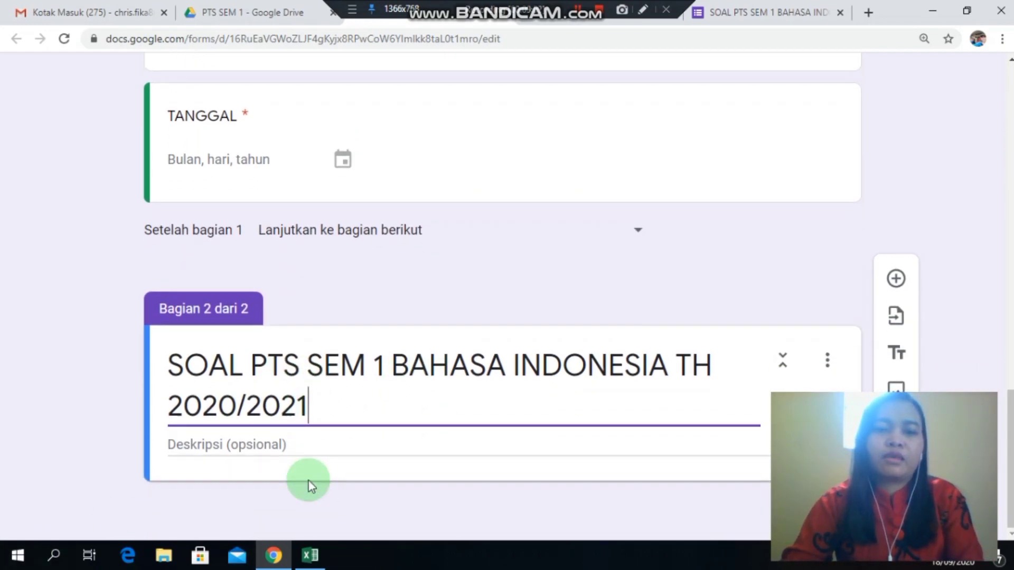
- Enter "Pilihlah jawaban yang paling tepat!" as the description of the second section
click(252, 445)
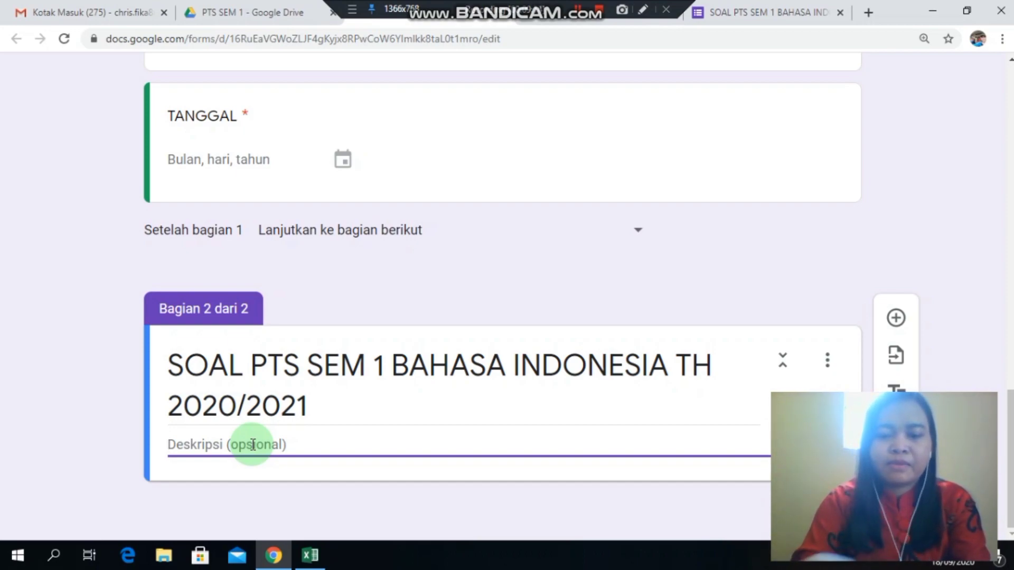
text(p)
key(BackSpace)
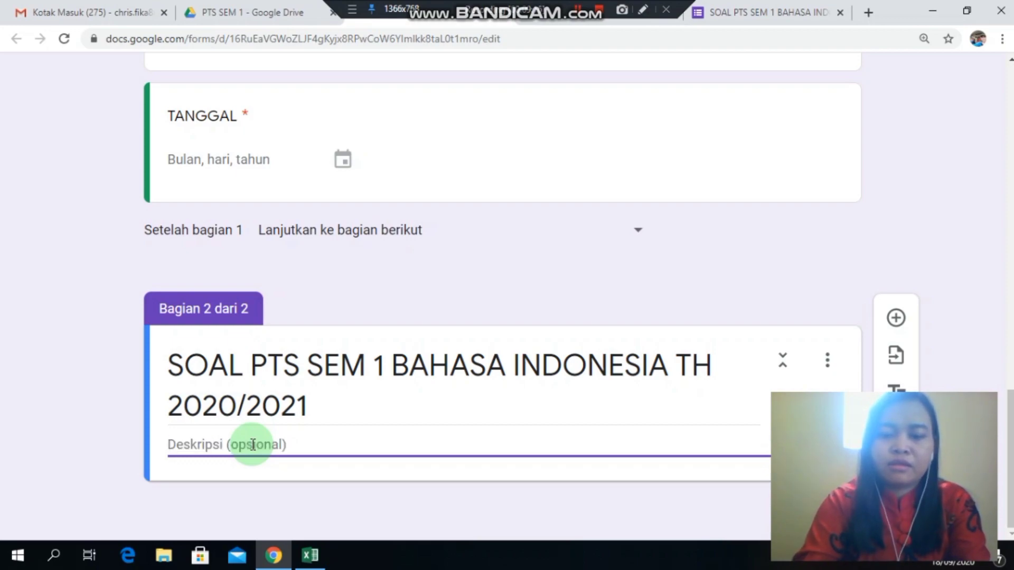
text(Pilihlah )
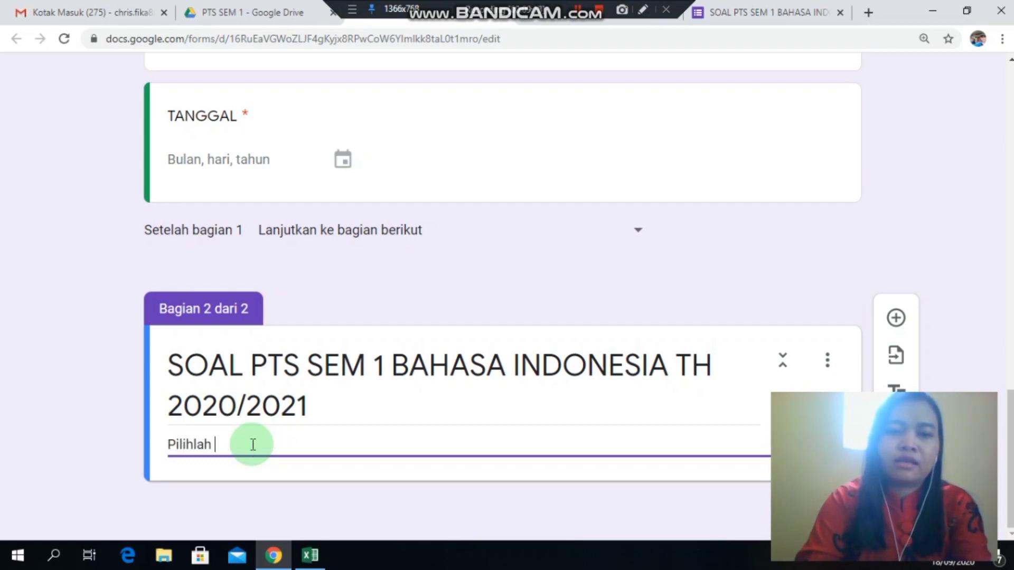
text(jawaban yang paling tepat!)
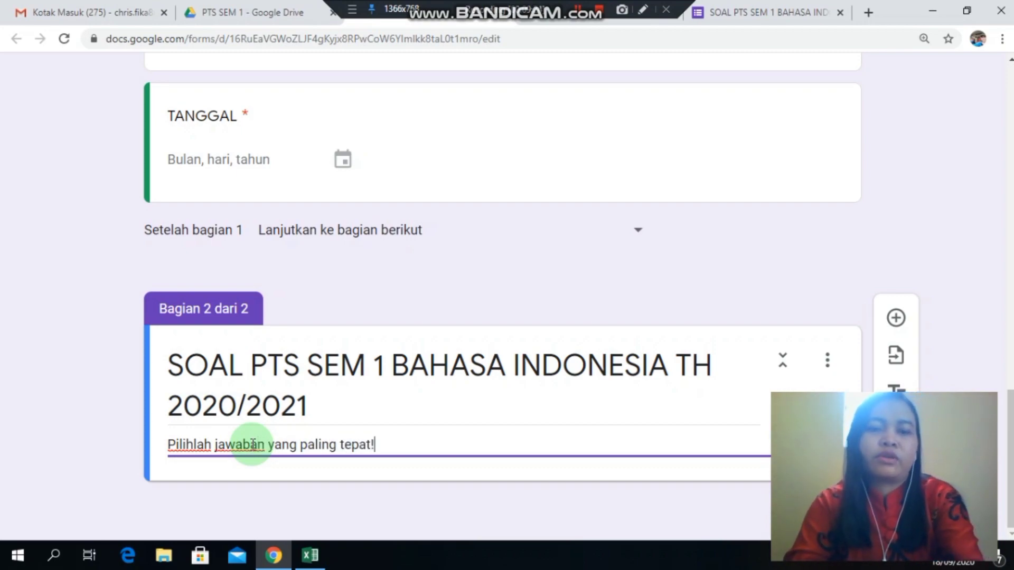
scroll(601, 275, up, 1)
scroll(806, 304, down, 1)
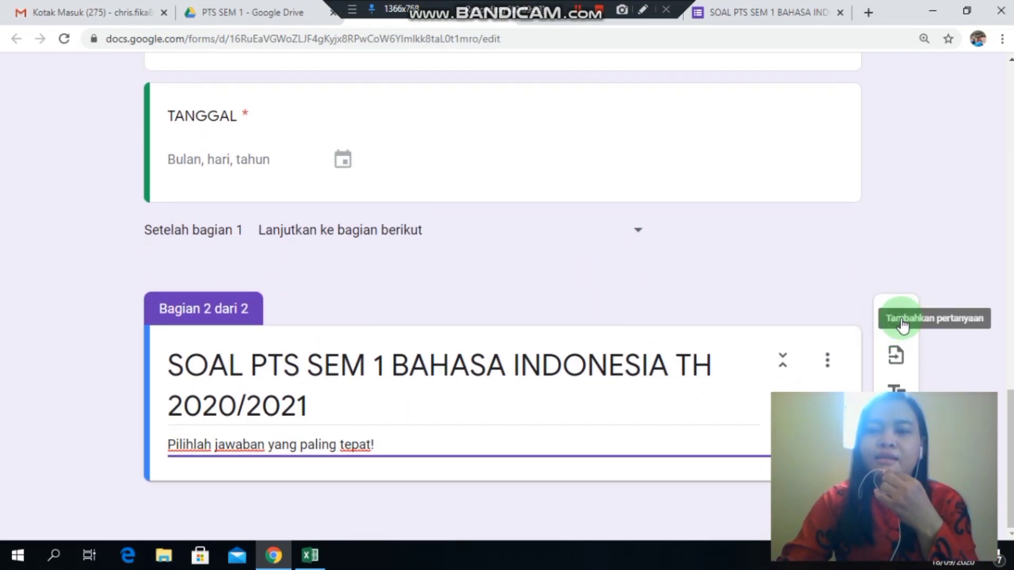
- Add a Pilihan ganda question to the second section with the text "1. Nama negara kita adalah ...."
click(902, 323)
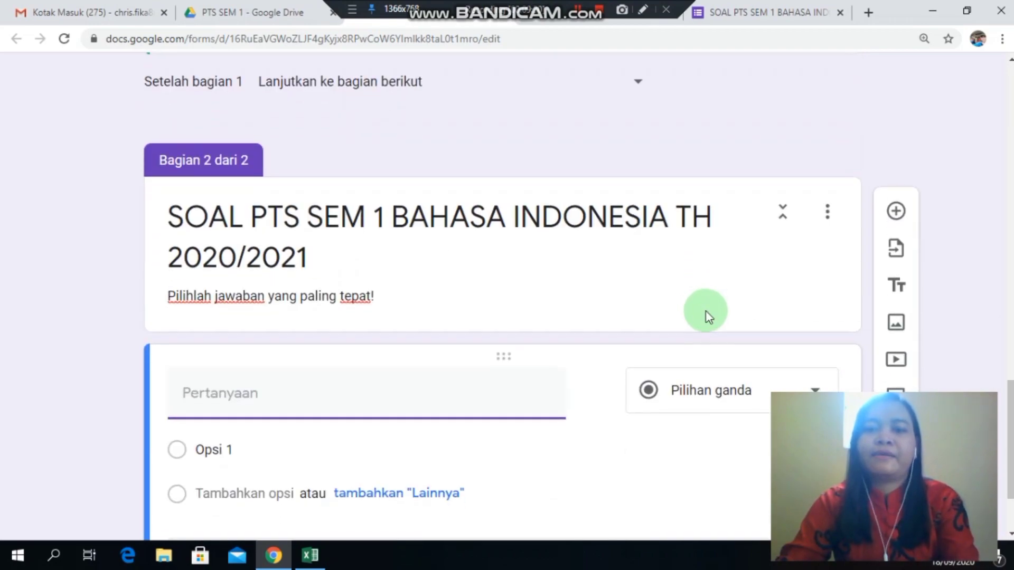
ctrl+scroll(706, 315, down, 1)
ctrl+scroll(710, 320, up, 2)
ctrl+scroll(616, 339, down, 1)
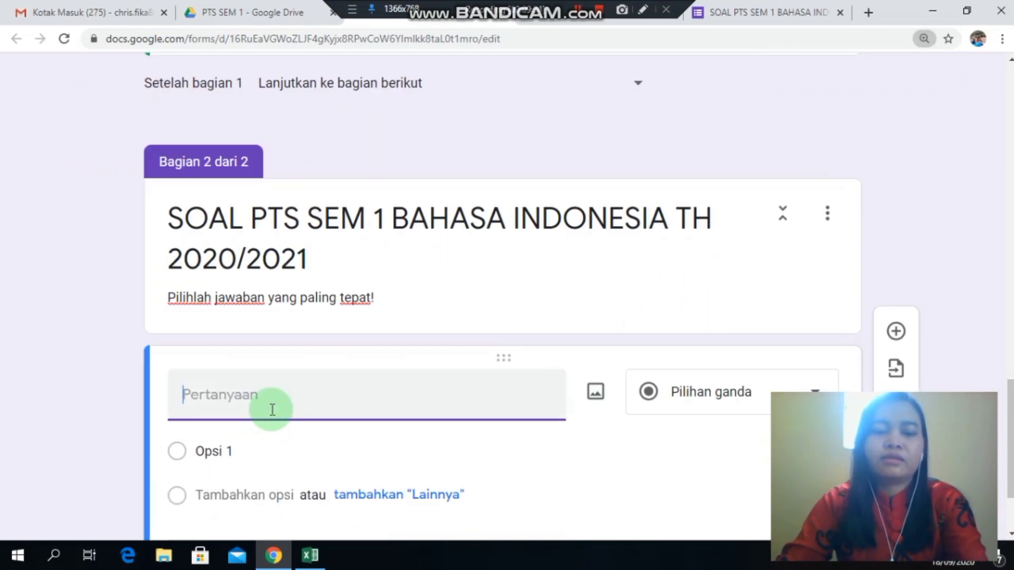
text(1.)
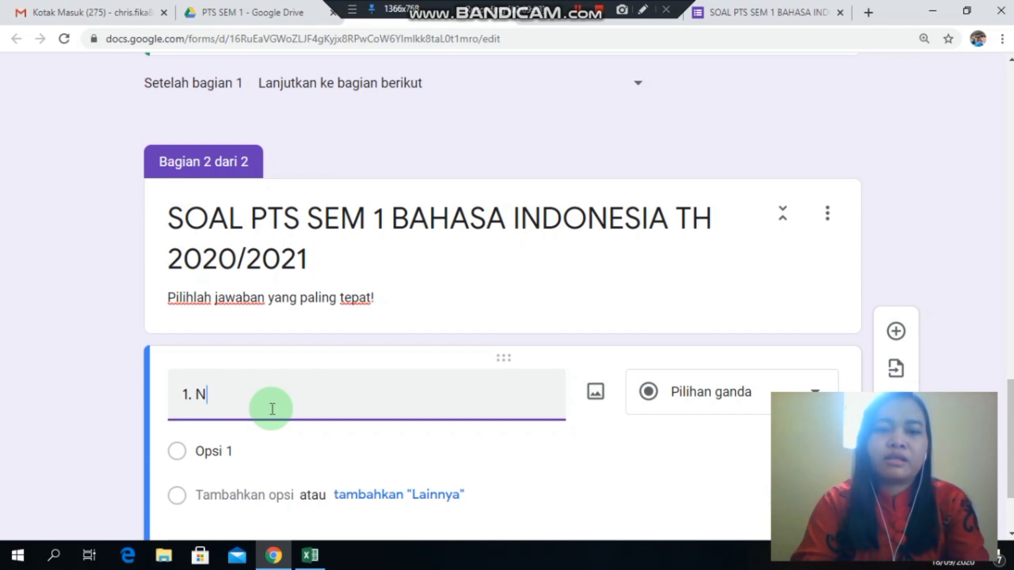
text( Nama negar)
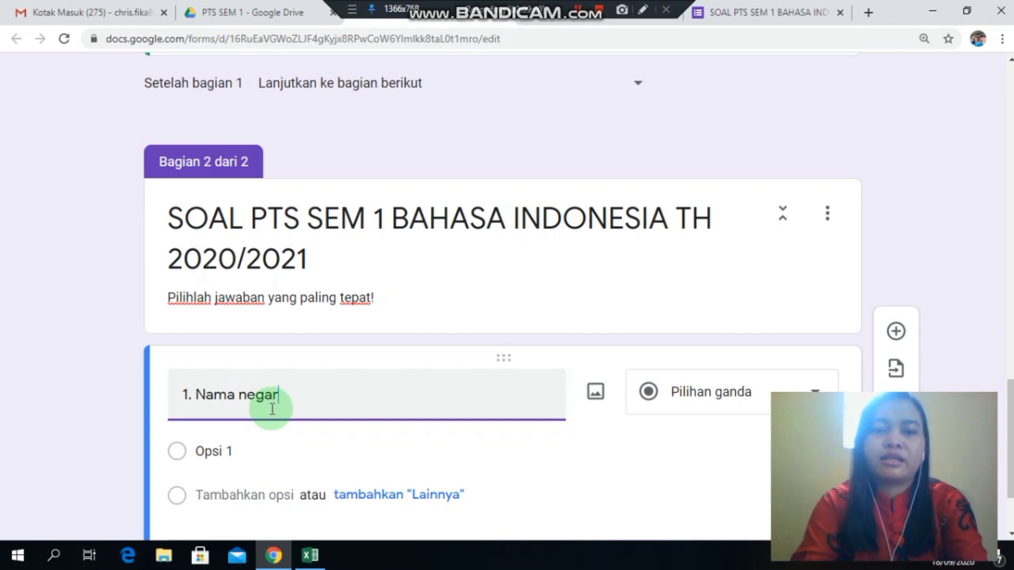
text(a kita adalah ....)
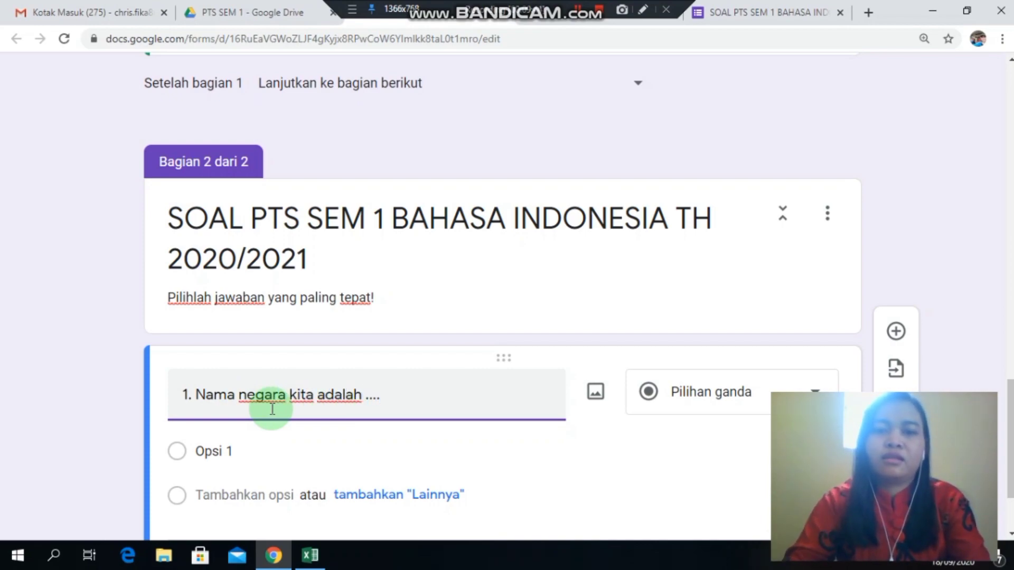
click(748, 402)
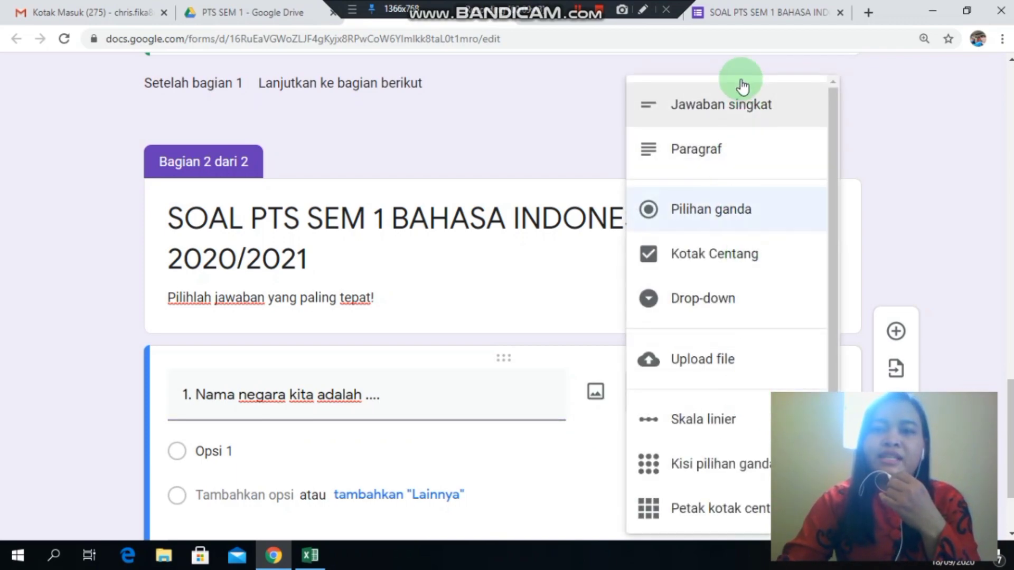
click(721, 211)
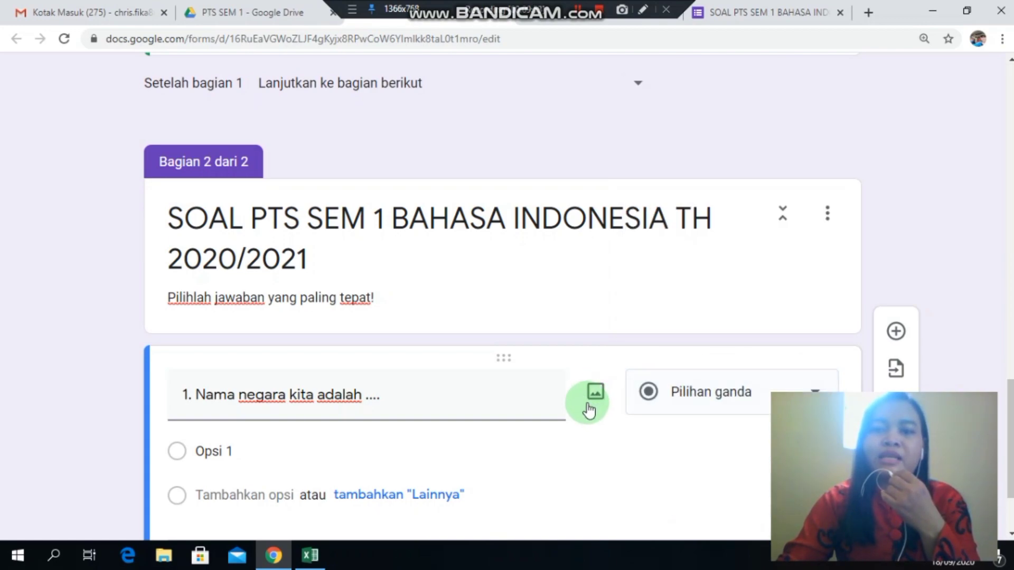
- Enter "A. Malaysia" as the first answer option of question 1
click(290, 459)
text(A. )
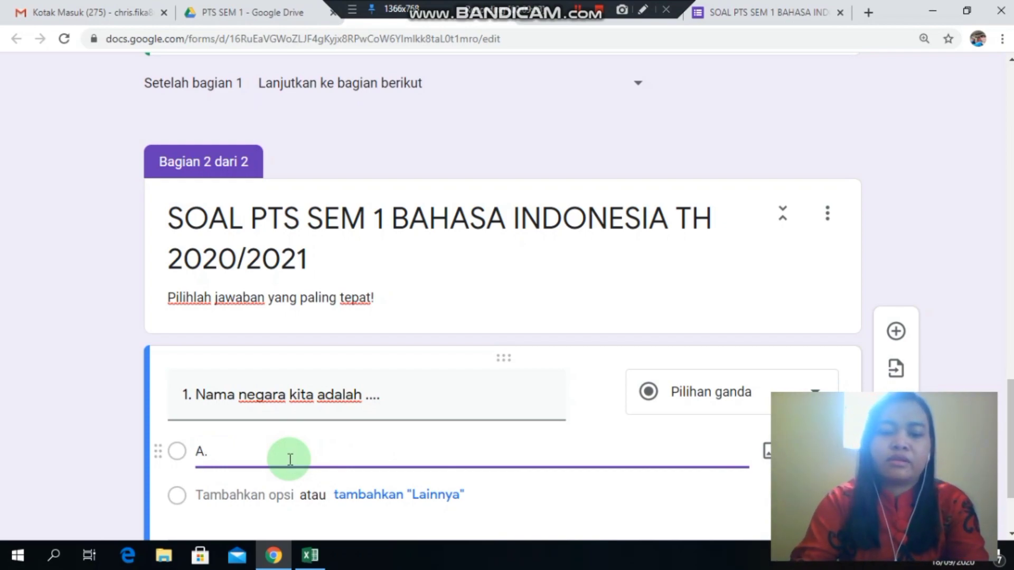
text(Malaysia)
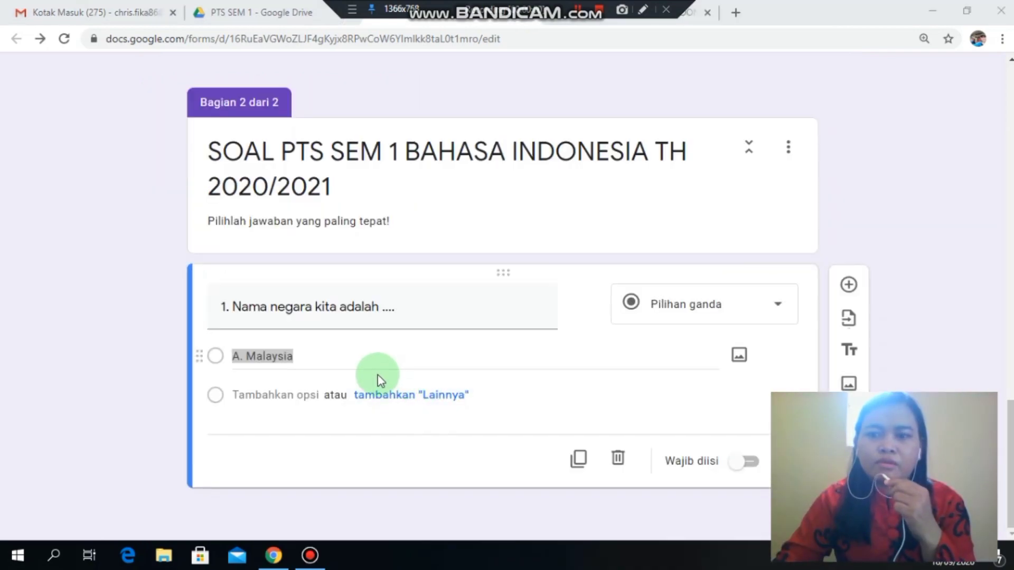
- Add "B. Indonesia" as the second answer option of question 1
click(356, 369)
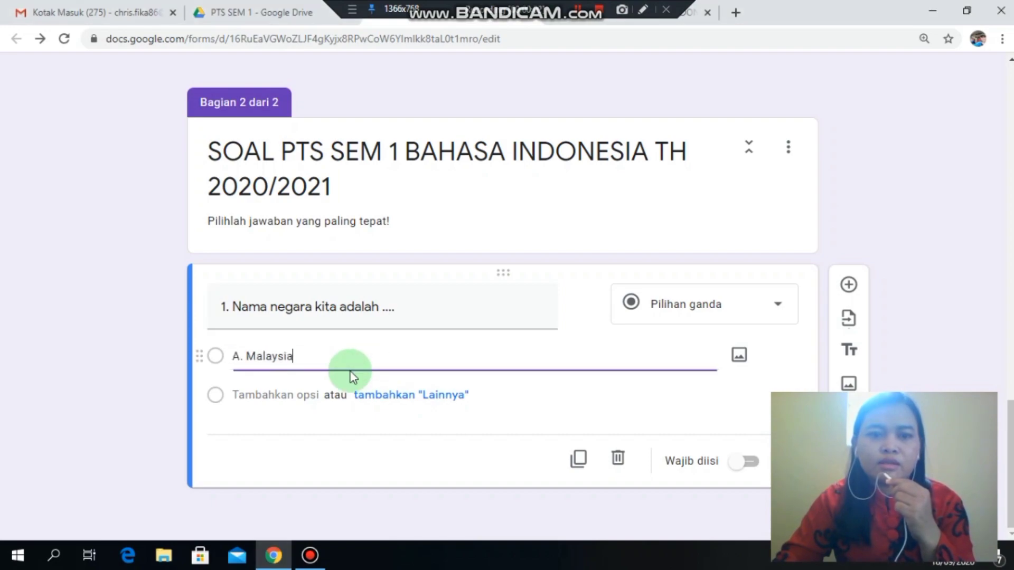
click(265, 393)
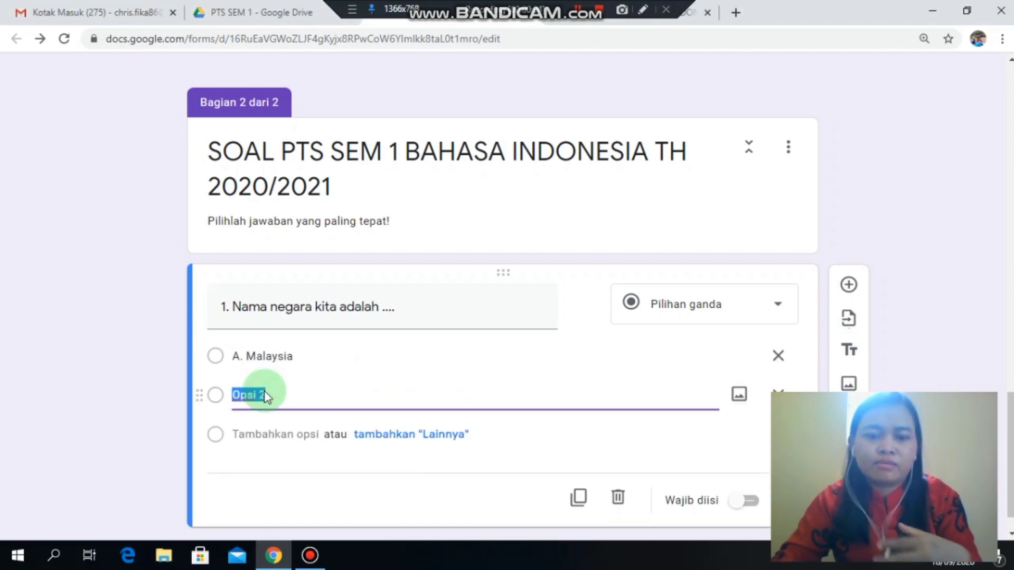
text(B.)
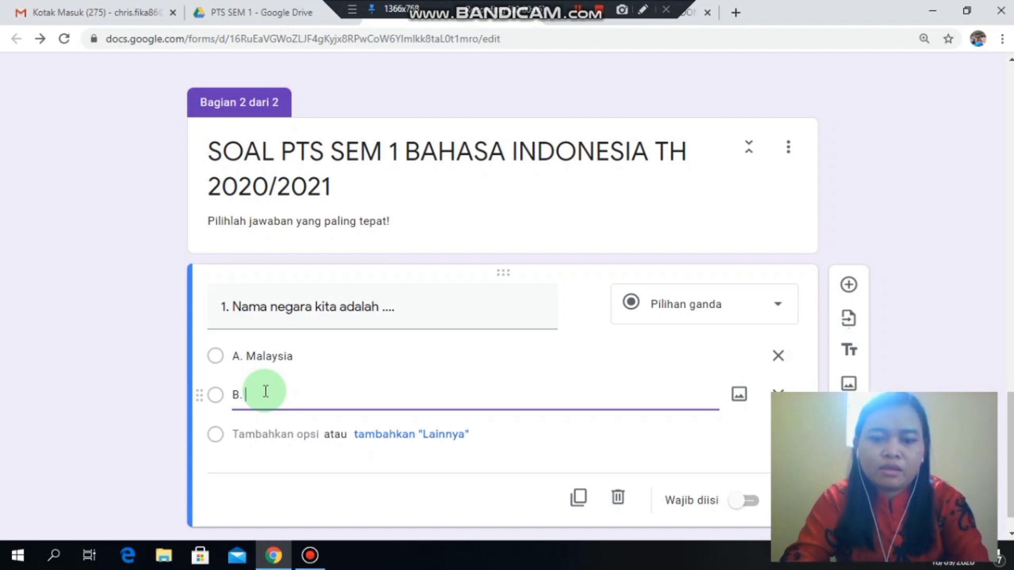
text( Indones)
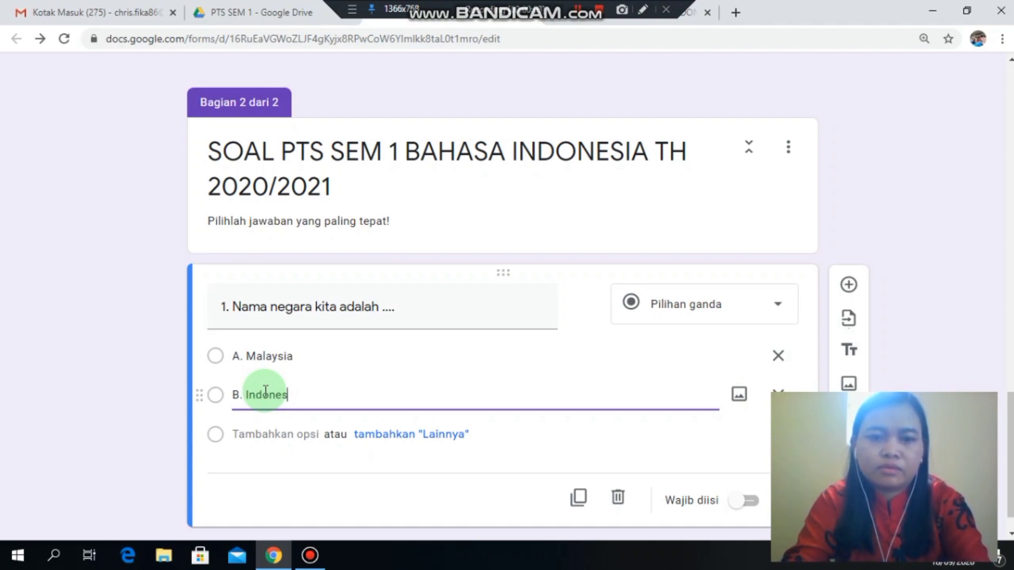
text(ia)
- Add "C. Singapura" as the third answer option of question 1 and make the question required
click(264, 434)
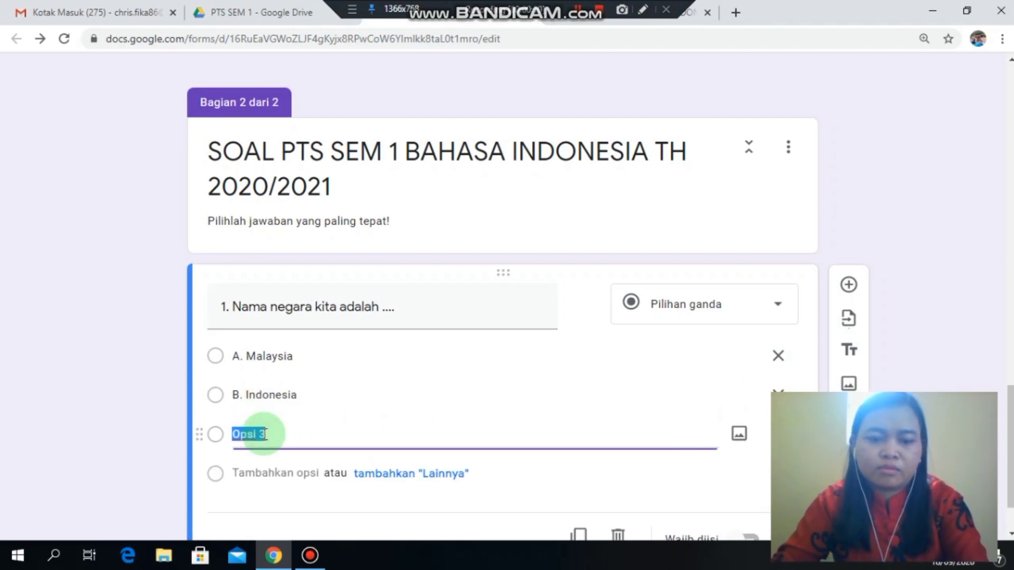
text(C. Si)
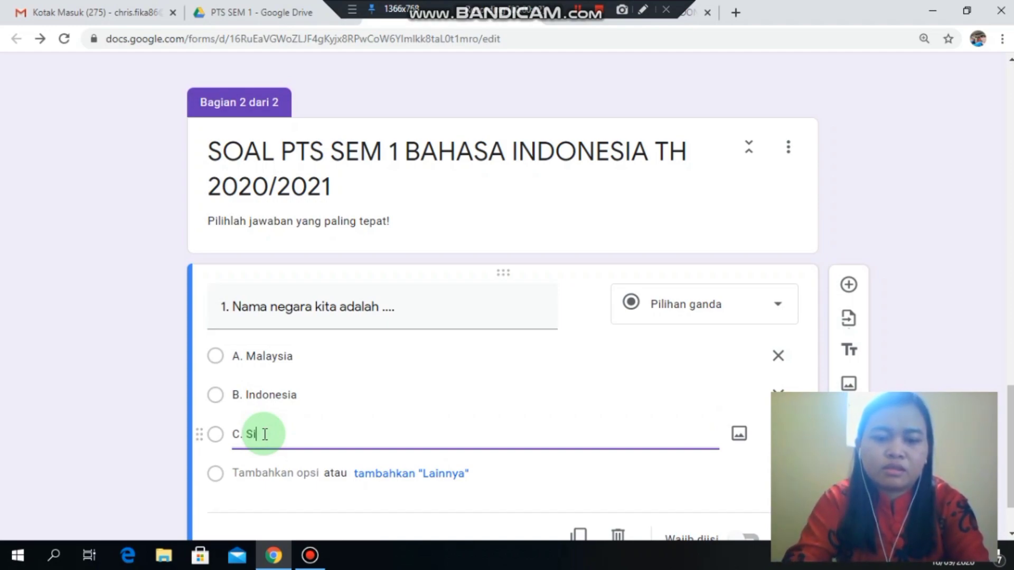
text(pura)
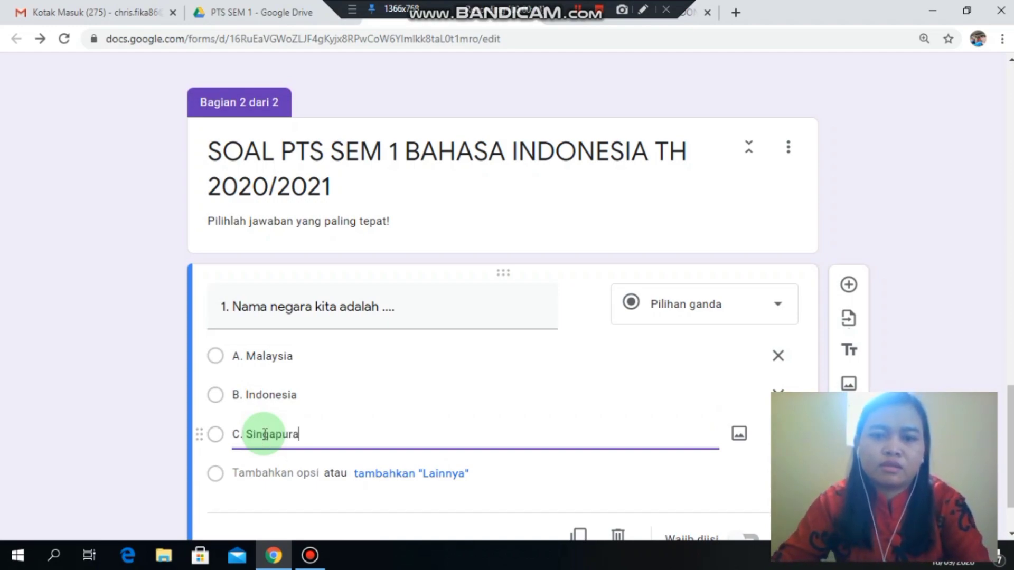
scroll(481, 353, down, 1)
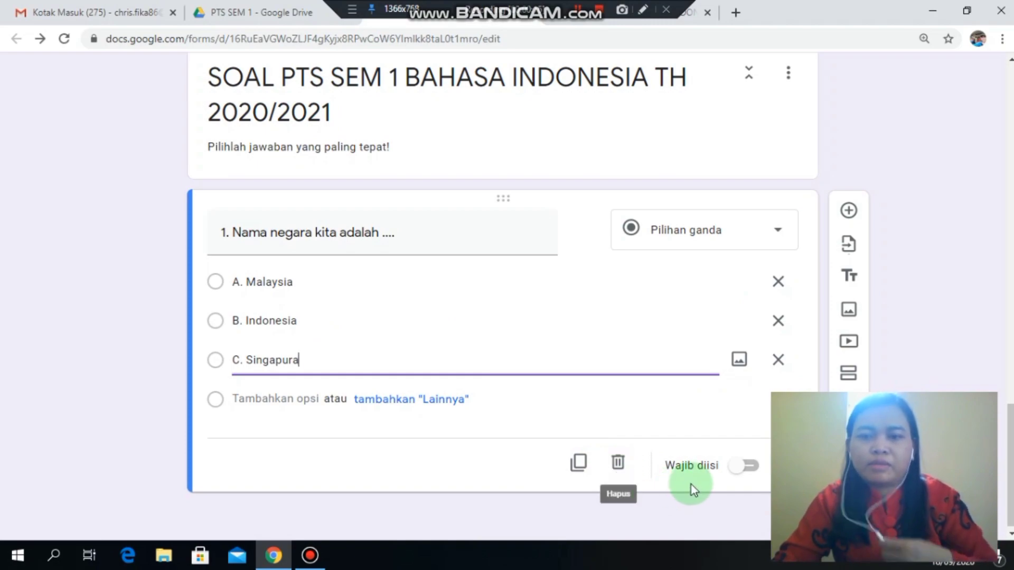
click(744, 466)
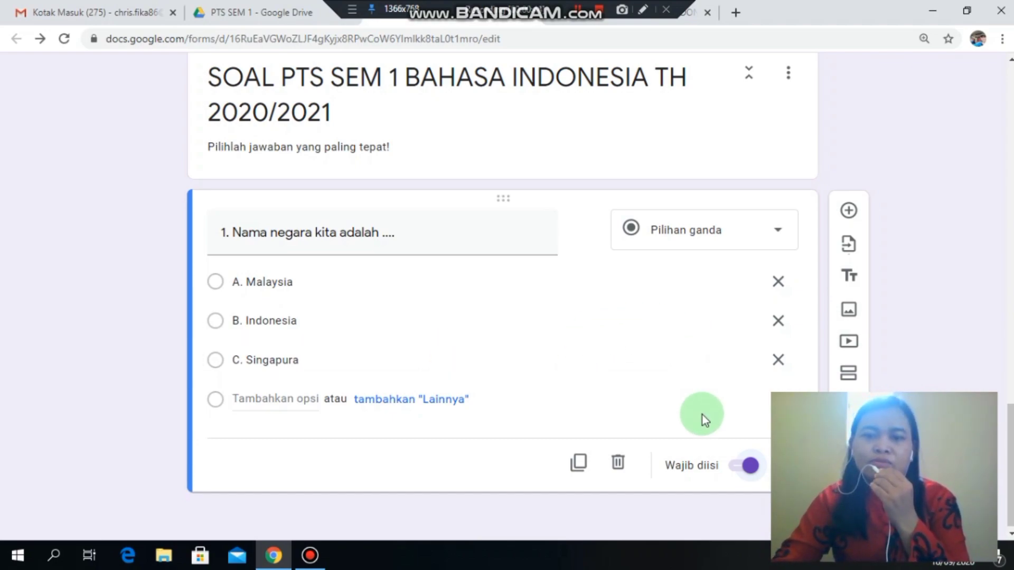
- Add a new question starting with "2." and insert the image 11-0 from the gambar google form folder on DATA (E:) into it
click(848, 212)
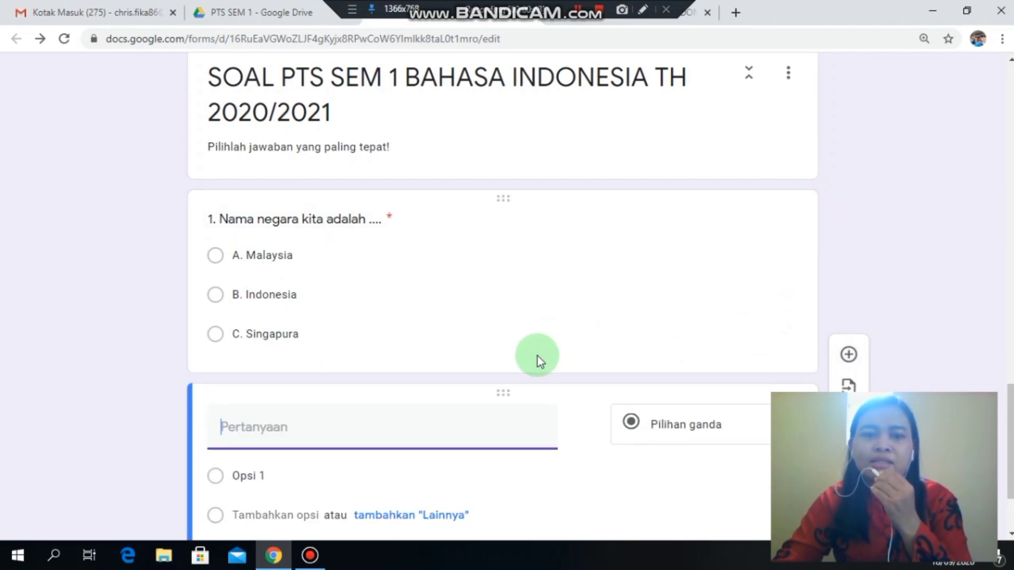
text(2.)
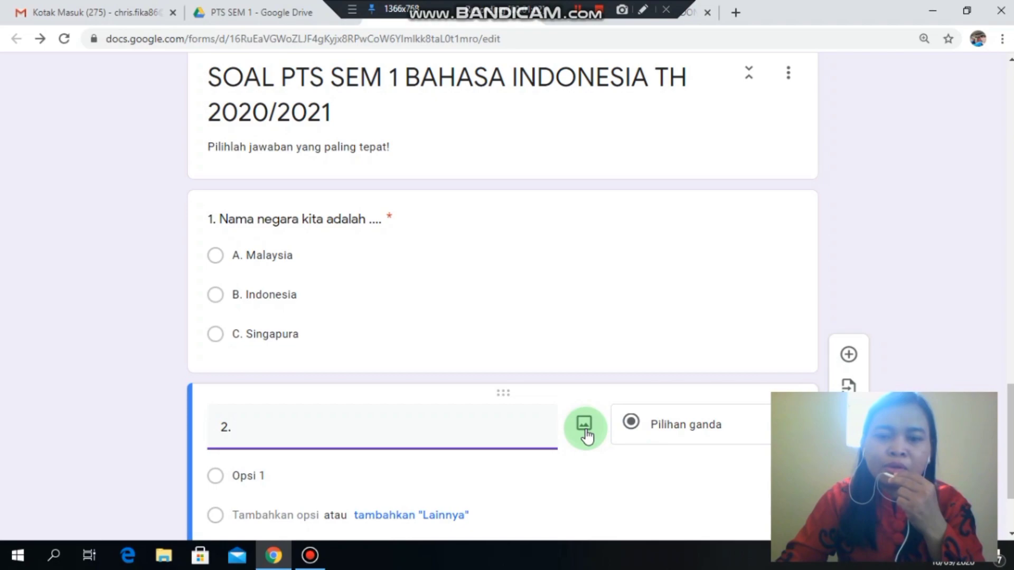
click(584, 427)
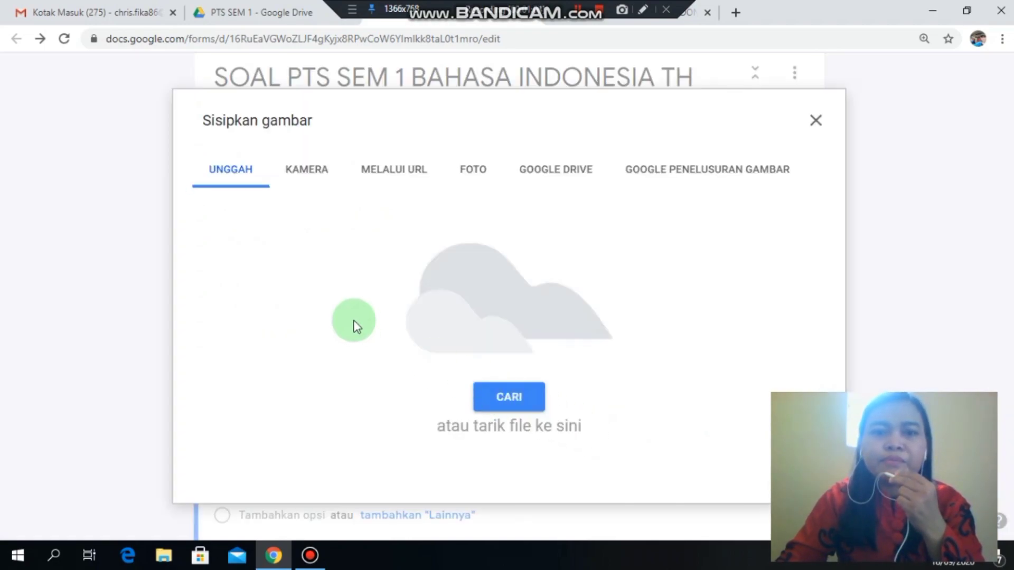
click(502, 395)
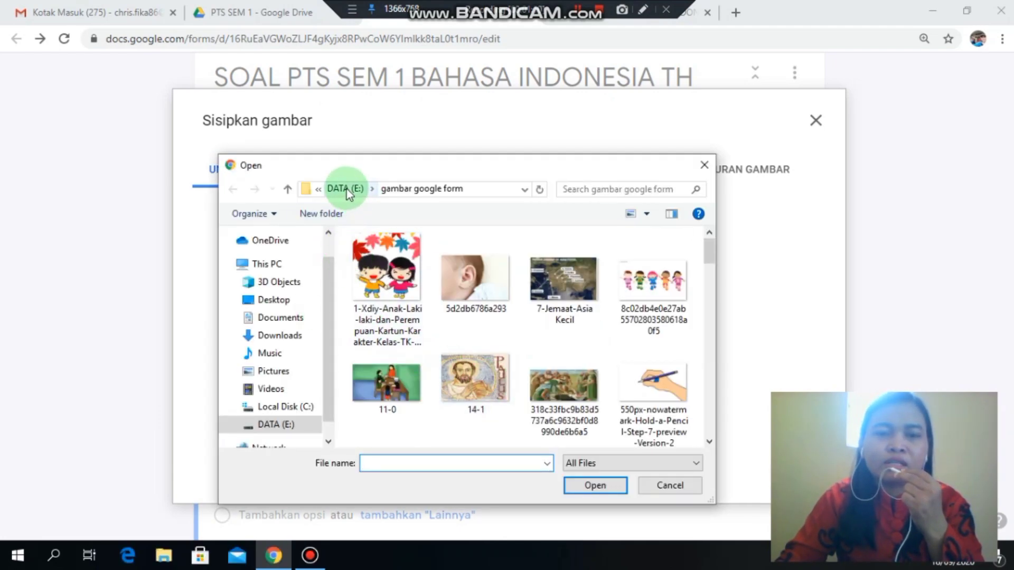
click(346, 189)
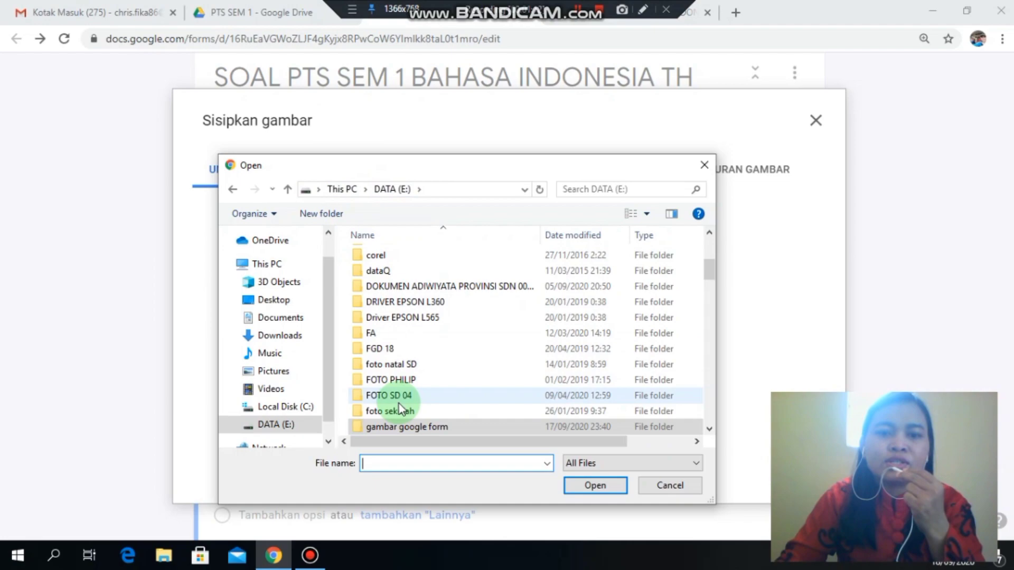
double_click(414, 427)
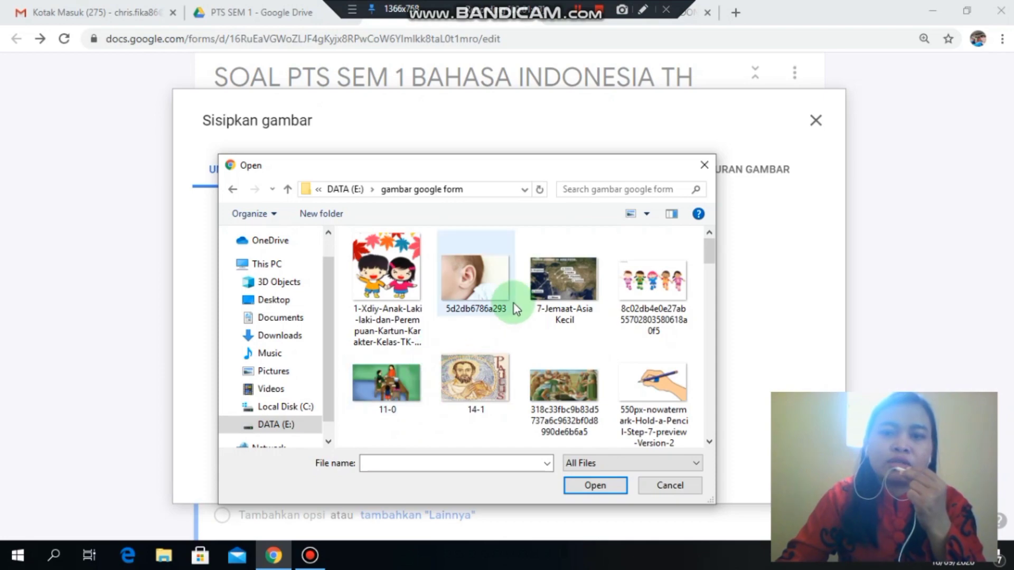
click(420, 404)
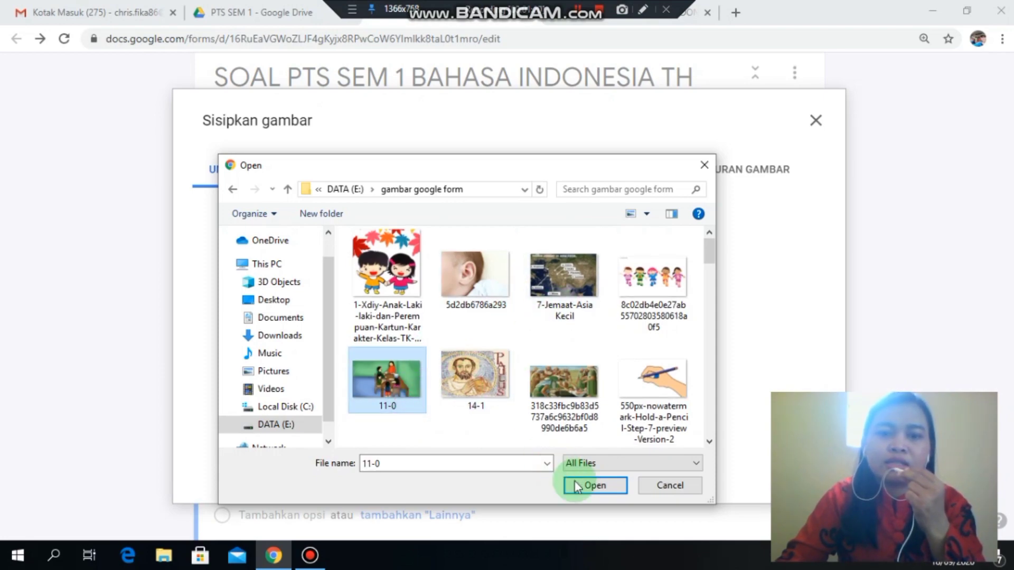
click(605, 488)
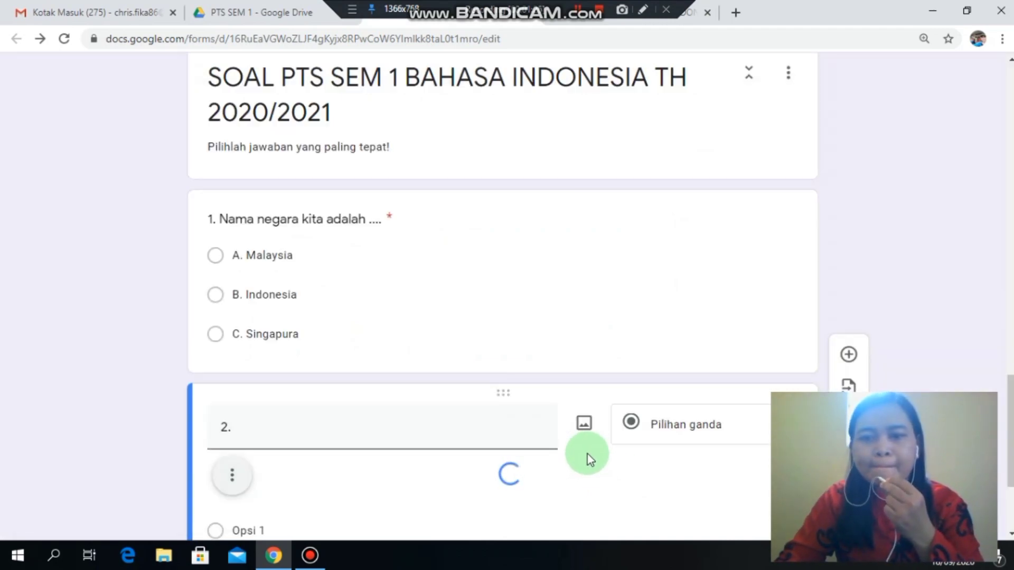
- Shrink the image in question 2 proportionally to about half its width
scroll(557, 452, down, 6)
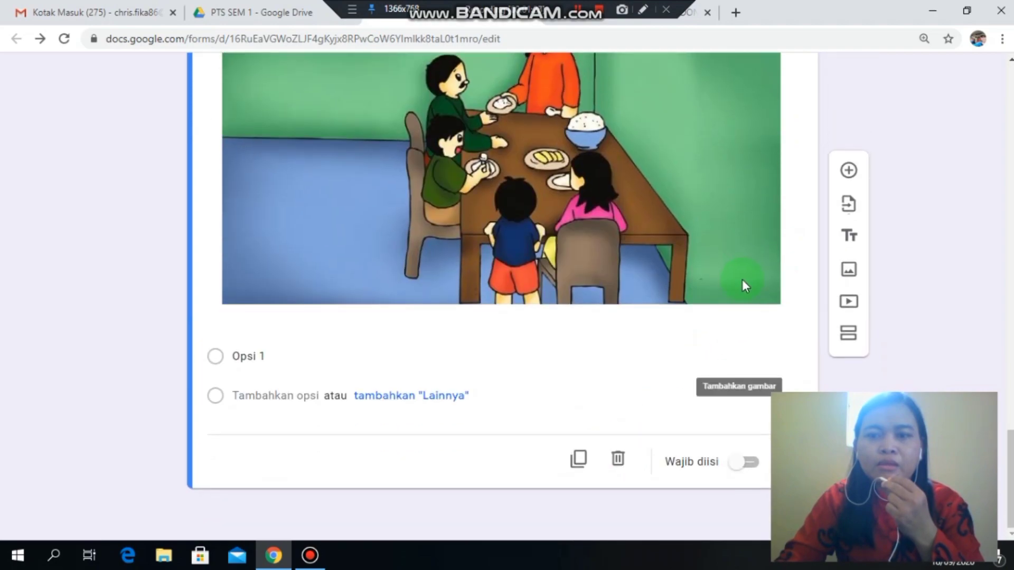
click(742, 258)
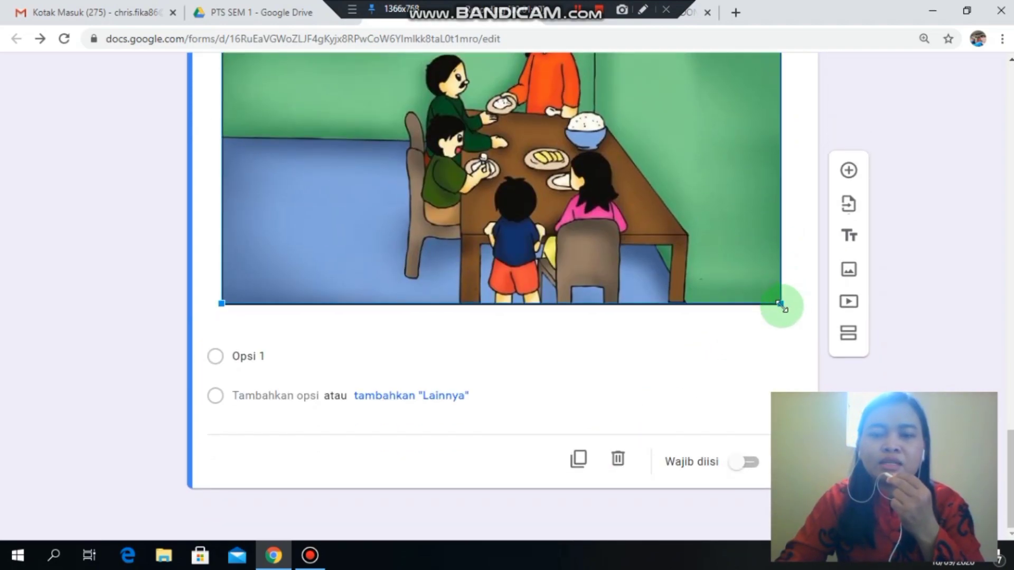
drag(782, 306, 510, 156)
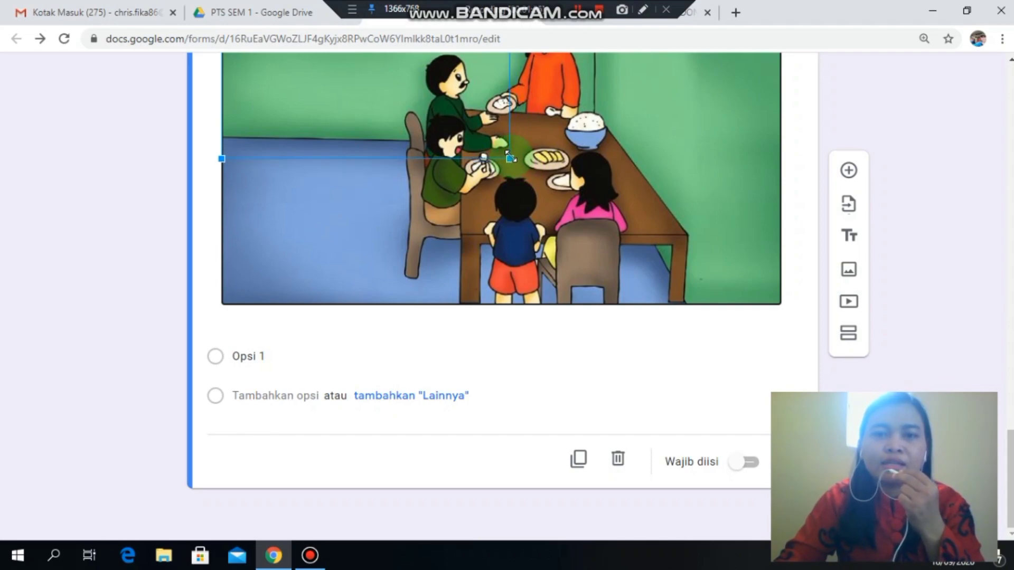
mouse_move(510, 157)
mouse_down()
mouse_move(497, 152)
mouse_move(521, 164)
mouse_move(505, 169)
mouse_up()
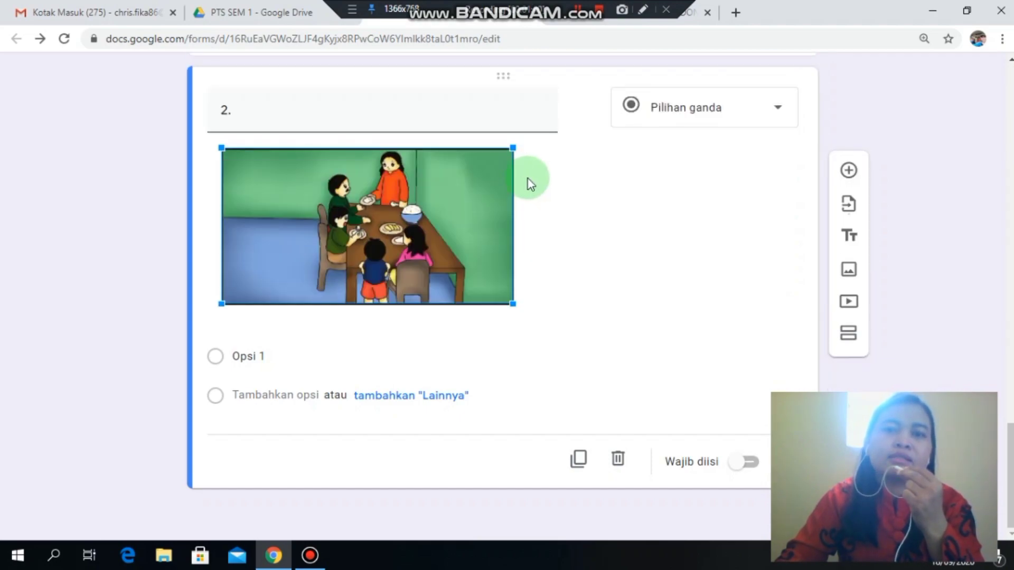
- Complete the text of question 2 after the number with "Keluarga pak", the father's first name and "makan di ...."
click(381, 111)
click(377, 115)
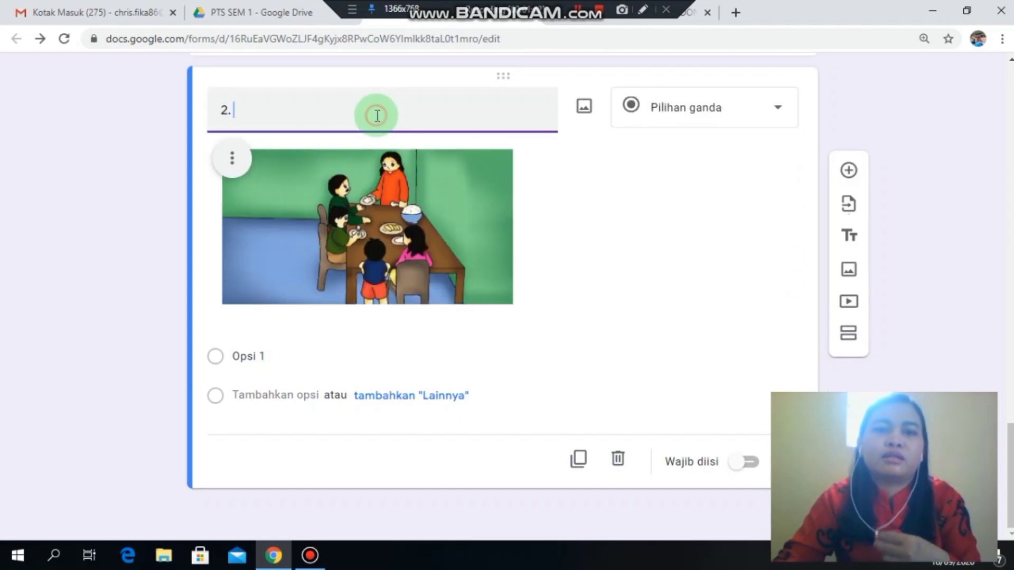
text(Keluarg)
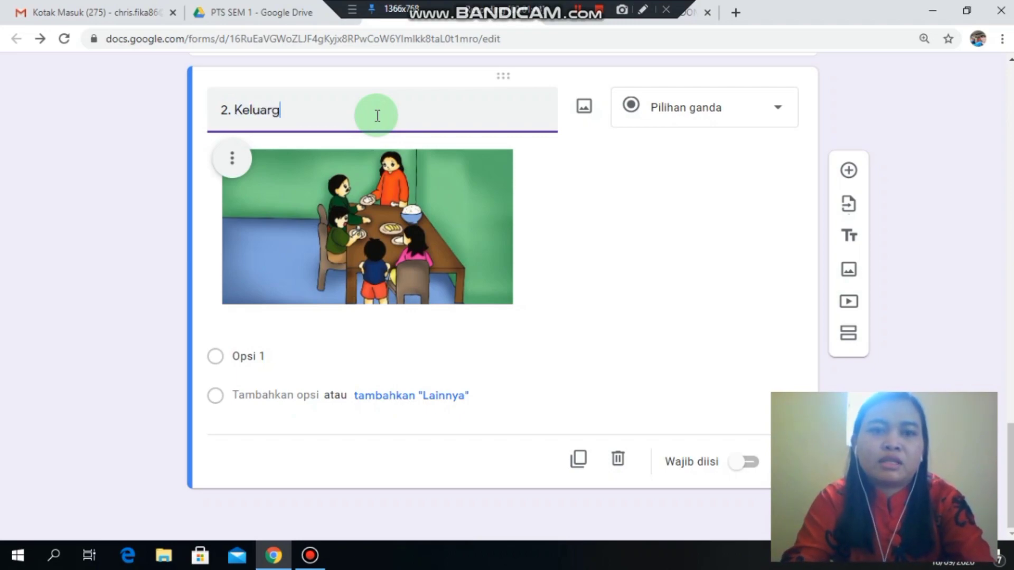
text(a pak)
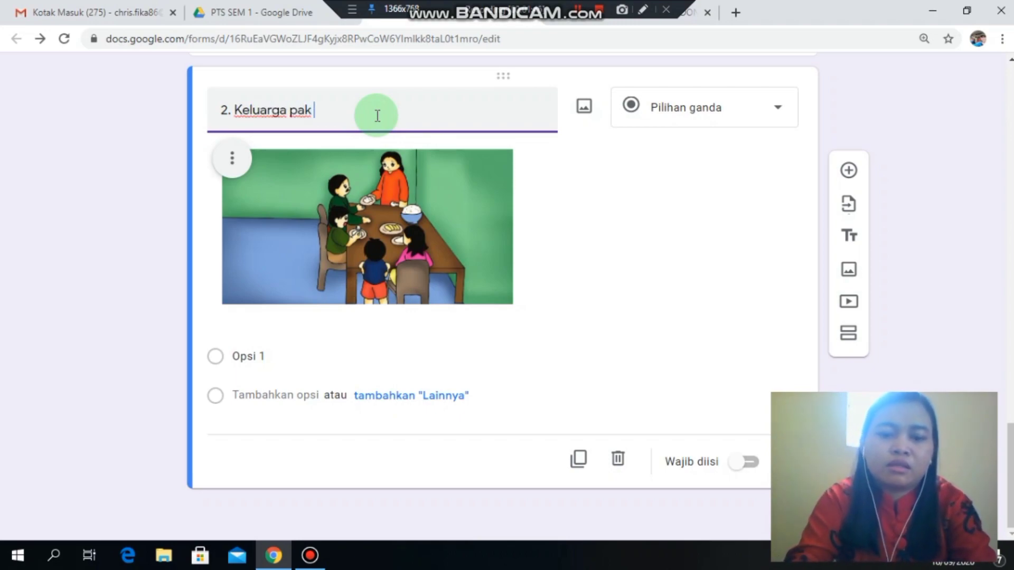
text( Tono)
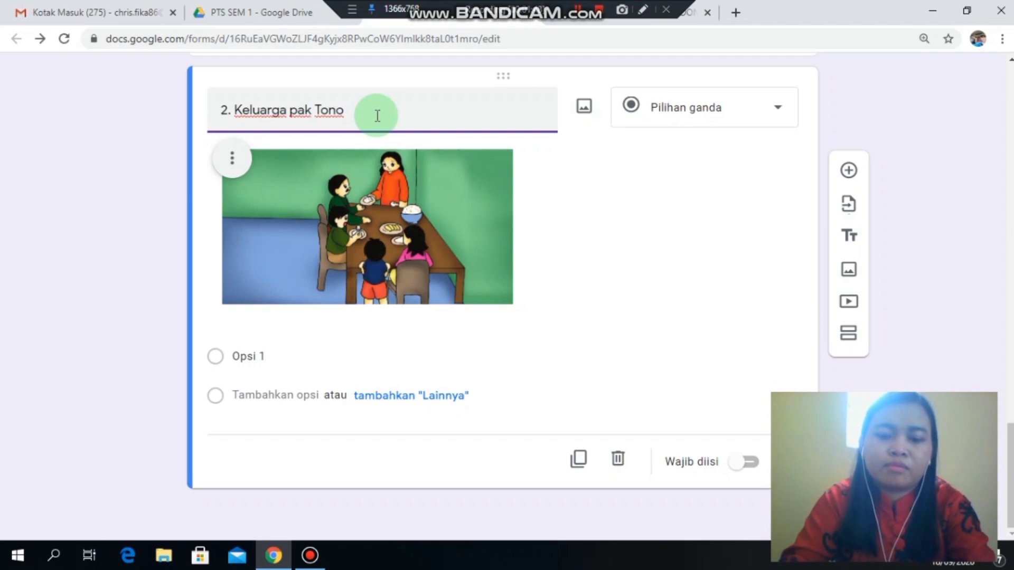
text( makan di )
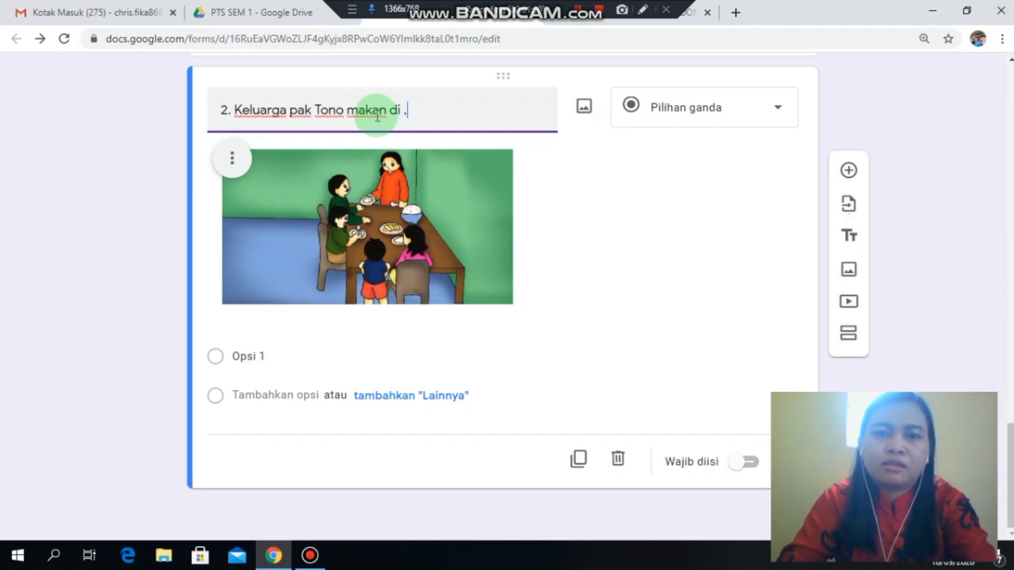
text(....)
- Enter "A. sekolah", "B. ruang makan" and "C. pasar" as the answer options of question 2
click(317, 355)
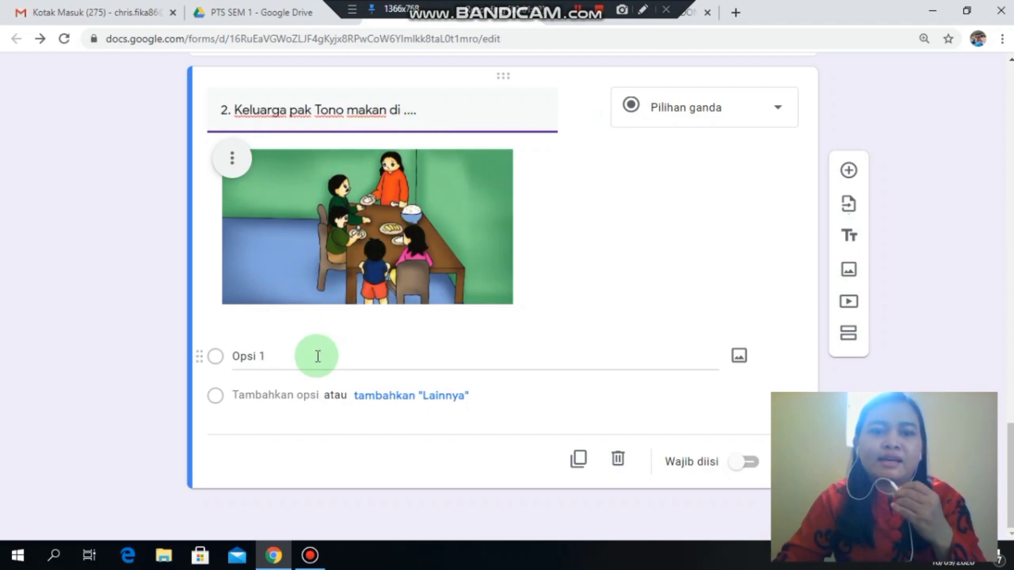
click(304, 363)
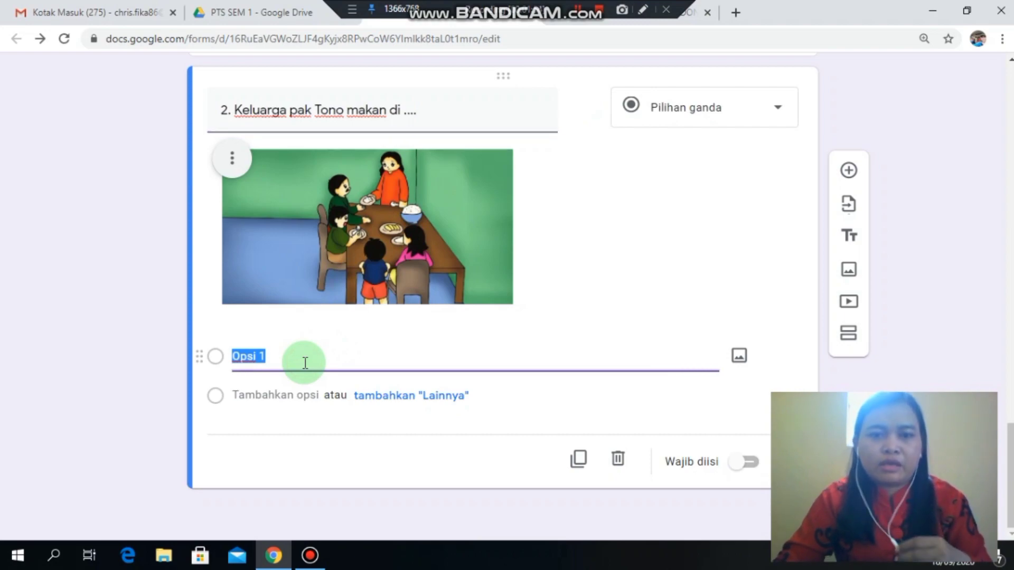
text(A. sekolah)
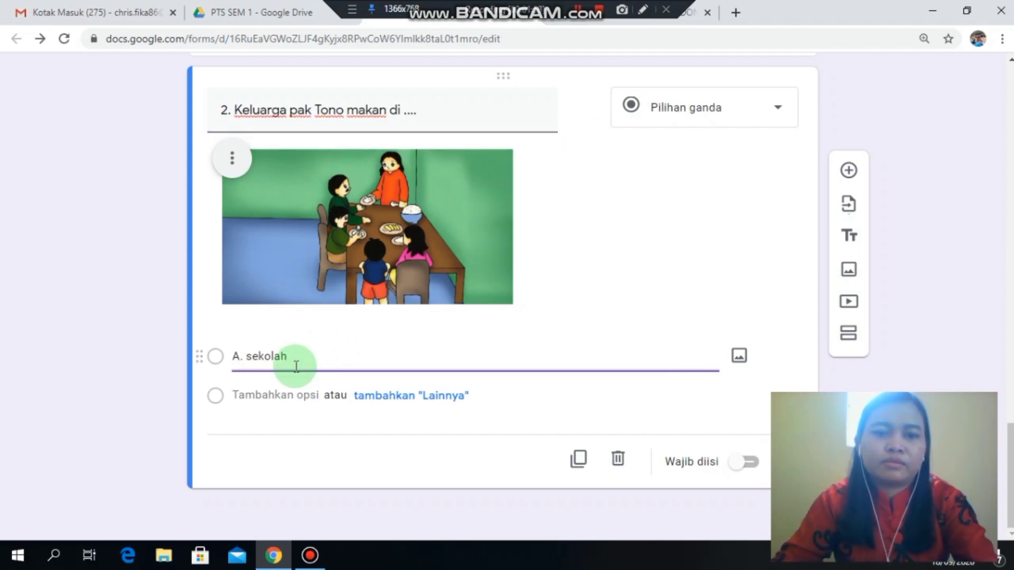
click(301, 395)
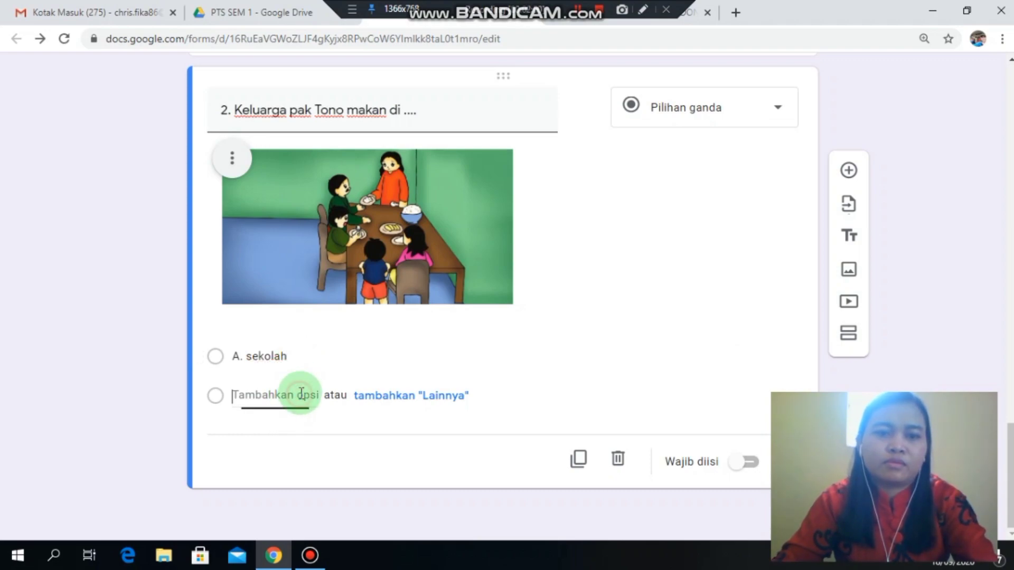
text(B. rua)
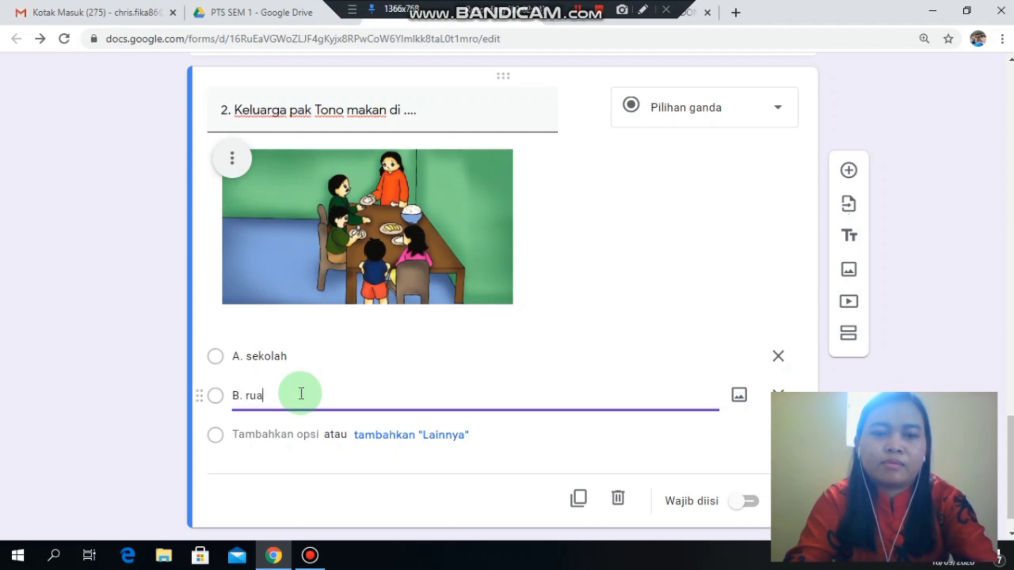
text(ng makan)
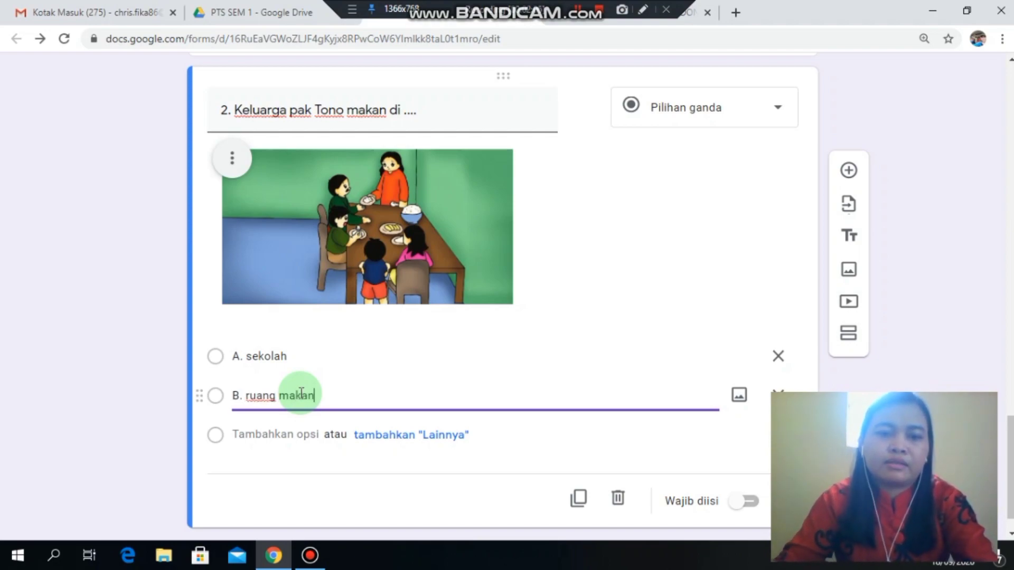
click(275, 433)
text(C.)
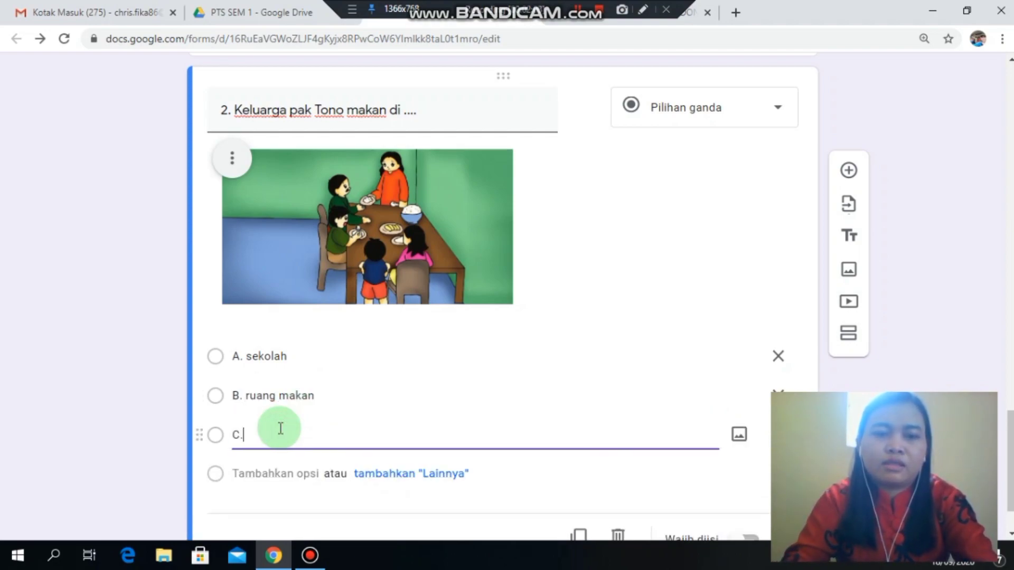
text( pasar)
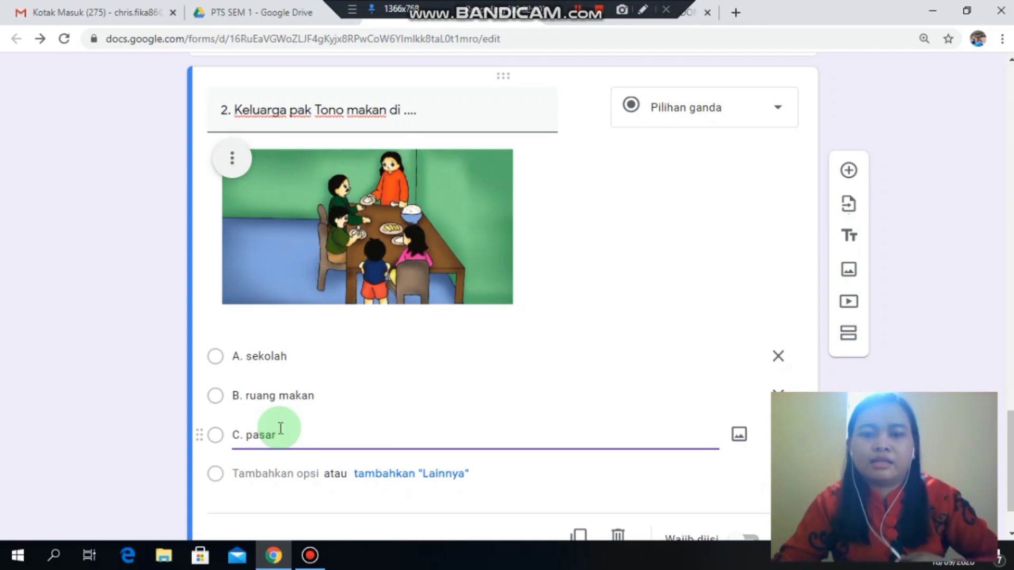
scroll(602, 464, down, 2)
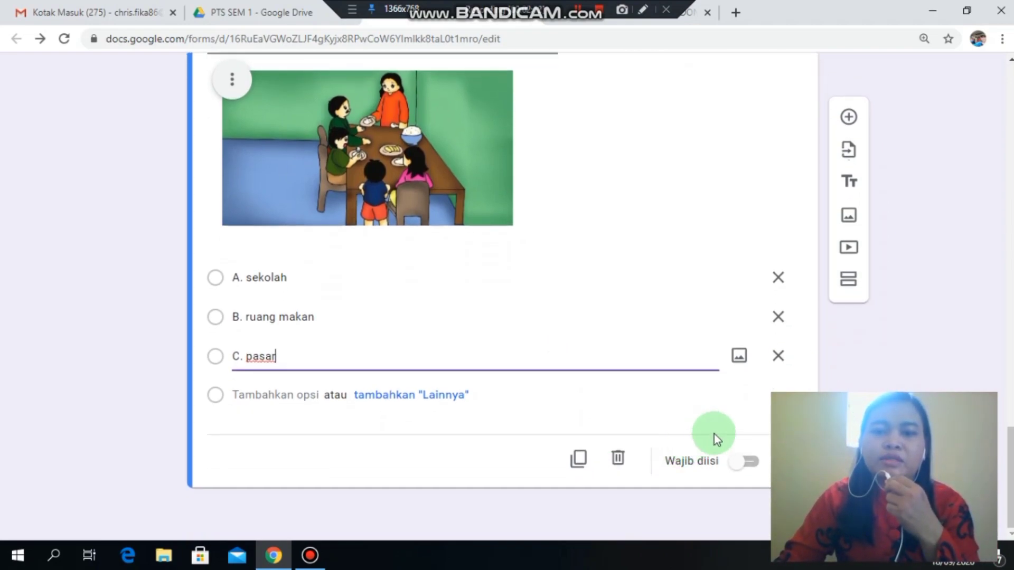
- Make question 2 about where the family eats a required question and add a new blank multiple-choice question below it
click(751, 469)
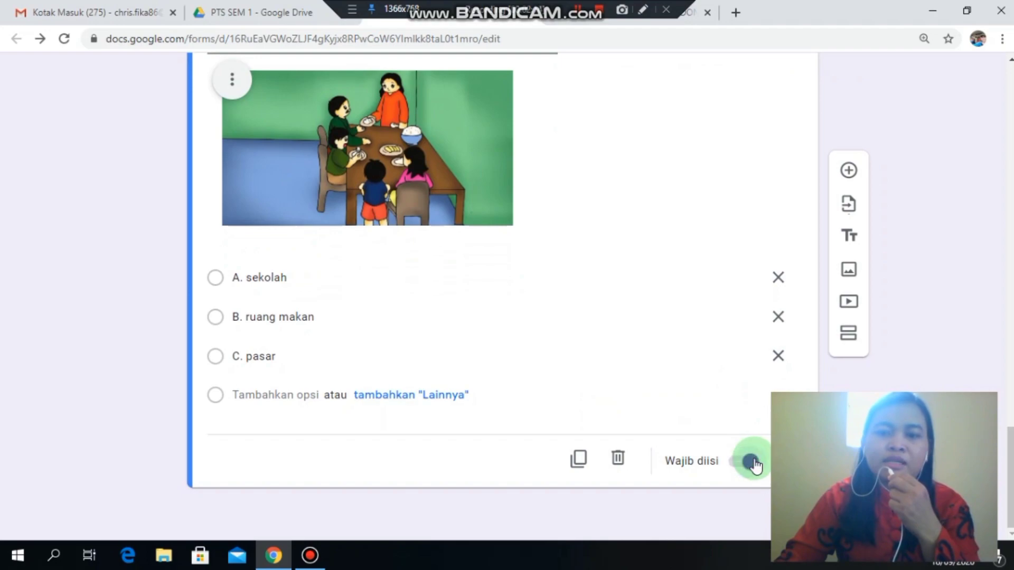
click(813, 246)
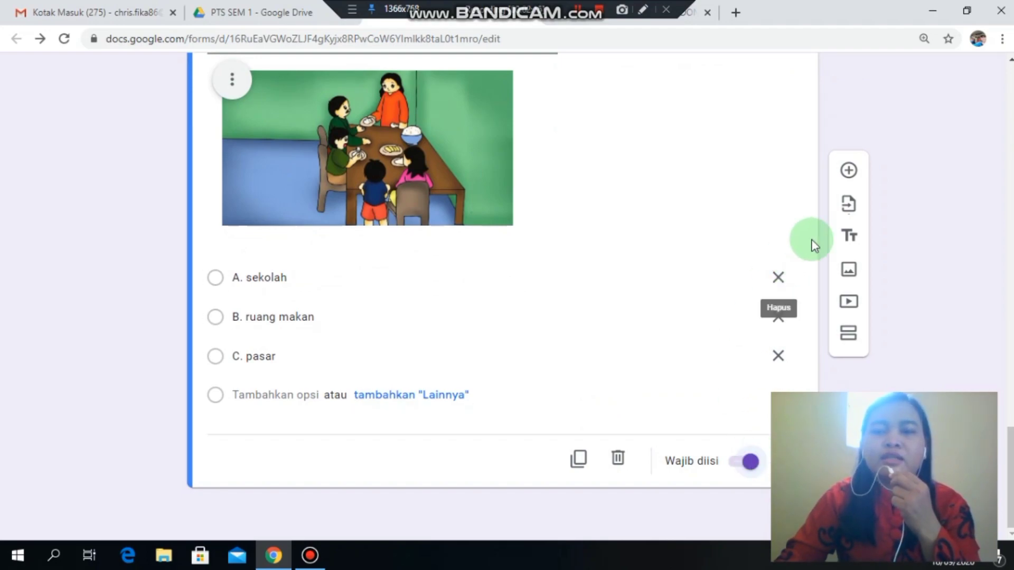
click(853, 169)
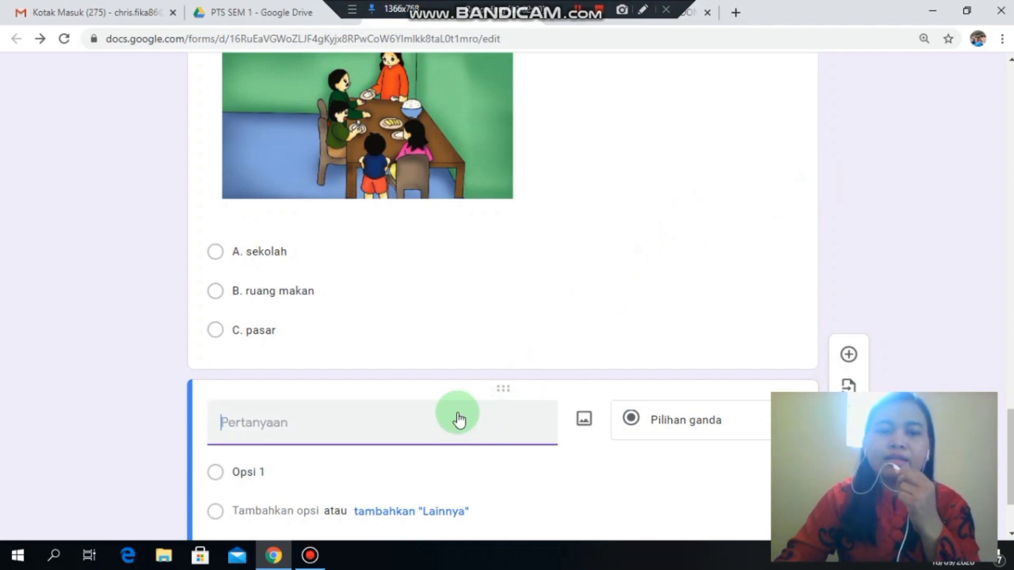
scroll(459, 418, down, 2)
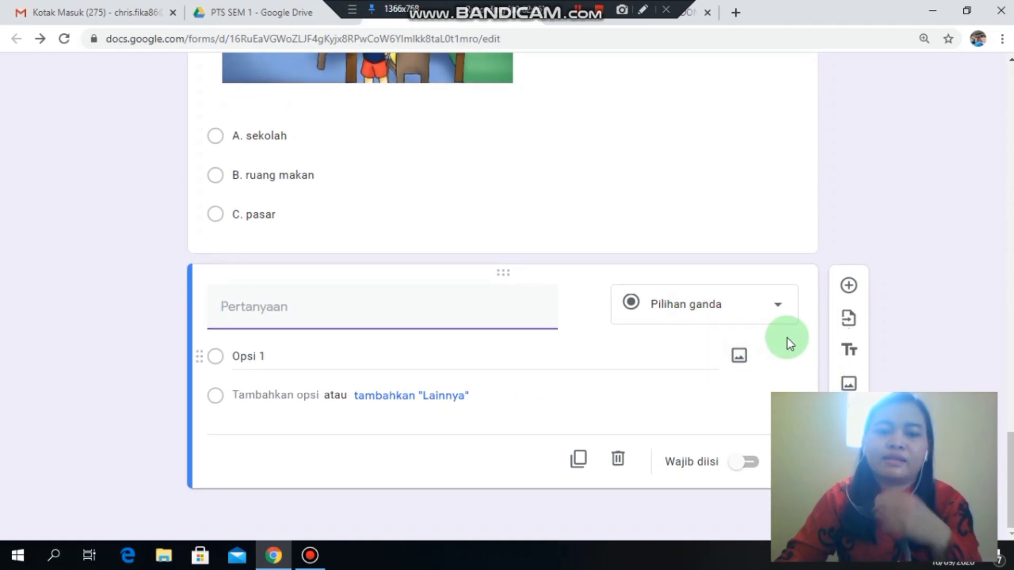
- Search YouTube for "keluarga" in the form's video picker, select "Armada - Keluarga (Official Audio)", and switch to adding a video by URL instead
key(ctrl+minus)
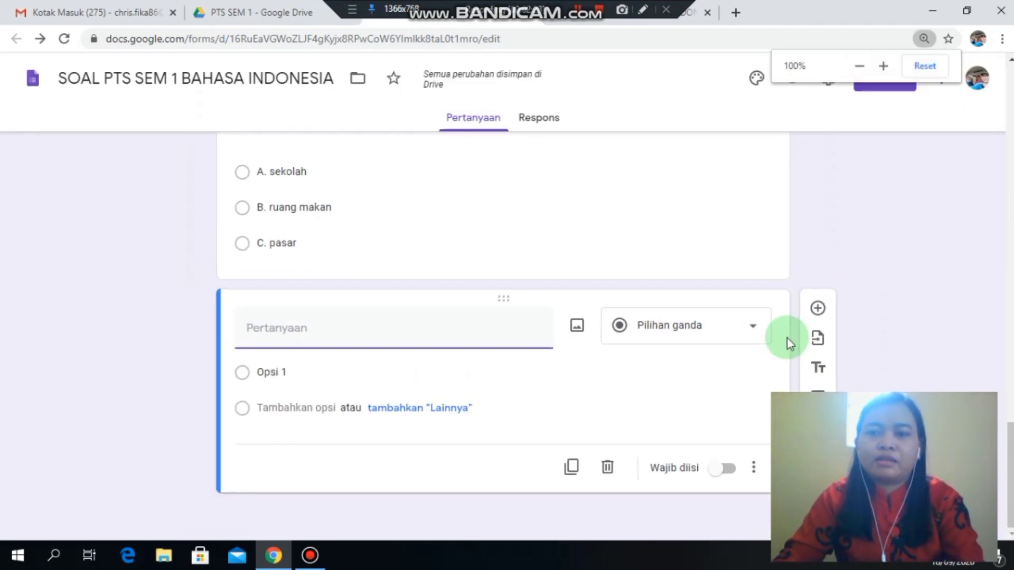
scroll(787, 338, up, 4)
scroll(790, 351, down, 4)
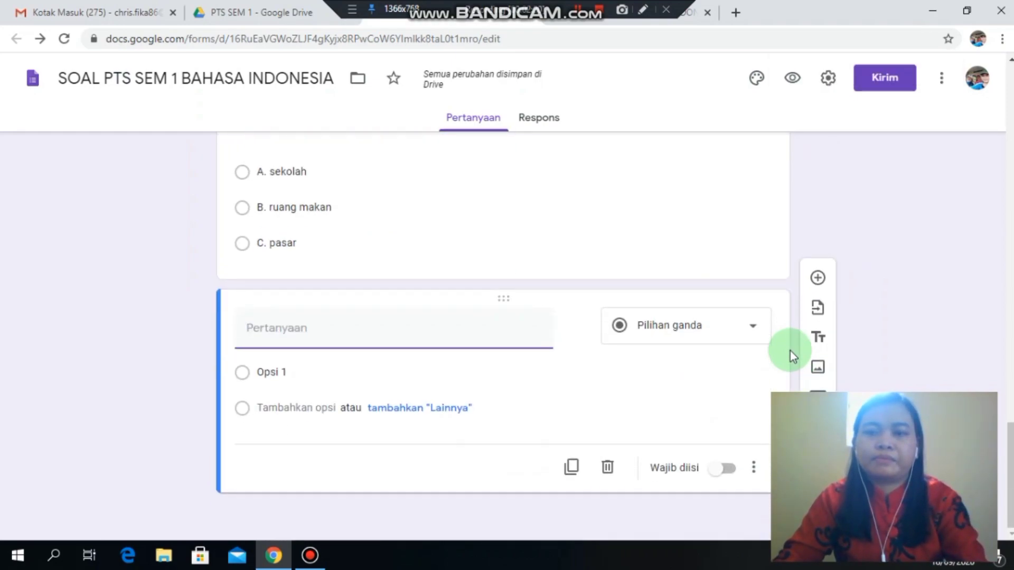
scroll(806, 265, up, 1)
scroll(805, 265, down, 1)
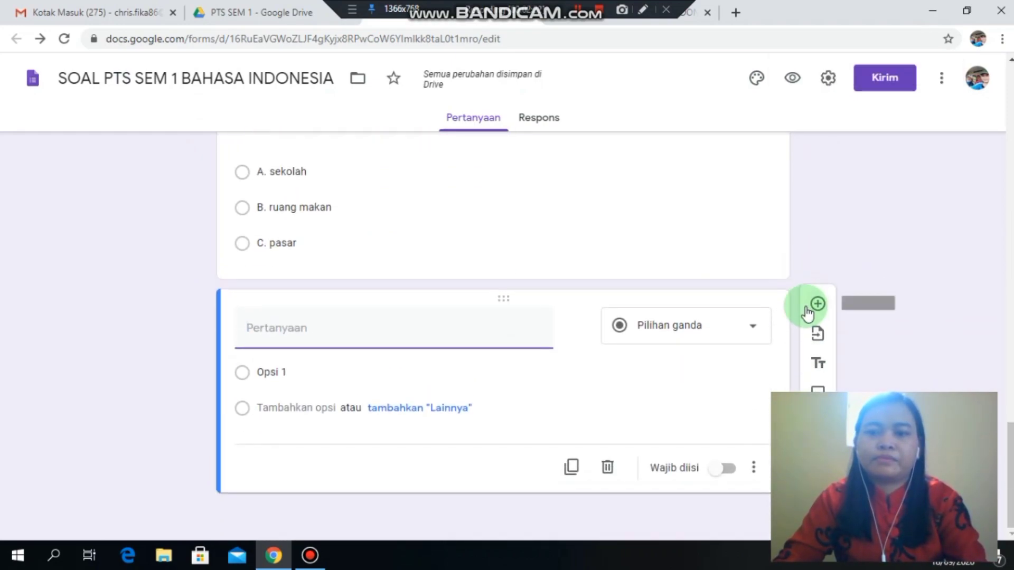
key(ctrl+minus)
key(ctrl+minus)
key(ctrl+minus)
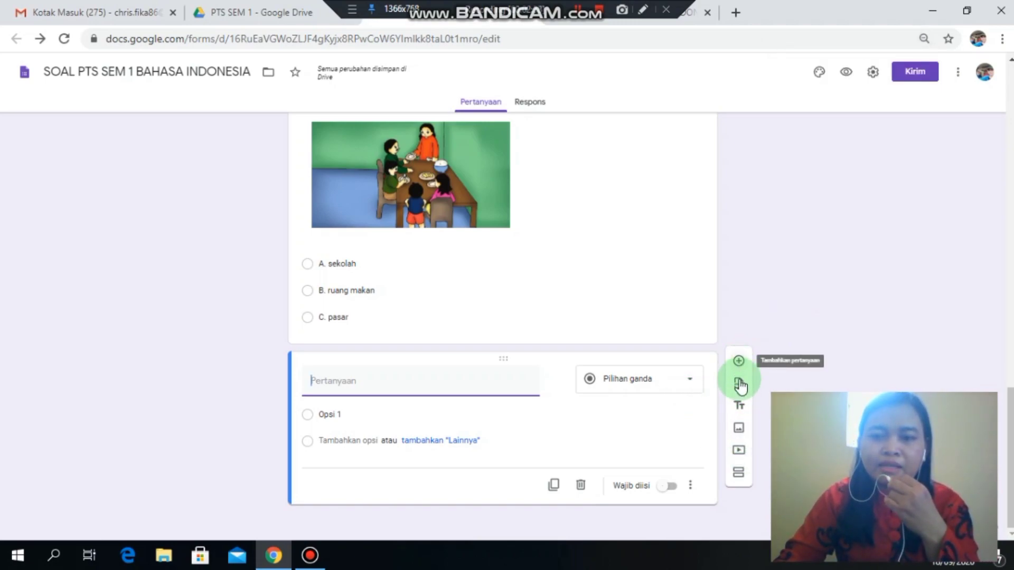
click(739, 450)
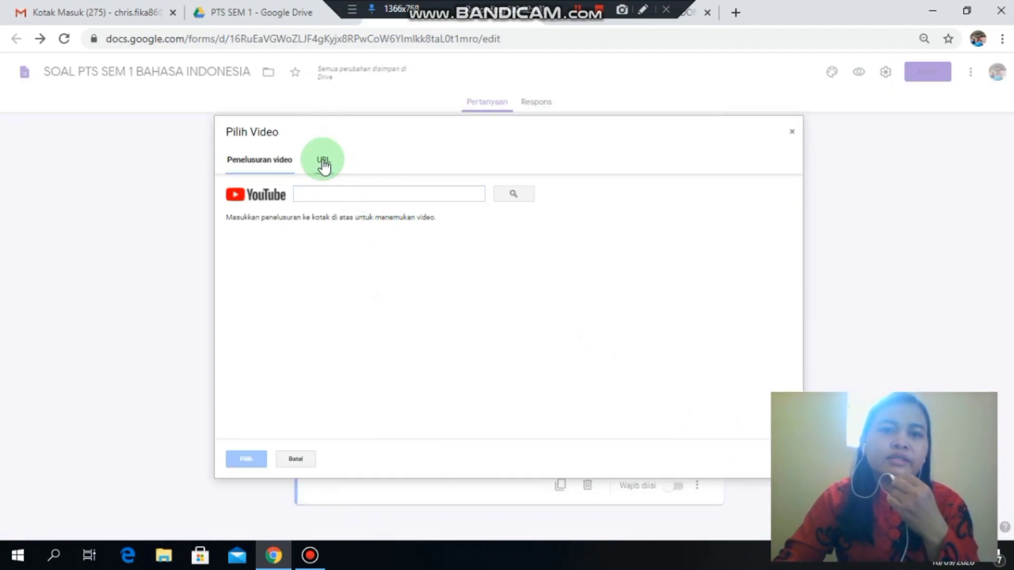
click(336, 196)
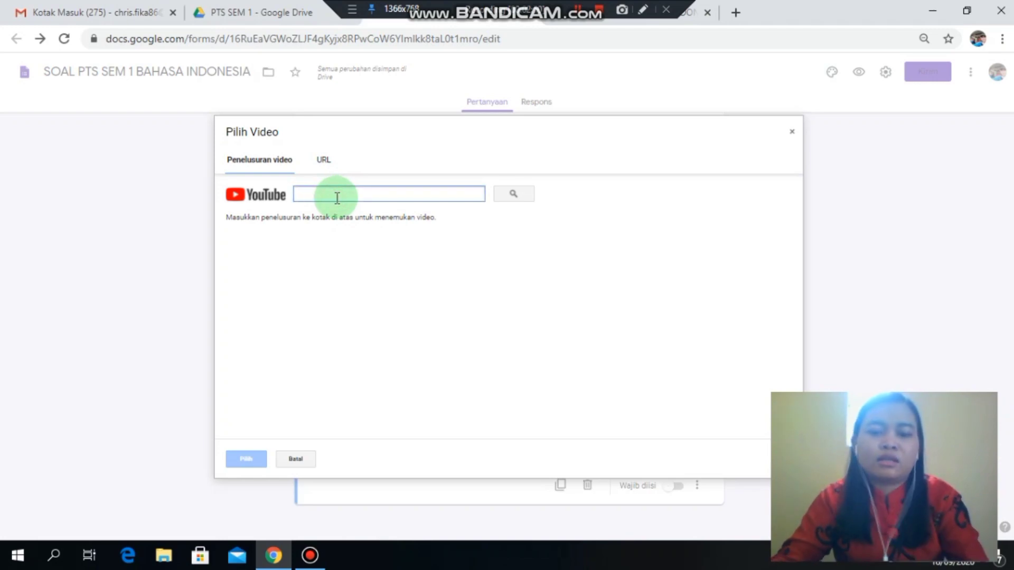
text(keluar)
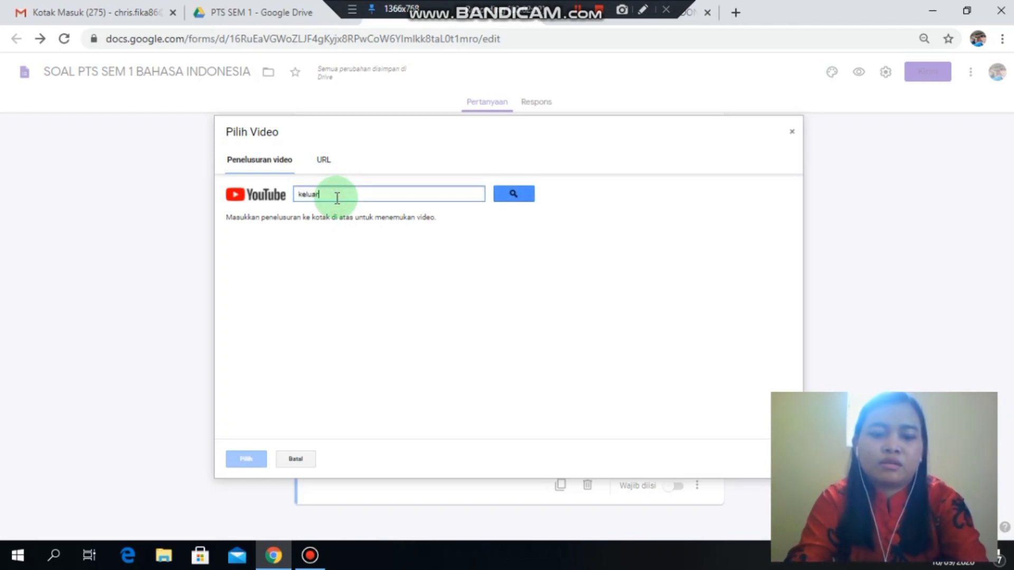
text(ga)
key(Return)
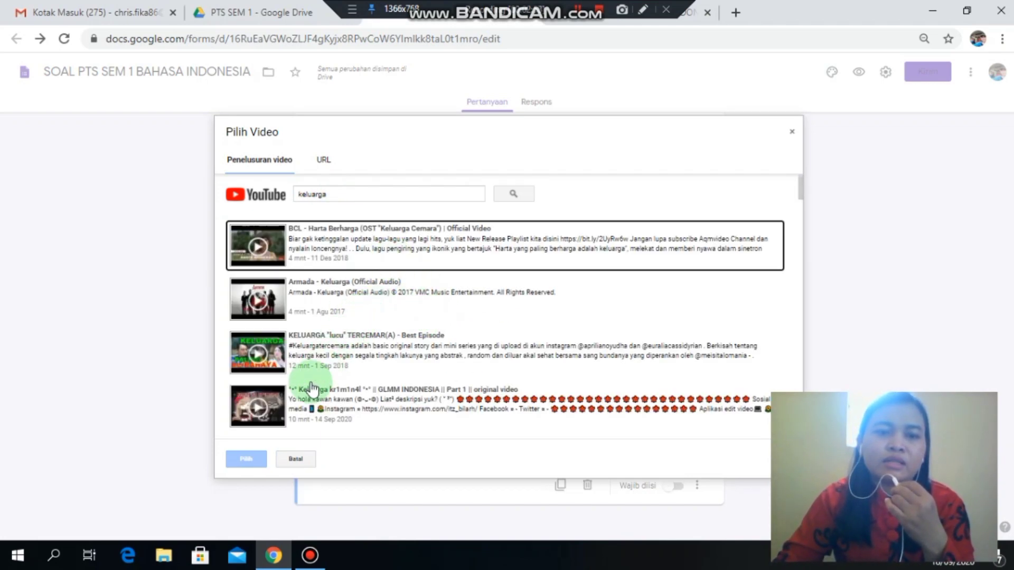
click(393, 296)
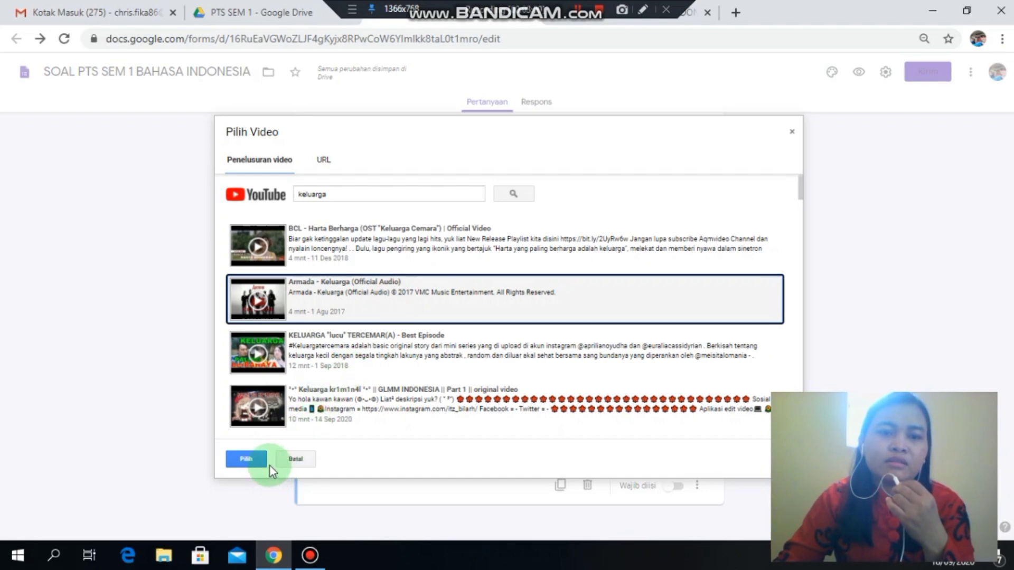
click(327, 161)
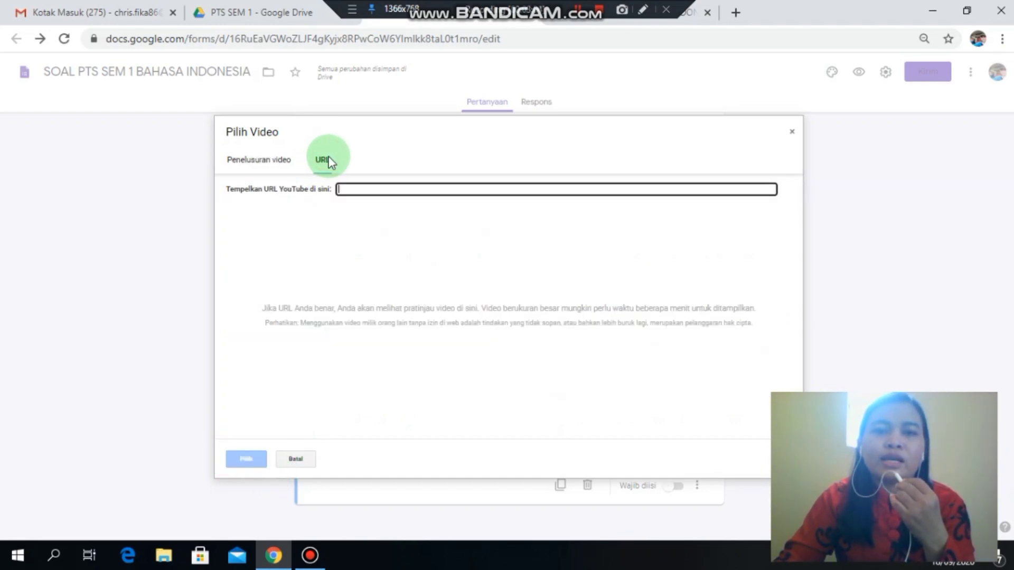
- Open YouTube in a new browser tab and show the list of videos uploaded to the signed-in account's own channel
click(734, 13)
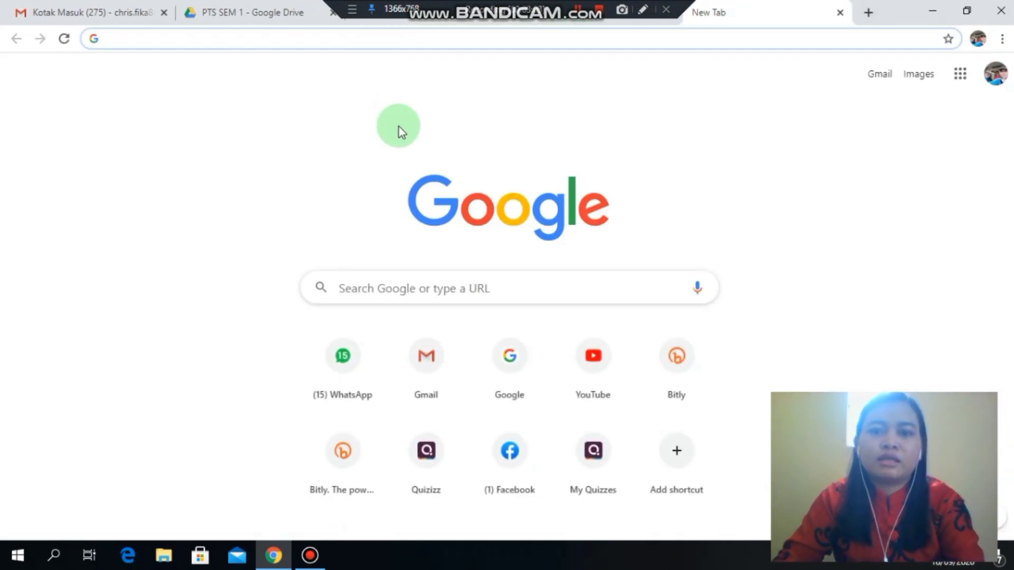
click(595, 357)
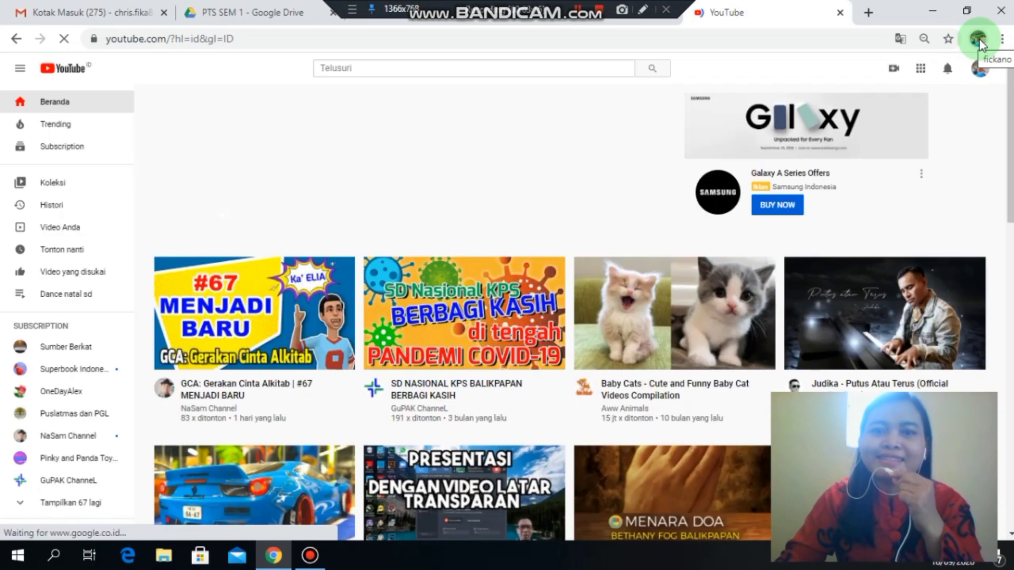
click(978, 39)
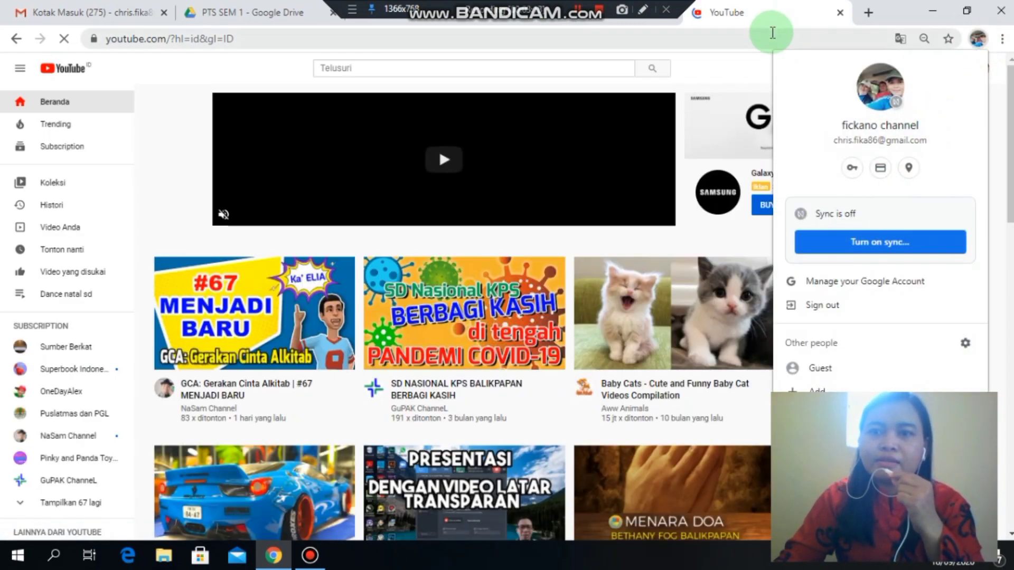
click(818, 33)
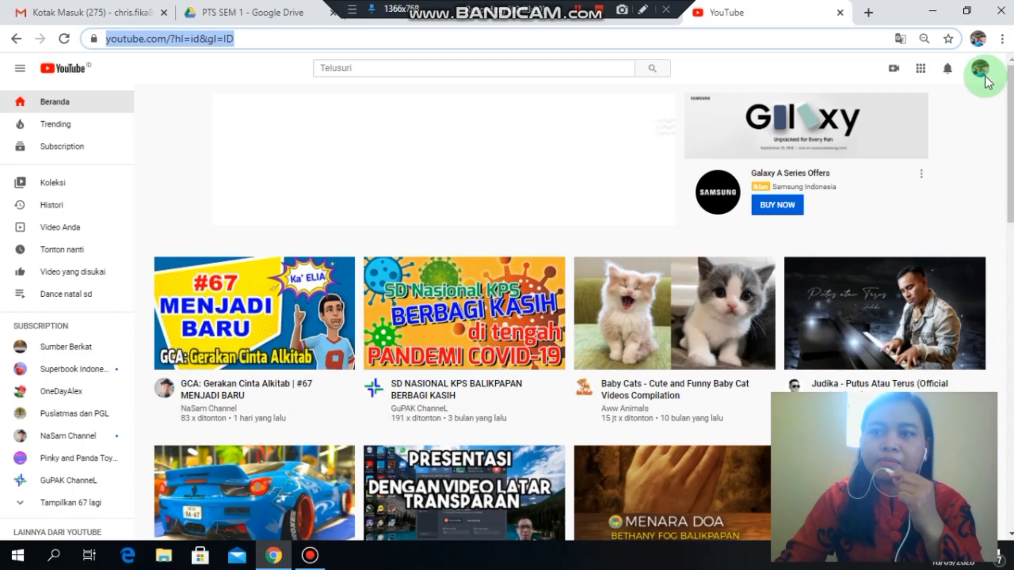
click(984, 77)
click(908, 156)
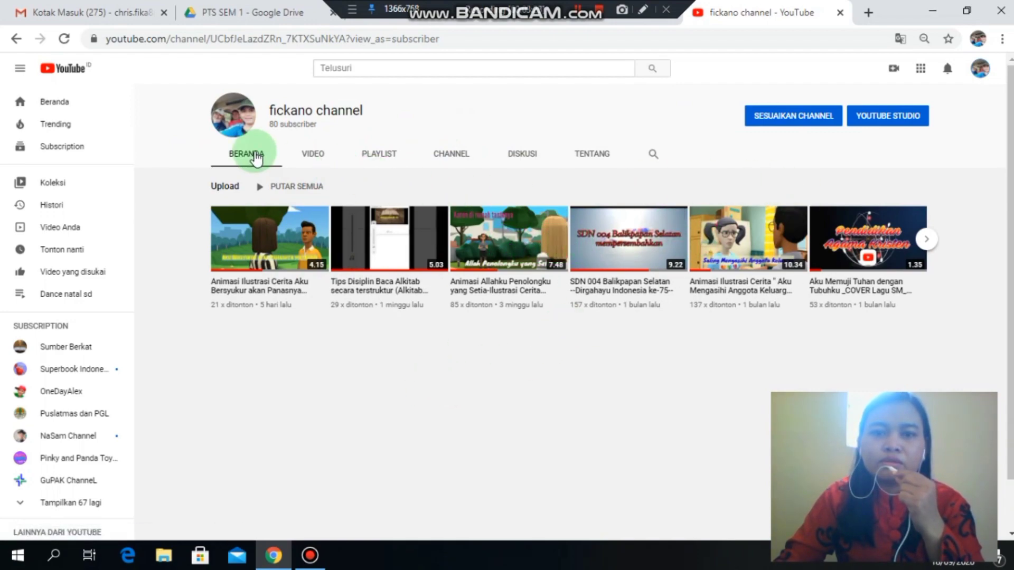
click(315, 161)
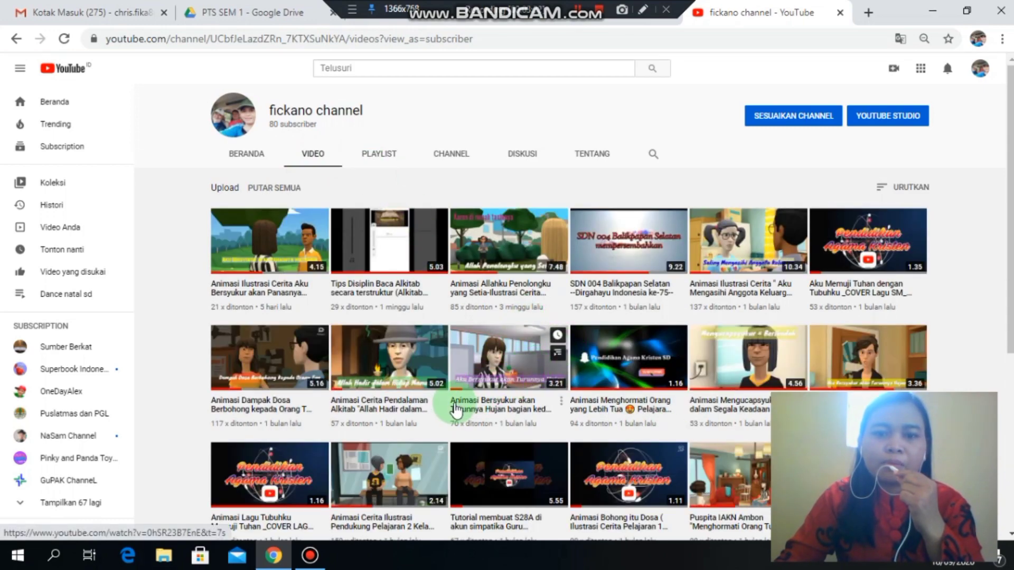
- Open the video "Animasi Dampak Dosa Berbohong kepada Orang Tua" and copy its web address
click(312, 387)
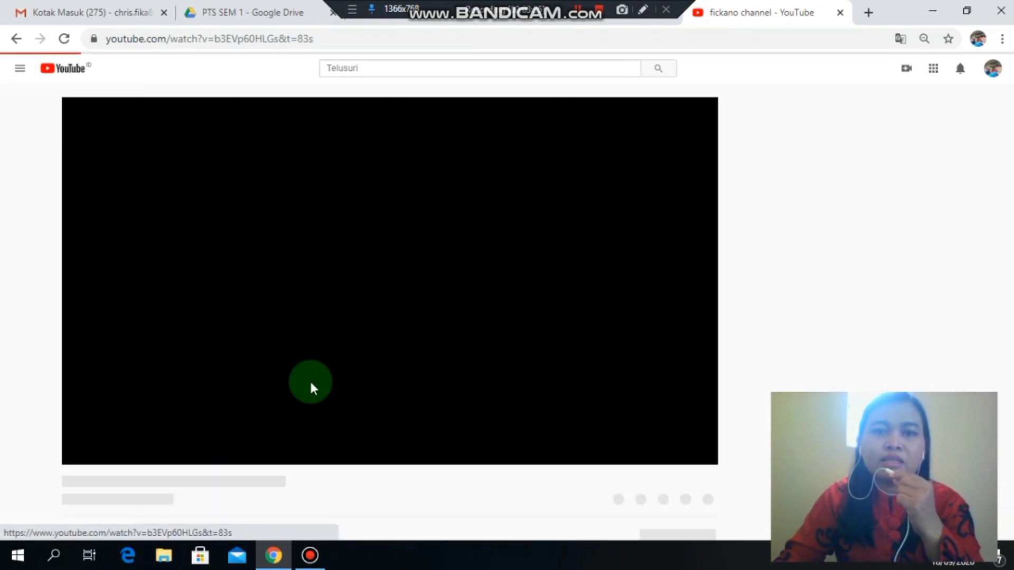
click(238, 45)
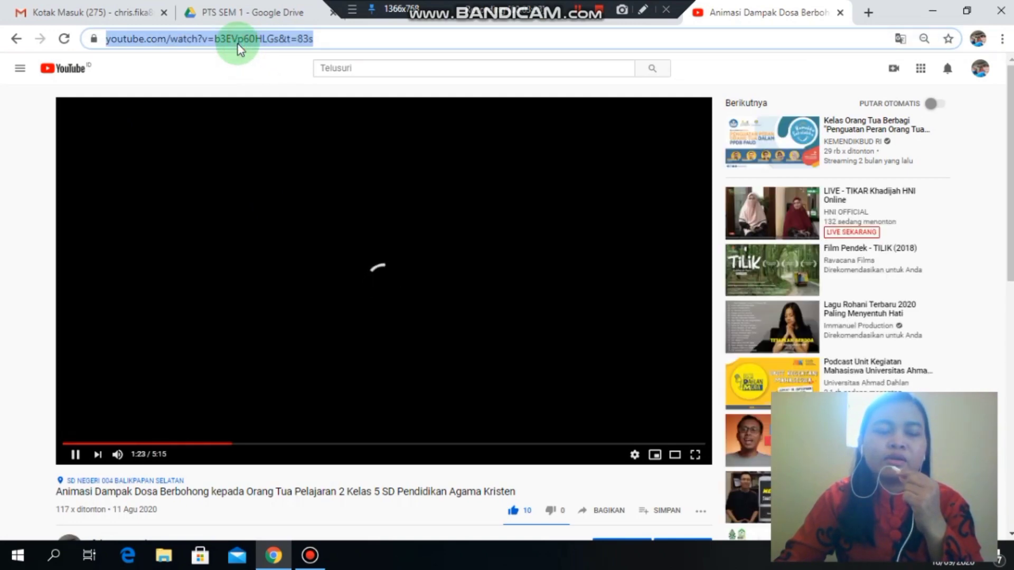
right_click(238, 45)
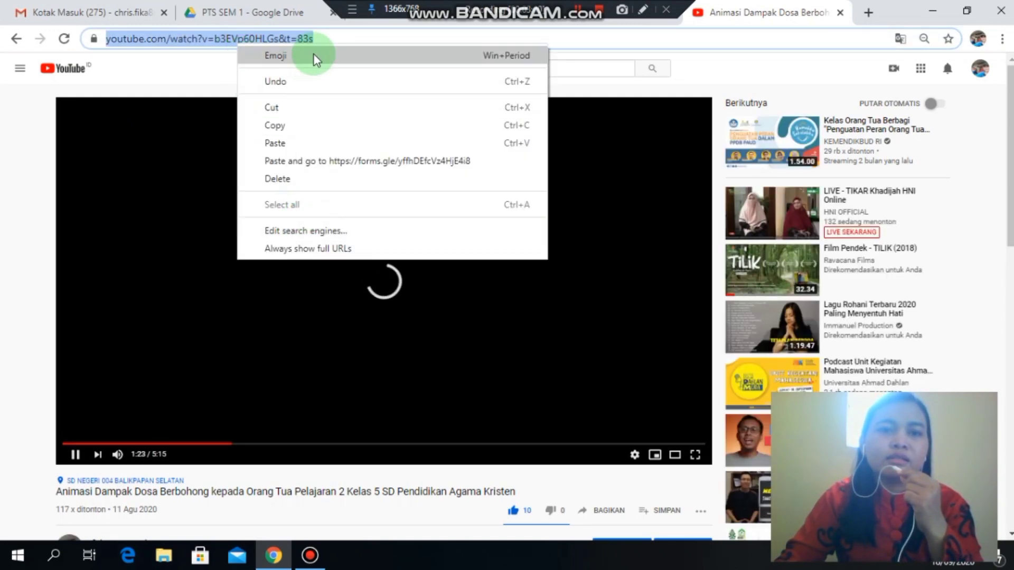
click(305, 126)
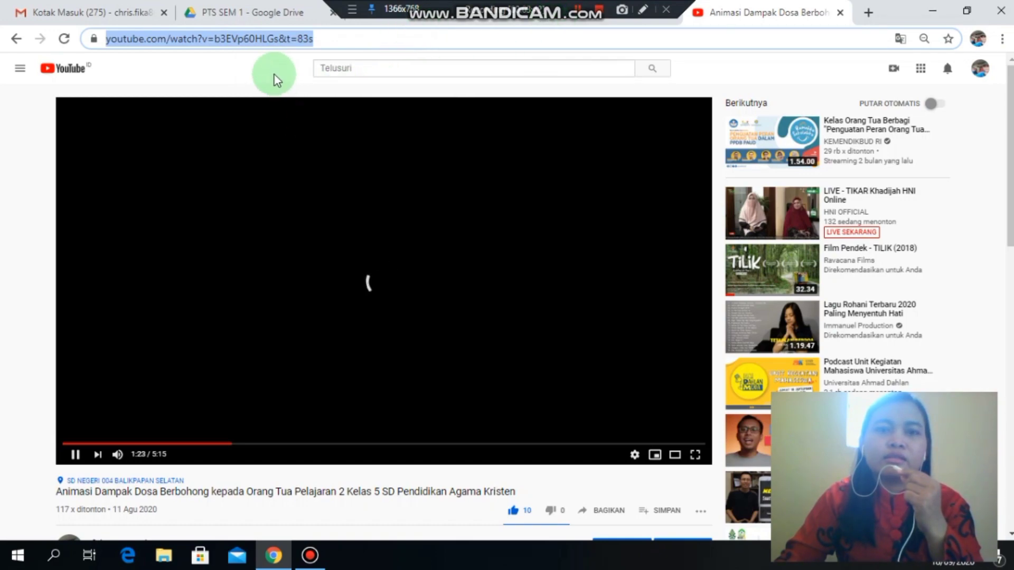
- Reopen the form SOAL PTS SEM 1 BAHASA INDONESIA from the PTS SEM 1 Drive folder, and pause the YouTube video before returning to the form
click(254, 8)
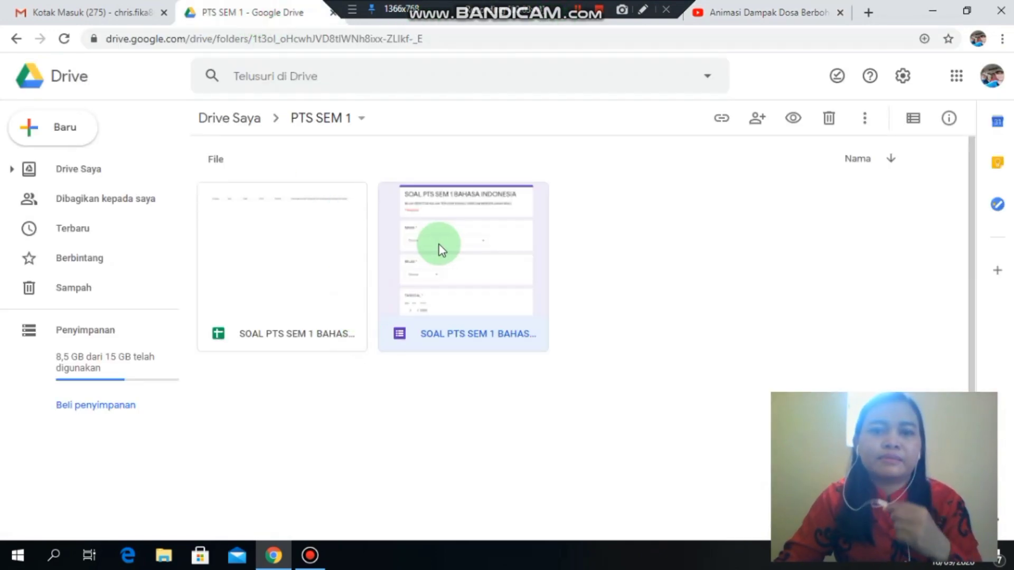
double_click(449, 247)
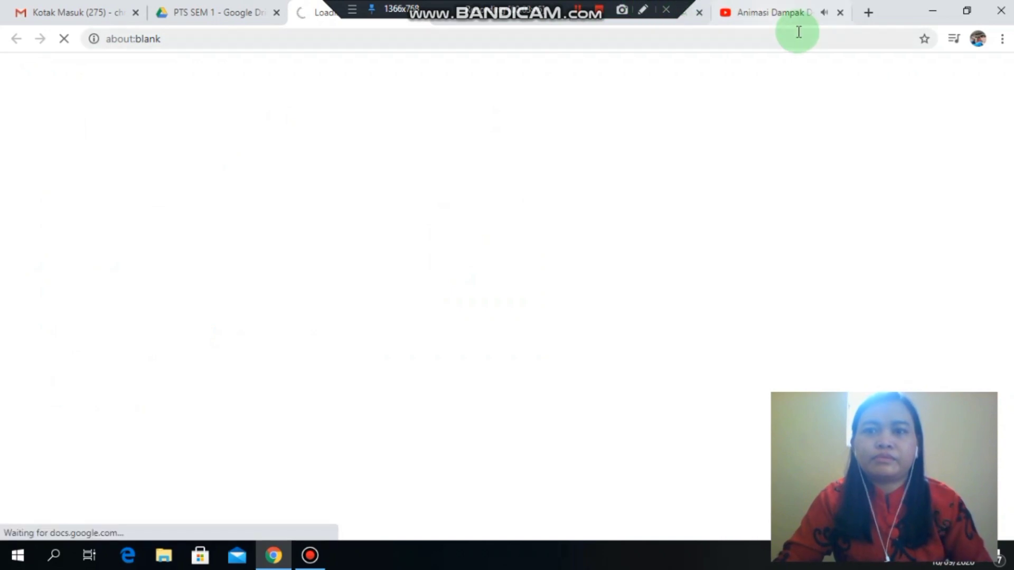
click(783, 14)
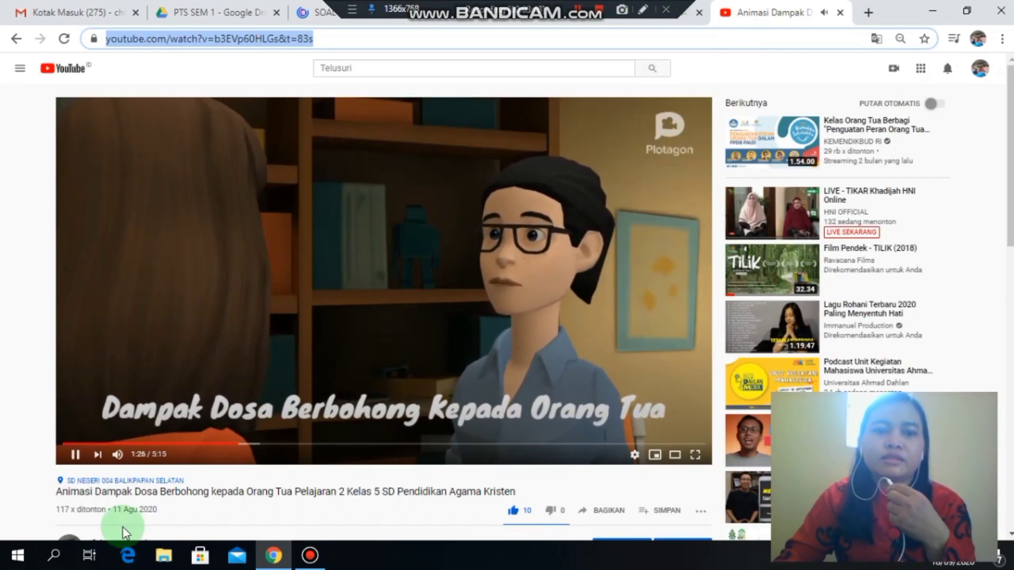
click(74, 454)
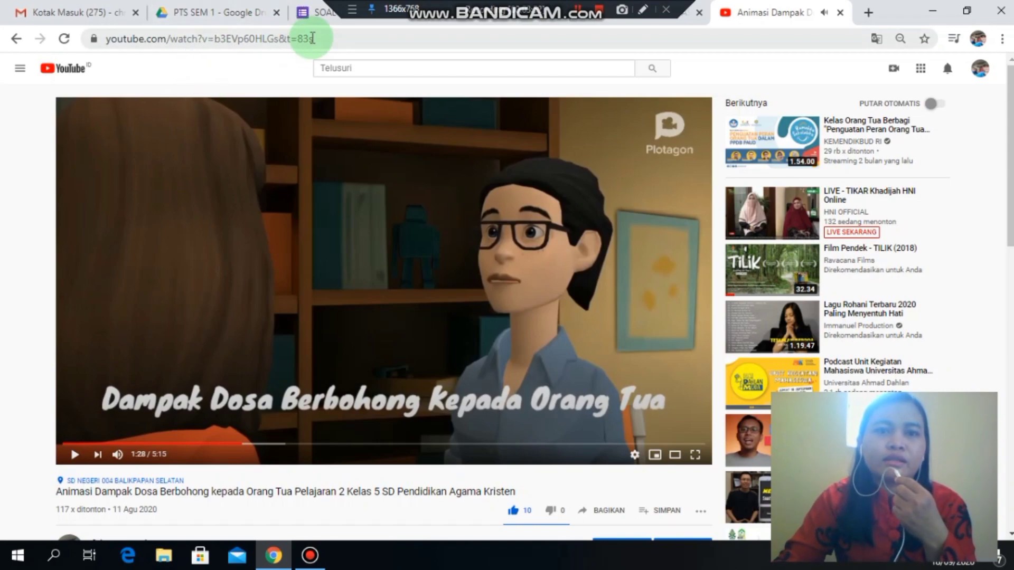
click(315, 15)
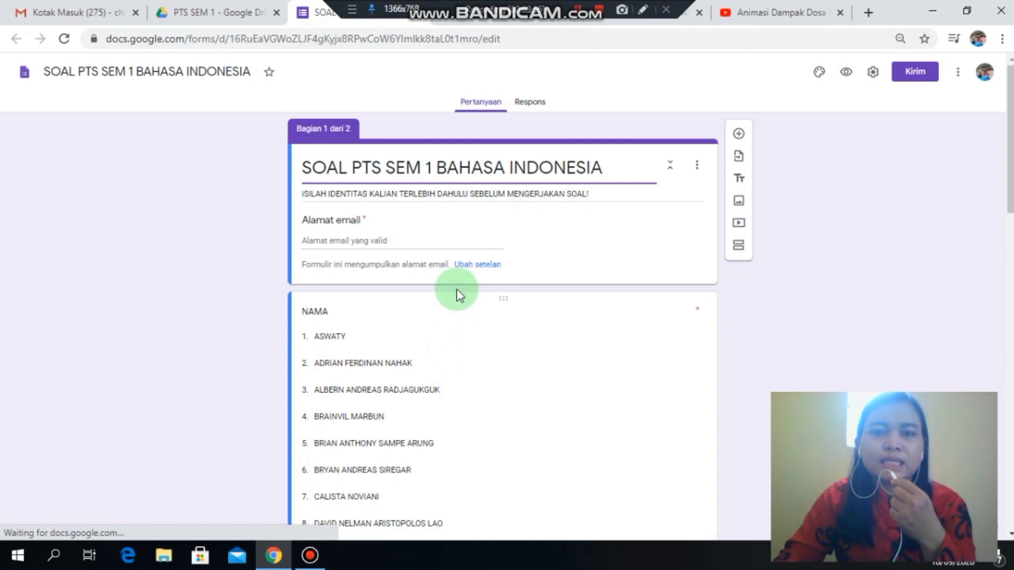
- Insert the YouTube video "Animasi Dampak Dosa Berbohong kepada Orang Tua" by its copied URL below the blank question after question 2
scroll(458, 319, down, 10)
scroll(458, 318, down, 5)
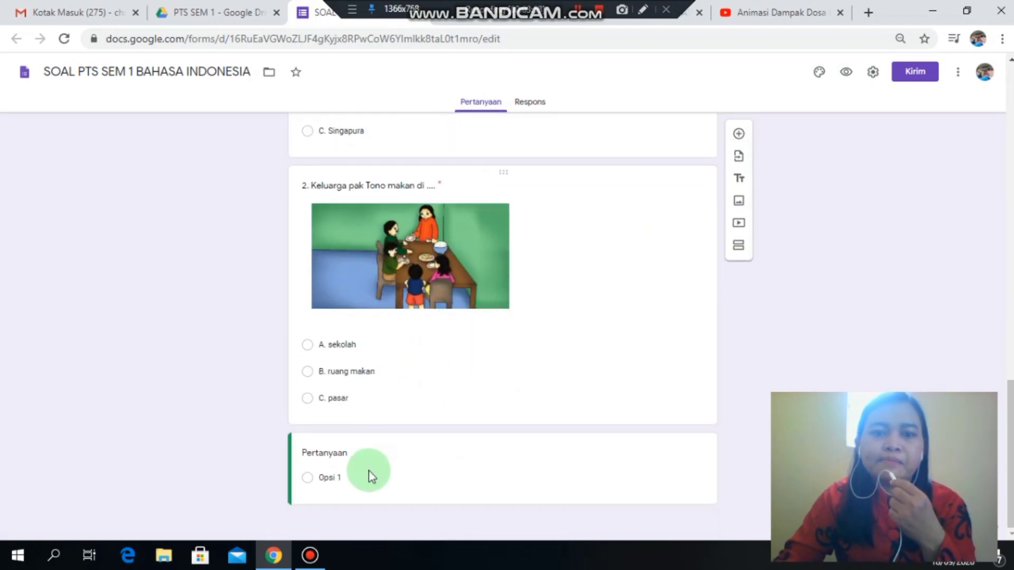
scroll(368, 475, up, 1)
scroll(369, 480, down, 1)
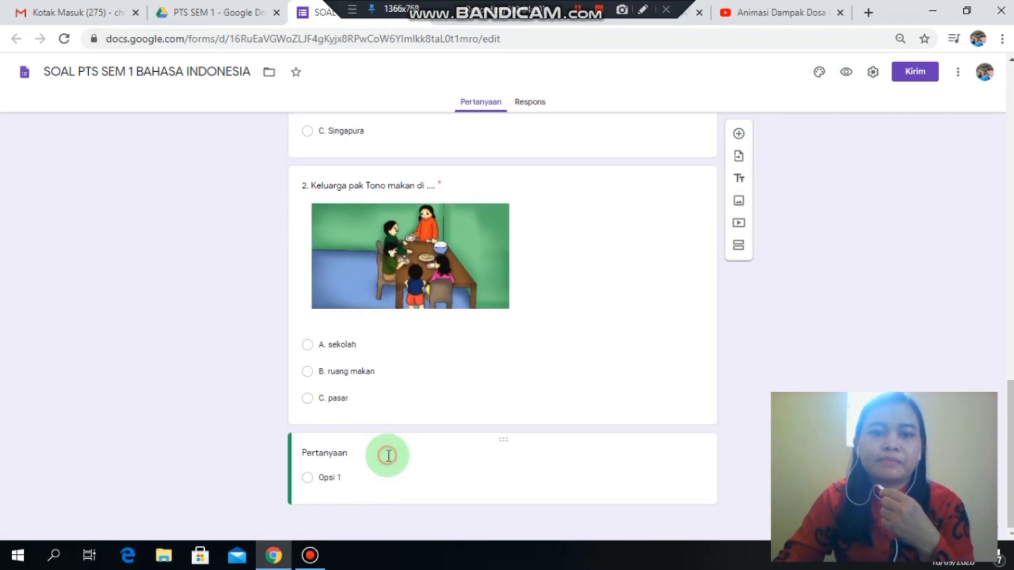
click(388, 456)
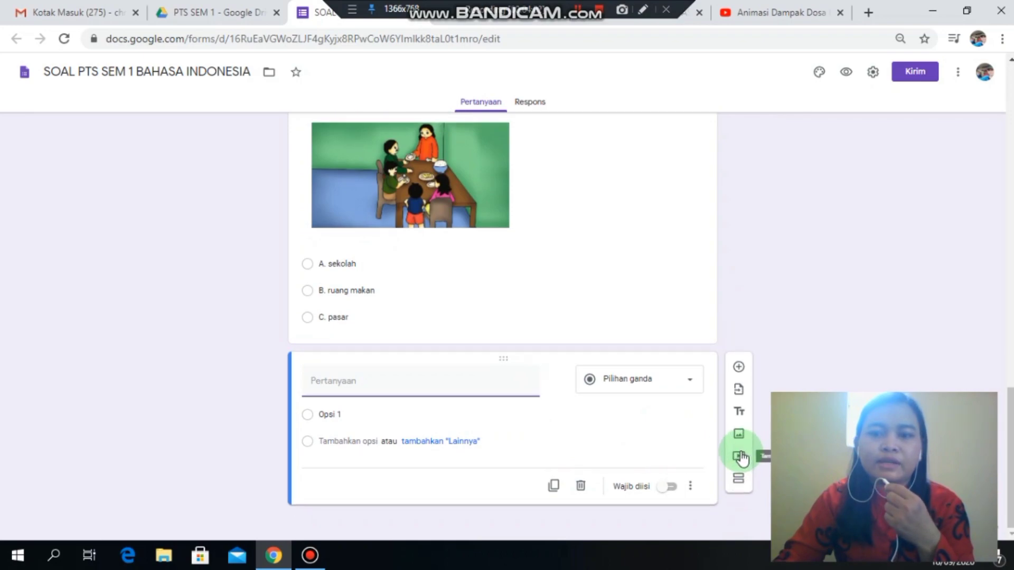
click(740, 453)
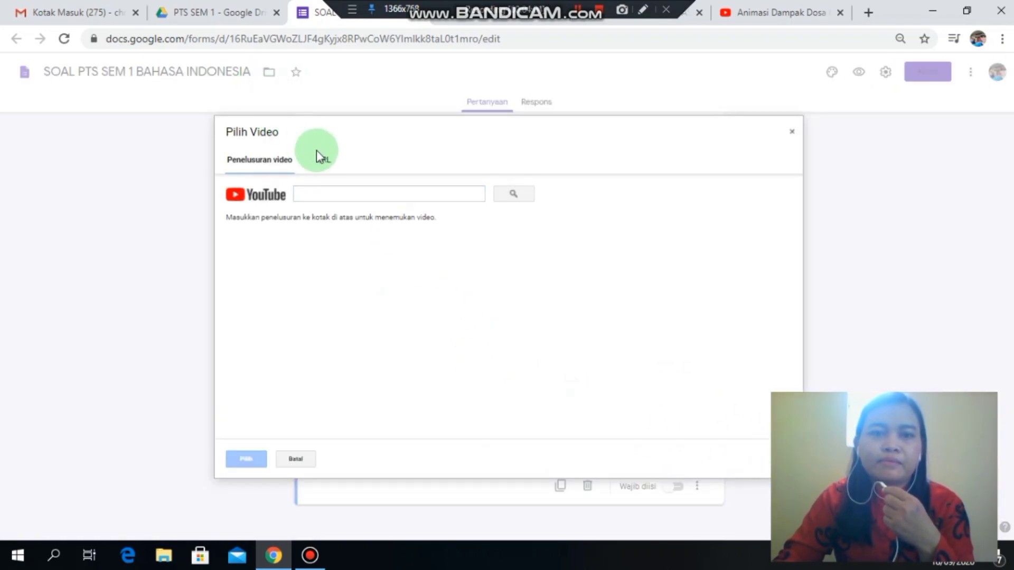
click(321, 158)
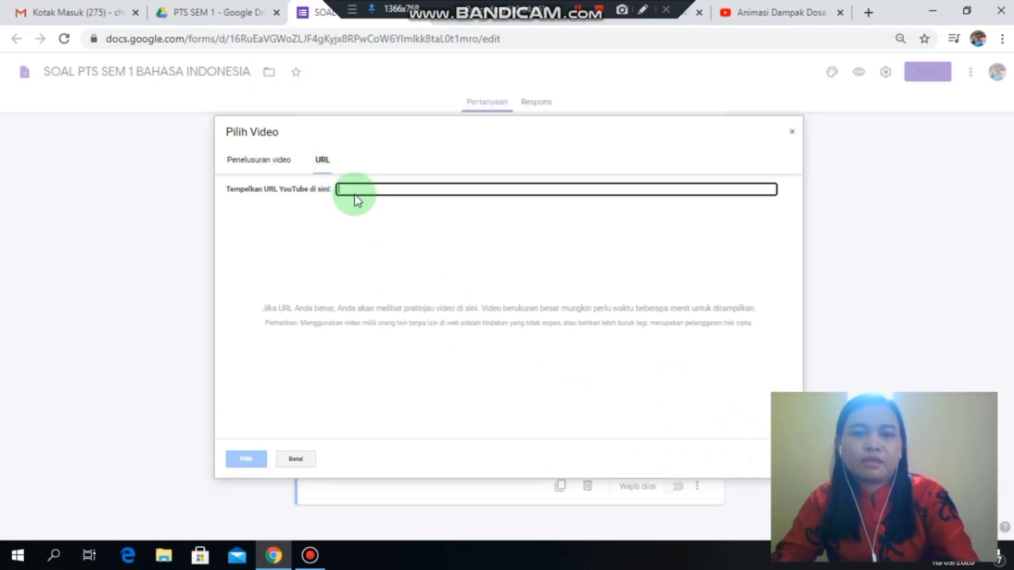
text(https://www.youtube.com/watch?v=b3EVp80HLGs&t=83s)
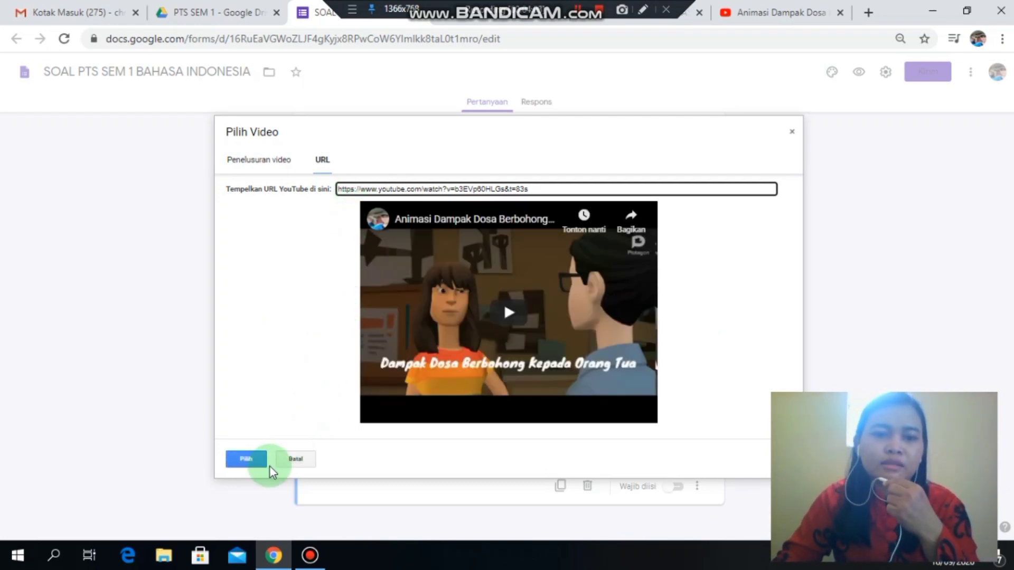
click(246, 459)
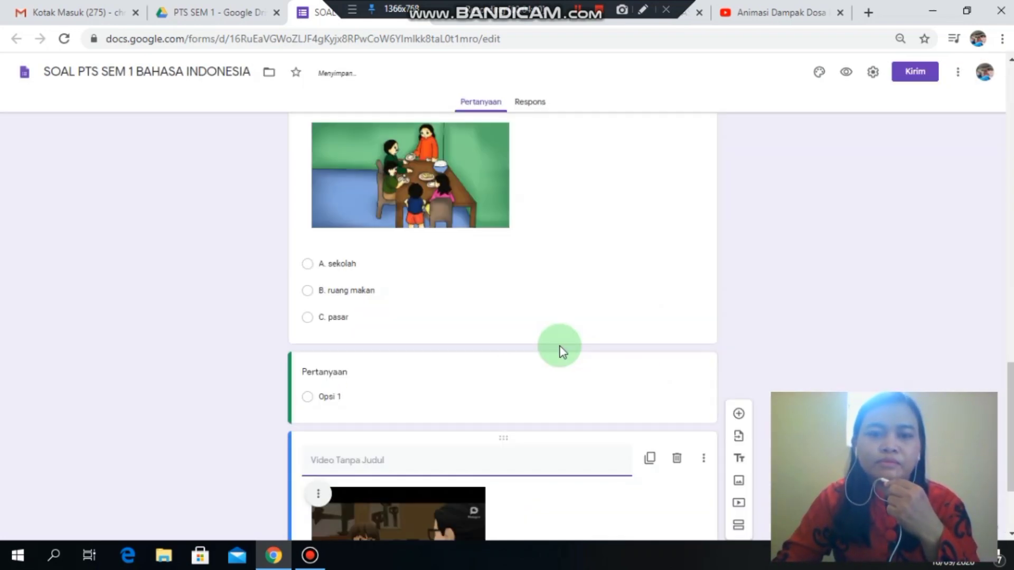
click(478, 427)
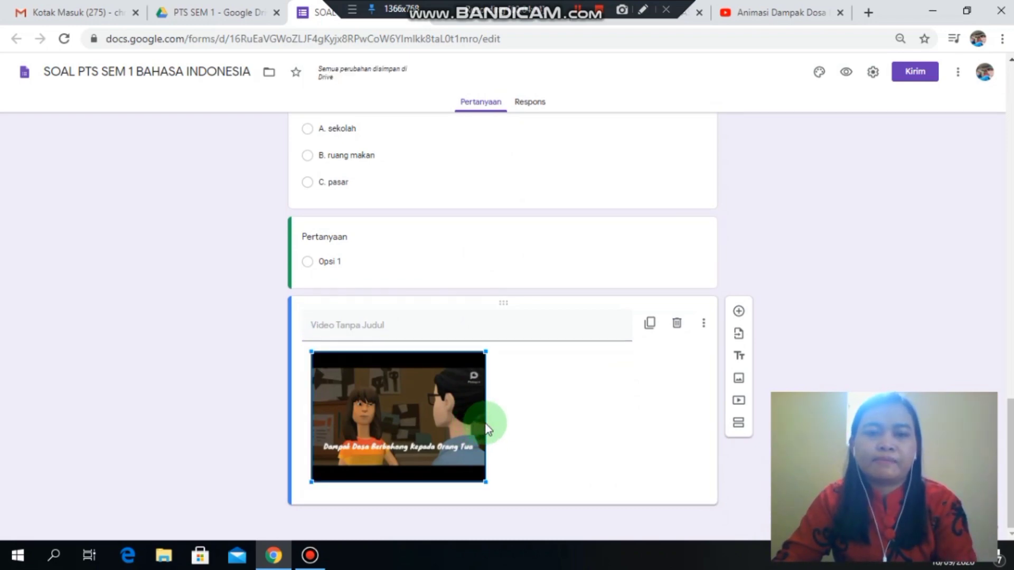
- Enlarge the page zoom and title the inserted video "3. Perhatikan video berikut ini!"
key(ctrl+plus)
key(ctrl+plus)
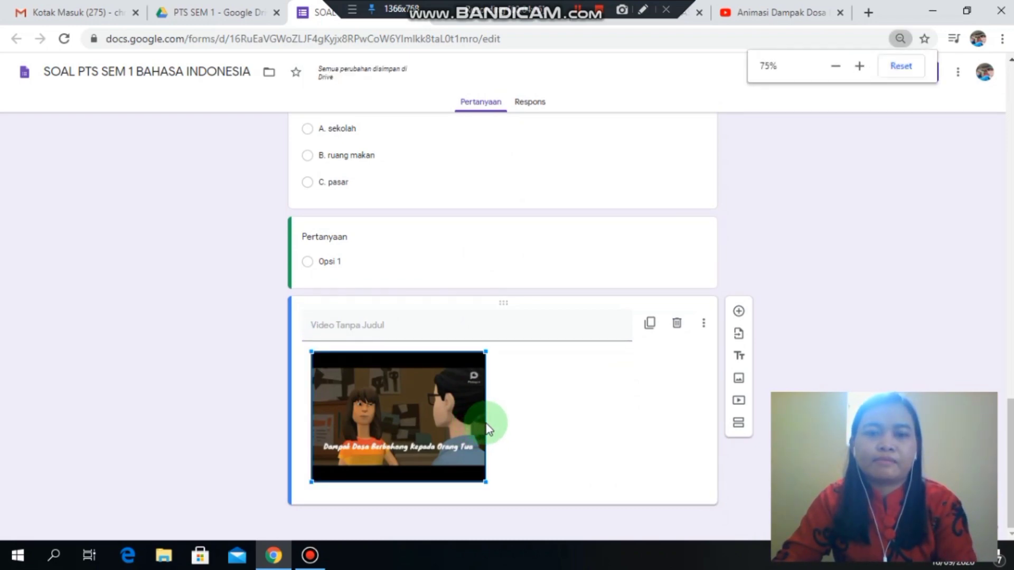
key(ctrl+plus)
key(ctrl+plus)
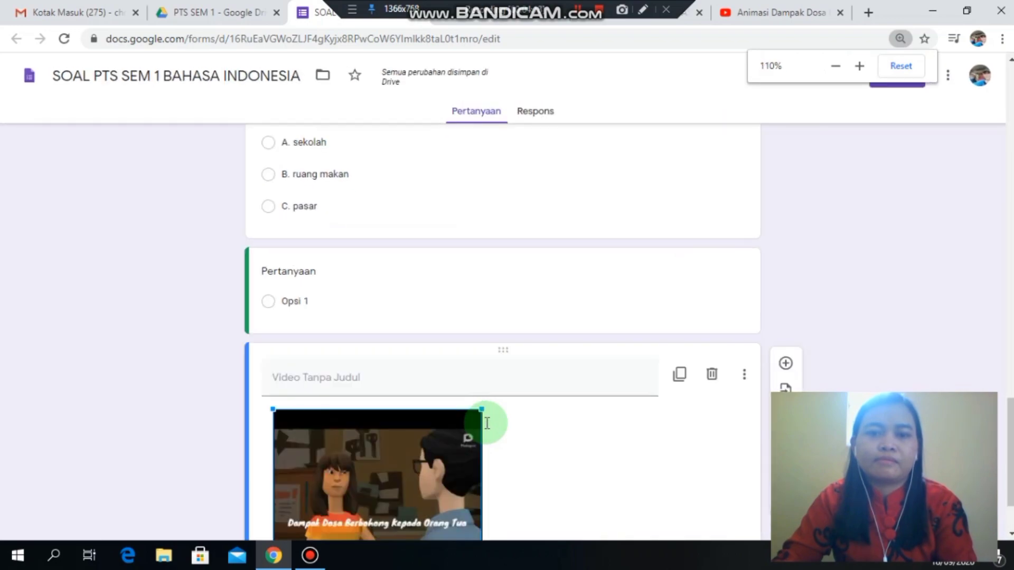
scroll(497, 439, down, 4)
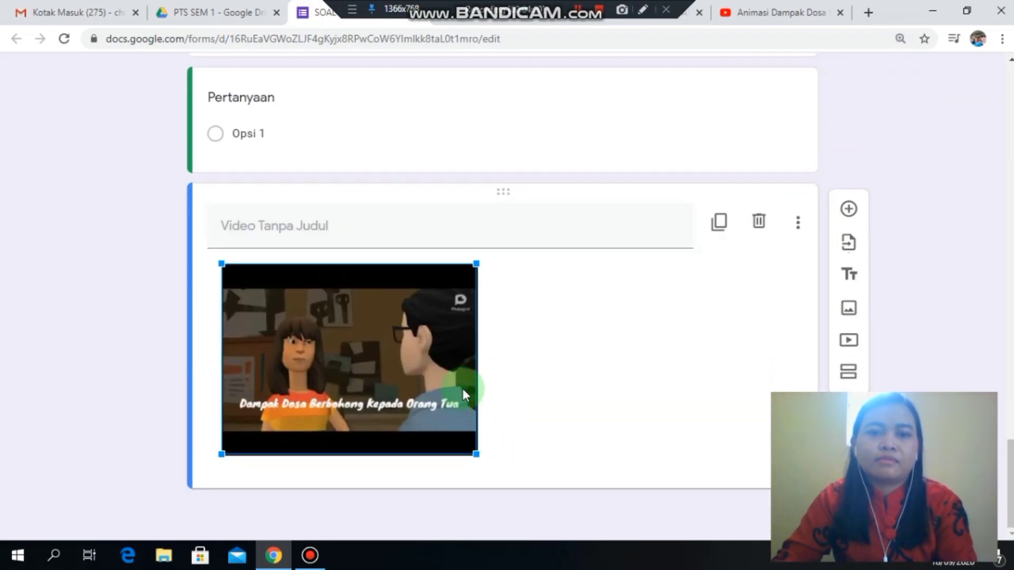
click(317, 235)
text(3. Perhatikan video berik)
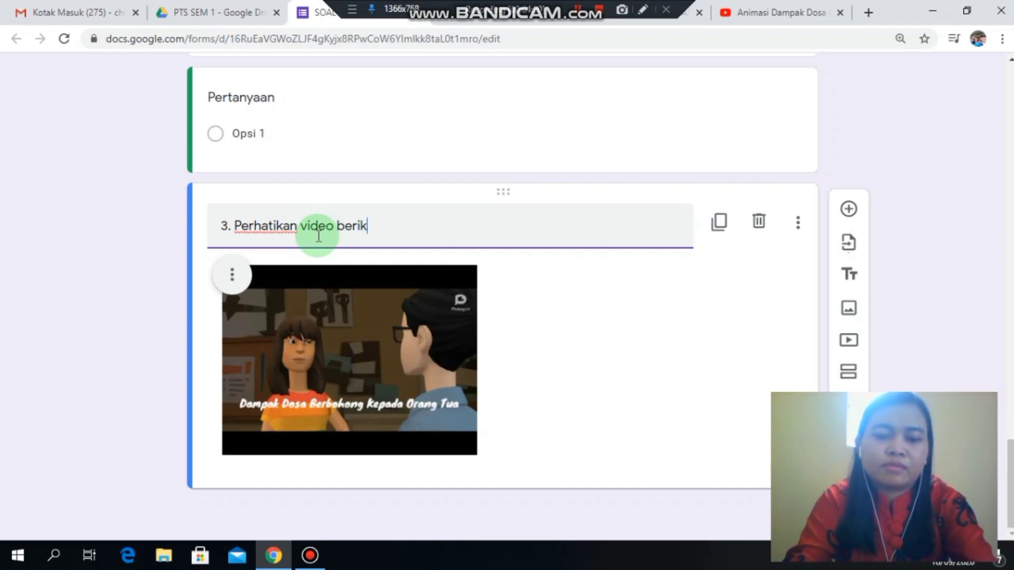
text(!)
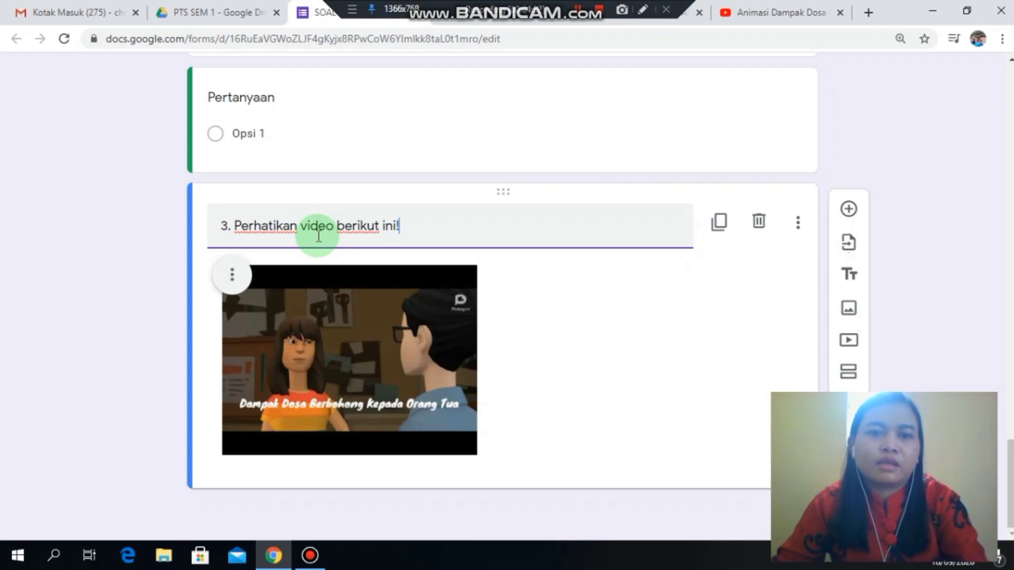
- Delete the blank question between question 2 and the video
click(383, 129)
click(376, 193)
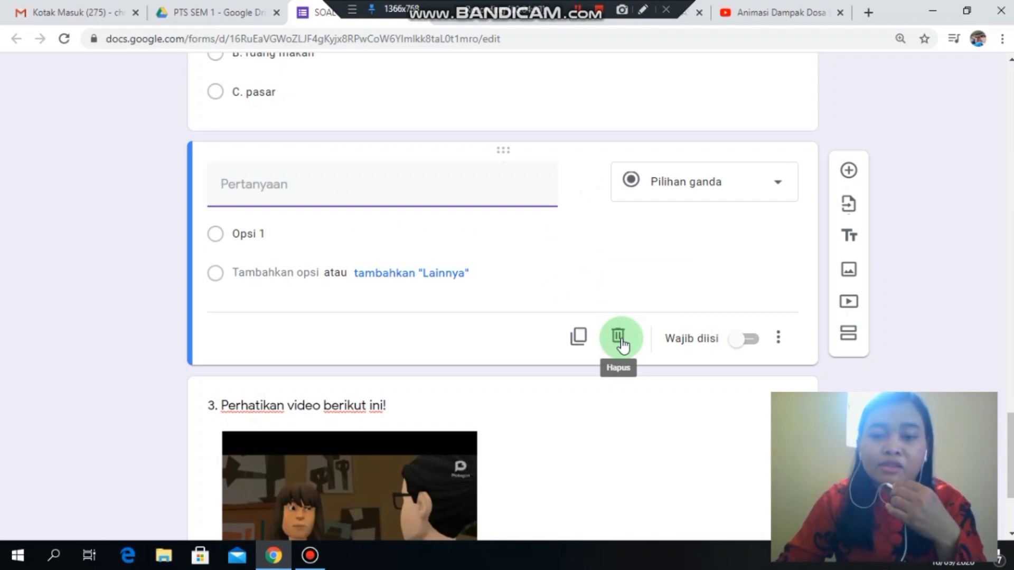
click(621, 343)
scroll(516, 266, down, 1)
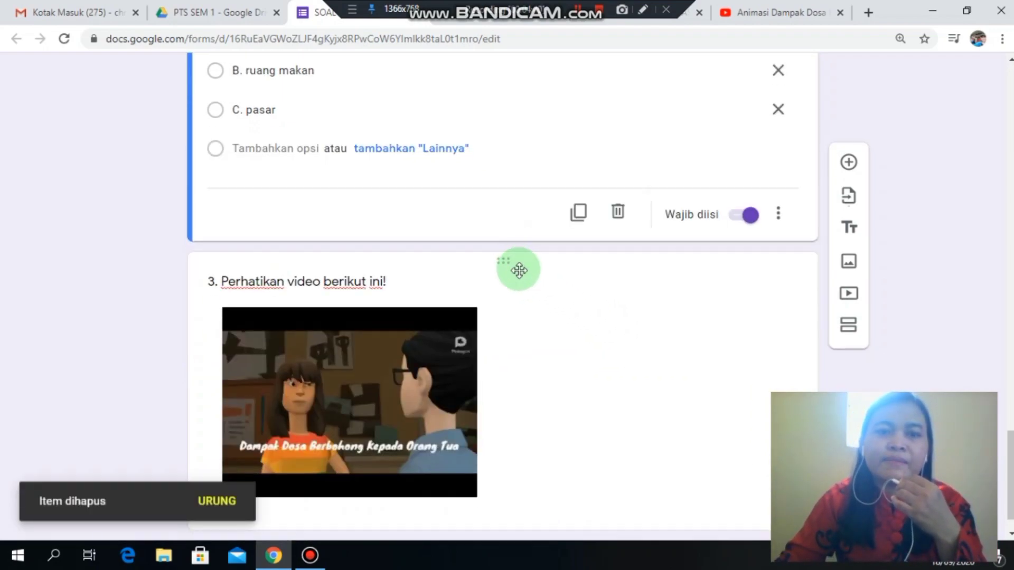
- Add a question below the video reading "Siapakah tokoh yang baik dalam video tersebut?" and set its type to Pilihan ganda
click(584, 410)
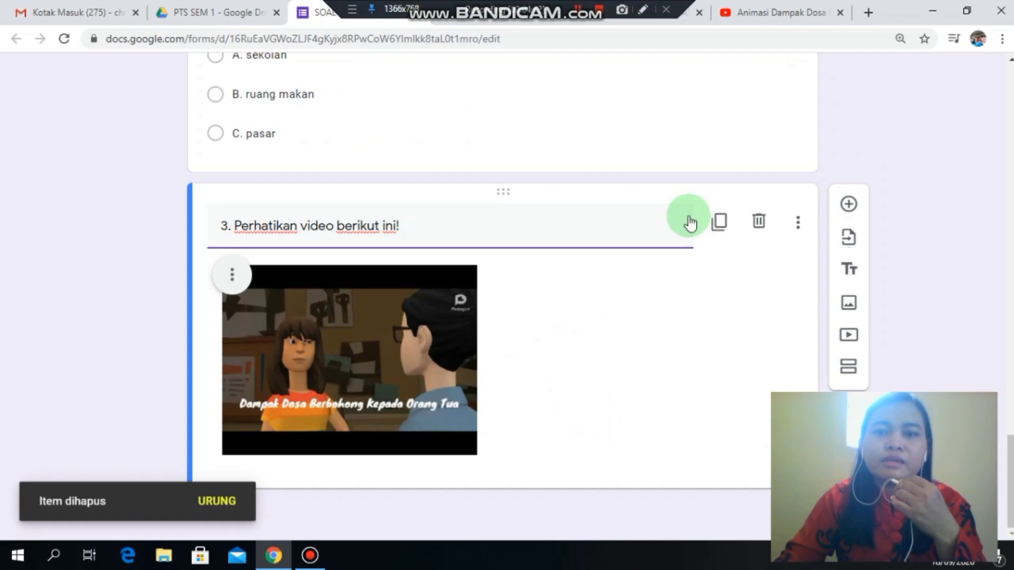
click(655, 231)
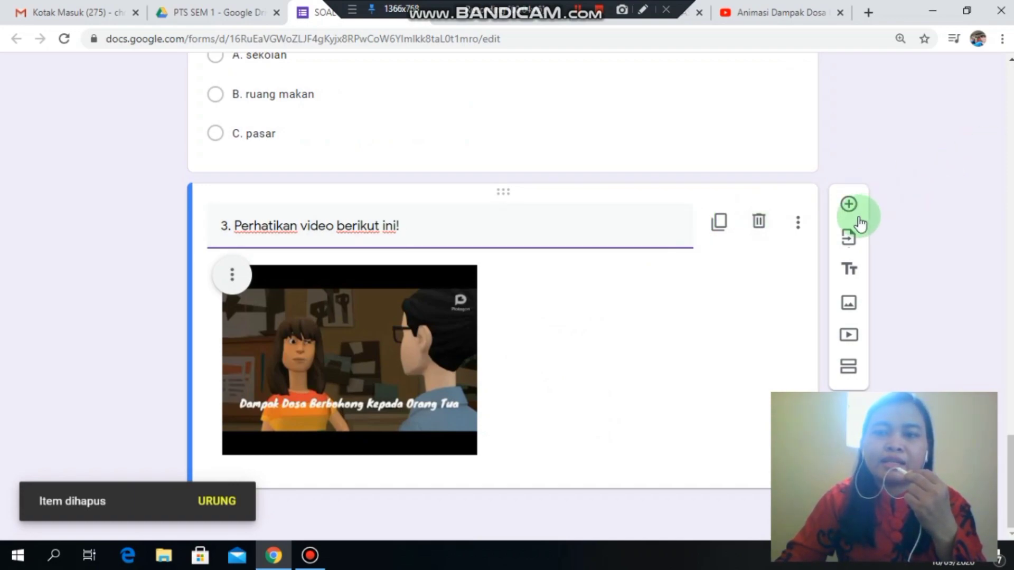
click(848, 203)
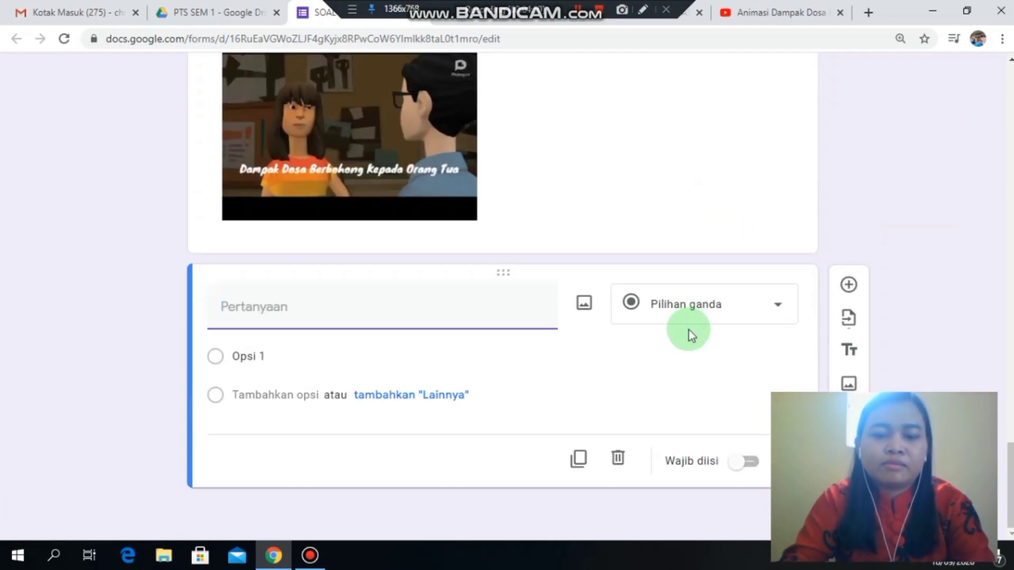
text(T)
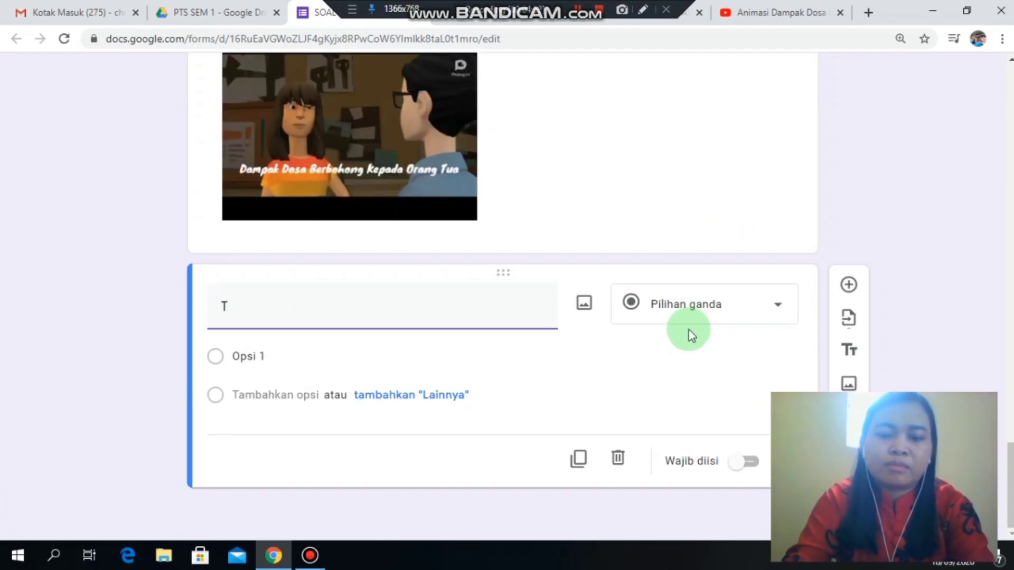
key(BackSpace)
text(Si)
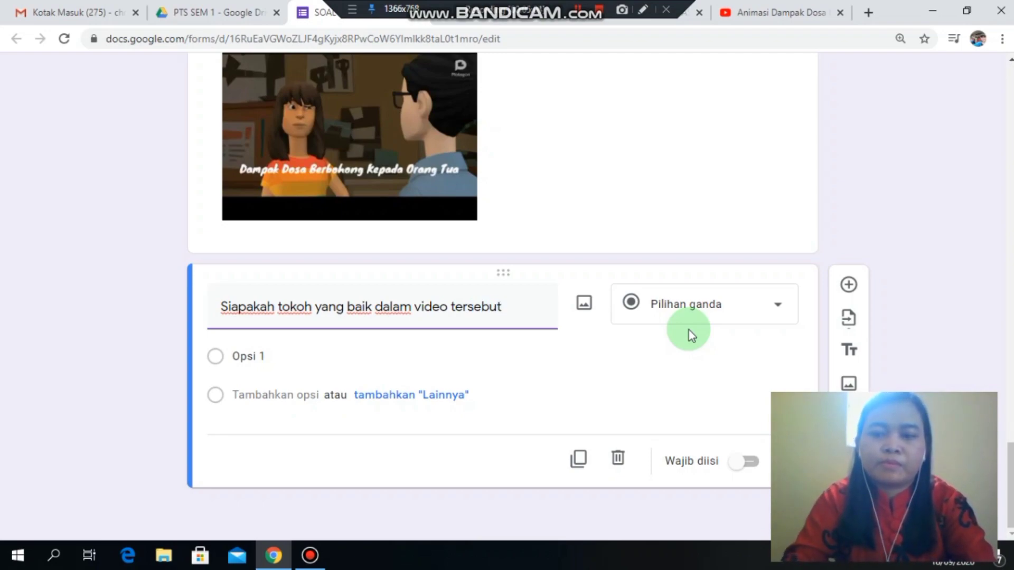
text(?)
click(412, 372)
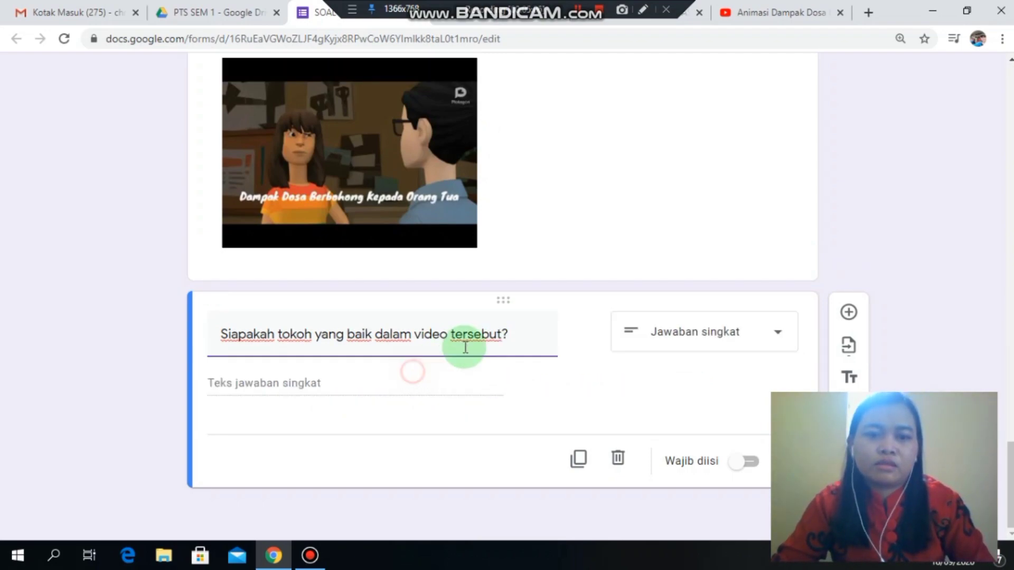
click(697, 337)
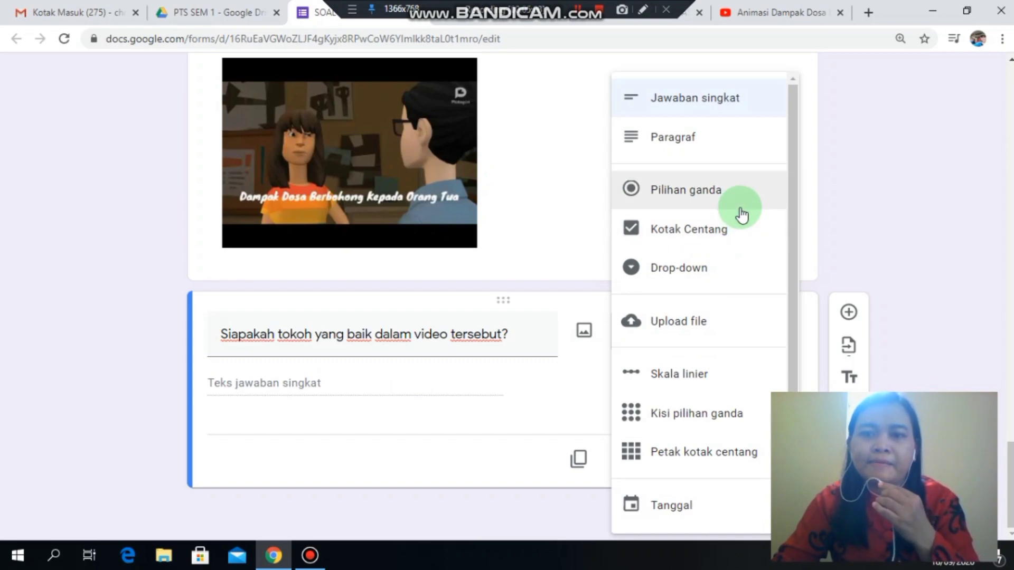
click(741, 213)
- Enter the answer options "A. Ana", "B. Ani" and "C. Tina" for the video question and make it required
click(355, 378)
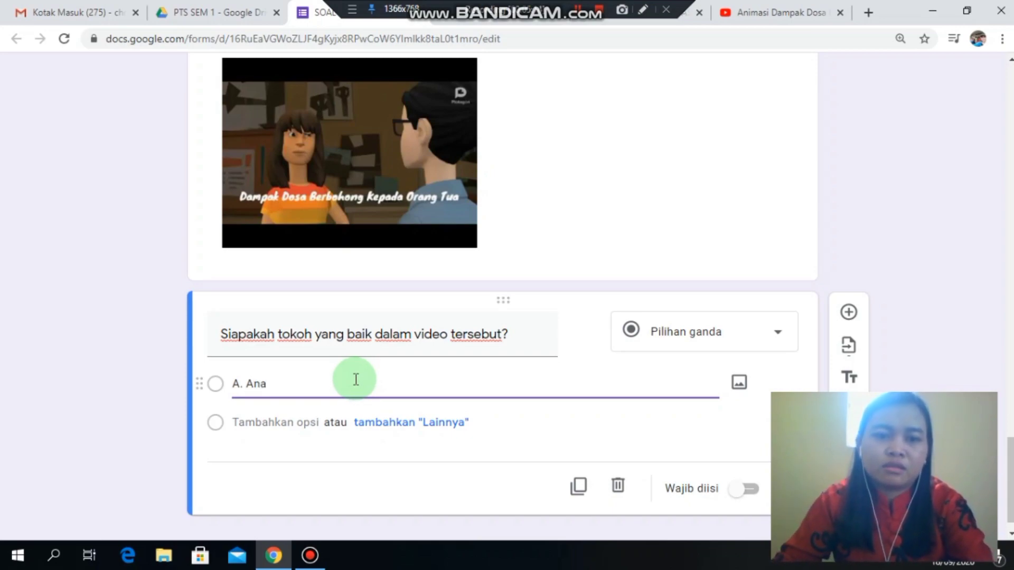
click(301, 422)
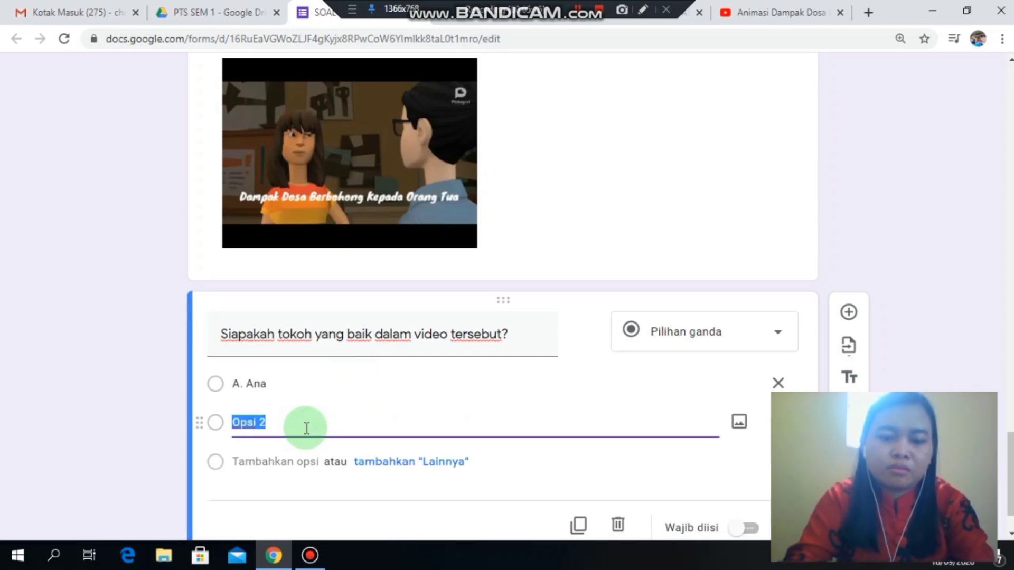
text(B. Ani)
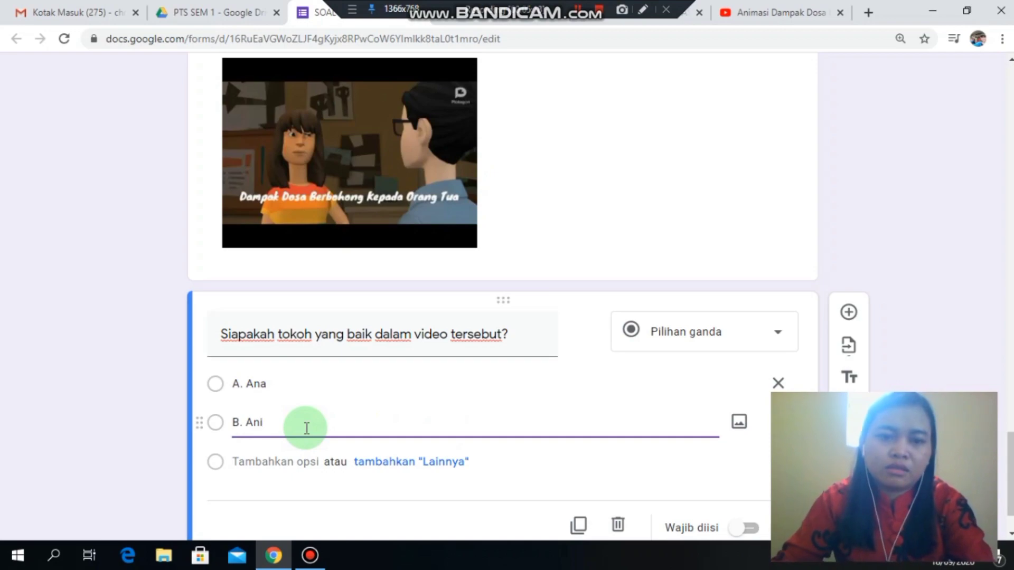
click(289, 460)
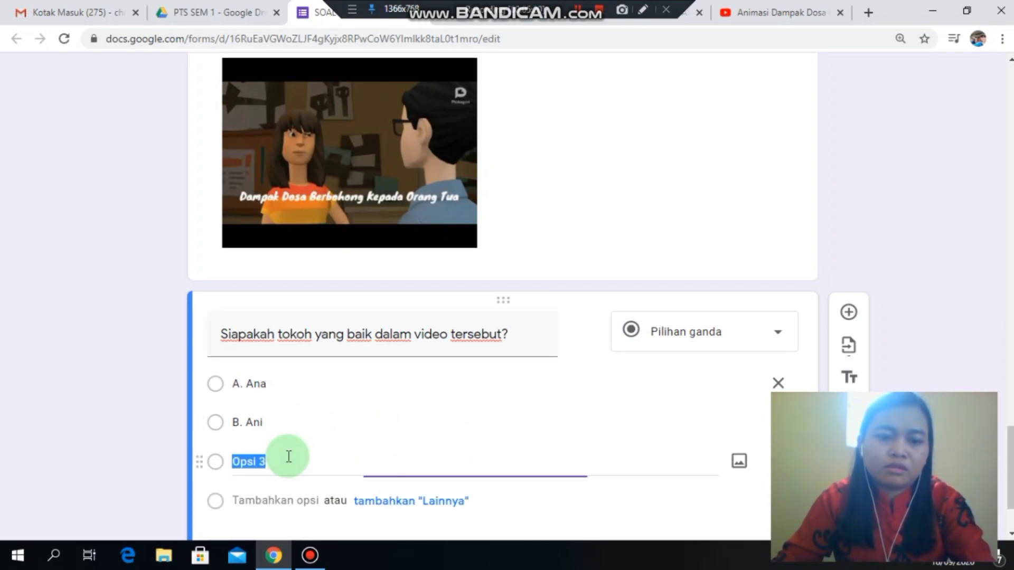
text(C. Tina)
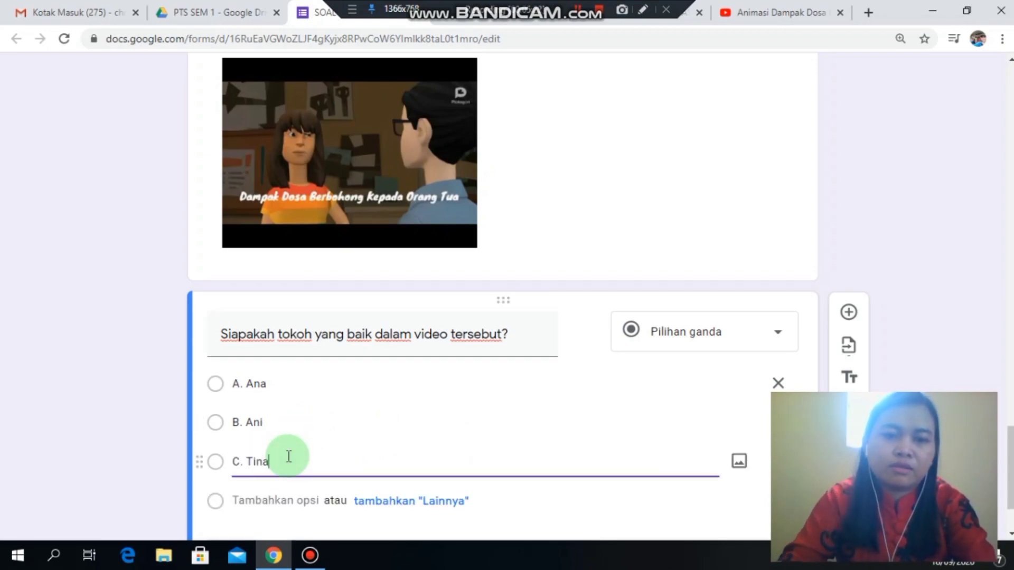
scroll(552, 424, down, 2)
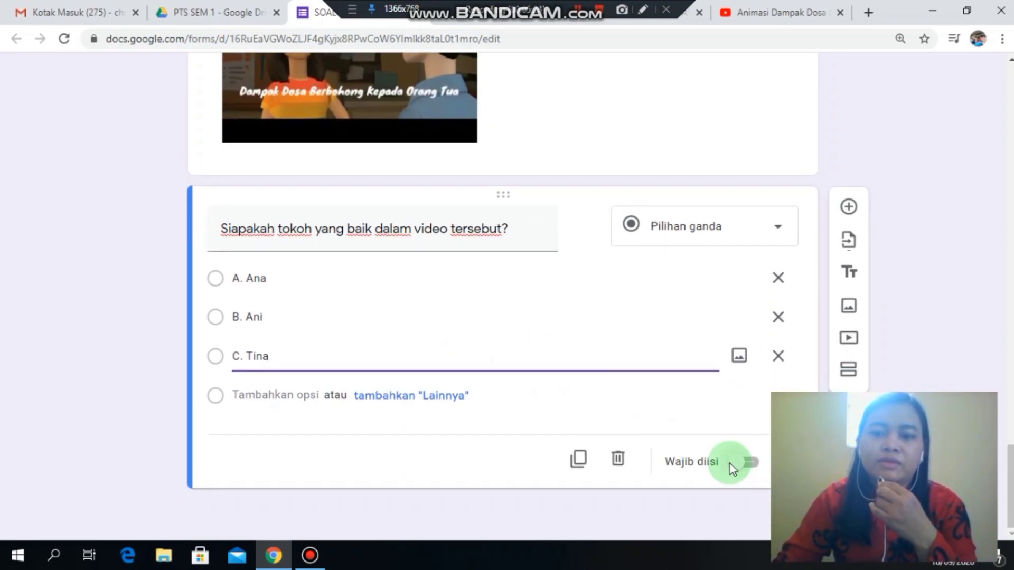
click(747, 463)
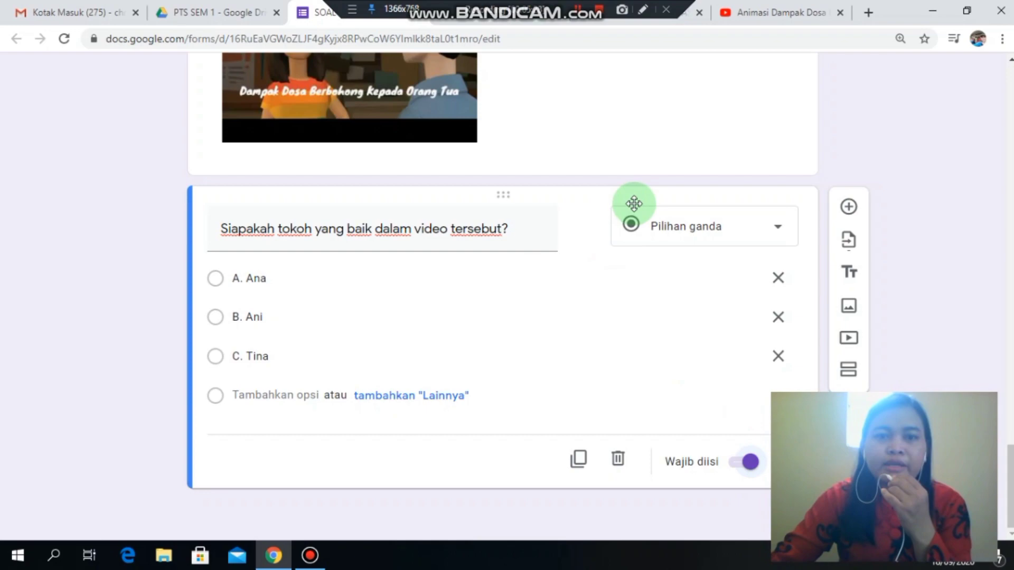
- Insert the image file 5d2db6786a293 from the gambar google form folder into option "A. sekolah" of question 2
scroll(634, 205, up, 7)
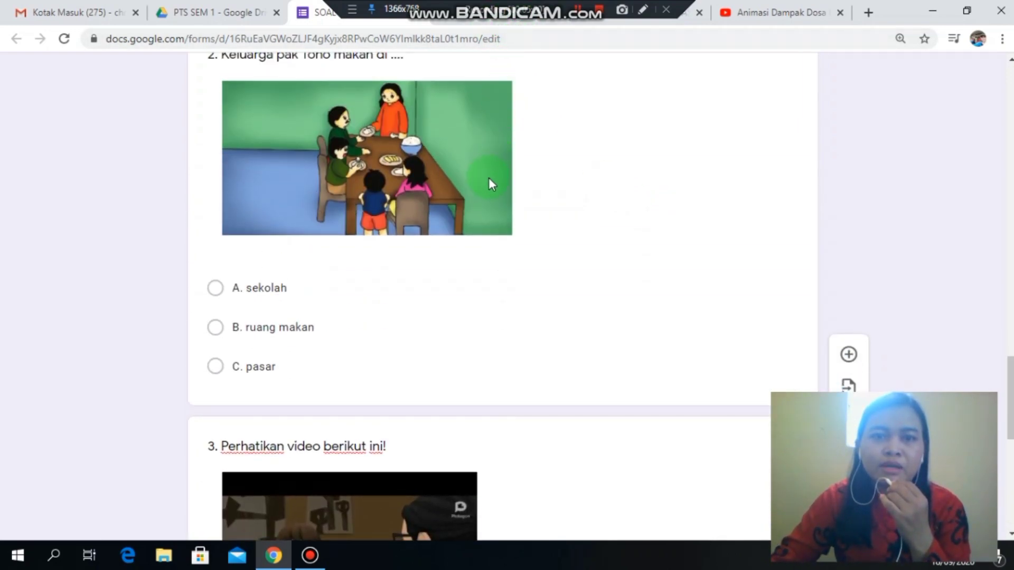
click(571, 229)
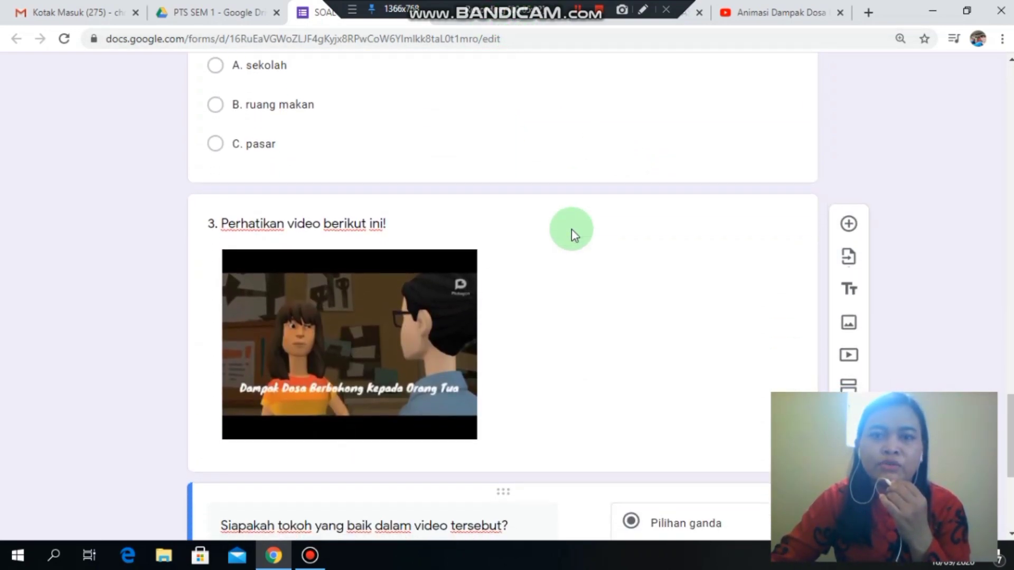
scroll(571, 229, up, 1)
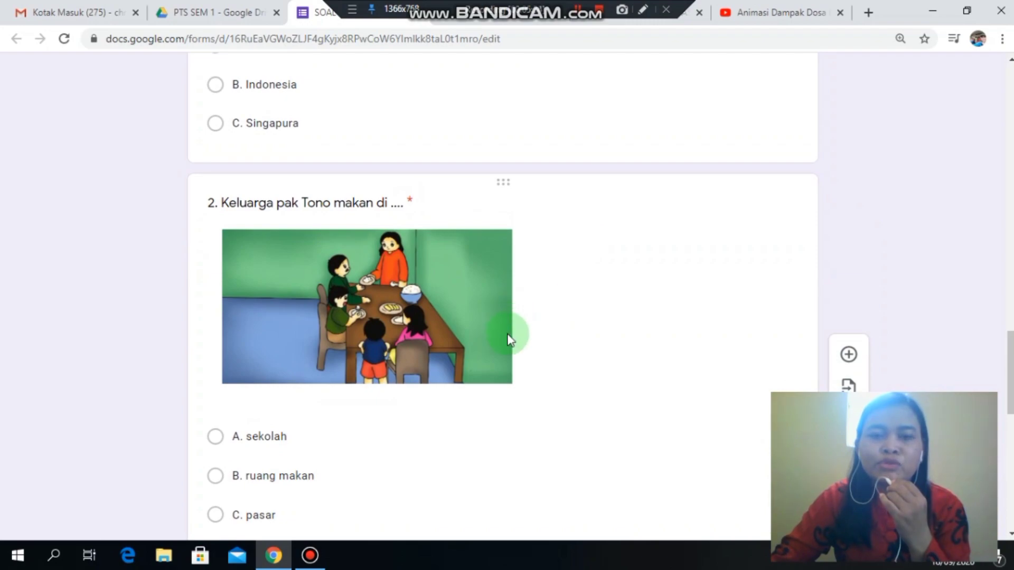
scroll(511, 323, down, 4)
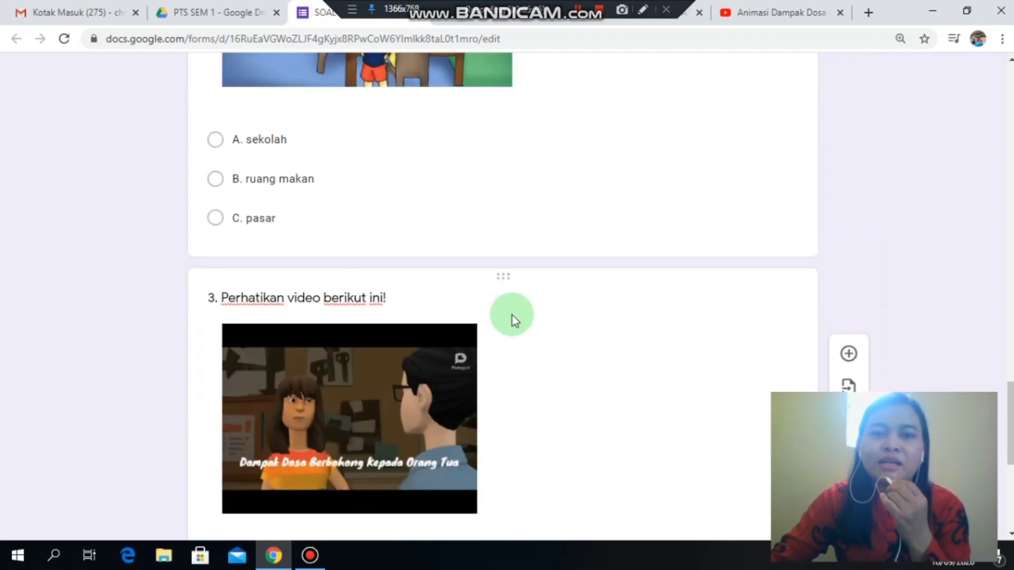
click(450, 143)
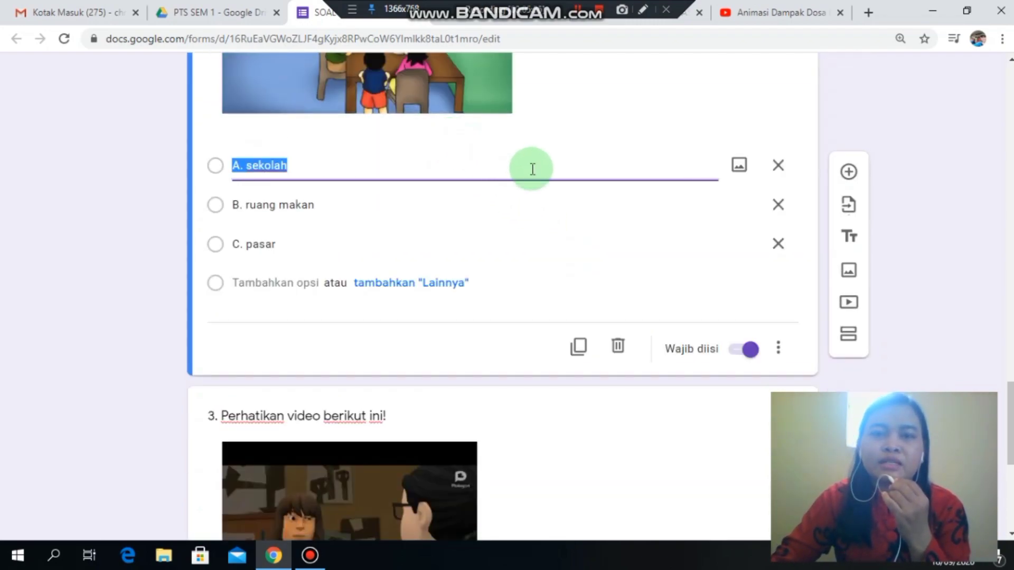
click(742, 167)
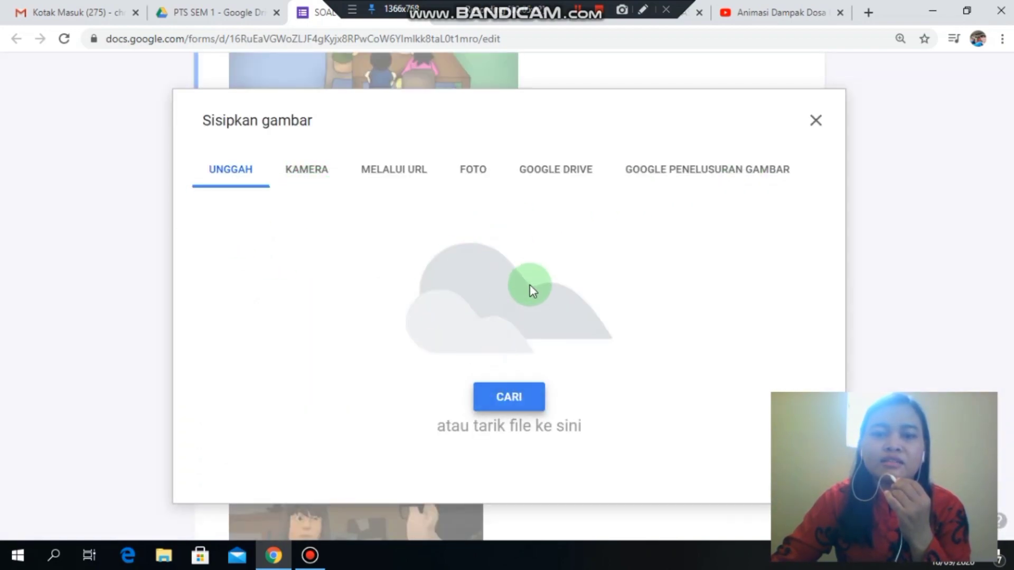
click(544, 295)
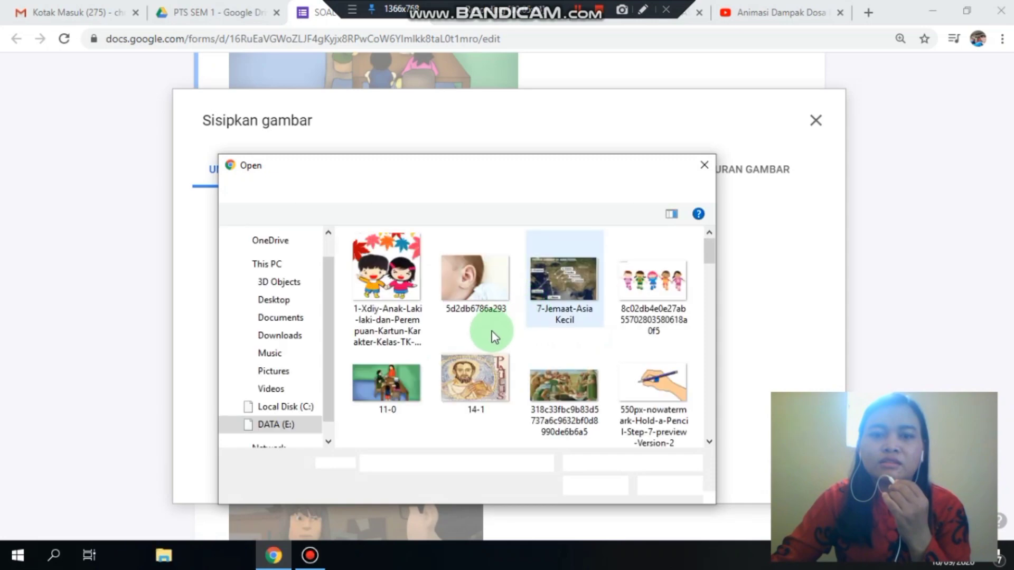
click(473, 286)
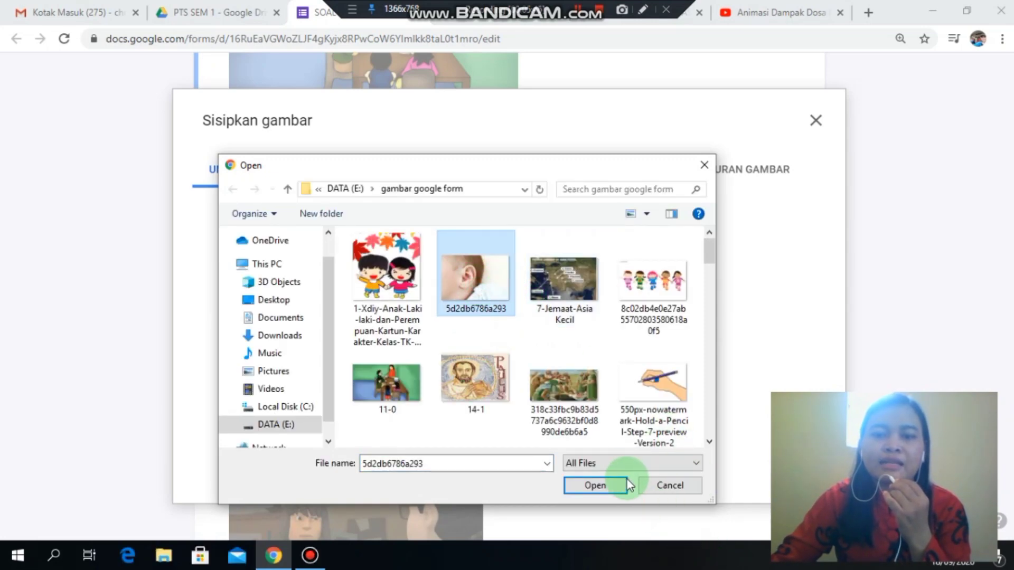
click(596, 485)
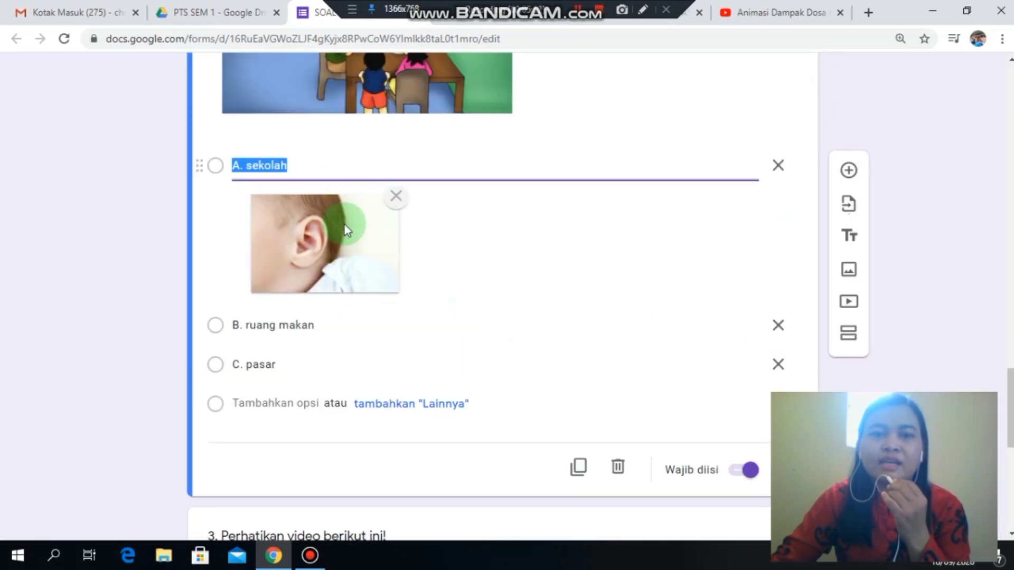
- Cancel inserting an image for option "B. ruang makan" and remove the picture from option "A. sekolah"
click(374, 319)
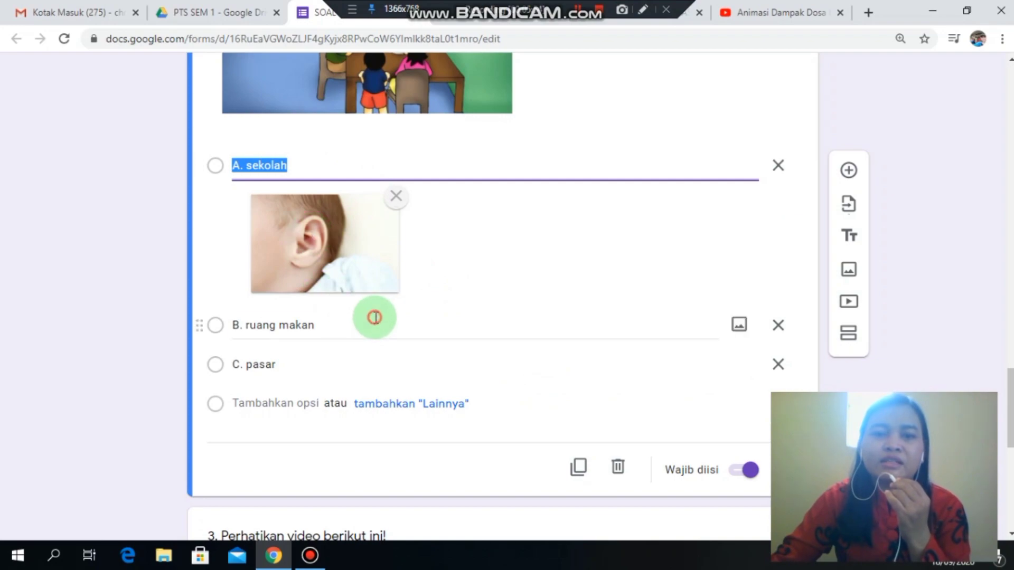
click(739, 324)
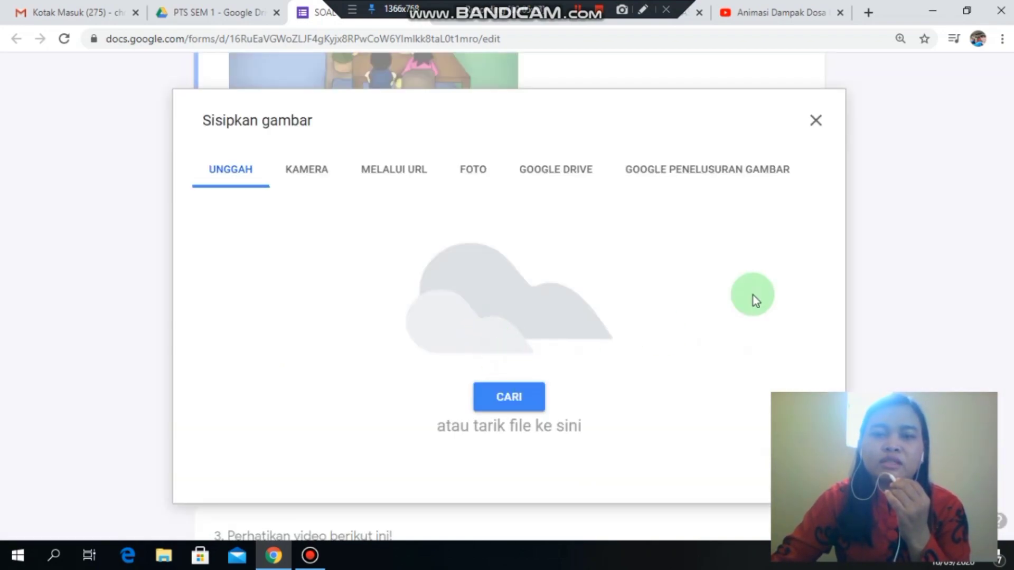
click(816, 120)
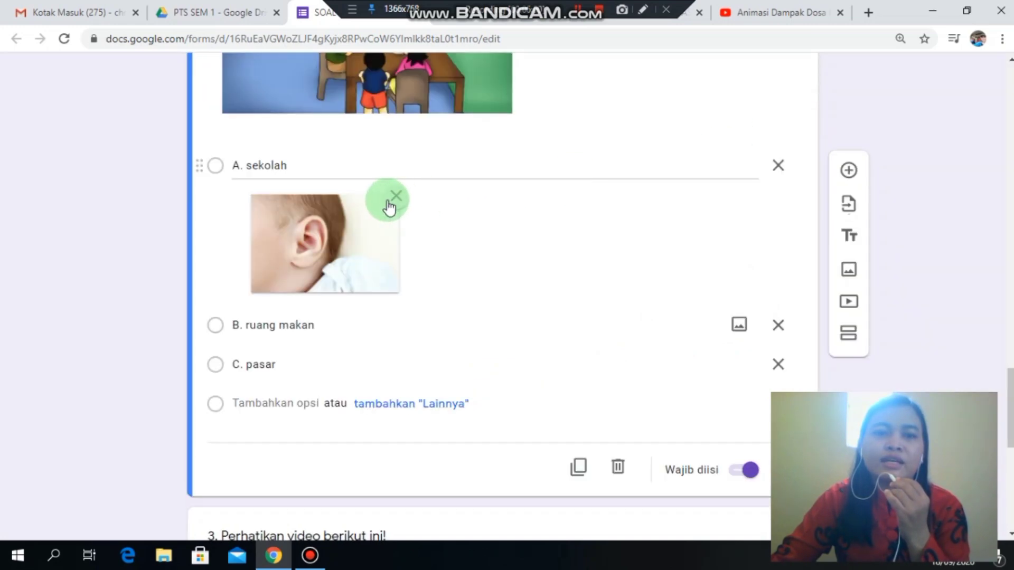
click(395, 200)
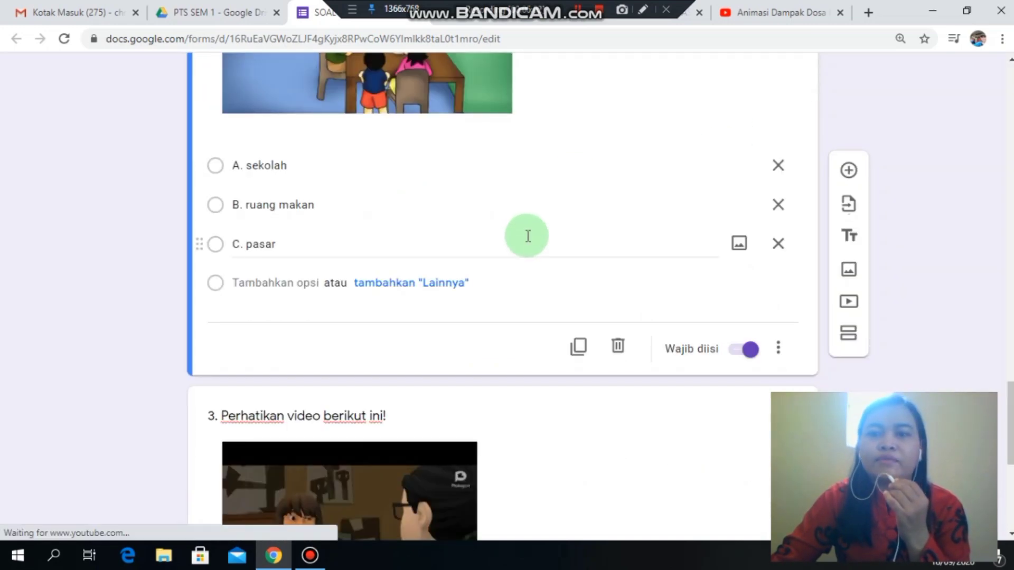
- Turn on "Jadikan ini sebagai kuis" in the form's settings to make it a quiz
scroll(625, 259, up, 20)
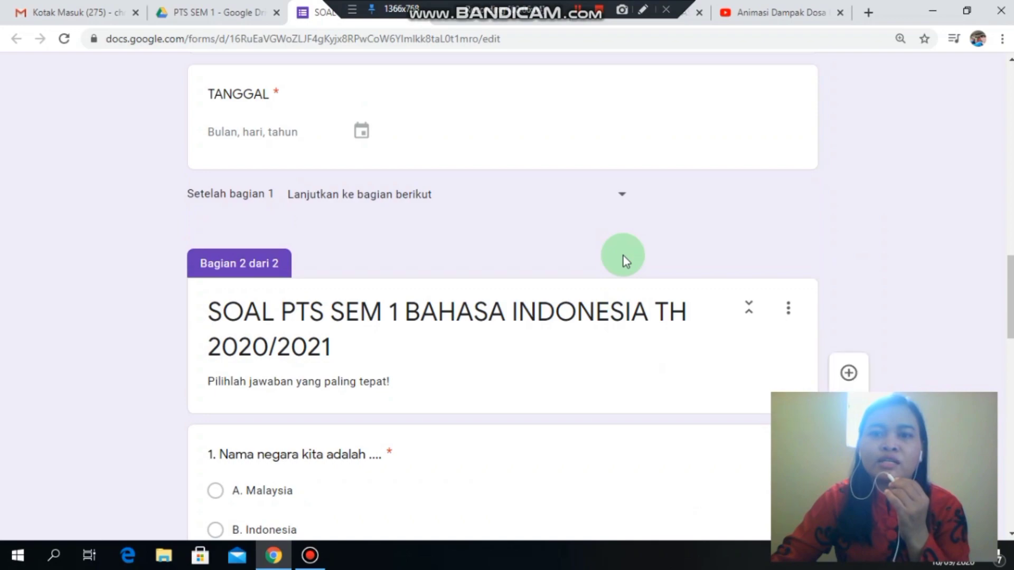
scroll(625, 259, down, 3)
scroll(625, 259, up, 15)
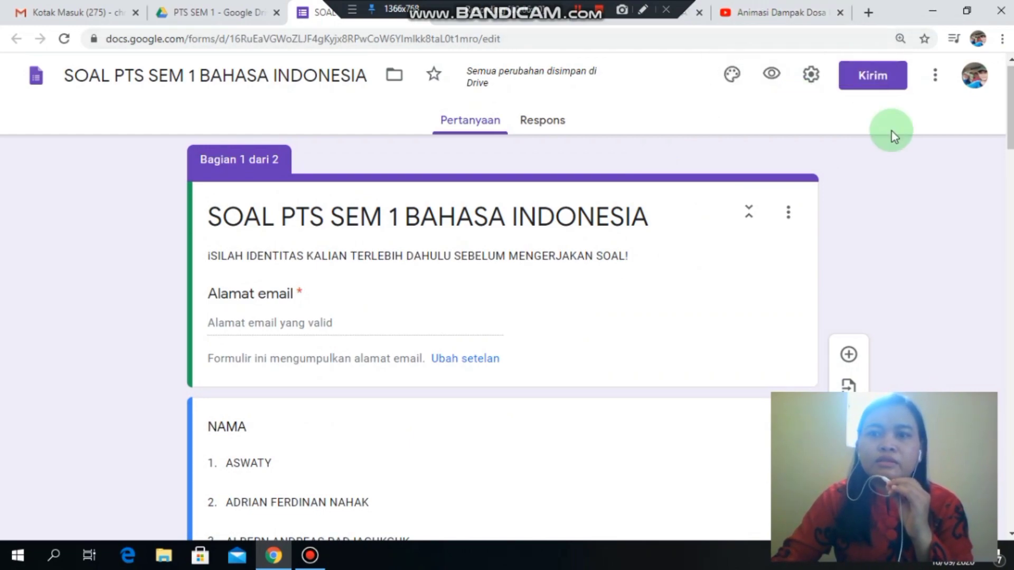
click(811, 79)
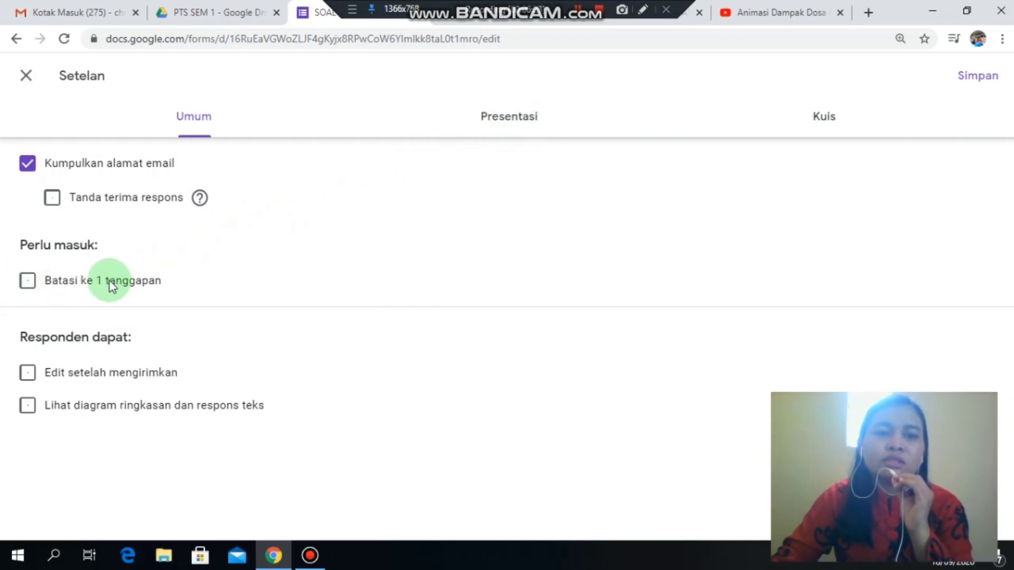
click(511, 121)
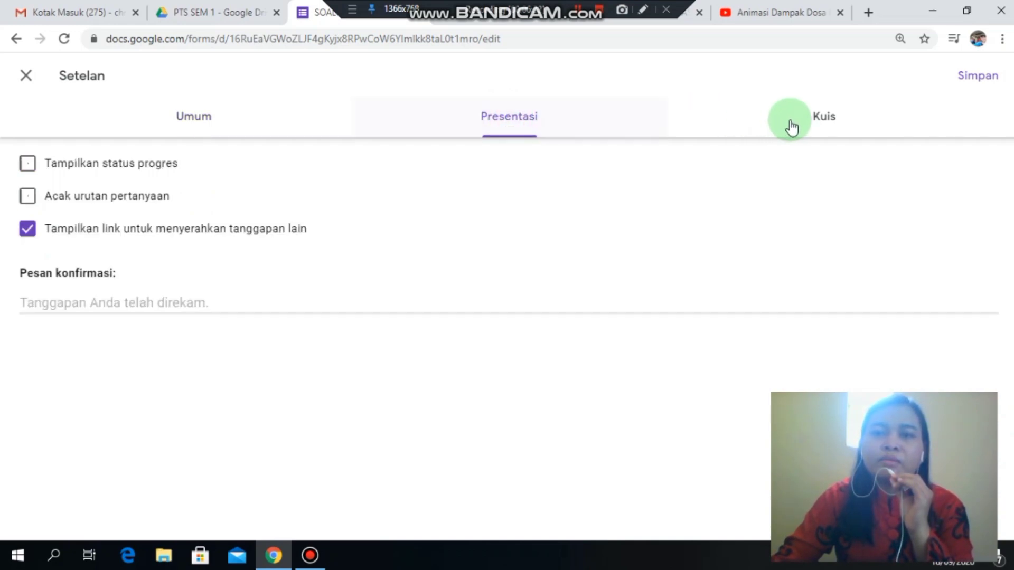
click(818, 121)
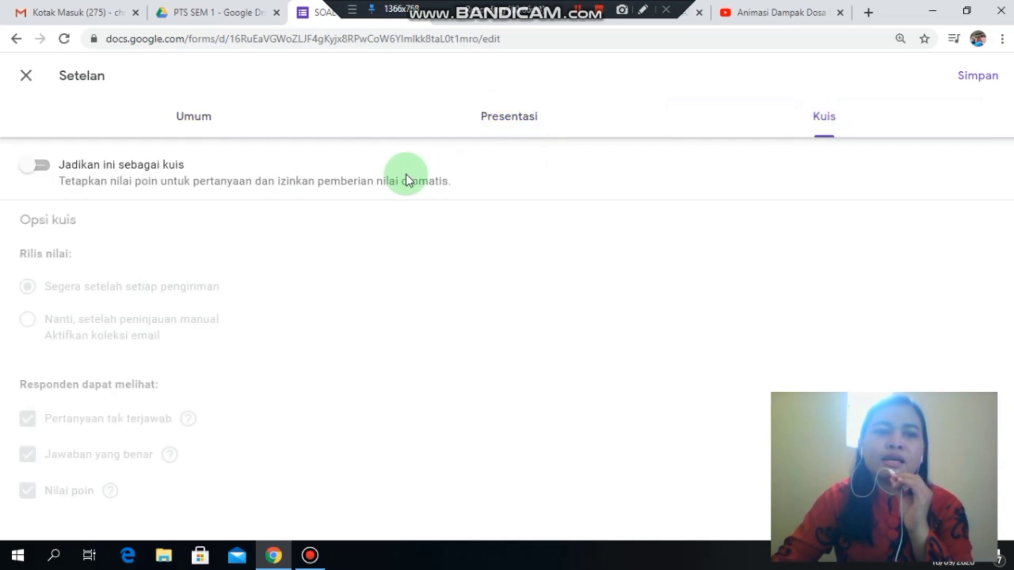
click(45, 168)
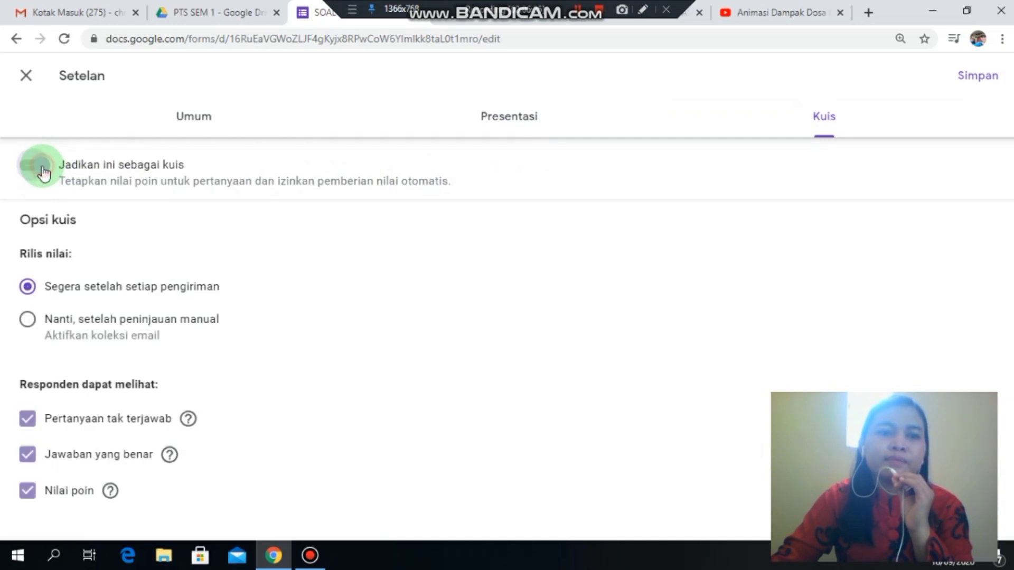
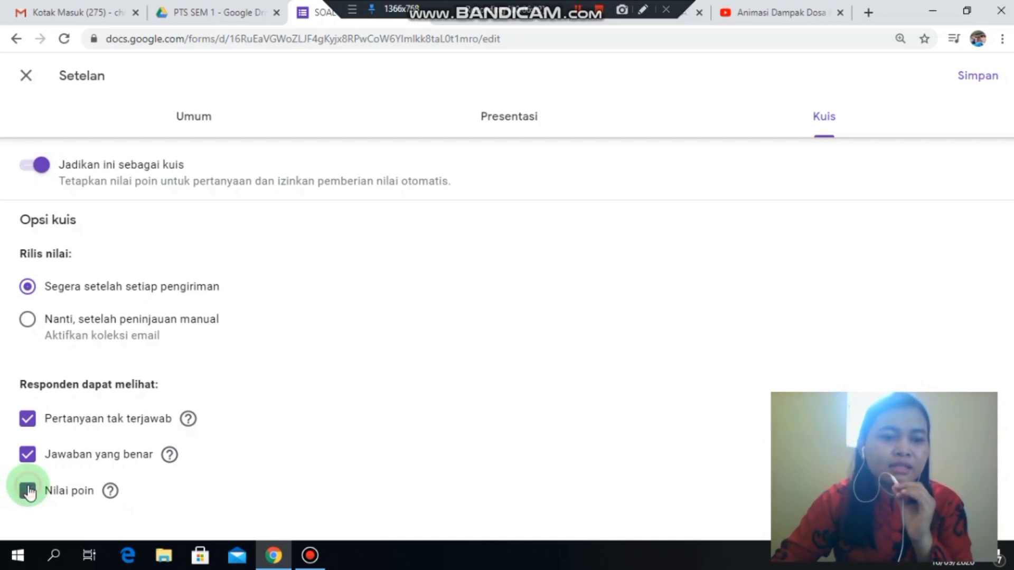
- Disable "Pertanyaan tak terjawab", "Jawaban yang benar" and "Nilai poin" for respondents and save the settings
click(29, 492)
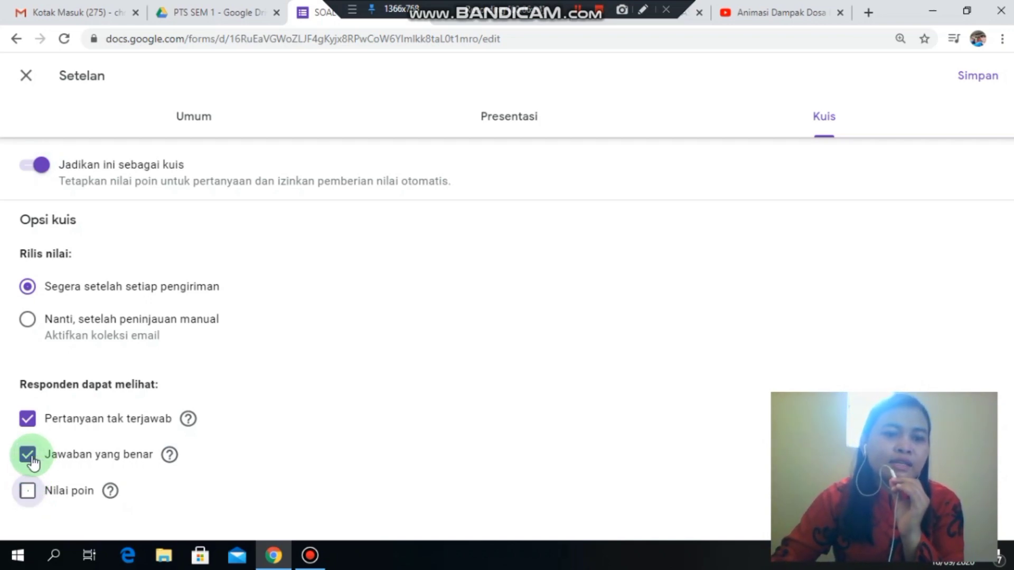
click(29, 419)
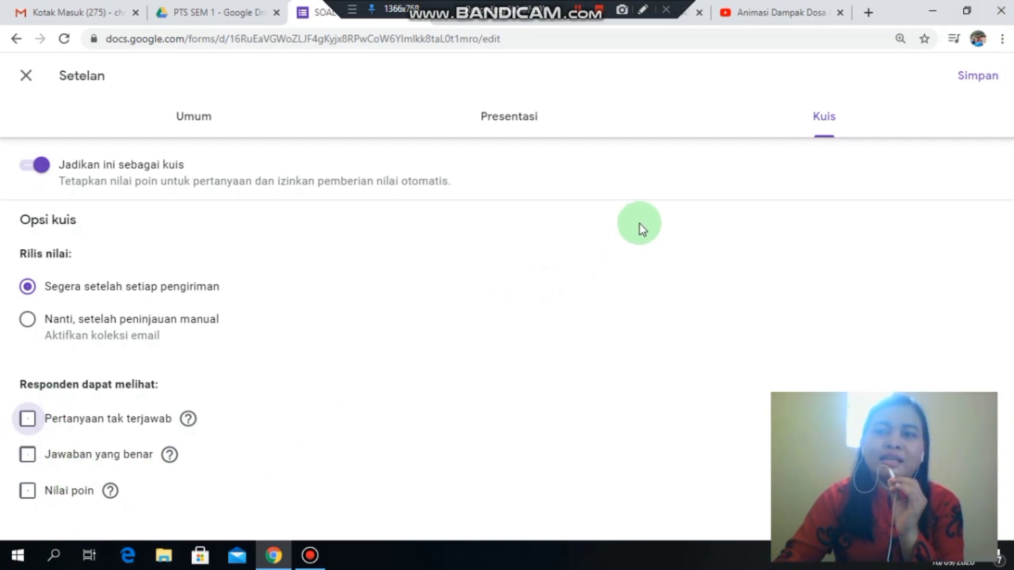
click(977, 82)
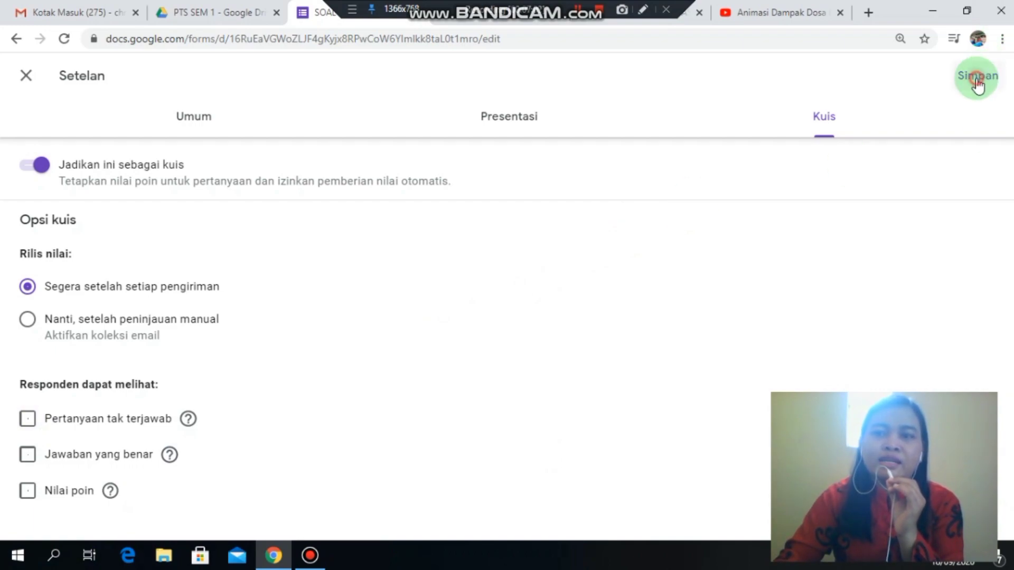
click(446, 237)
- Open the answer key of question 2 and set its value to 10 points
scroll(460, 259, down, 20)
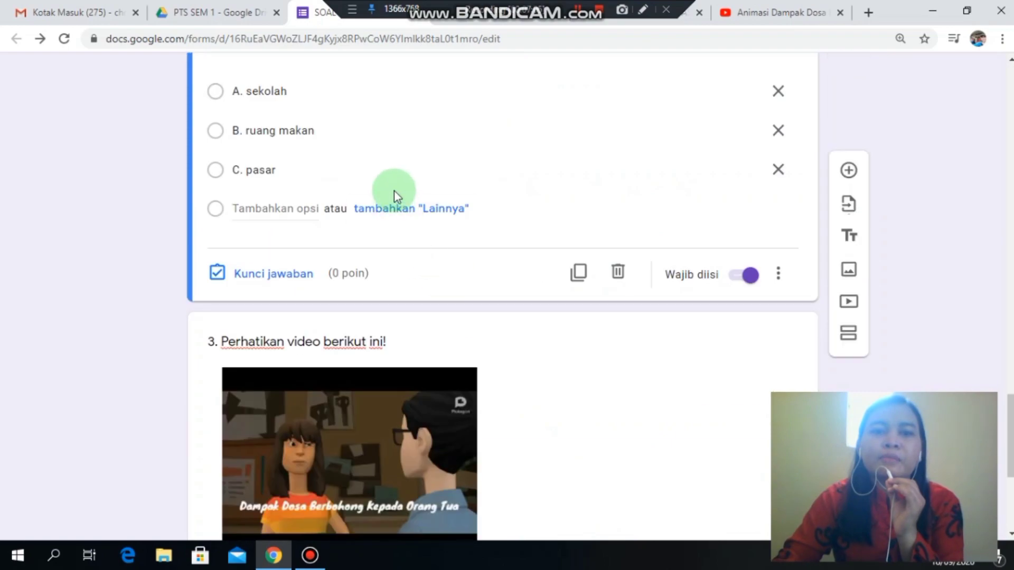
click(403, 164)
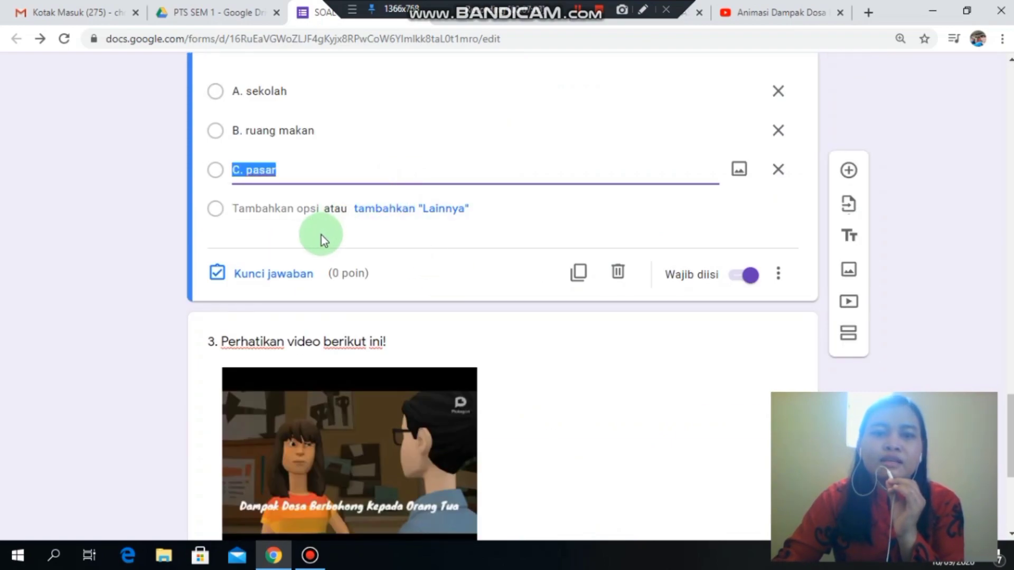
click(271, 274)
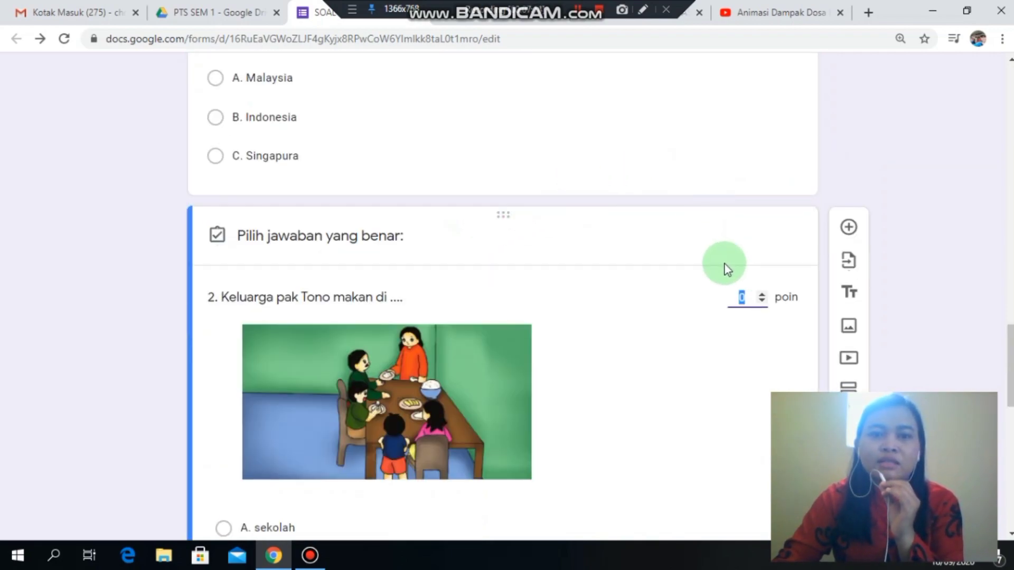
text(10)
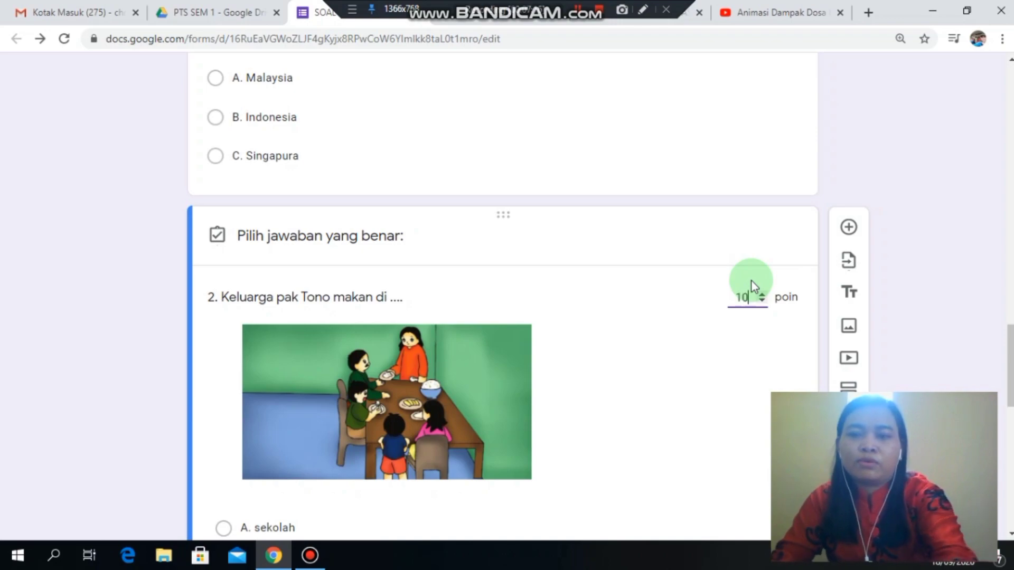
scroll(595, 201, up, 1)
click(593, 199)
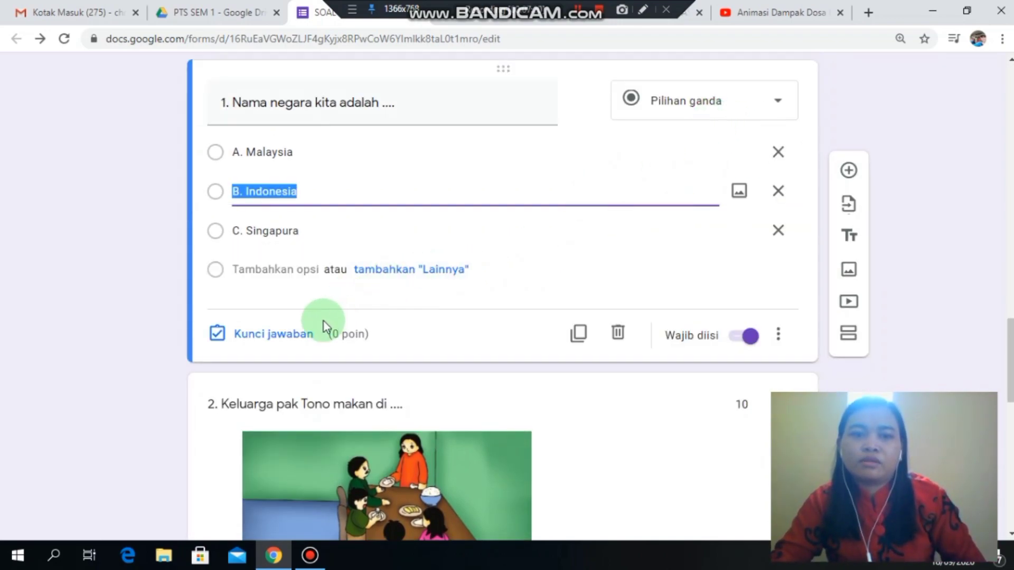
scroll(429, 404, down, 8)
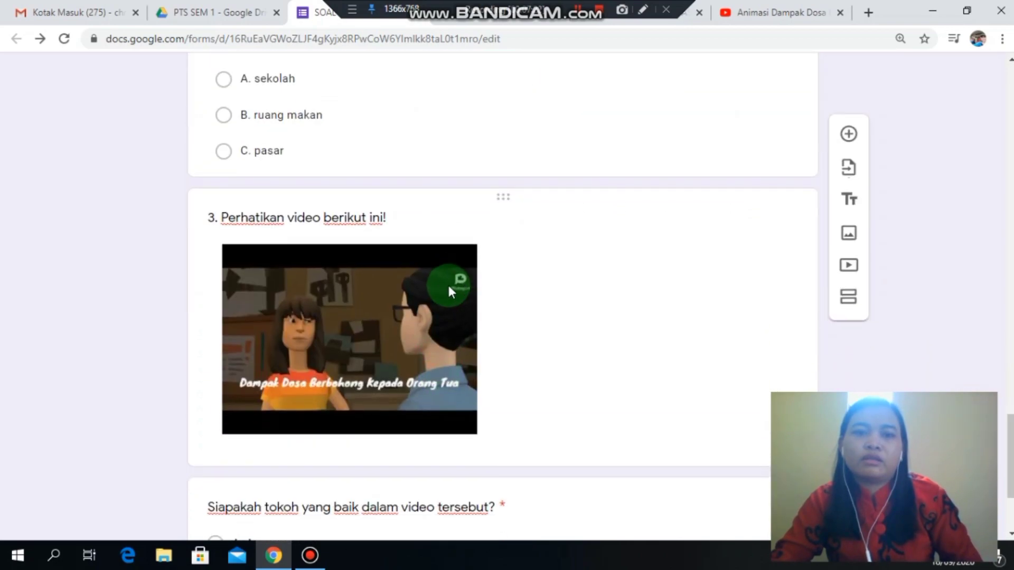
scroll(455, 170, up, 2)
- Set question 2 to 40 points and mark "B. ruang makan" as its correct answer
click(455, 170)
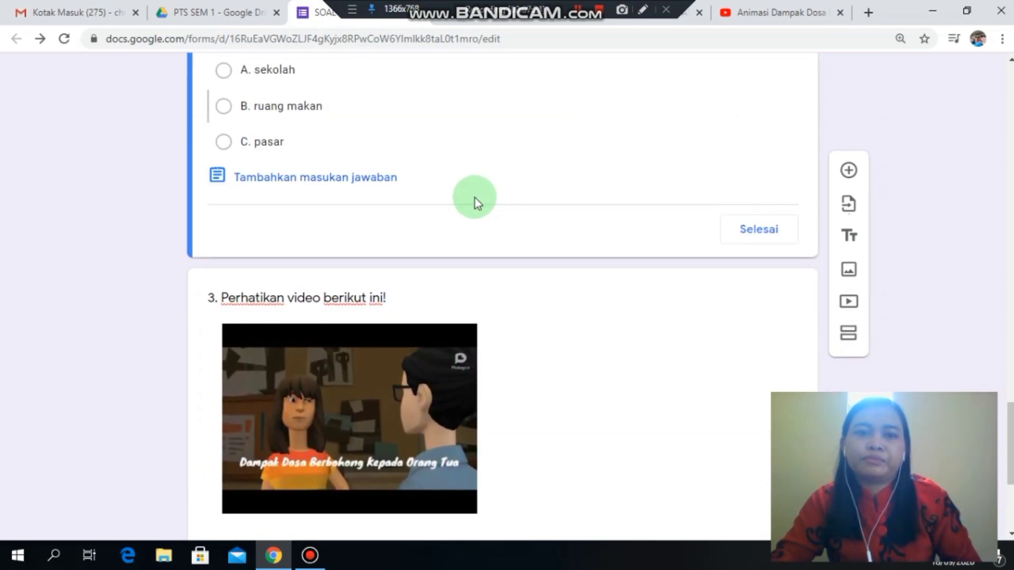
scroll(473, 201, up, 5)
scroll(418, 207, up, 1)
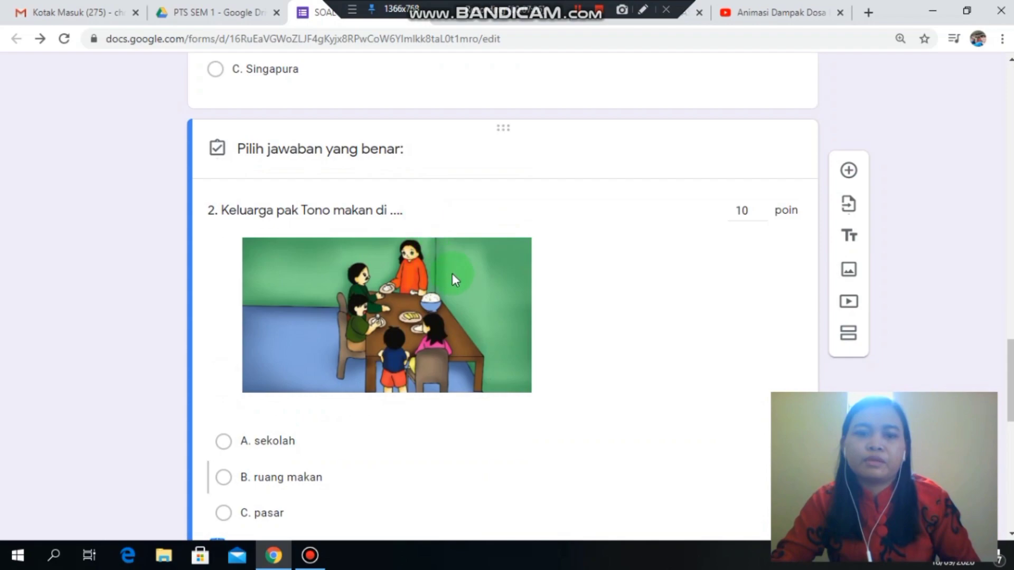
scroll(528, 269, up, 1)
click(629, 262)
click(751, 284)
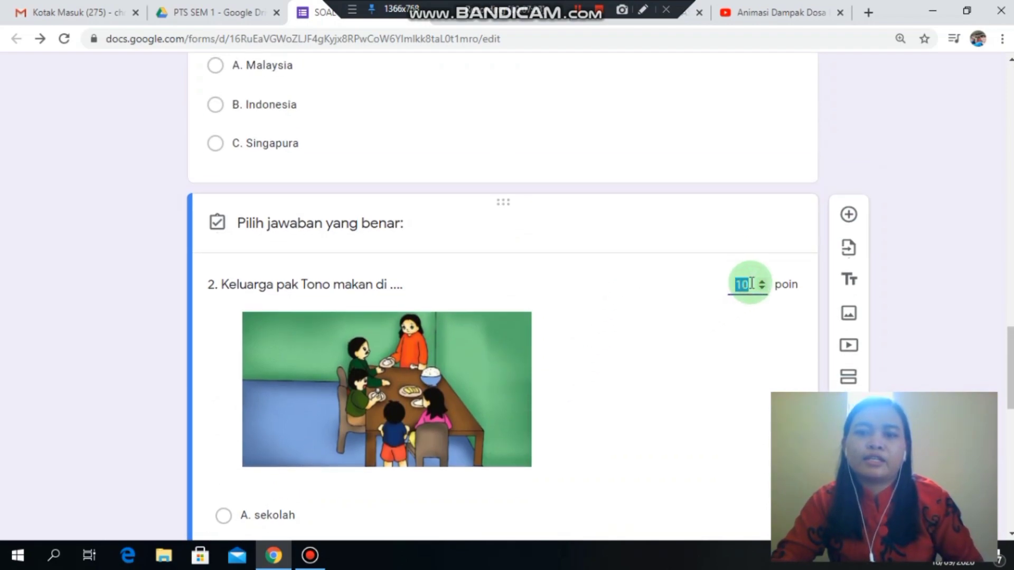
text(4)
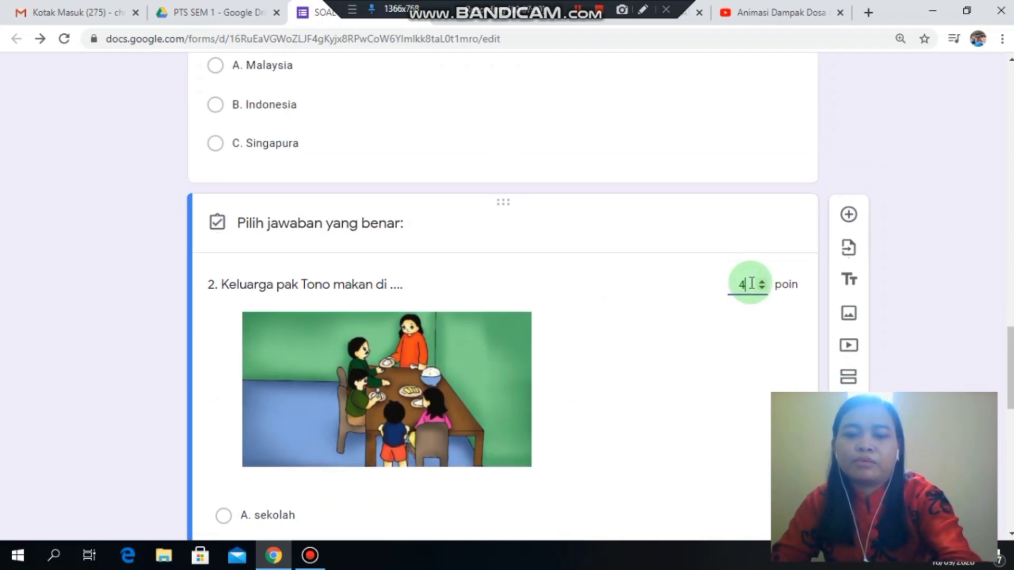
text(0)
scroll(570, 325, down, 4)
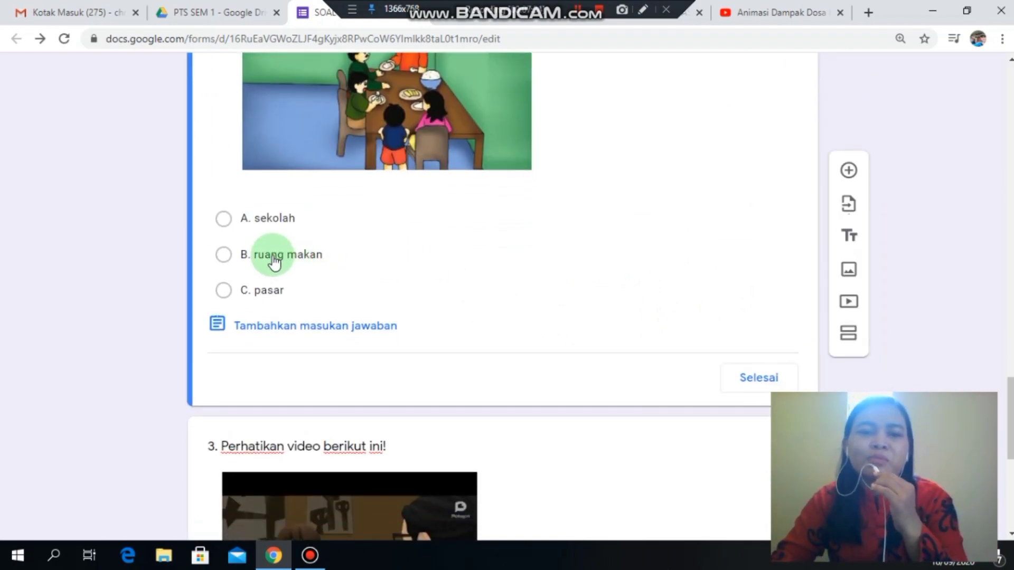
click(226, 255)
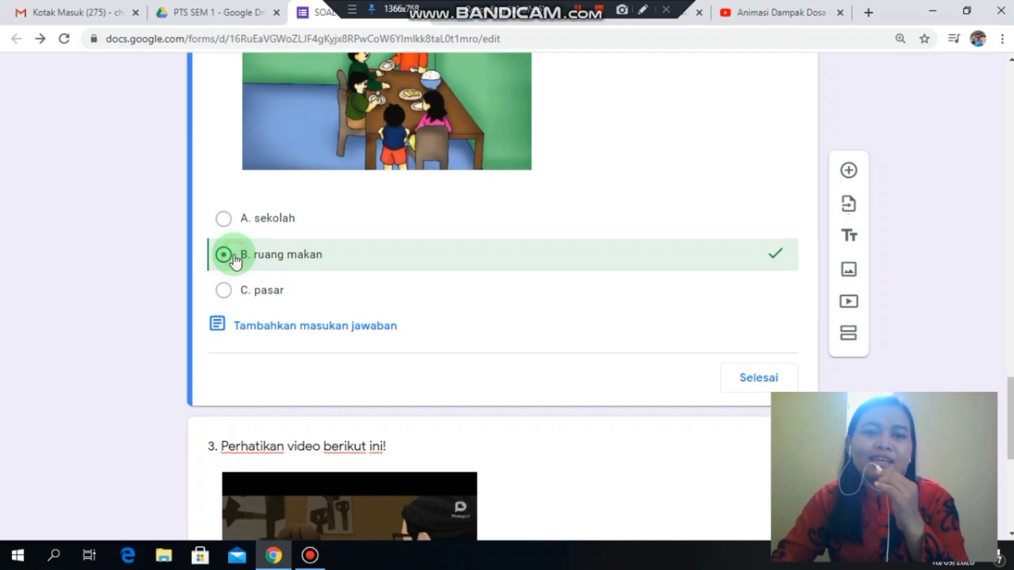
- Finish question 2's answer key, and set question 1 to 10 points with "B. Indonesia" as its correct answer
click(758, 377)
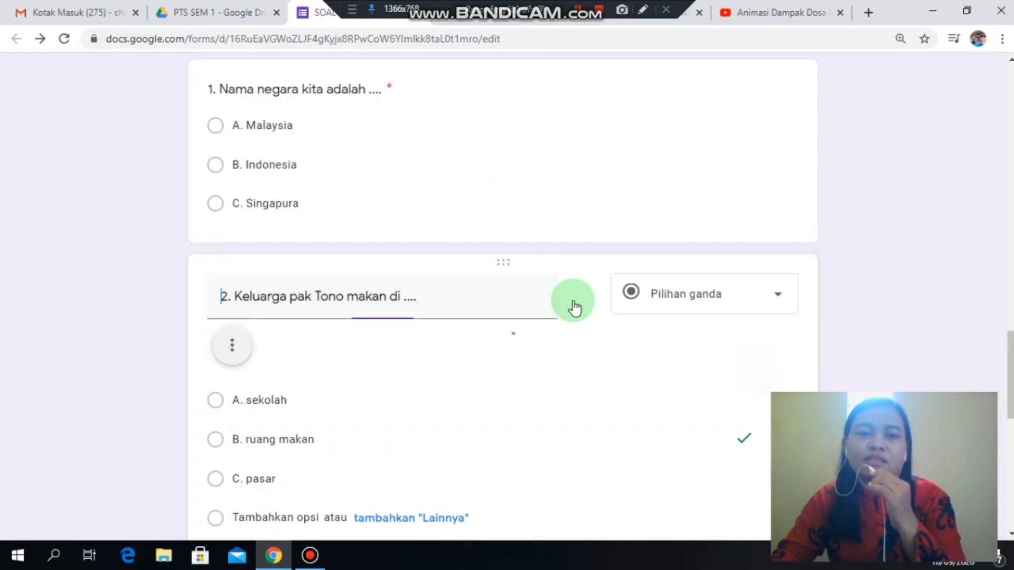
click(327, 161)
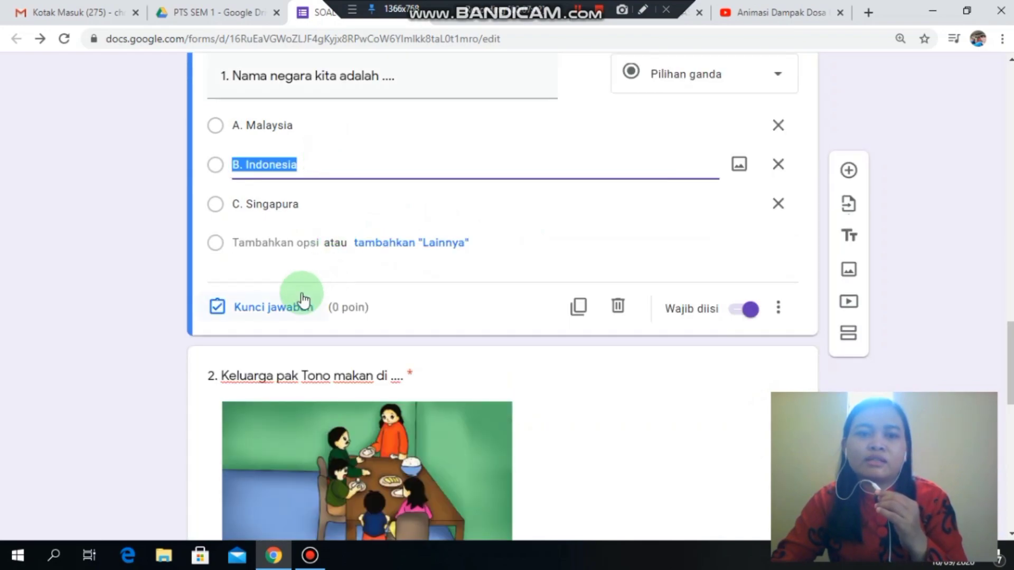
click(281, 314)
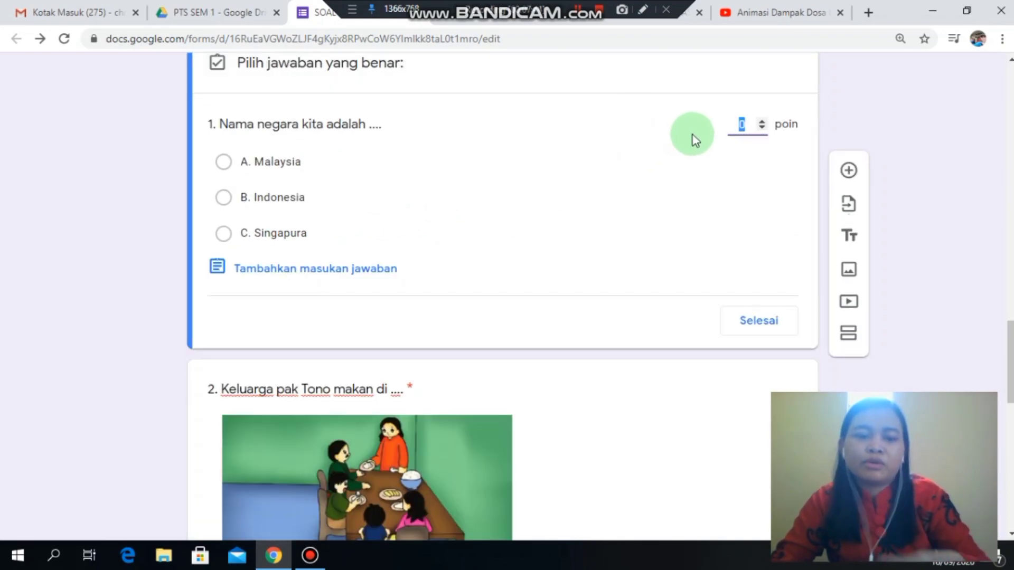
text(10)
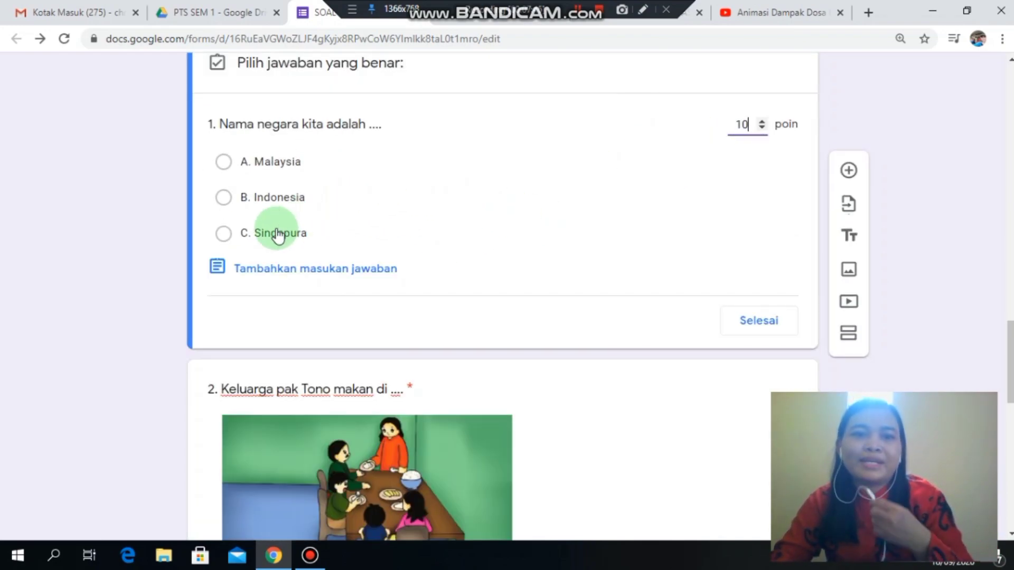
click(300, 203)
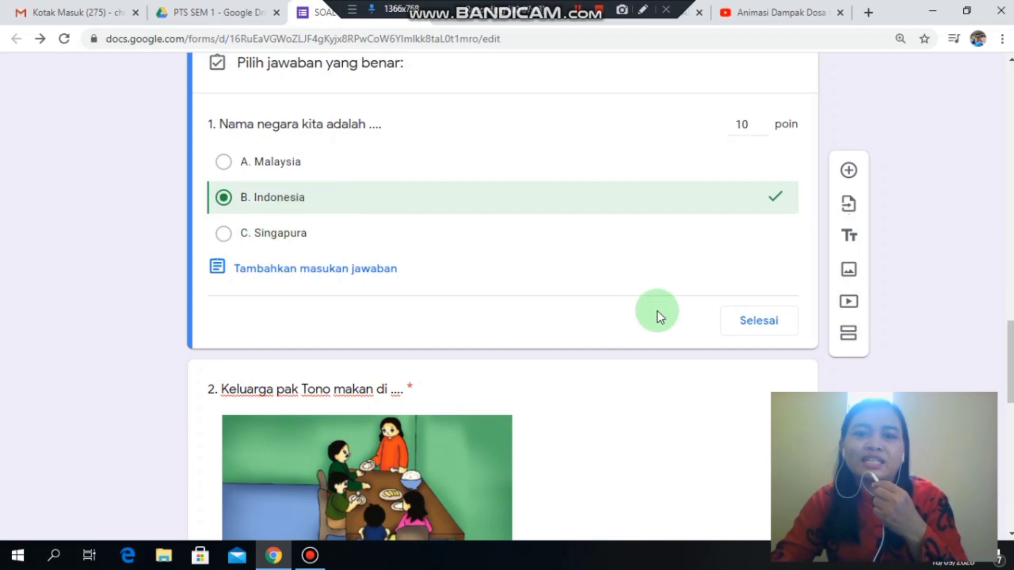
click(771, 323)
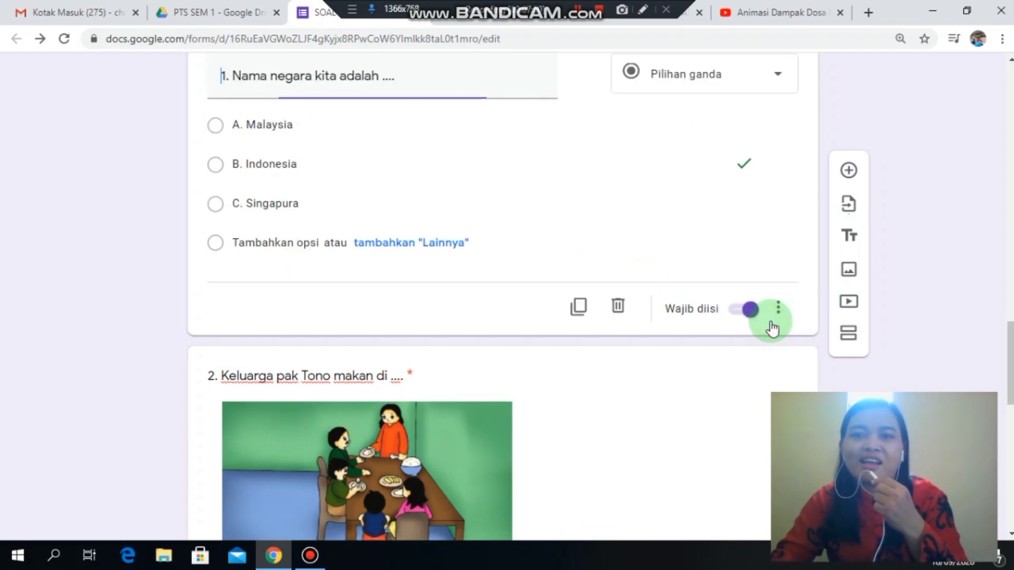
- Set the question "Siapakah tokoh yang baik dalam video tersebut?" to 50 points and mark option B as its correct answer
scroll(552, 344, down, 3)
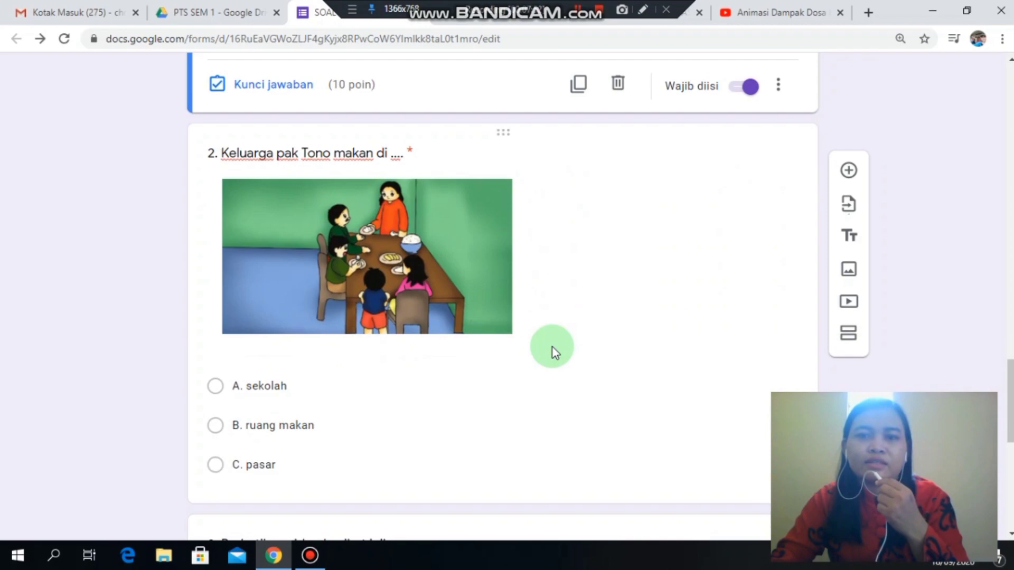
click(420, 422)
scroll(534, 369, up, 3)
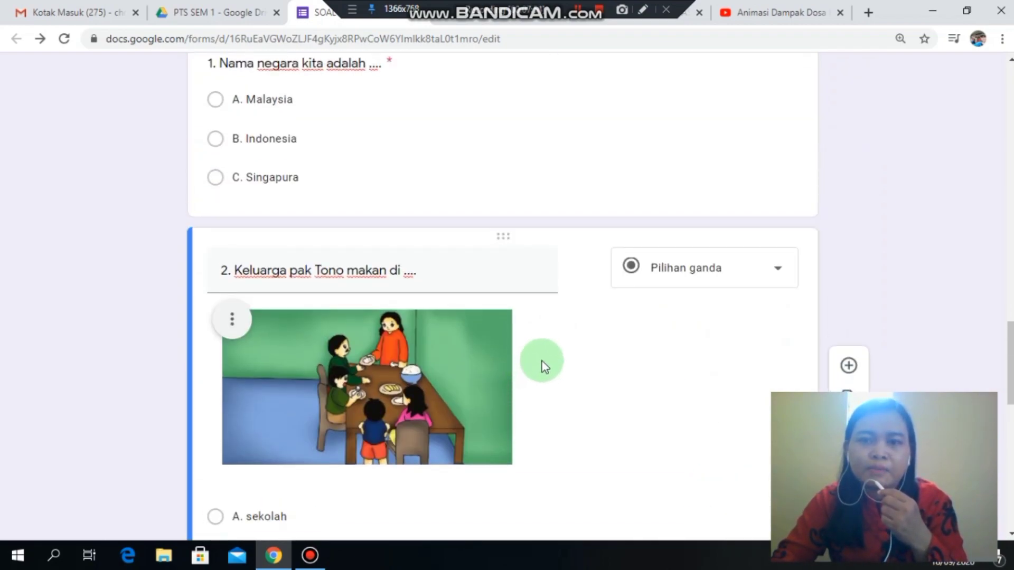
scroll(586, 364, down, 5)
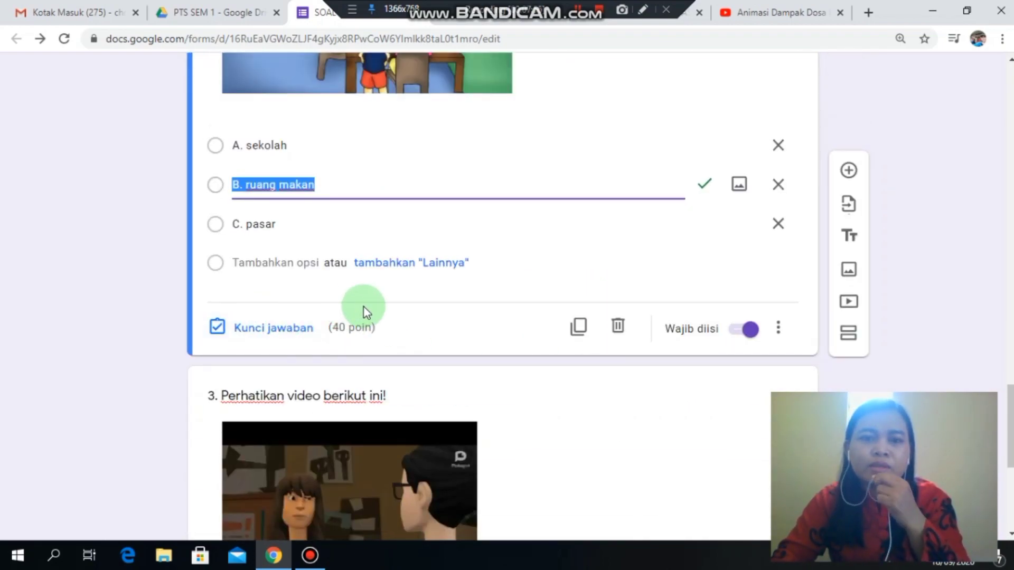
scroll(363, 327, down, 5)
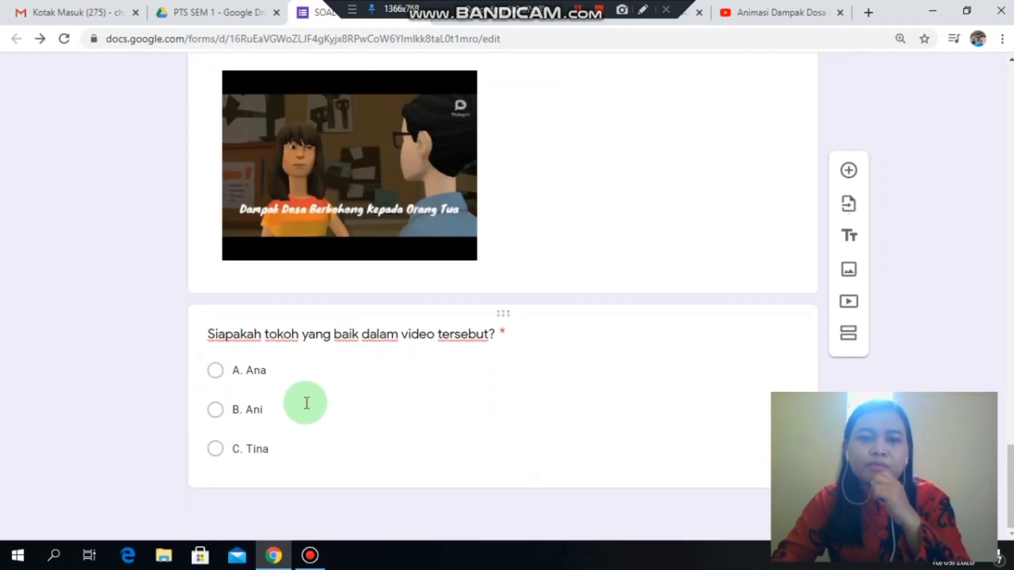
click(305, 403)
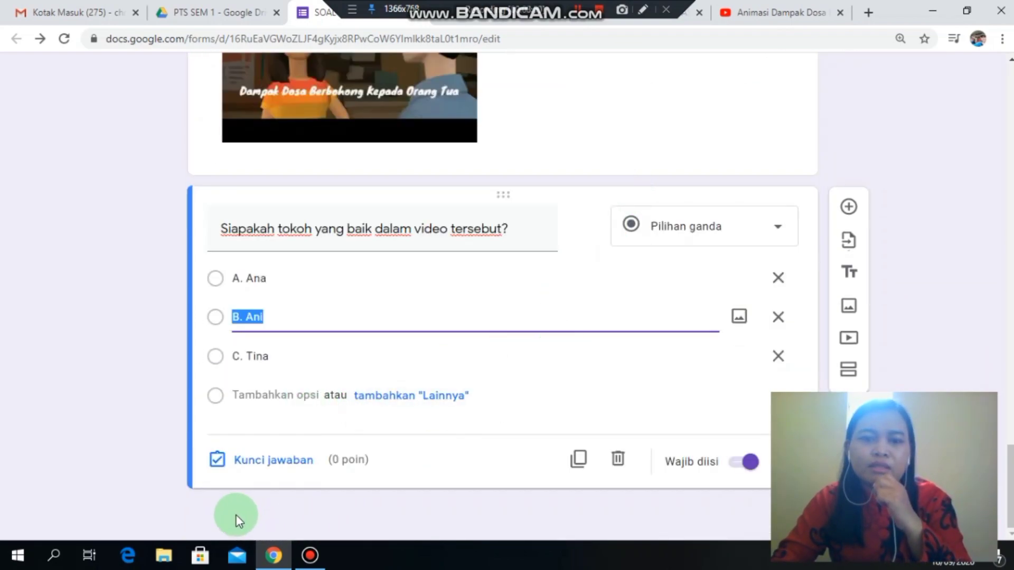
click(253, 460)
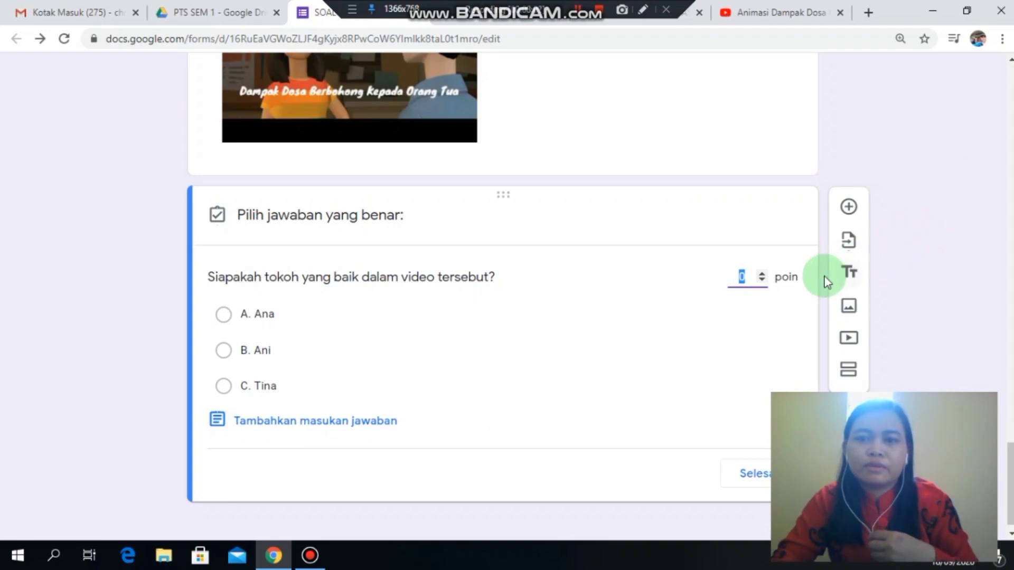
text(50)
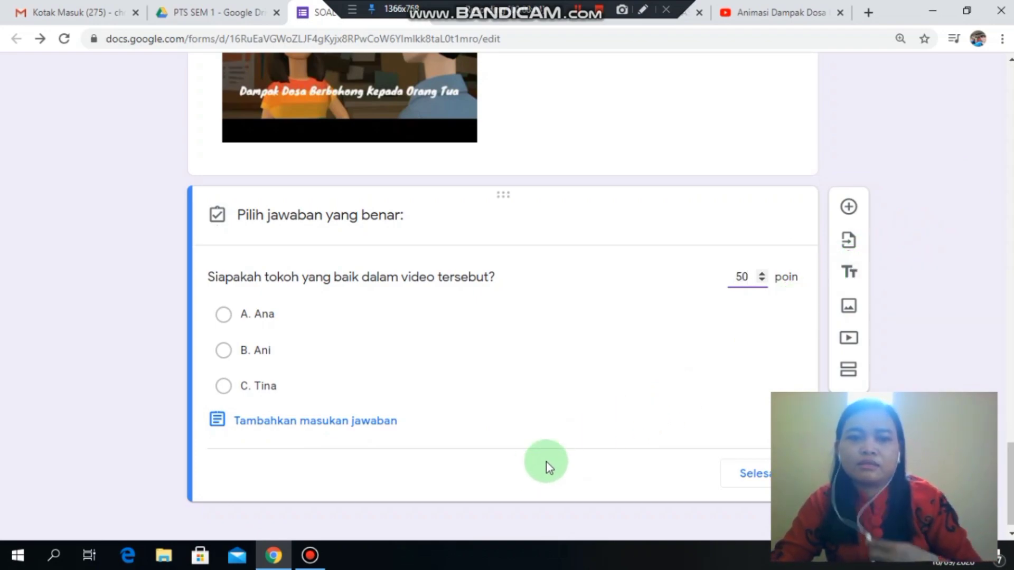
click(225, 350)
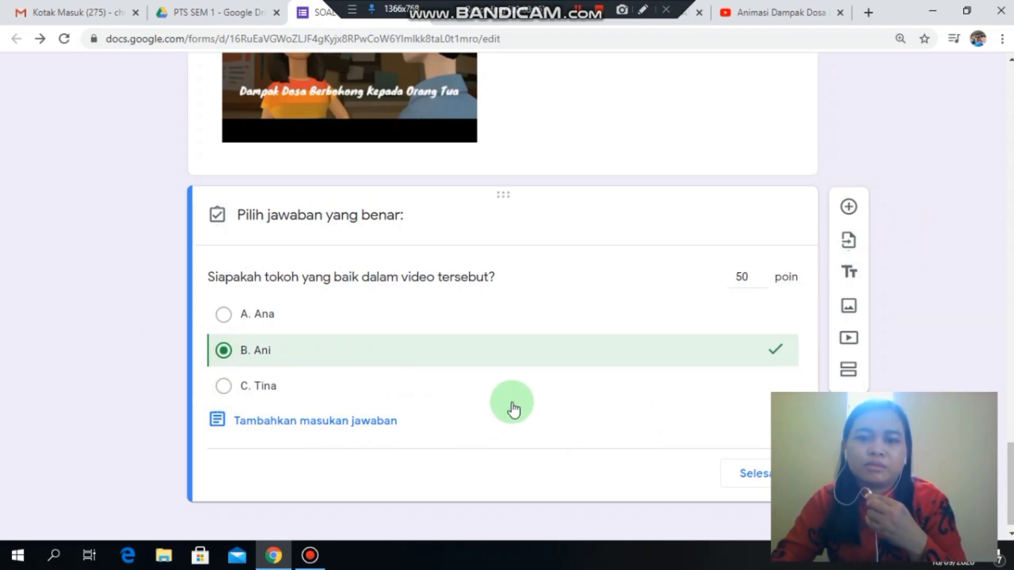
click(753, 478)
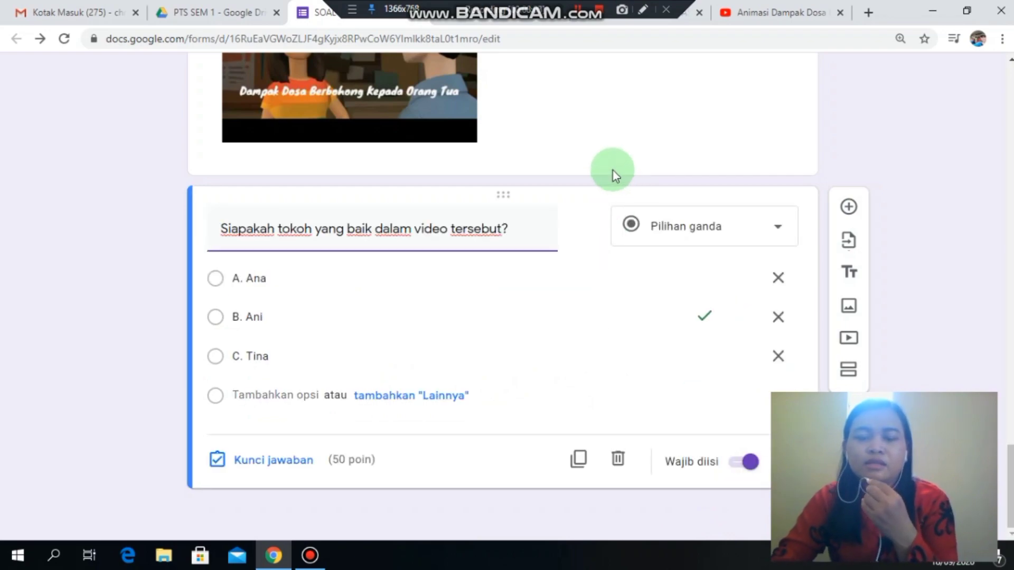
- Preview the form as a respondent and check the required "Alamat email" field
scroll(664, 169, up, 9)
scroll(665, 169, up, 10)
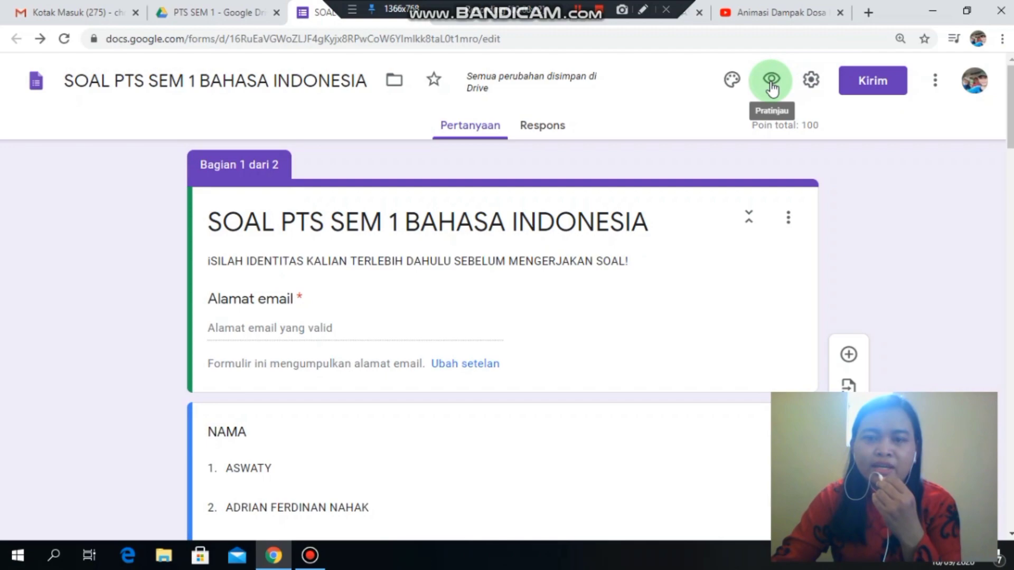
click(771, 84)
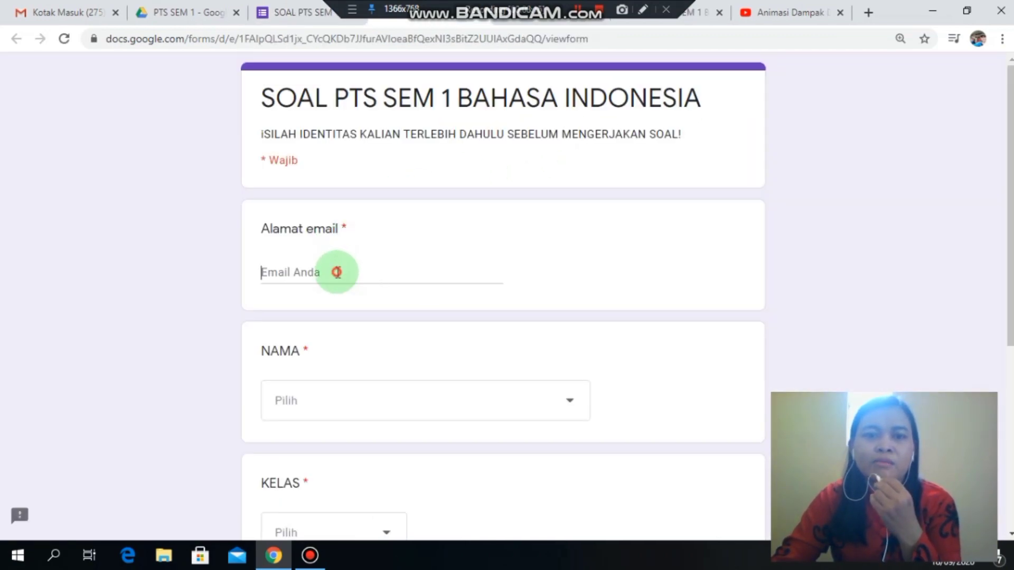
click(336, 272)
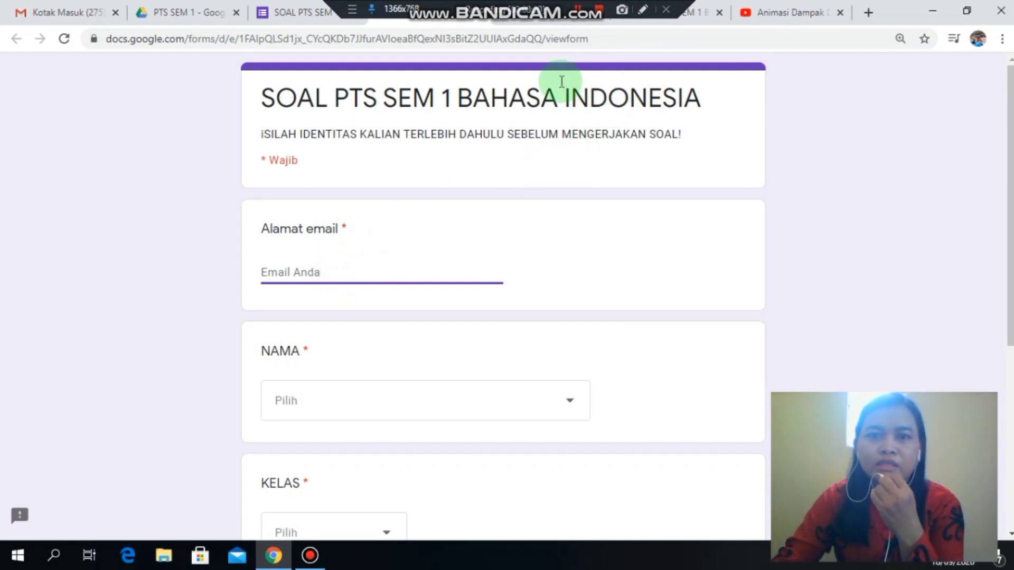
- Return to the form editor, turn off "Kumpulkan alamat email" in the general settings and save
click(290, 12)
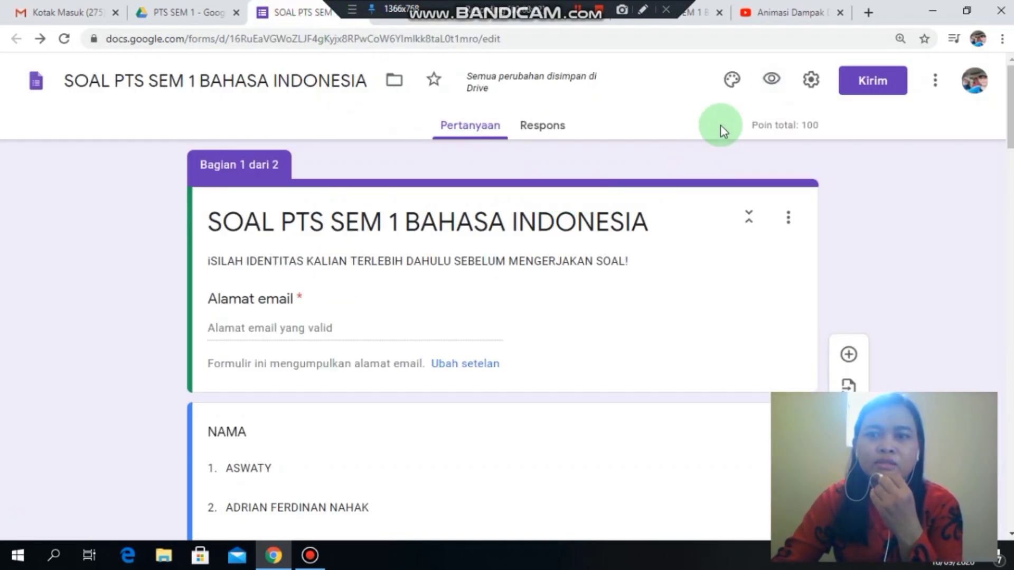
click(812, 80)
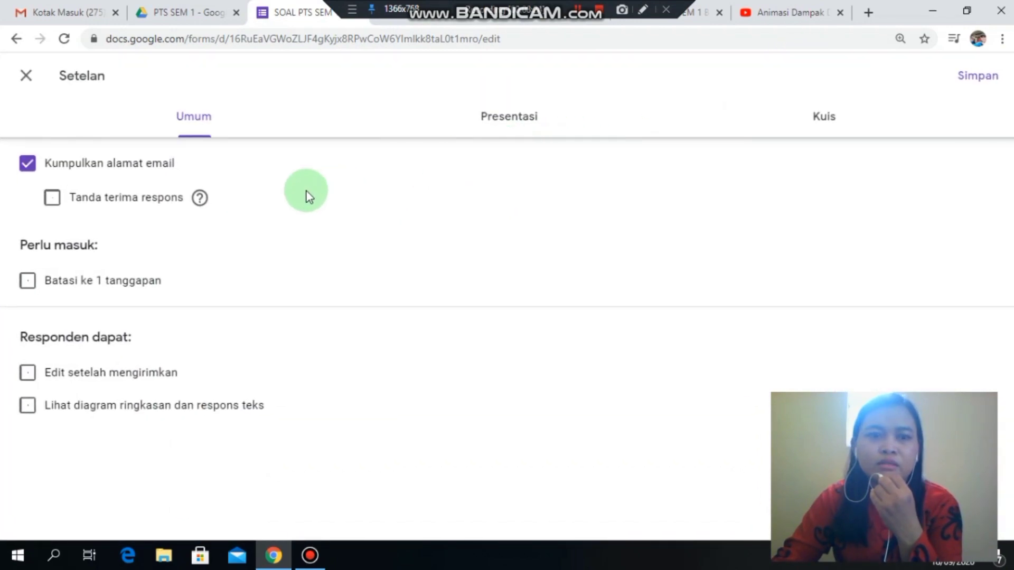
click(126, 167)
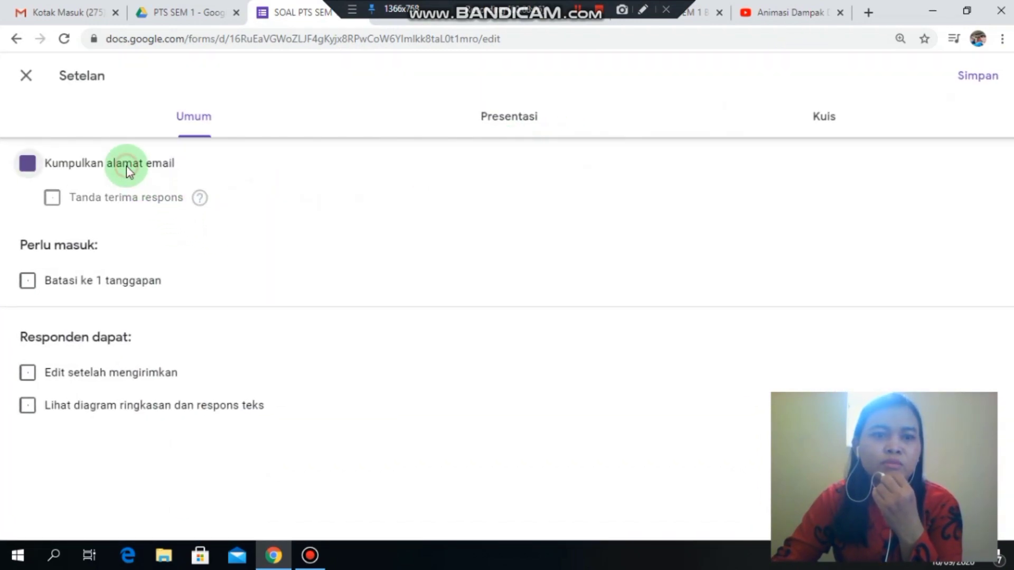
click(977, 78)
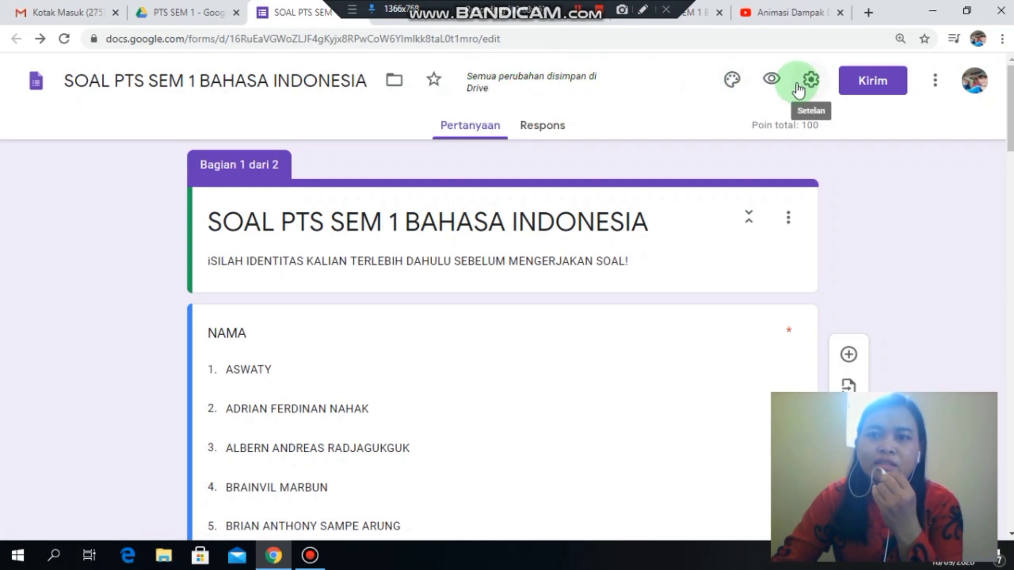
- Preview the form again and choose the first student's name under NAMA and class "1 A" under KELAS
click(770, 80)
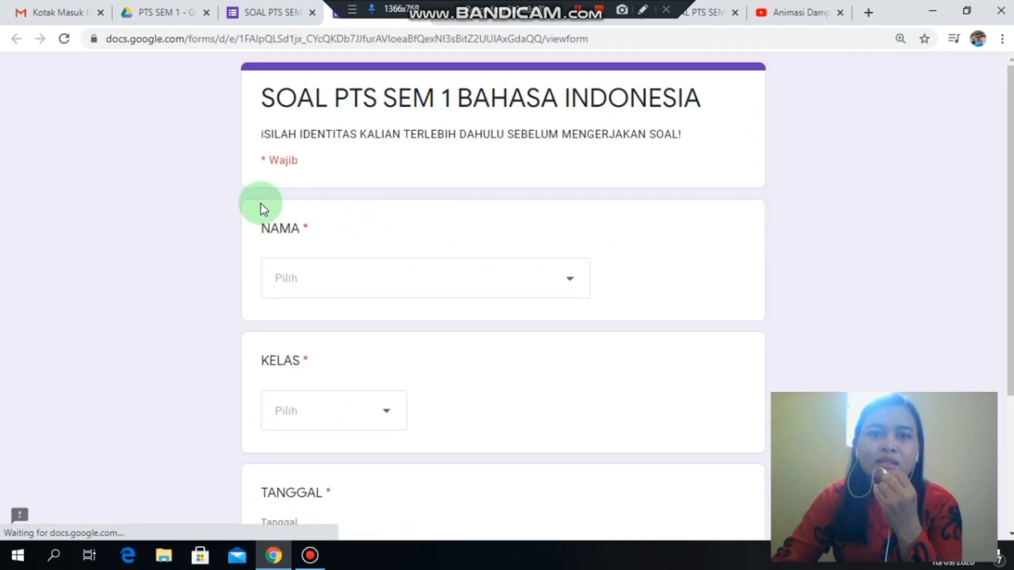
click(325, 287)
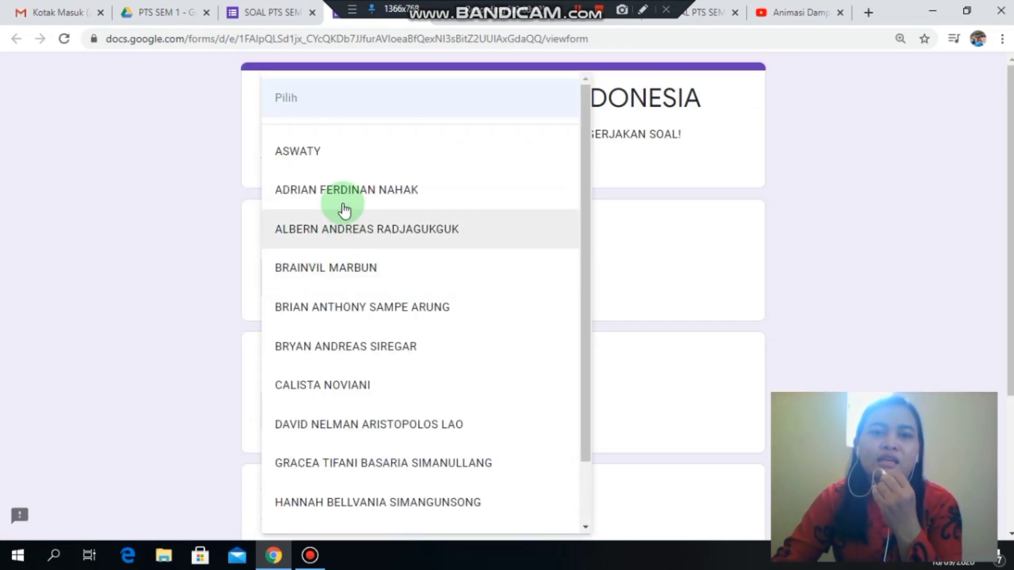
click(373, 154)
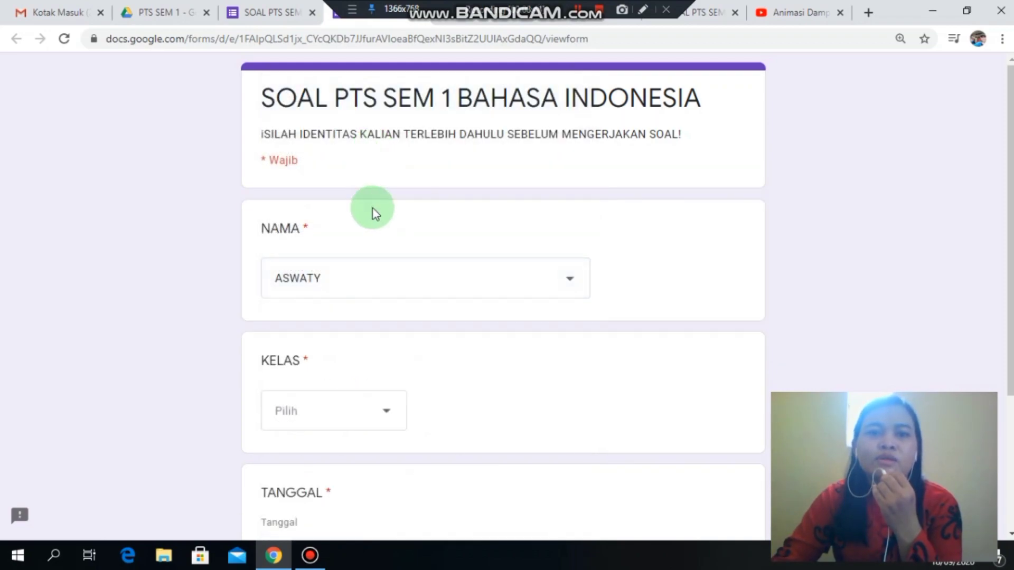
click(315, 413)
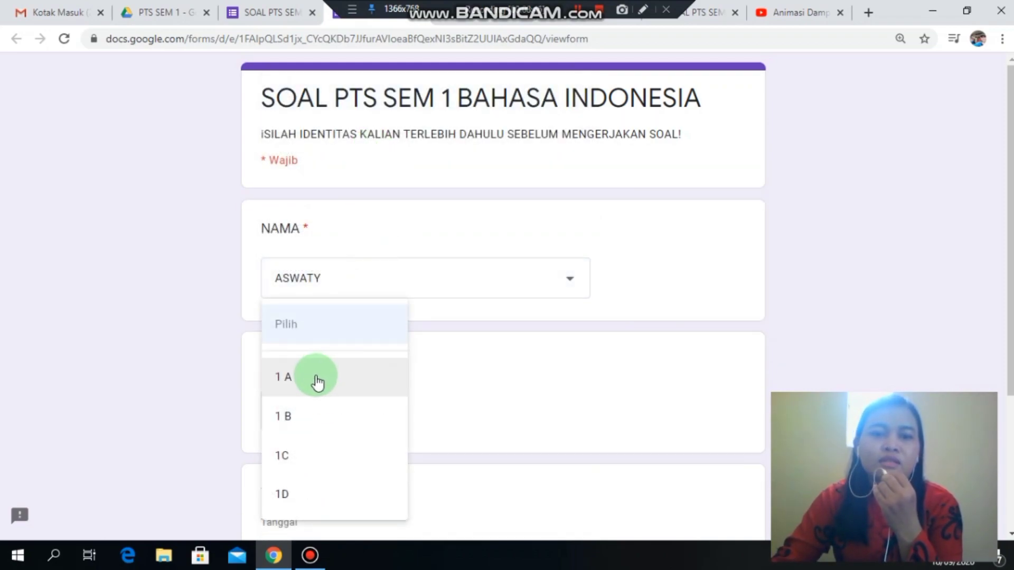
click(333, 374)
- Set TANGGAL to 18/09/2020 and continue to the question section
scroll(327, 392, down, 3)
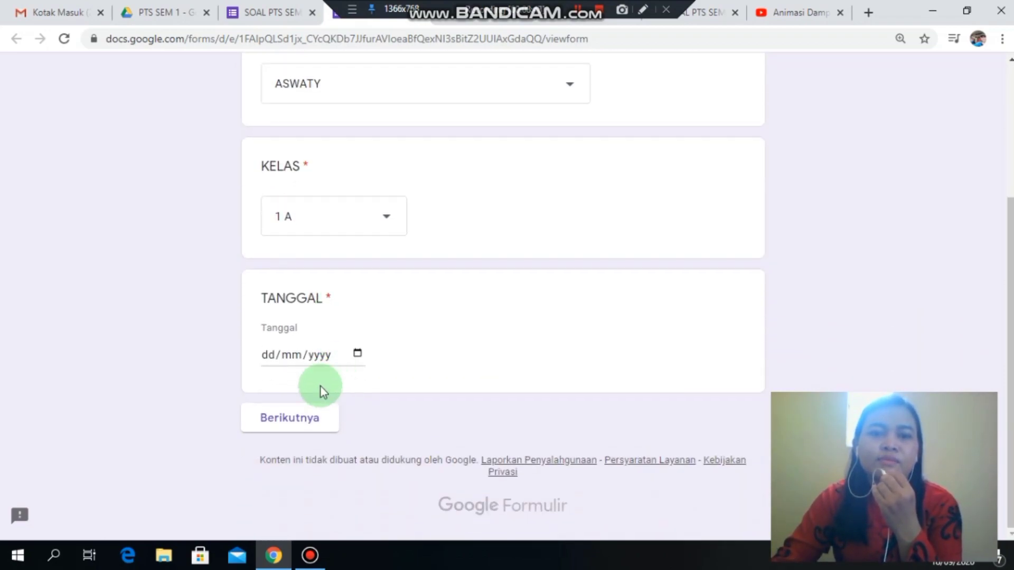
click(271, 359)
text(18/)
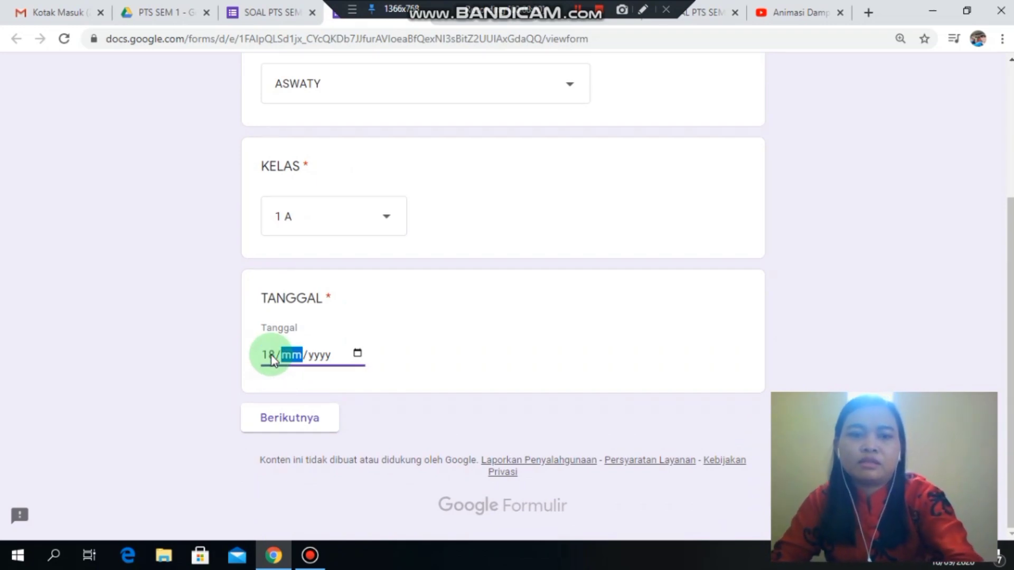
text(09/0220)
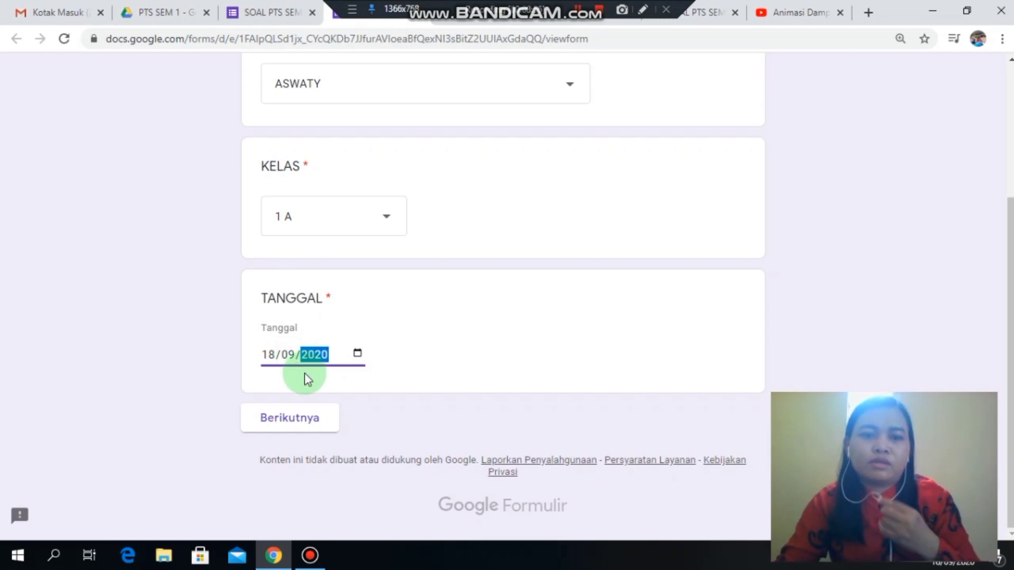
click(290, 417)
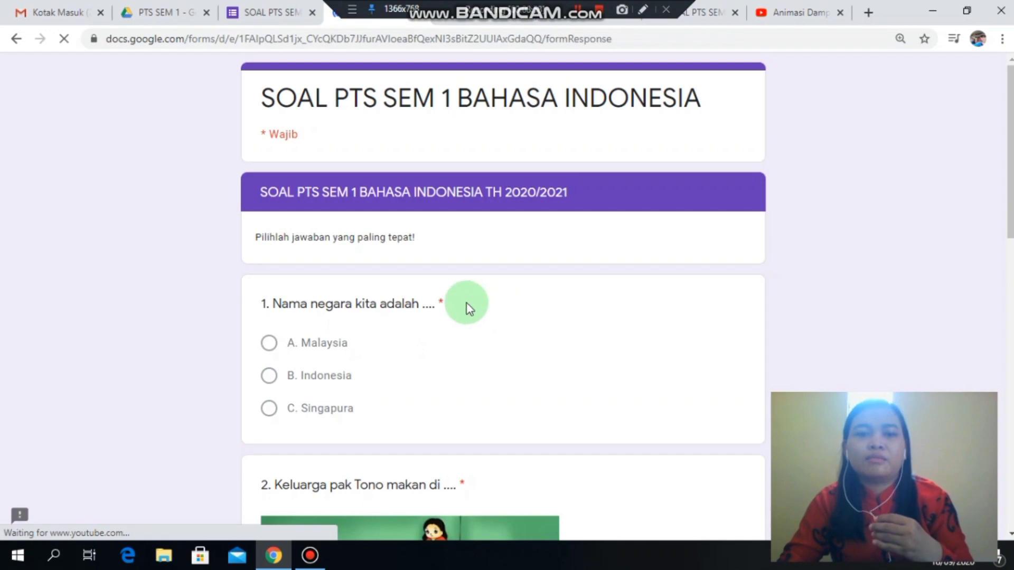
- Answer question 2 with "B. ruang makan" and question 1 with "B. Indonesia" in the previewed quiz
scroll(288, 369, down, 1)
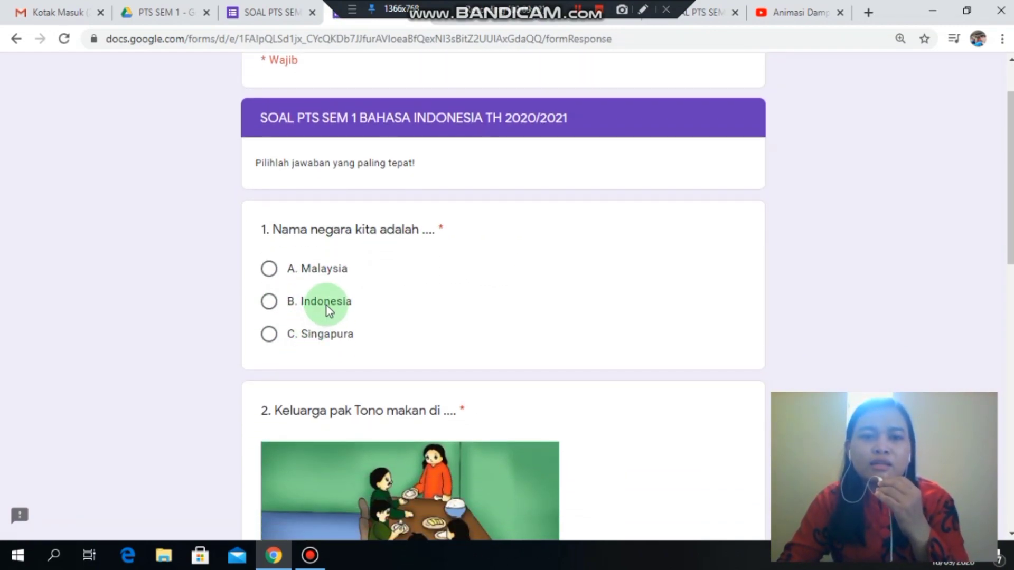
scroll(327, 304, down, 5)
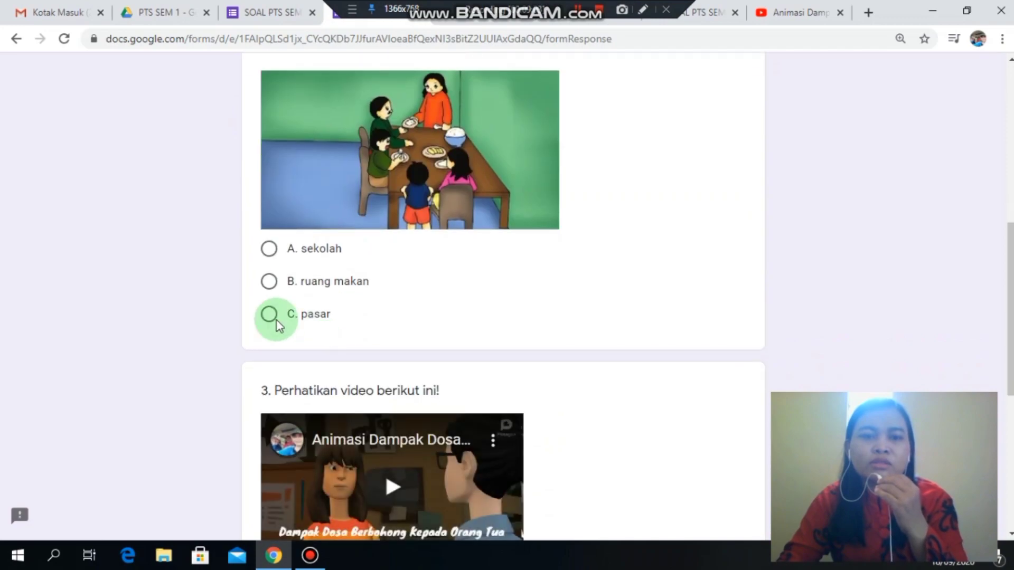
click(274, 292)
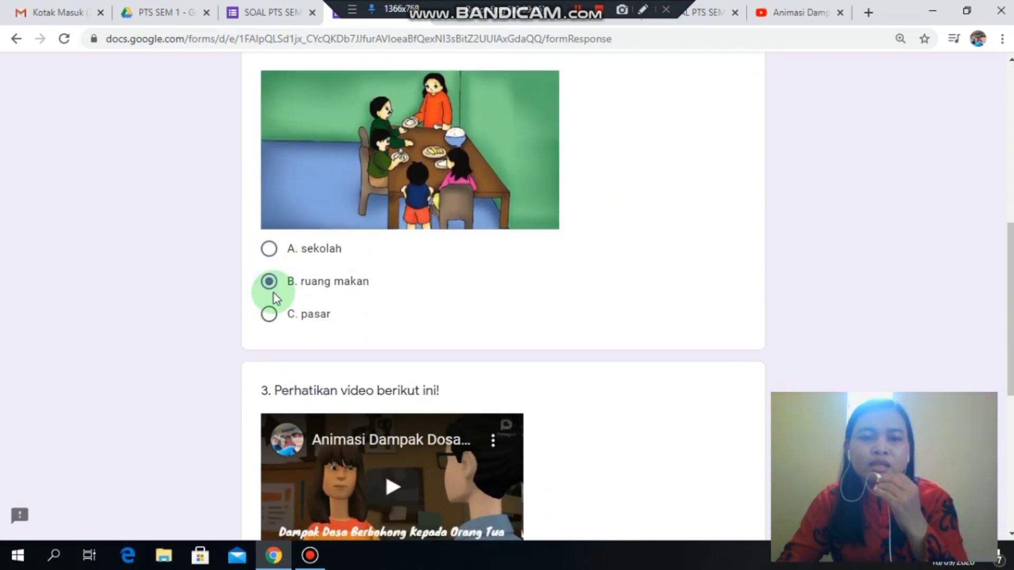
scroll(273, 293, up, 2)
scroll(274, 293, up, 2)
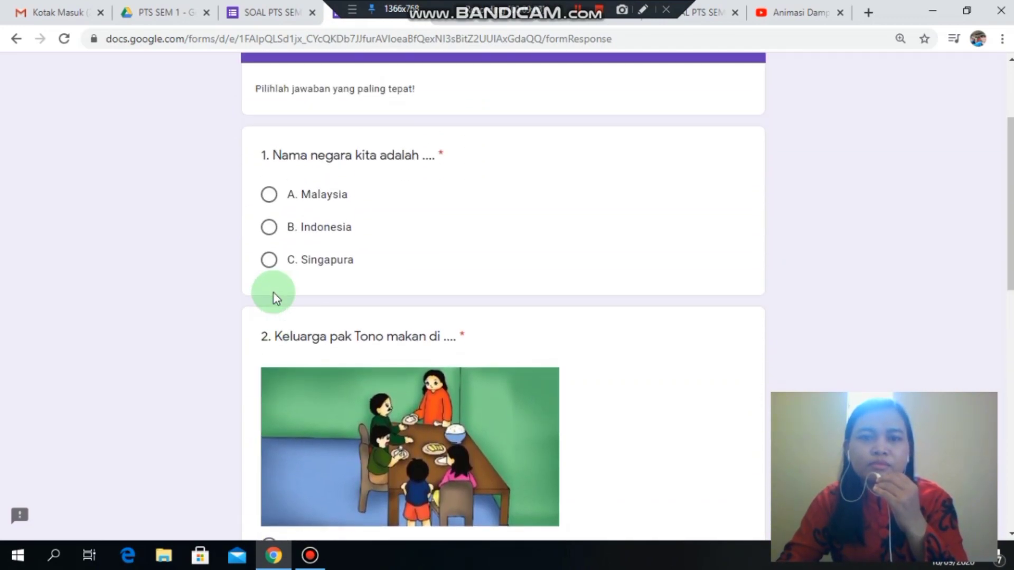
click(269, 228)
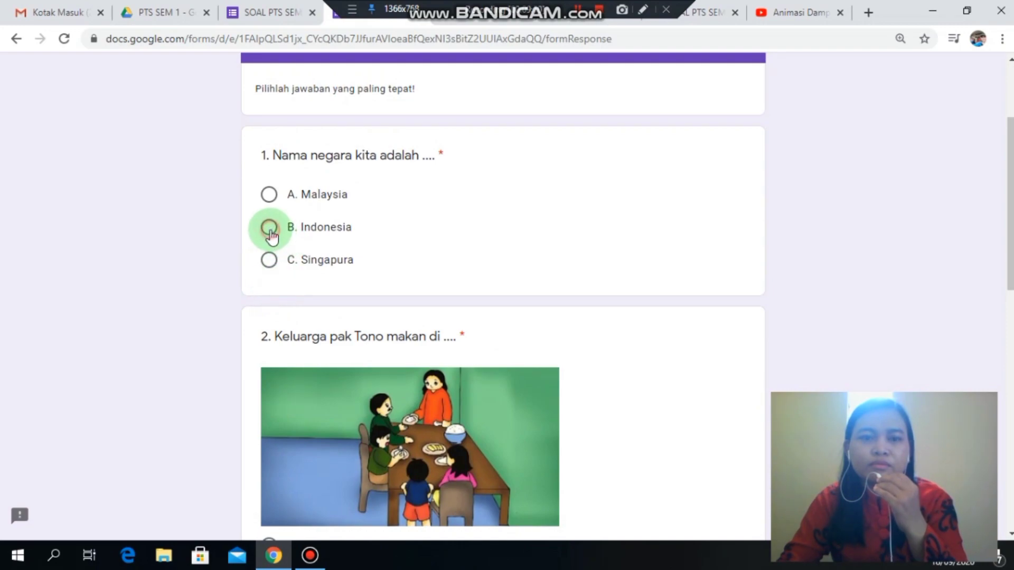
- Answer the question about the good character in the video with "B. Ani" and submit the quiz
scroll(367, 267, down, 9)
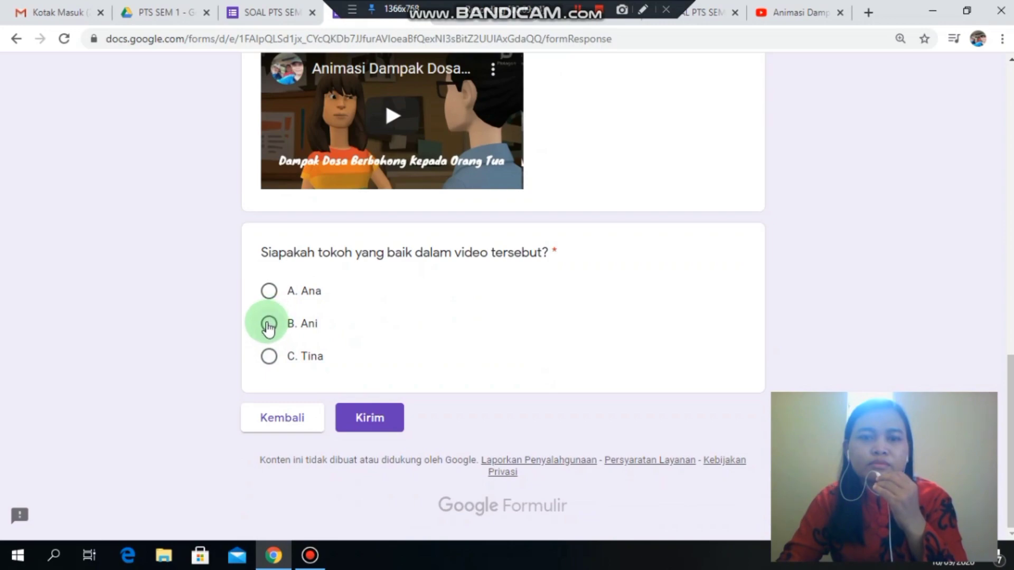
click(268, 323)
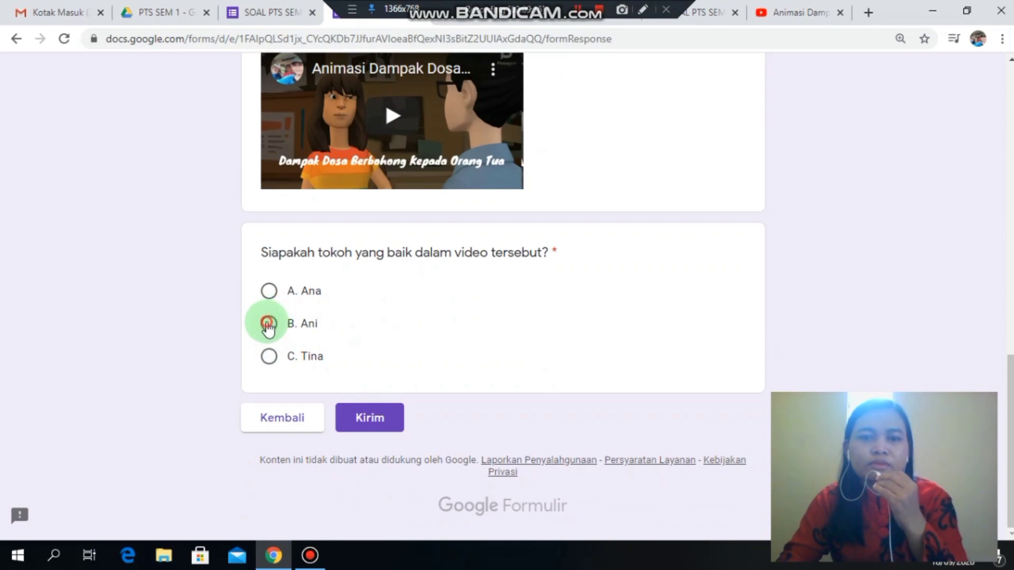
click(374, 421)
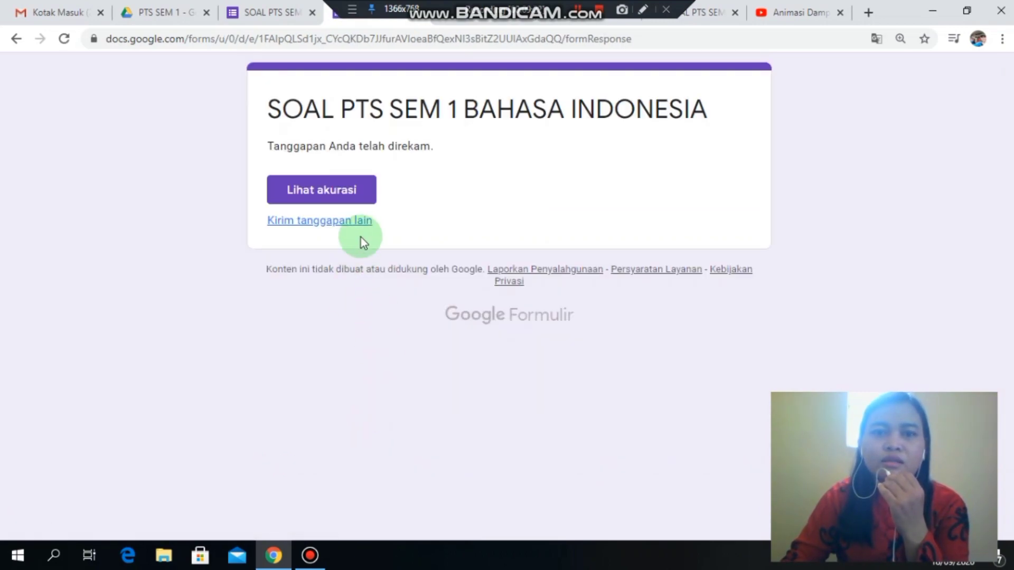
- Return to the form editor, open its responses in the linked spreadsheet and check the recorded score, class and answers
click(280, 17)
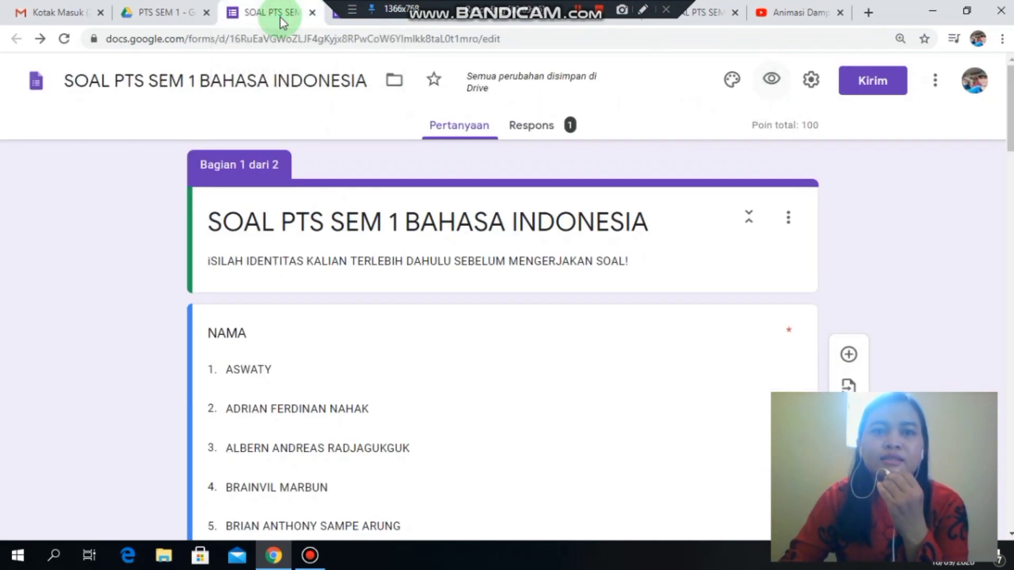
click(549, 130)
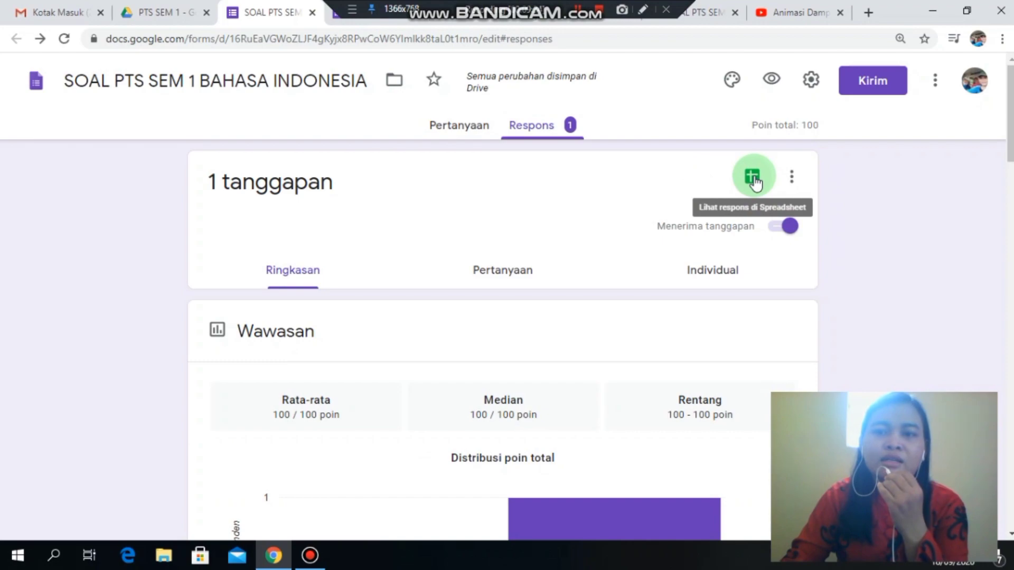
click(754, 179)
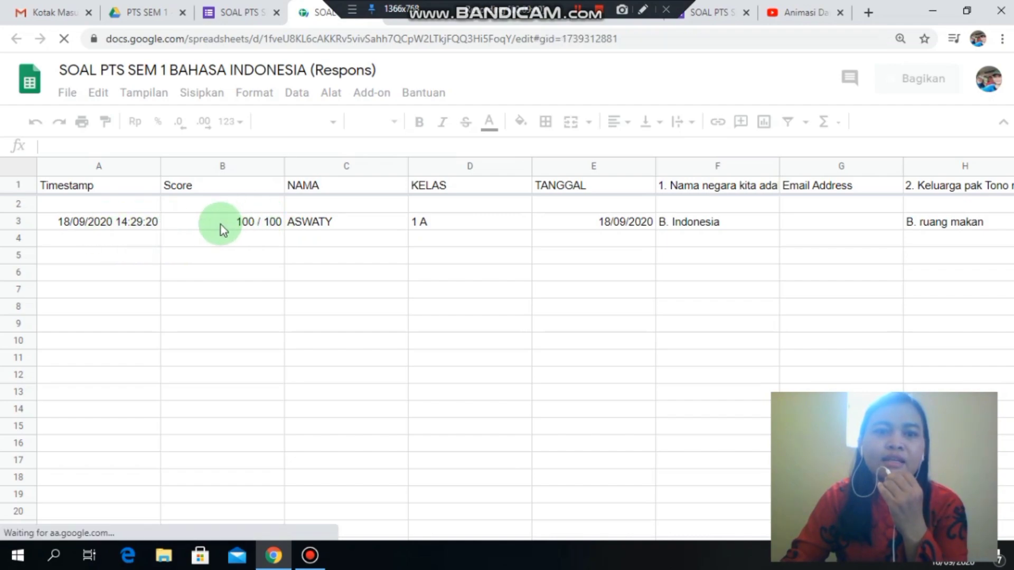
click(198, 223)
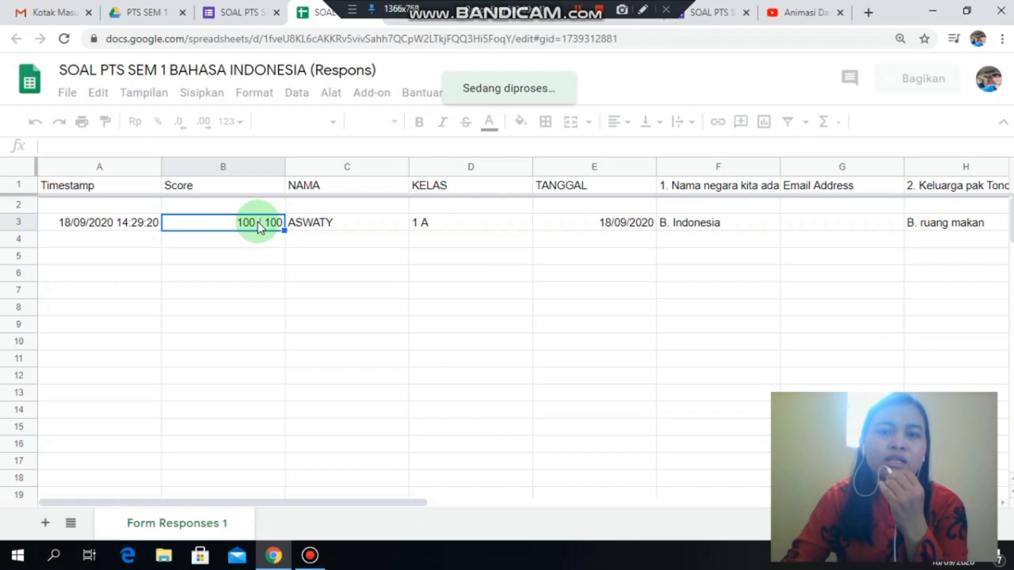
click(426, 223)
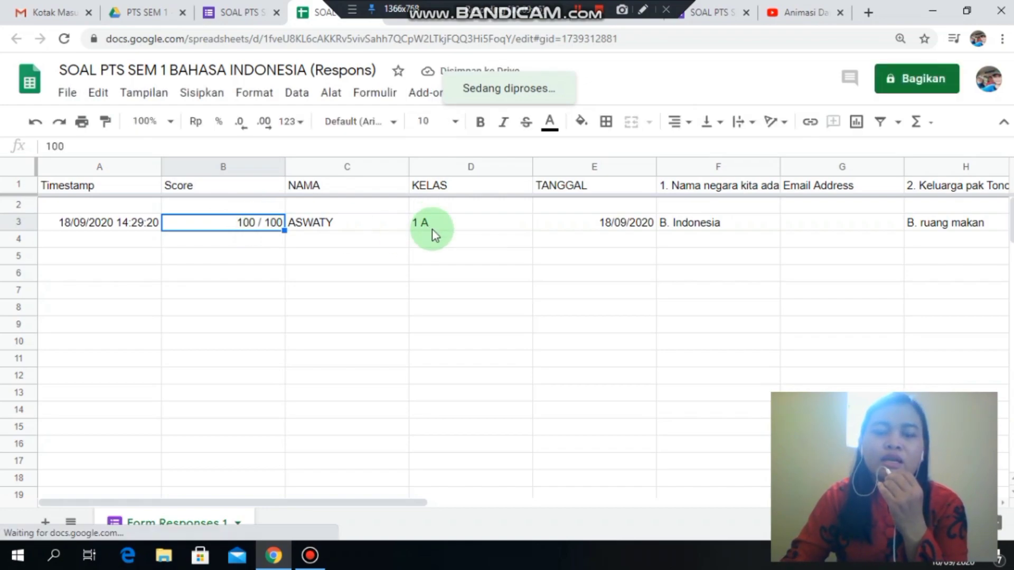
click(341, 368)
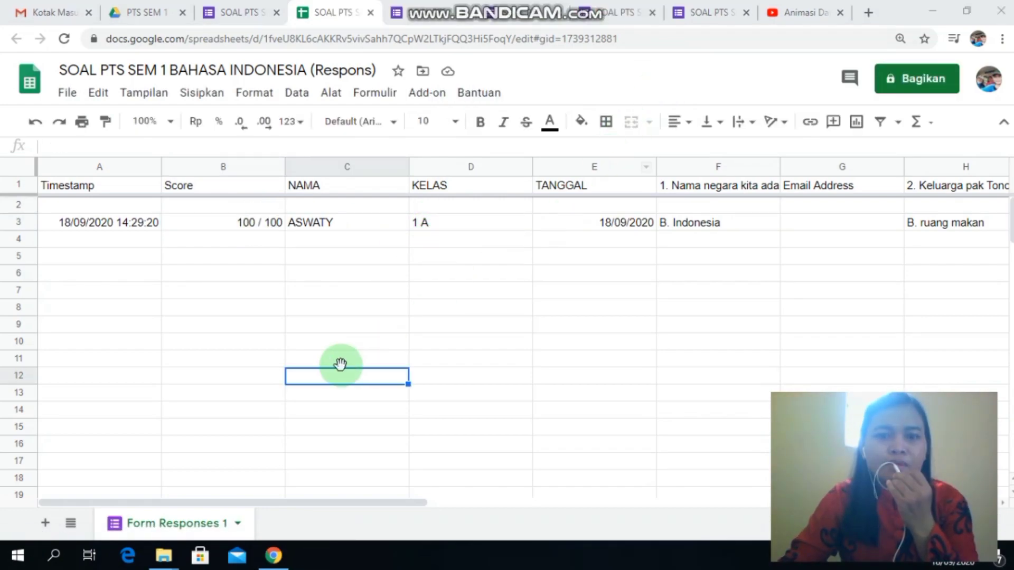
click(343, 359)
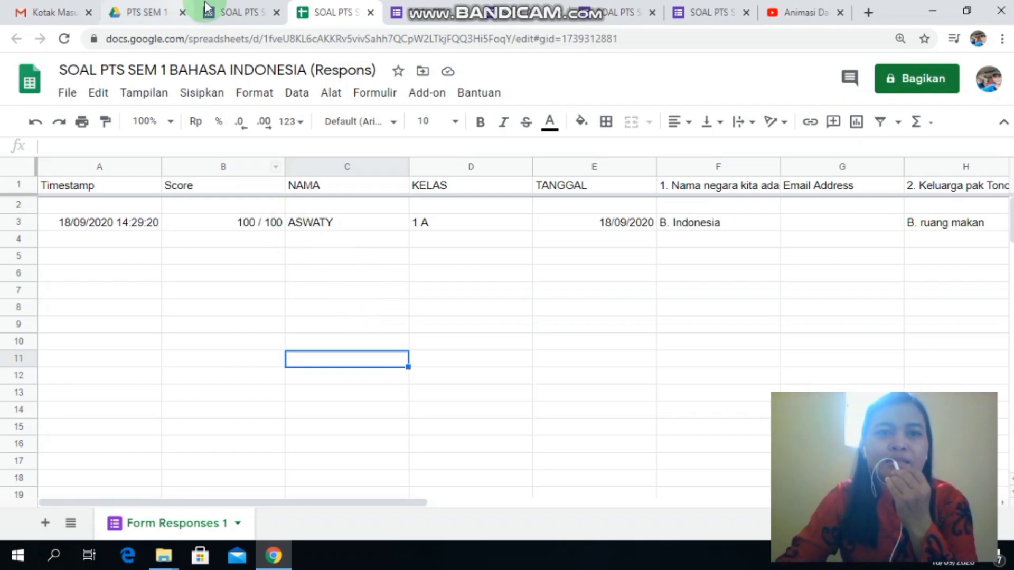
- Return to the form's questions, open the send options and copy the form link with "Perpendek URL" enabled
click(231, 15)
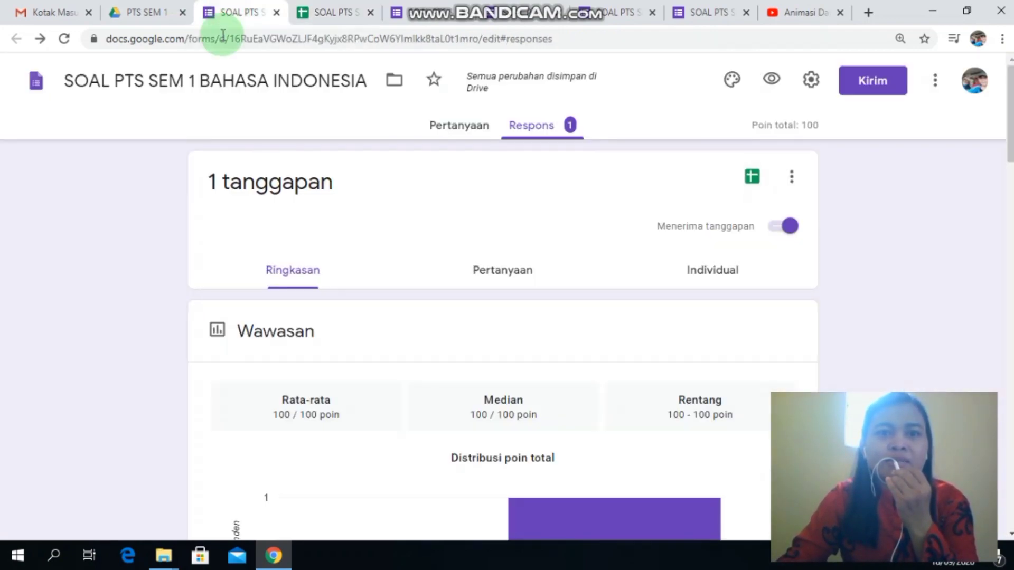
click(475, 133)
click(896, 98)
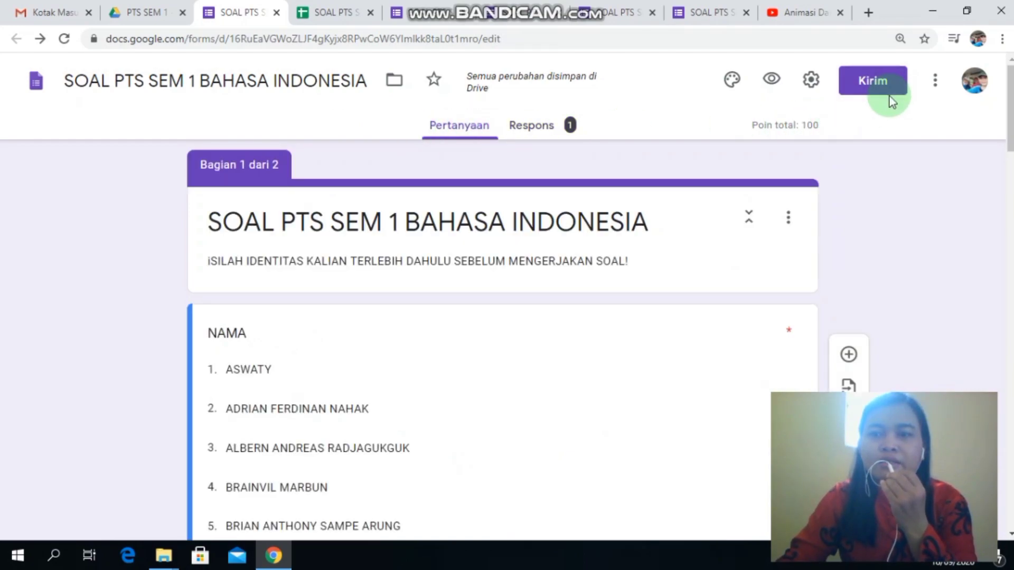
click(881, 84)
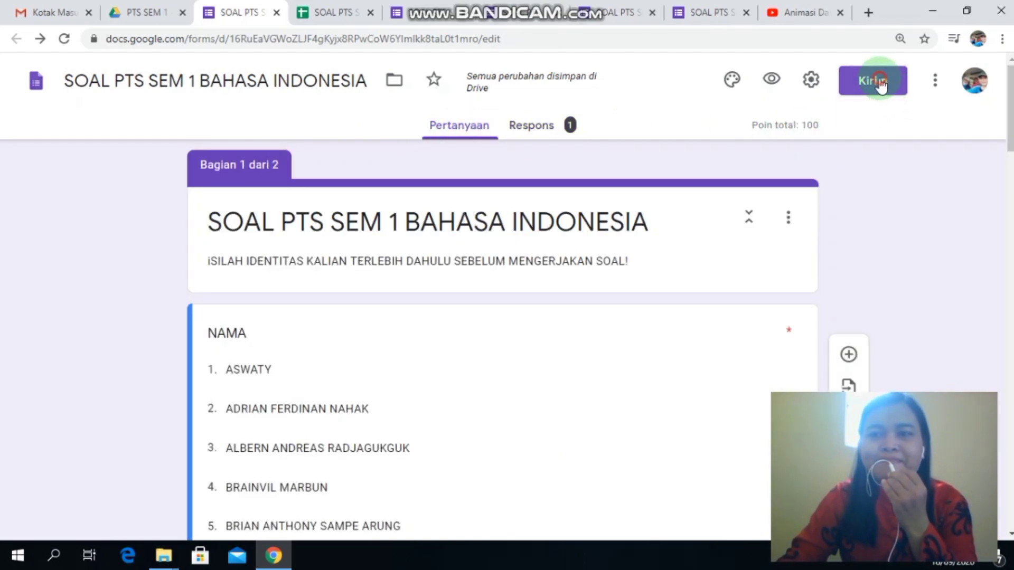
click(880, 82)
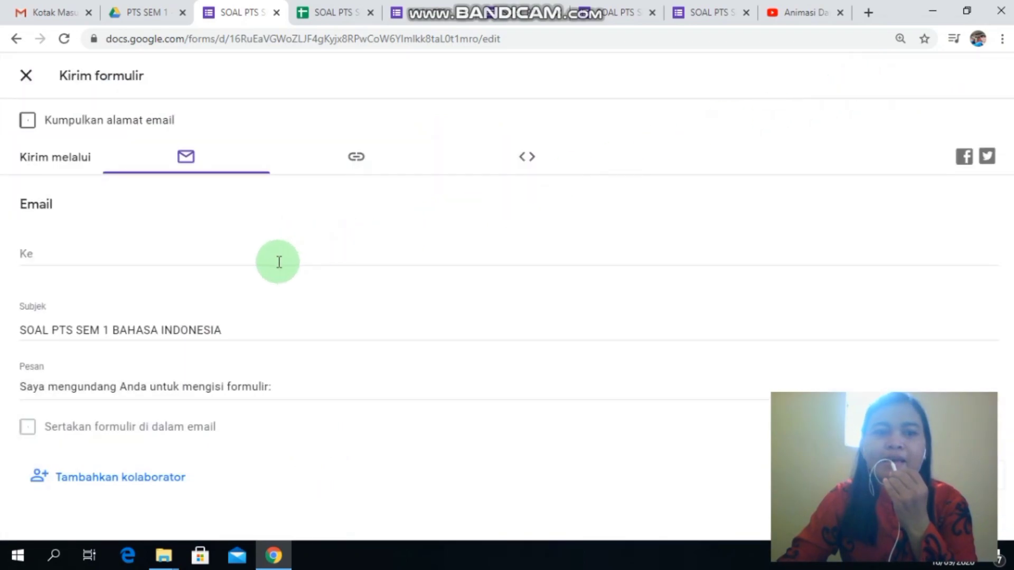
click(357, 158)
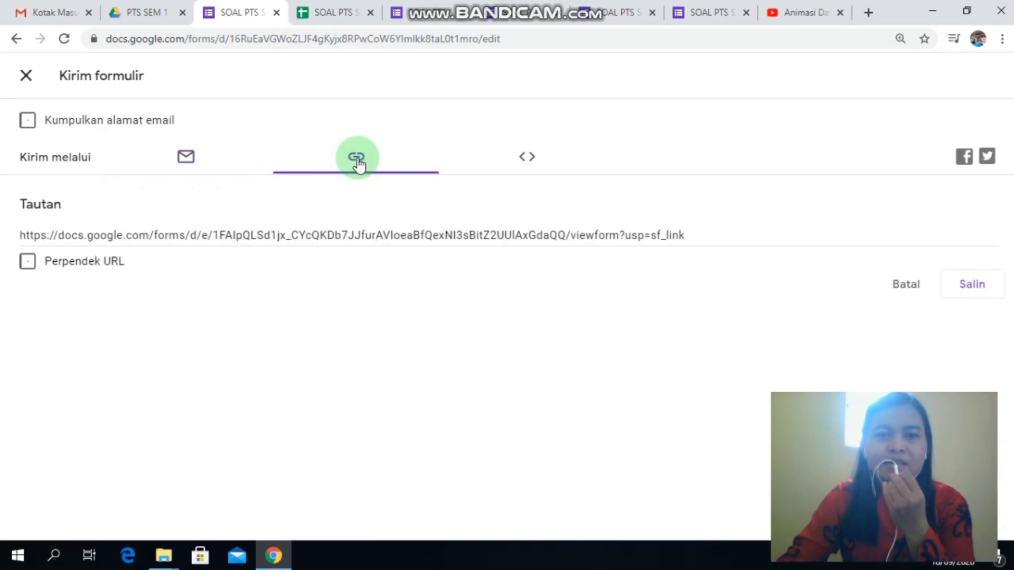
click(30, 264)
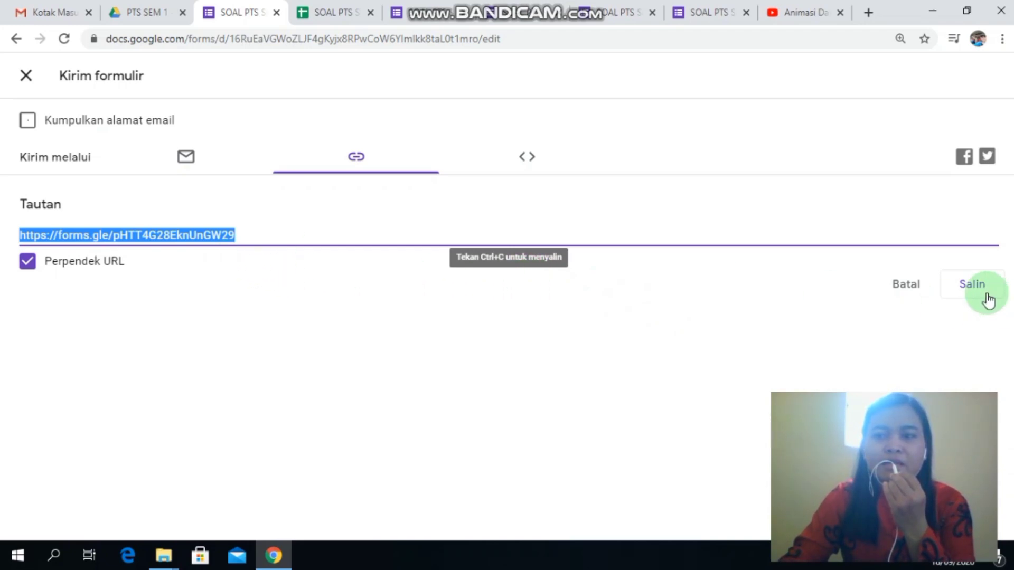
click(969, 287)
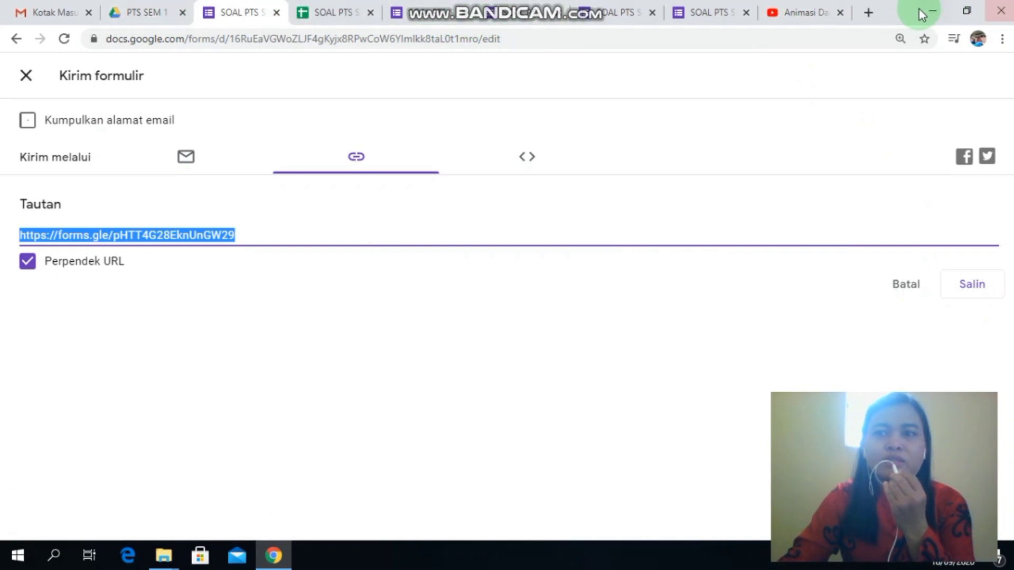
- Open WhatsApp Web in a new browser tab, search the chats for the recipient and open the conversation
click(868, 12)
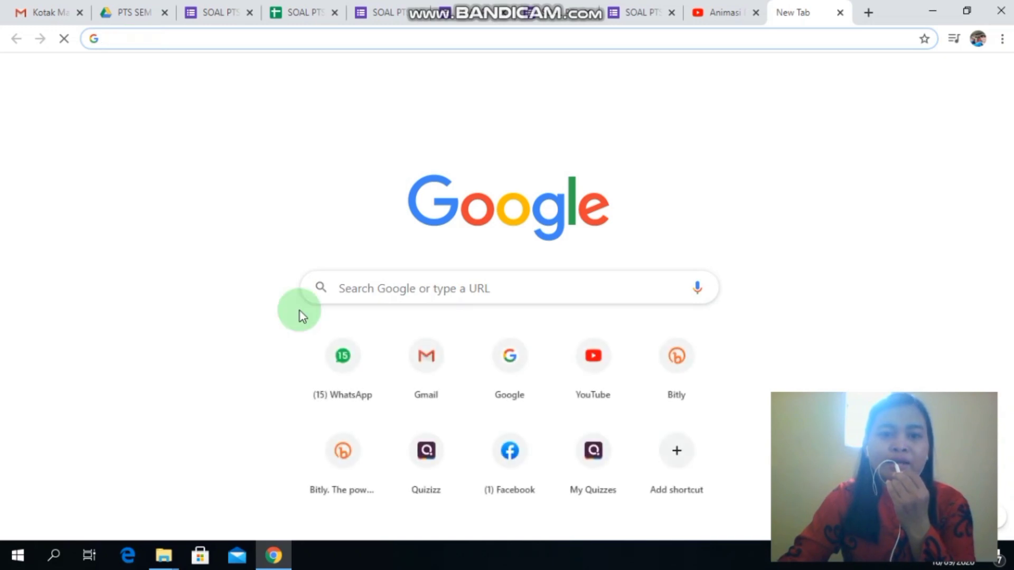
click(359, 364)
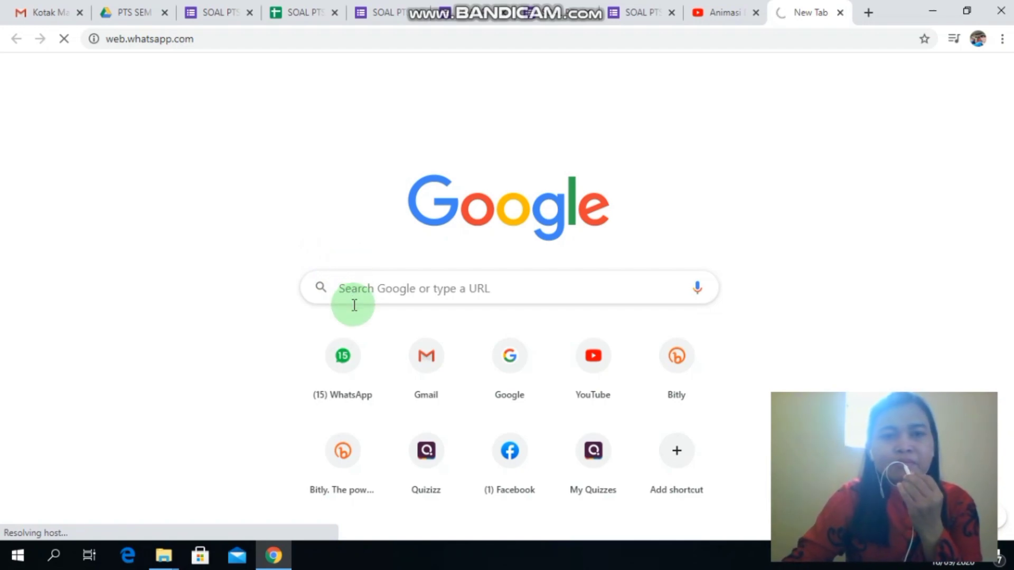
click(351, 355)
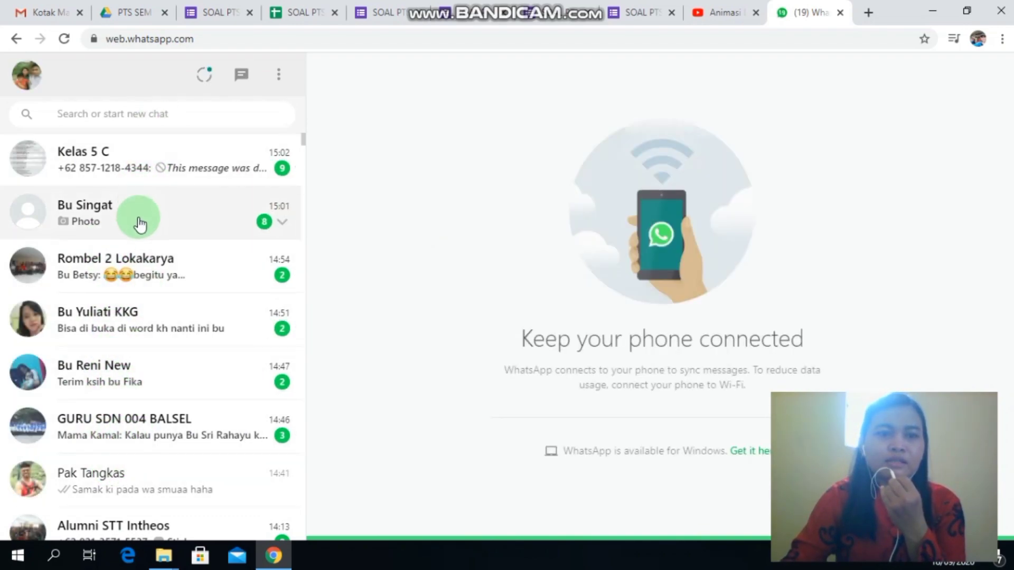
click(172, 114)
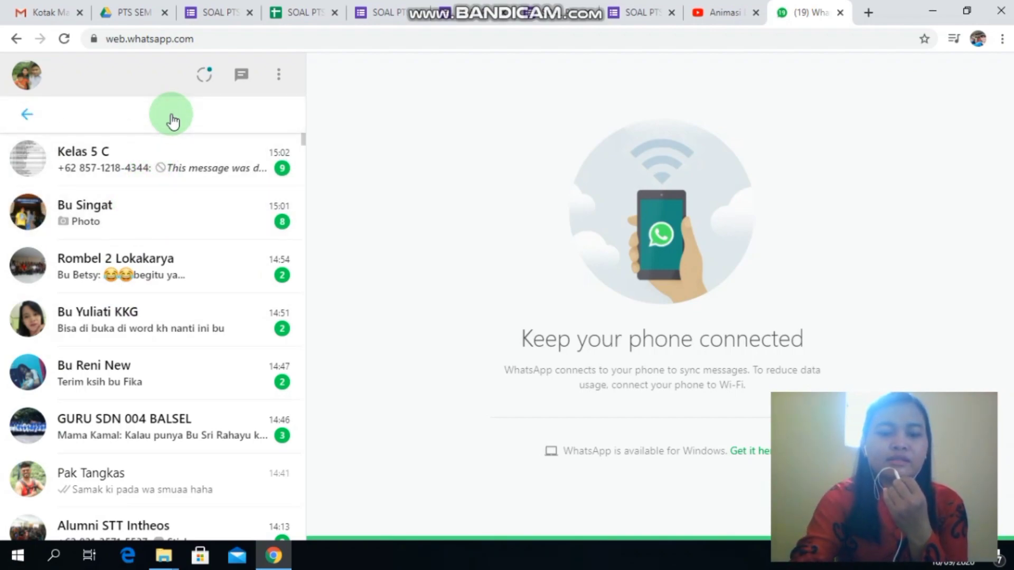
text(has)
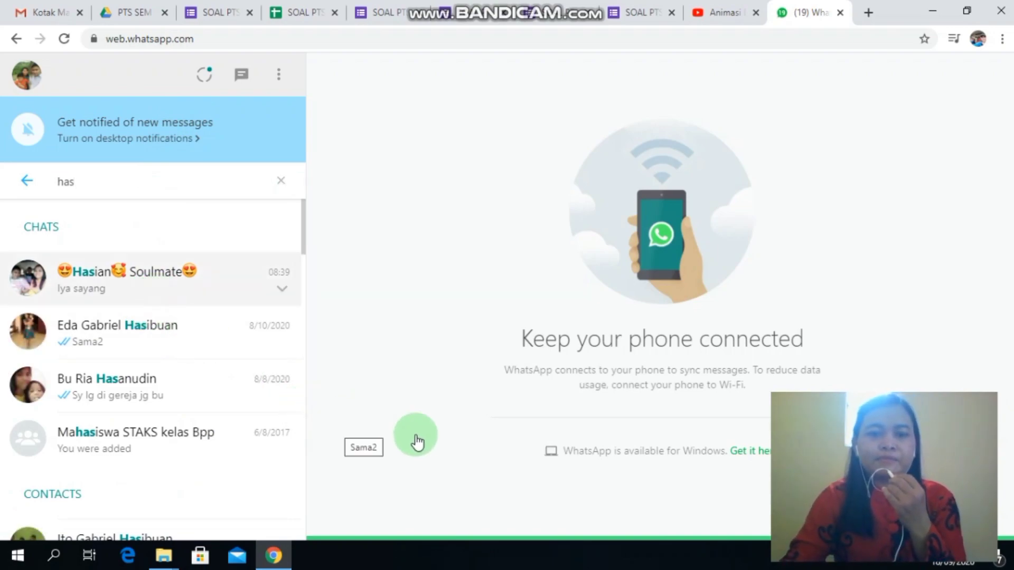
click(444, 506)
text(https://forms.gle/pHTT4G28EknUnGW29)
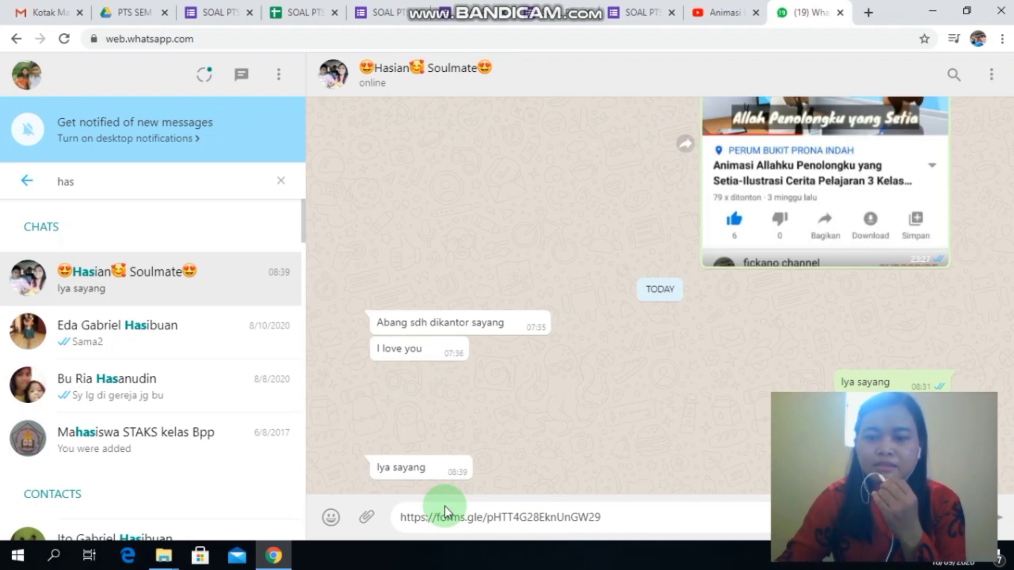
key(BackSpace)
key(BackSpace)
key(BackSpace)
key(BackSpace)
key(BackSpace)
key(BackSpace)
key(BackSpace)
key(BackSpace)
key(BackSpace)
key(BackSpace)
key(BackSpace)
key(BackSpace)
key(BackSpace)
key(BackSpace)
key(BackSpace)
key(BackSpace)
key(BackSpace)
key(BackSpace)
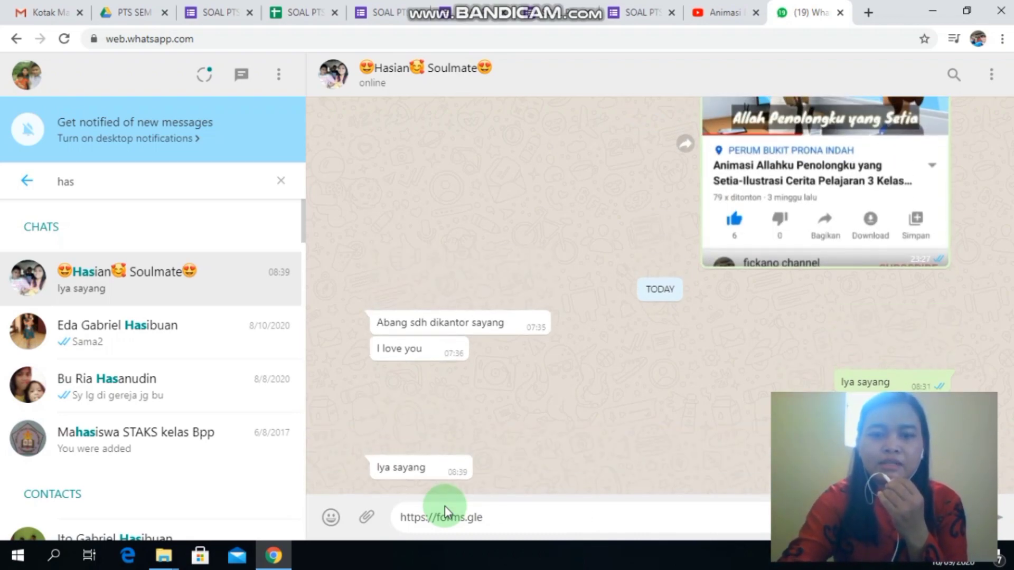
key(BackSpace)
key(BackSpace)
key(BackSpace)
key(BackSpace)
key(BackSpace)
key(BackSpace)
key(BackSpace)
key(BackSpace)
key(BackSpace)
key(BackSpace)
key(BackSpace)
key(BackSpace)
key(BackSpace)
key(BackSpace)
key(BackSpace)
key(BackSpace)
key(BackSpace)
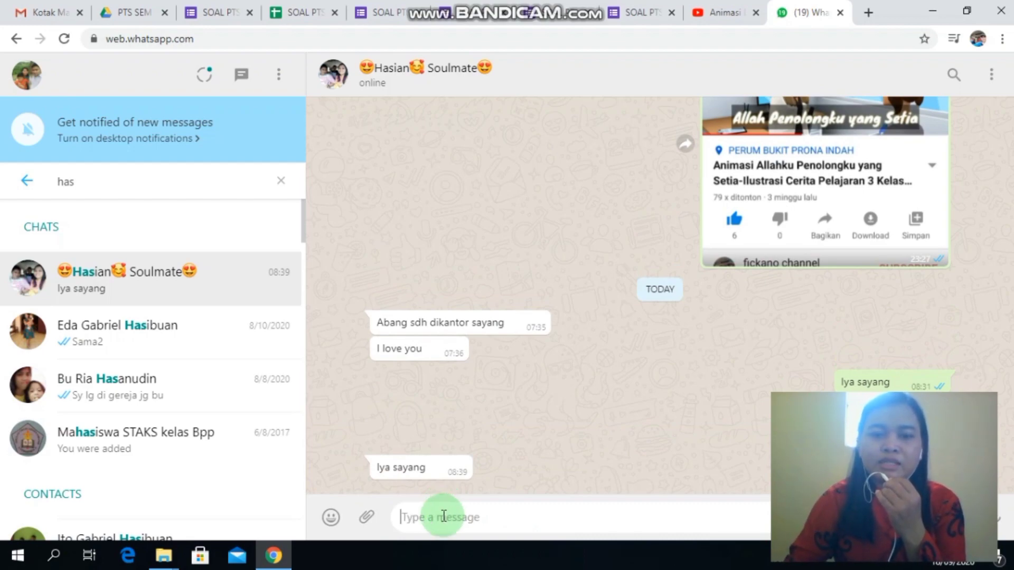
- Paste the shortened form link into the chat's message and send it
right_click(443, 515)
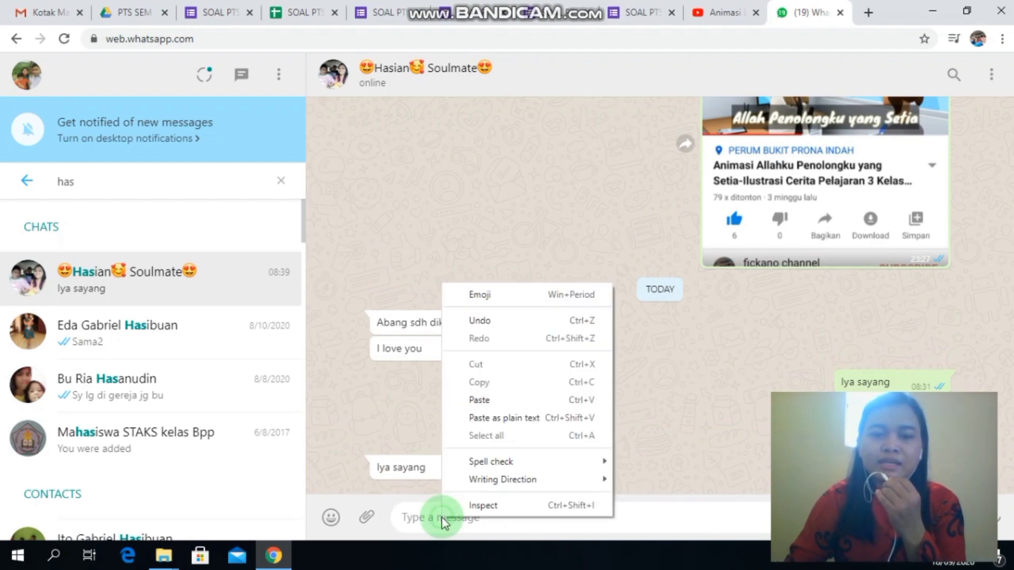
click(492, 401)
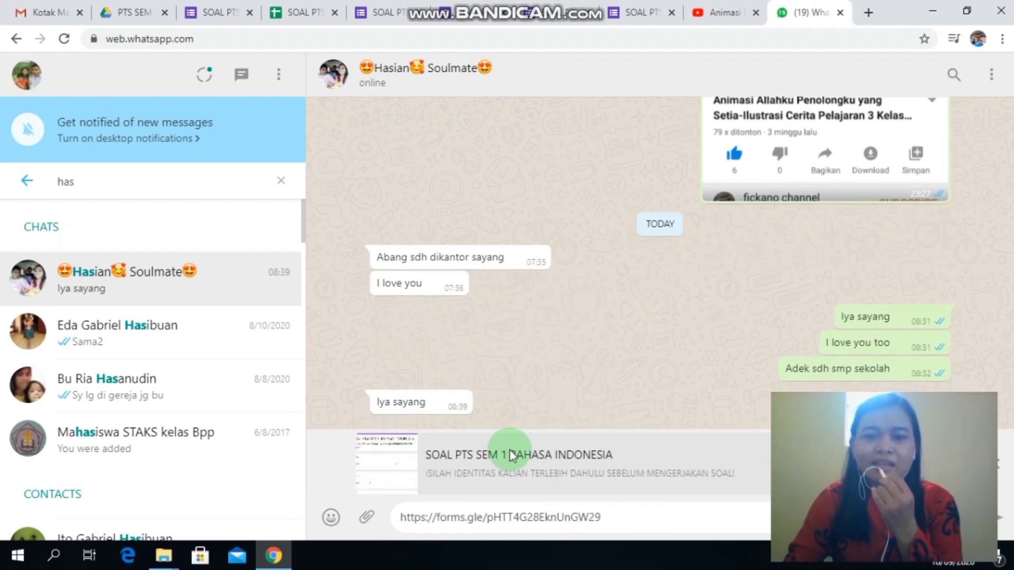
click(600, 508)
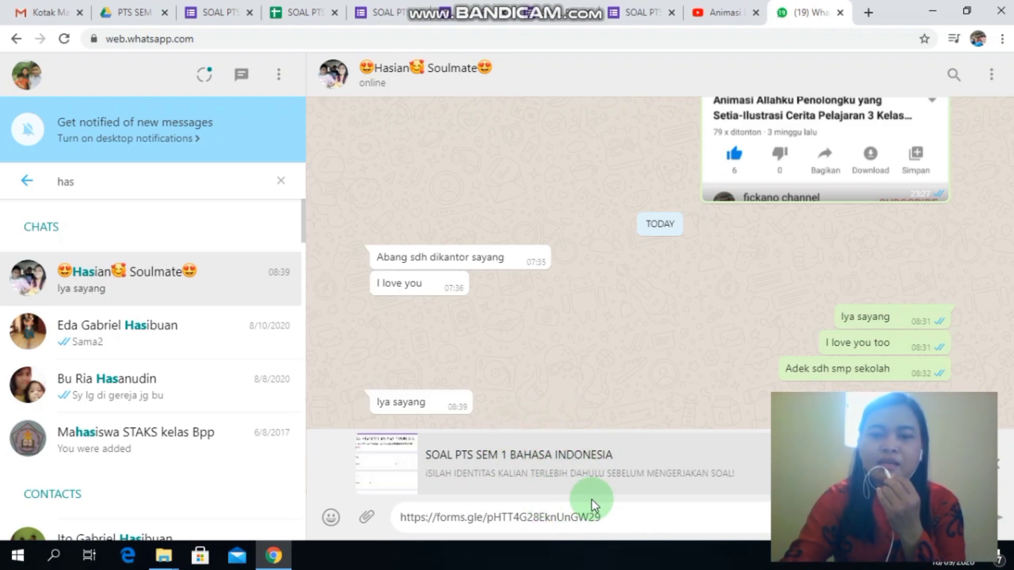
key(Return)
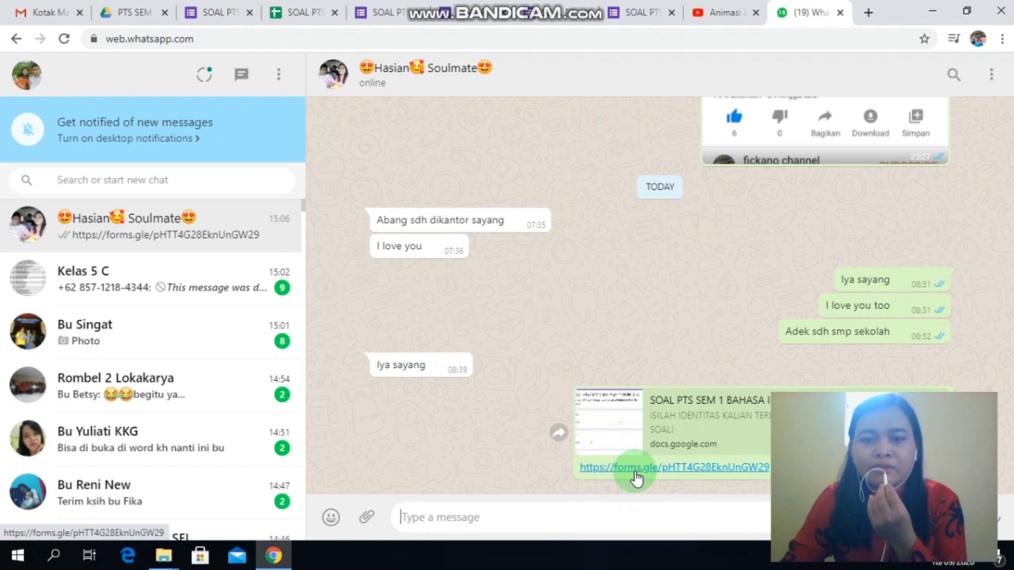
- Open the form from the sent link, choose the second student's name under NAMA and class "1 A" under KELAS
click(635, 475)
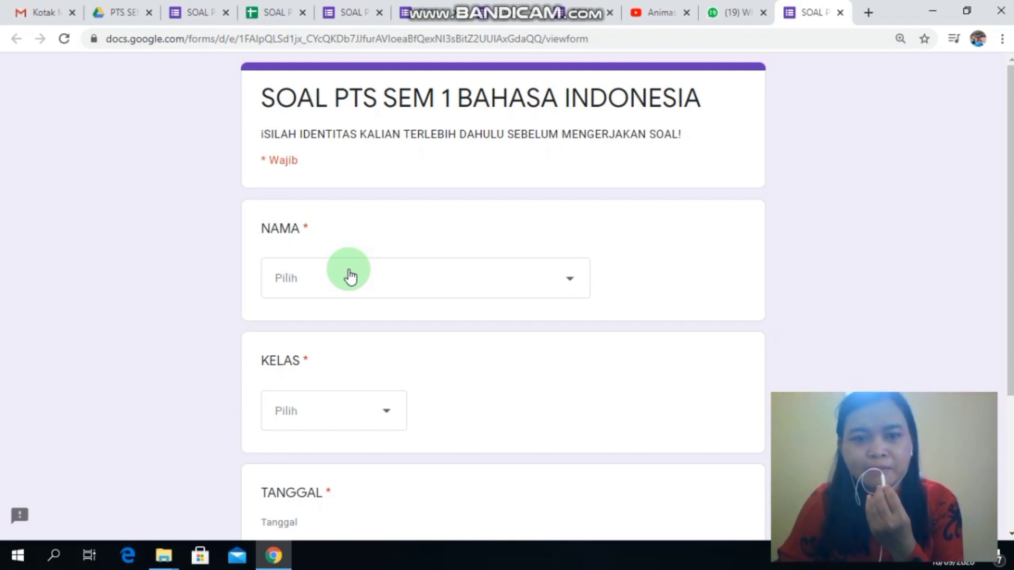
click(350, 276)
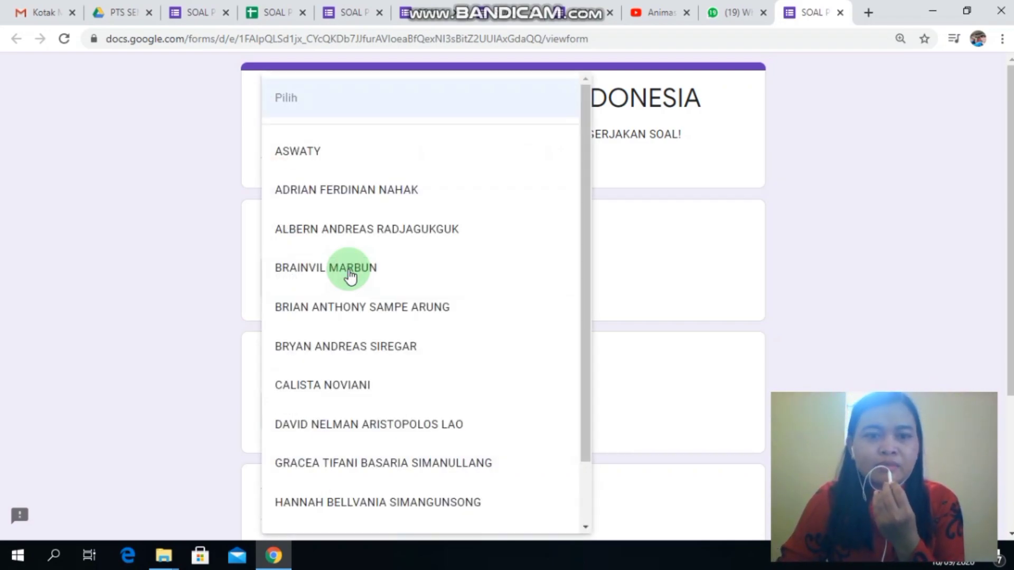
click(366, 195)
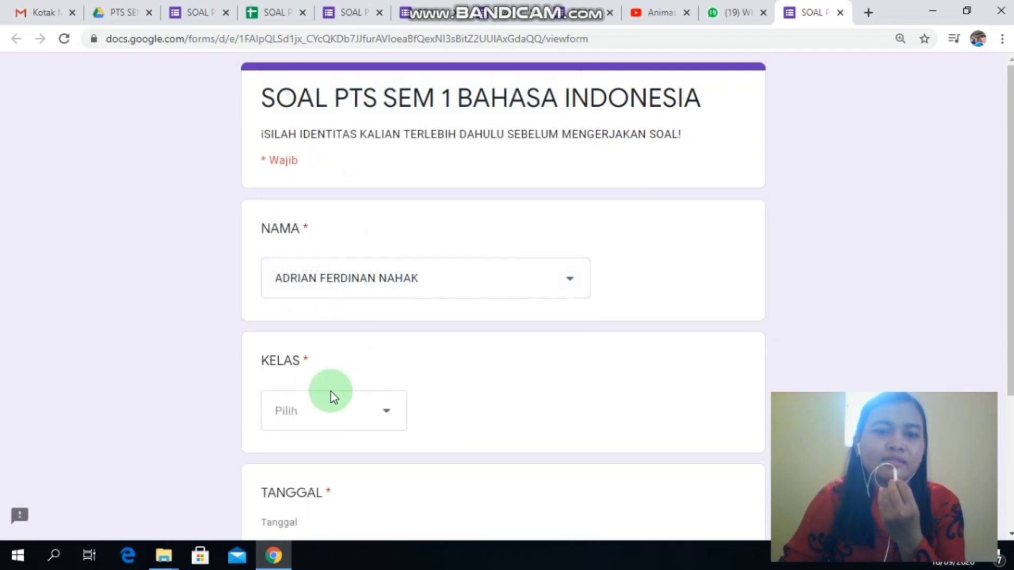
click(328, 410)
click(337, 378)
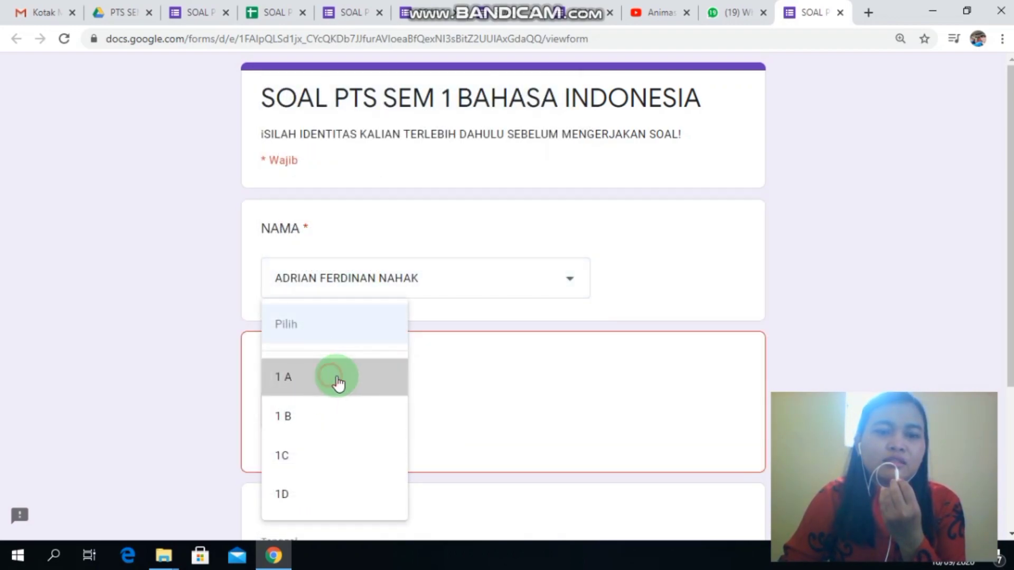
- Enter 21/09/2020 as the date under TANGGAL
scroll(339, 426, down, 3)
click(267, 401)
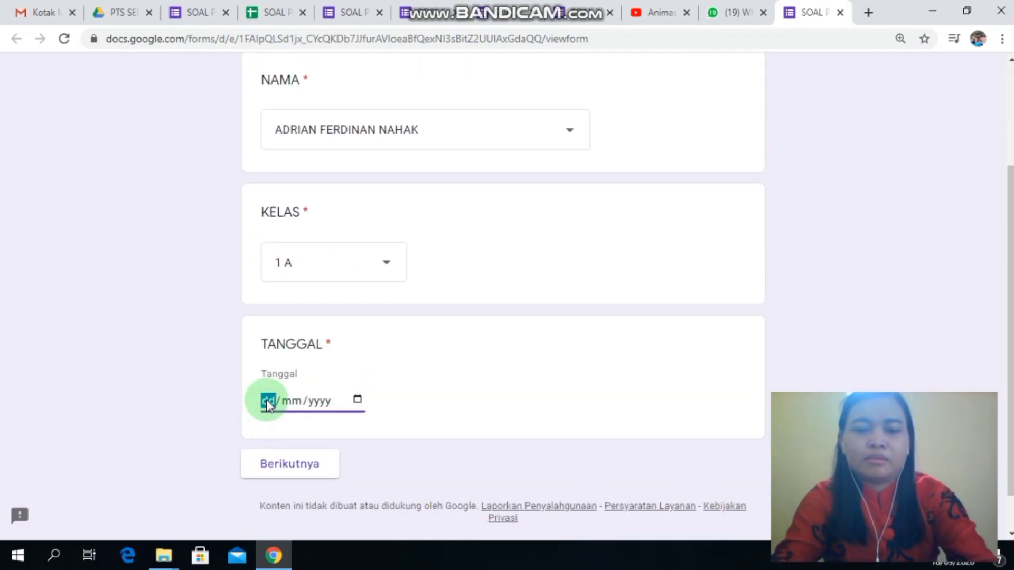
text(21/09/)
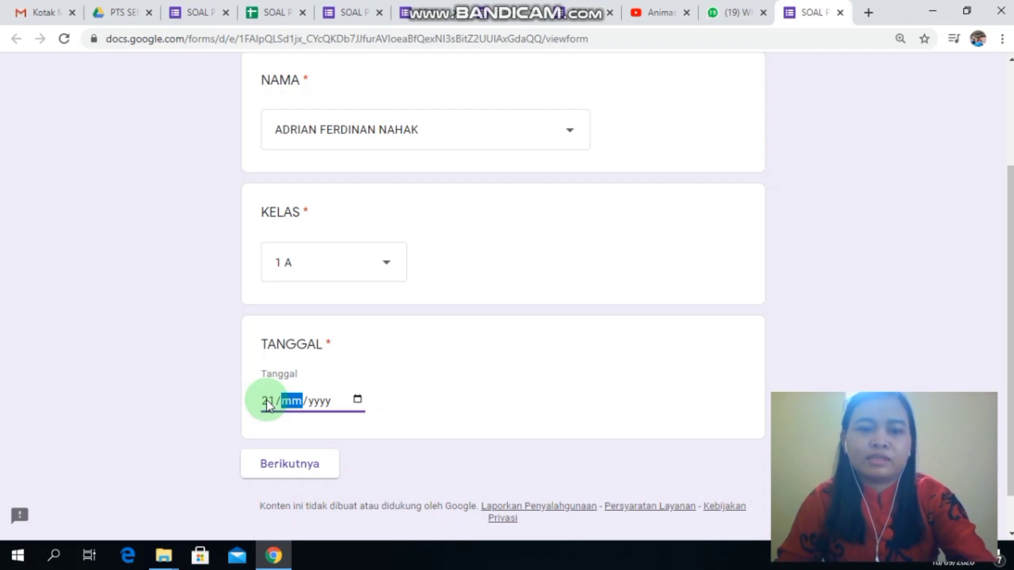
text(2020)
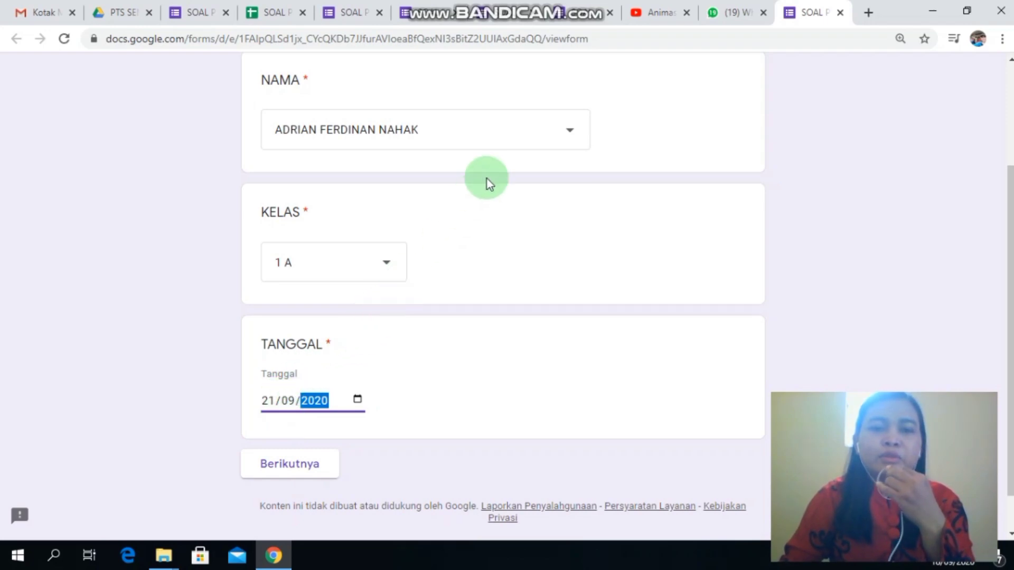
- Reset KELAS to "Pilih", try to continue without a class, and select "1 A" again
click(384, 264)
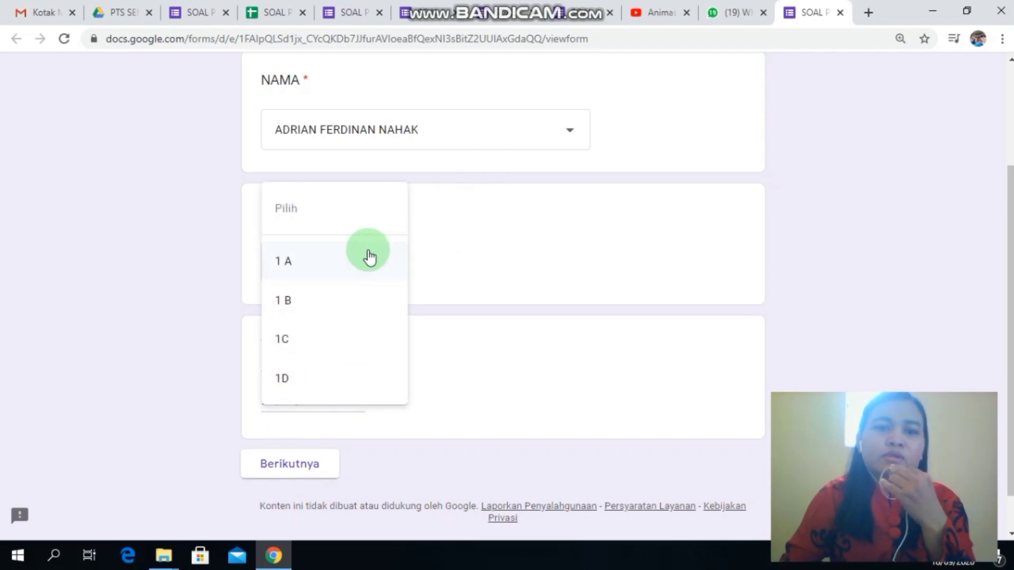
click(353, 211)
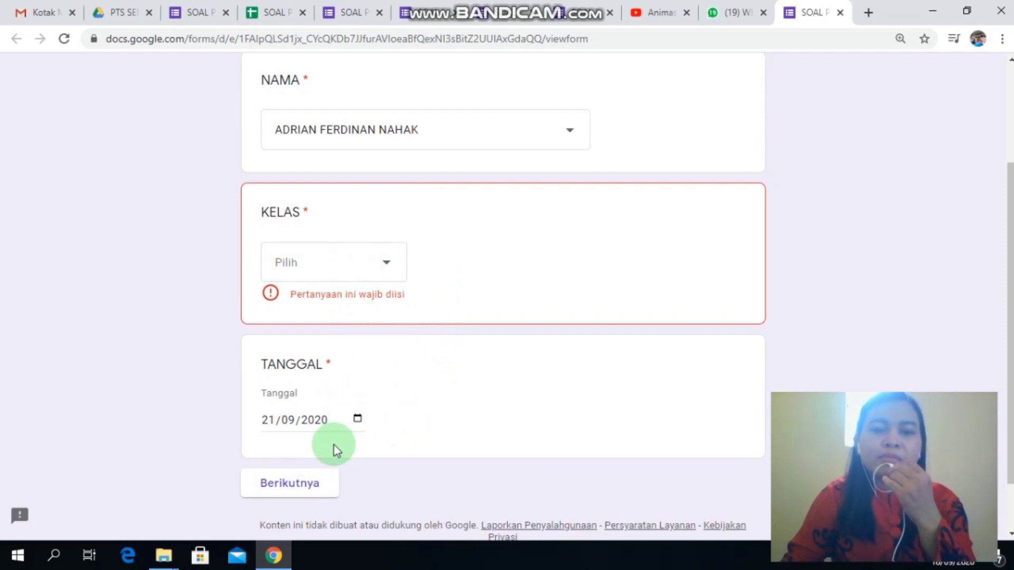
click(306, 494)
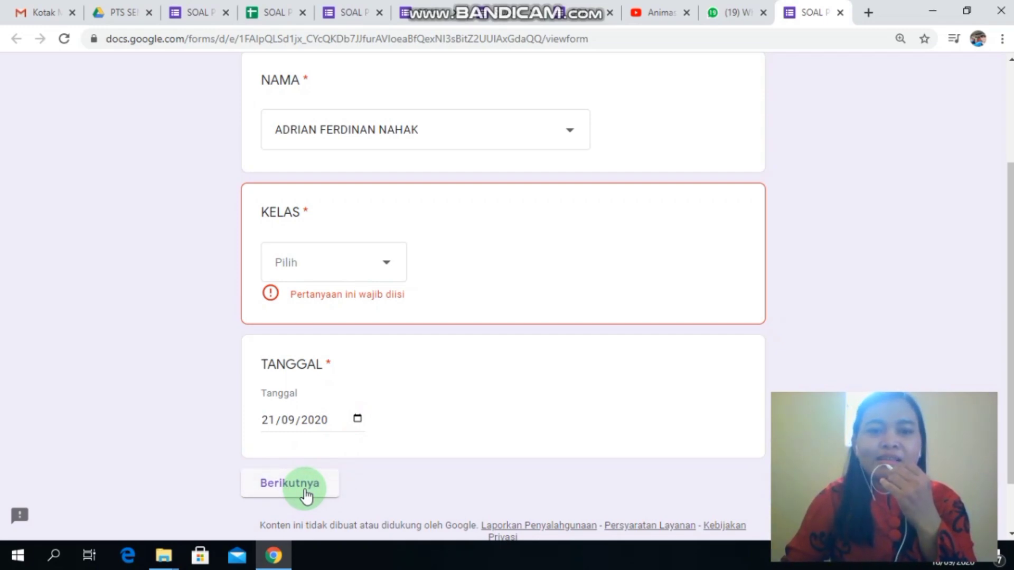
click(389, 264)
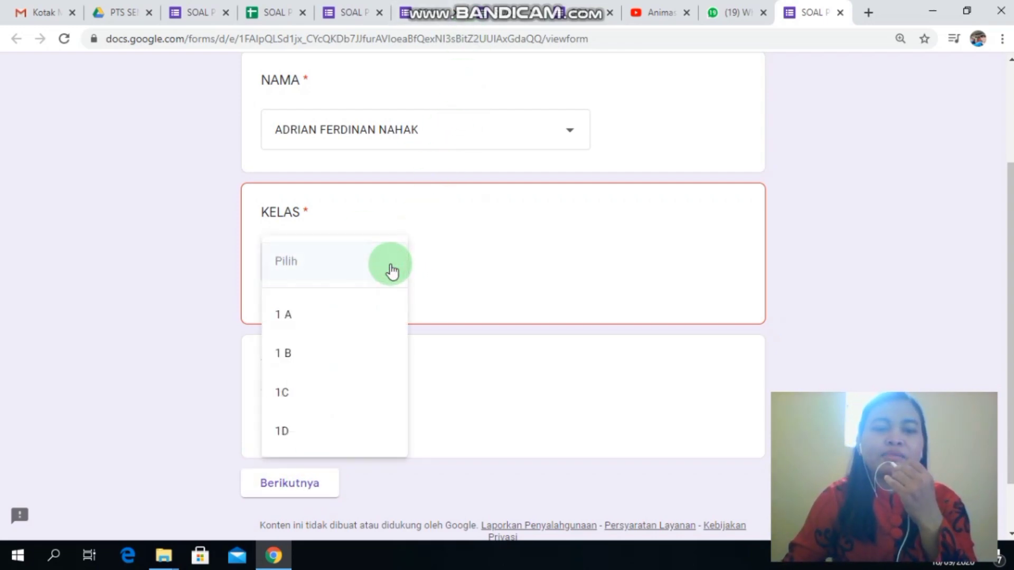
click(337, 315)
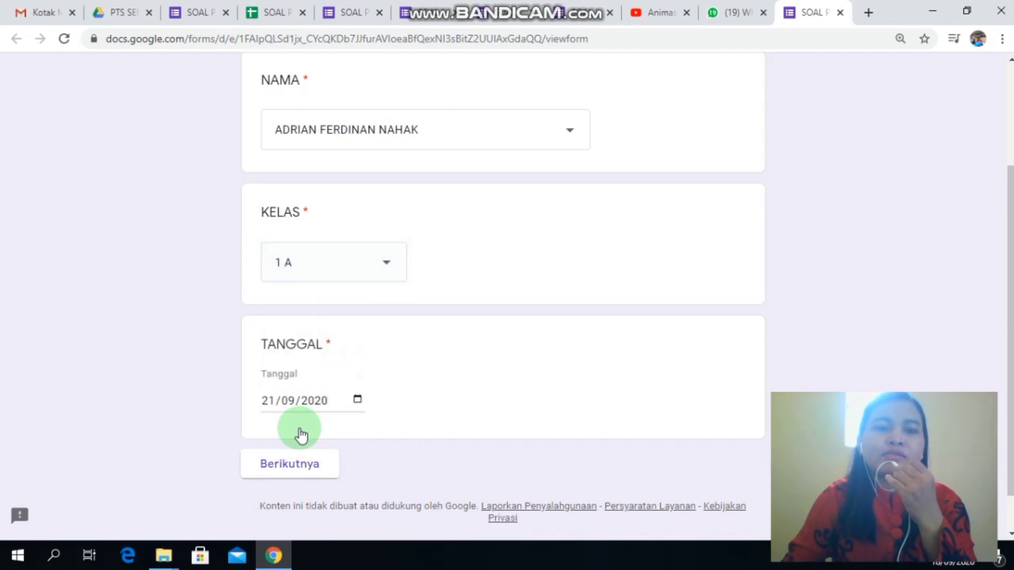
- Continue to the form's question section and close the YouTube video tab and other unneeded browser tabs
click(288, 468)
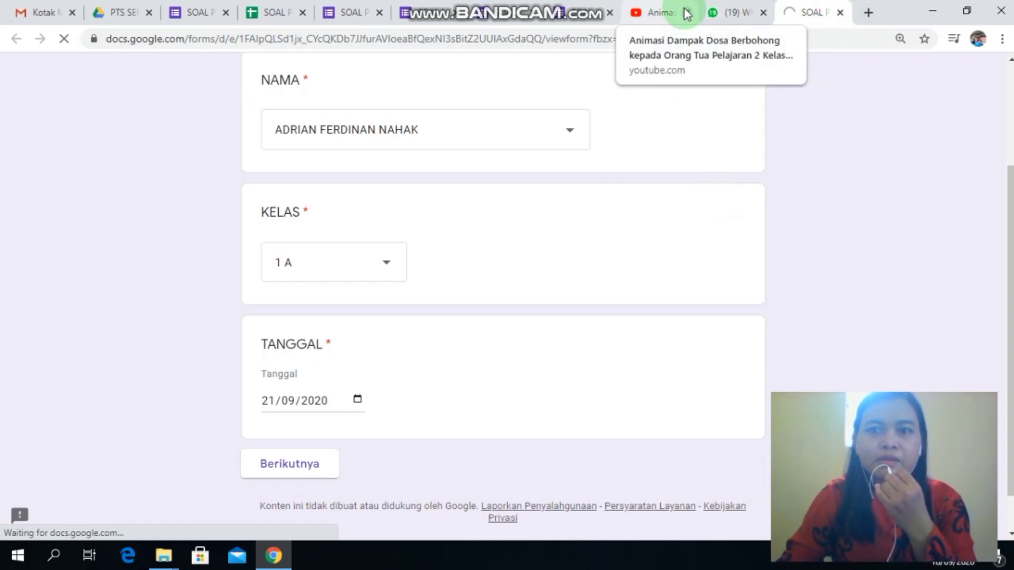
middle_click(651, 17)
middle_click(631, 18)
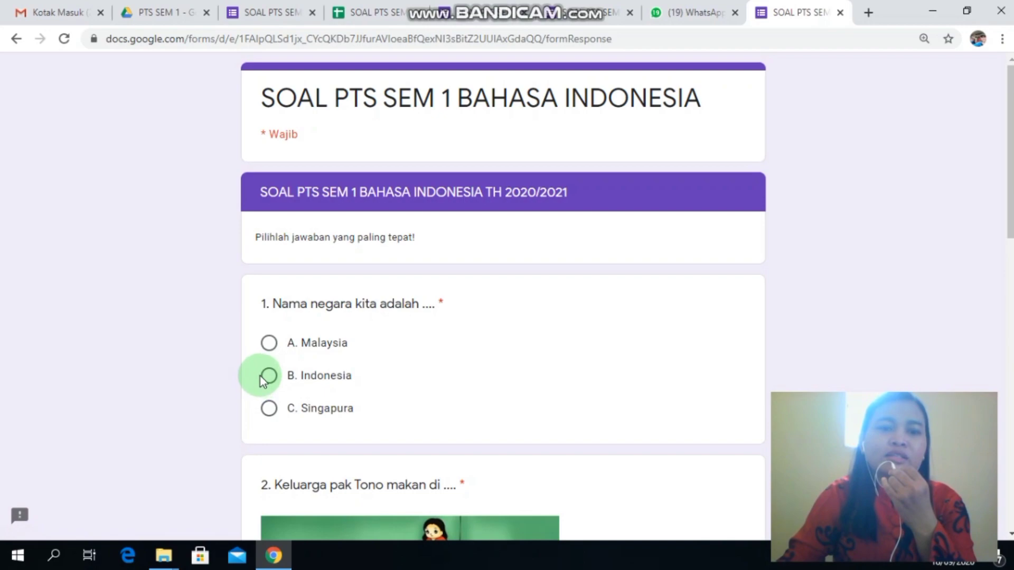
- Answer question 1 with "B. Indonesia", question 2 with "C. pasar" and the video question with "B. Ani", and submit the form
click(299, 374)
scroll(338, 376, down, 12)
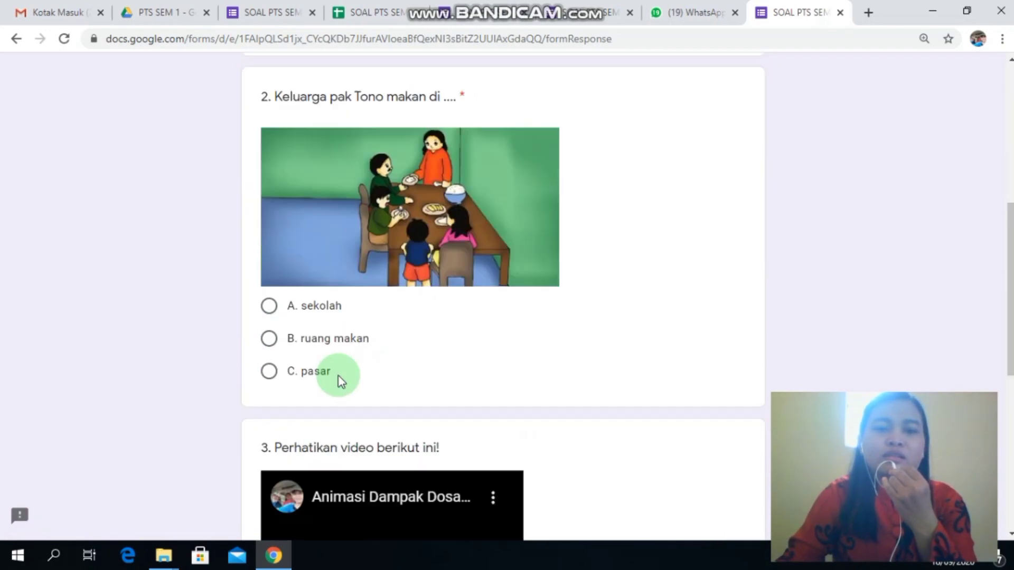
scroll(290, 131, up, 2)
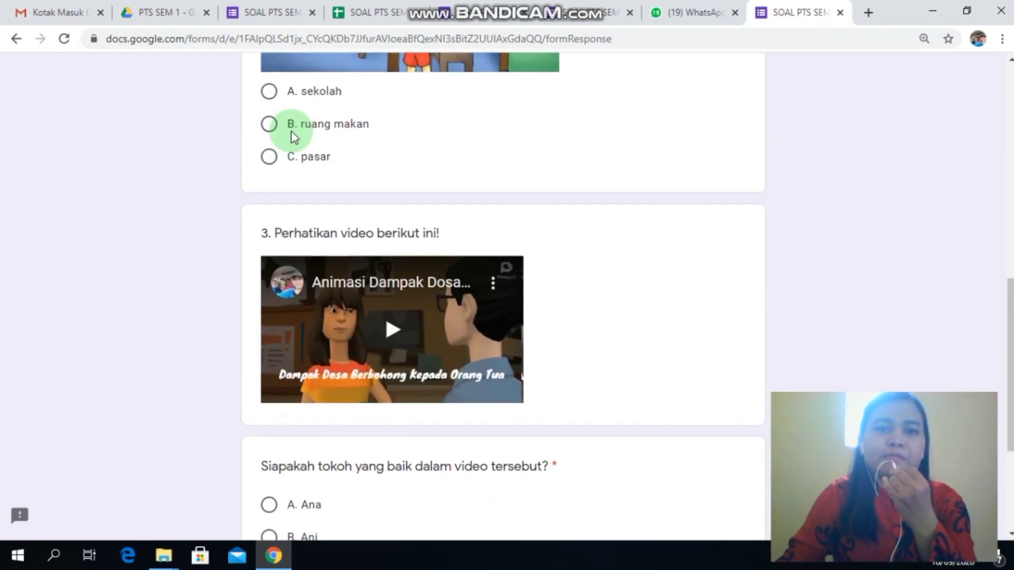
click(271, 166)
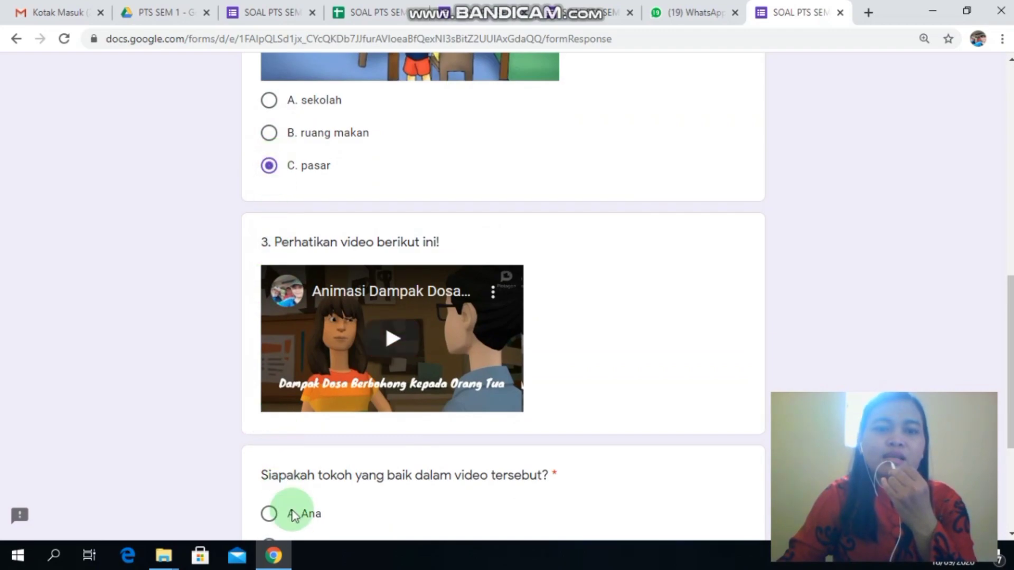
scroll(268, 517, down, 1)
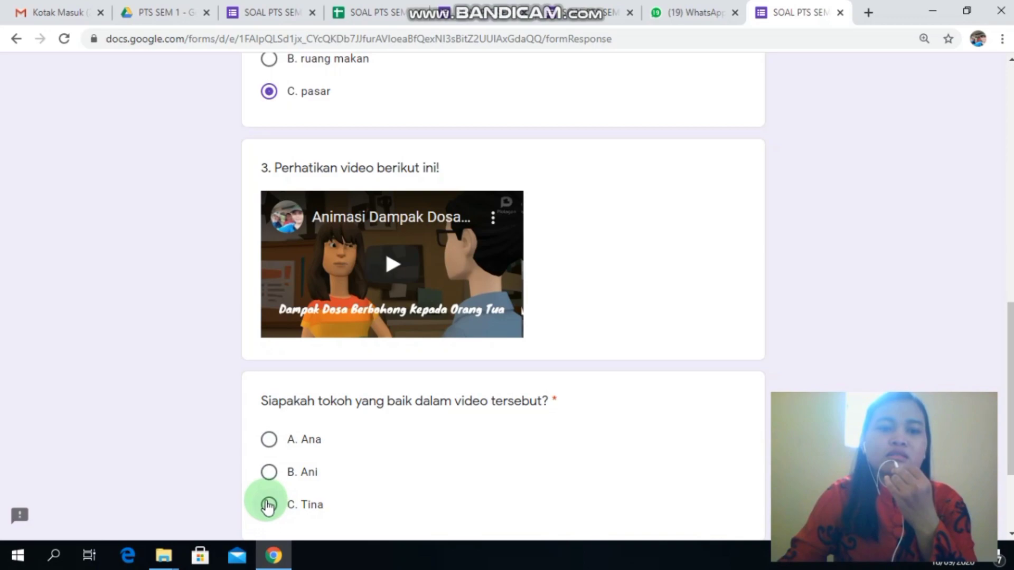
click(270, 472)
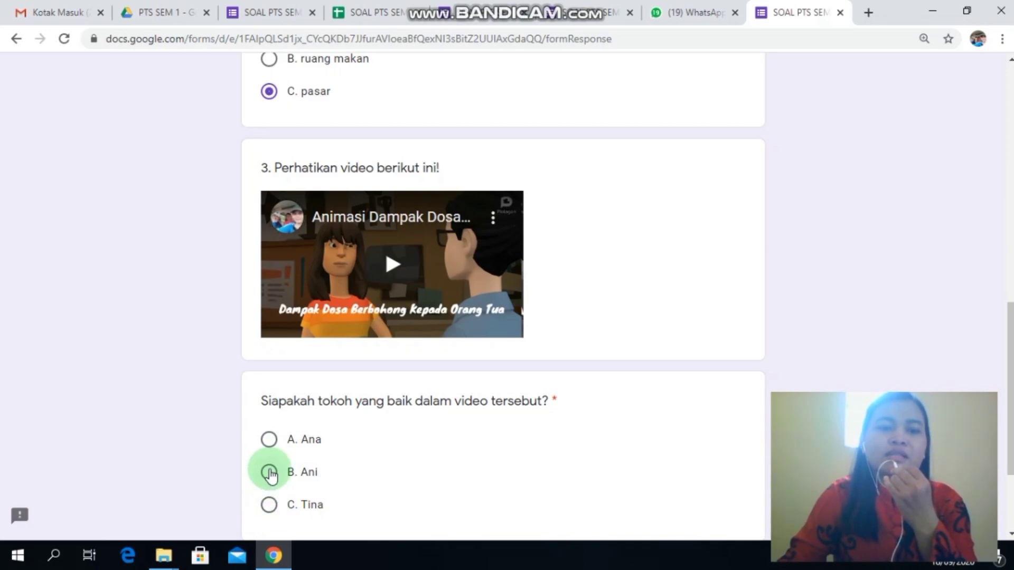
scroll(411, 334, down, 3)
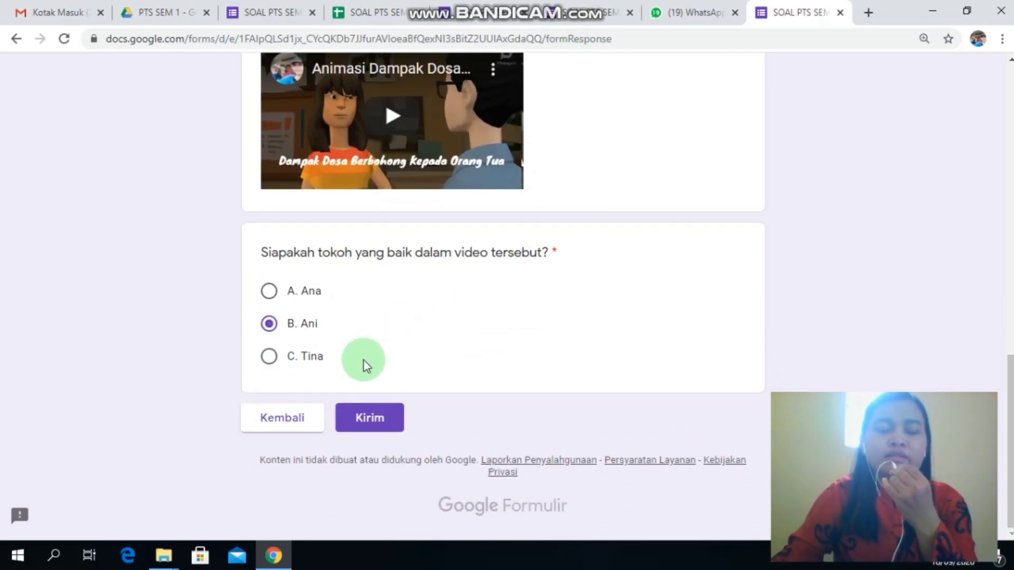
click(367, 420)
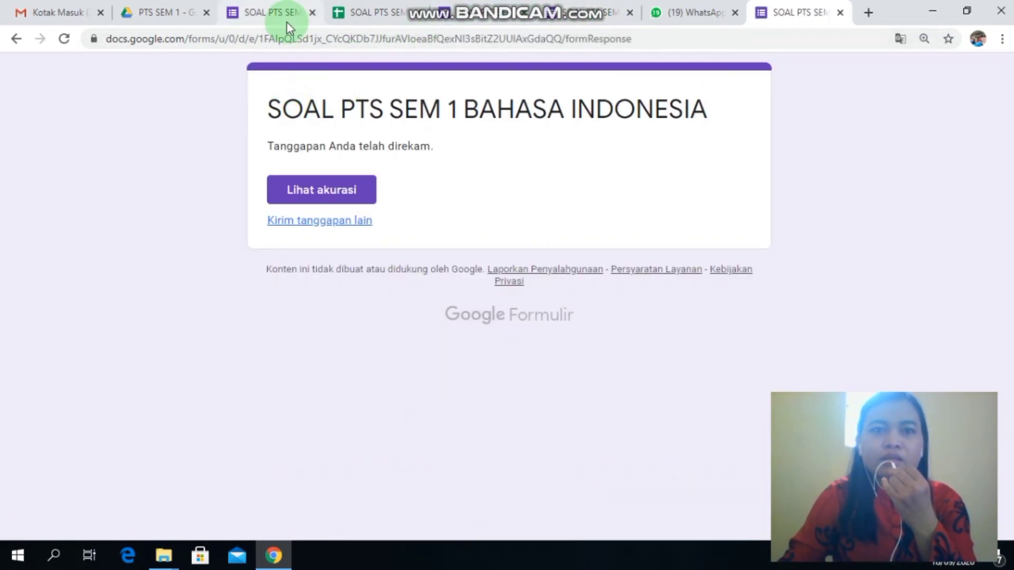
- Return to the form editor, close the send options and open the linked spreadsheet from the form's responses
click(290, 17)
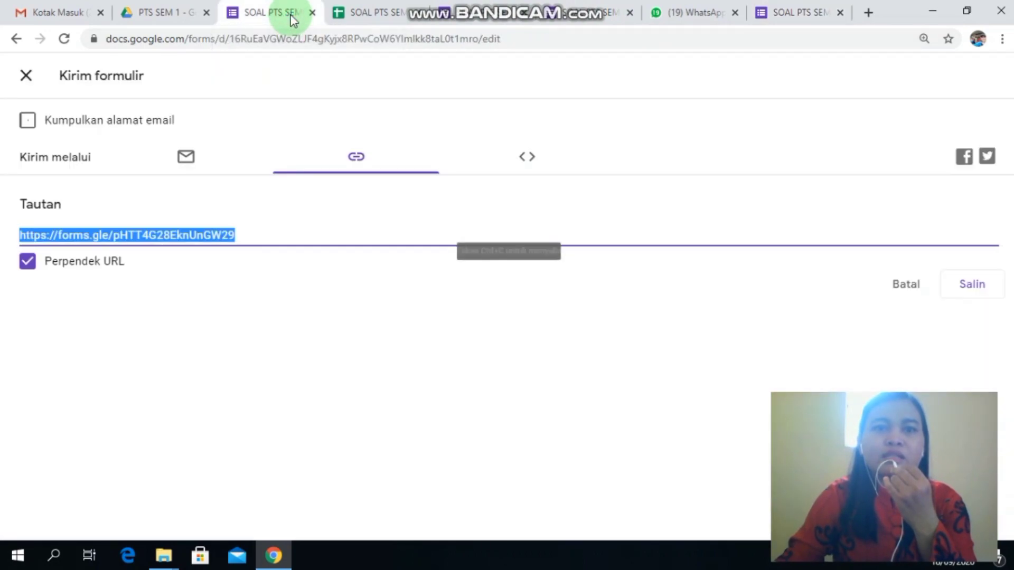
click(25, 76)
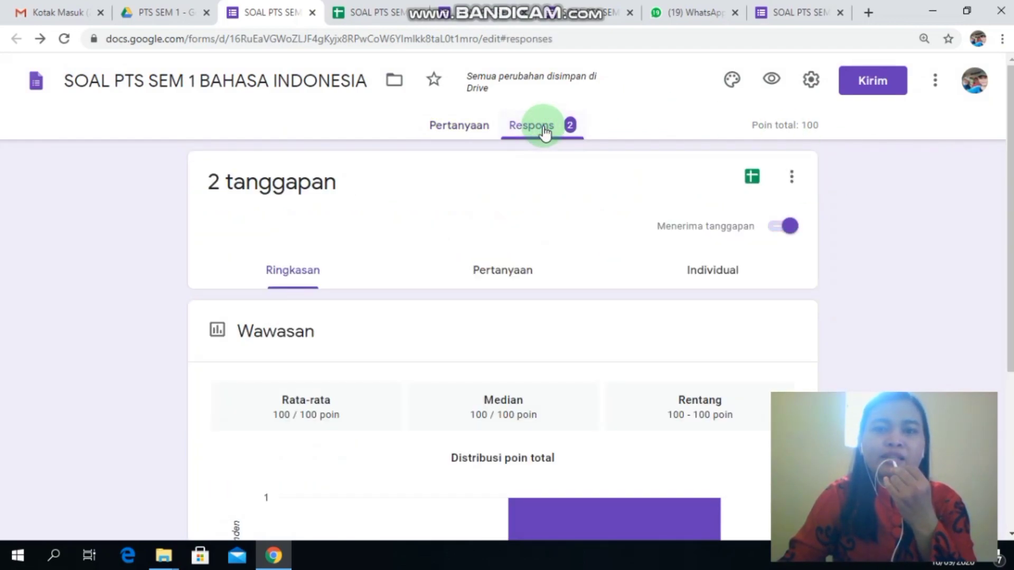
click(751, 174)
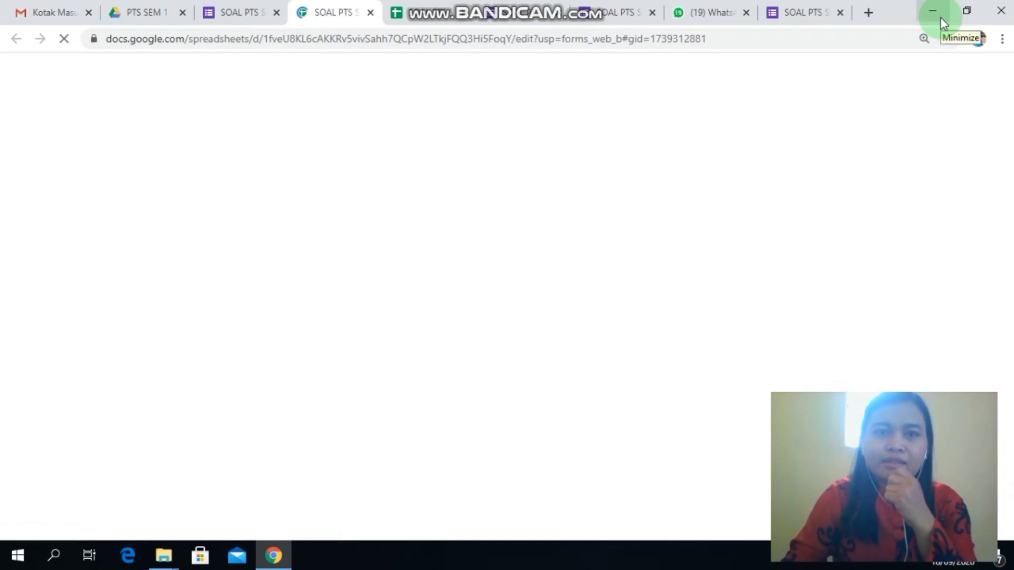
- Examine the students' results in the Score column of the response spreadsheet and minimize the browser window
click(260, 275)
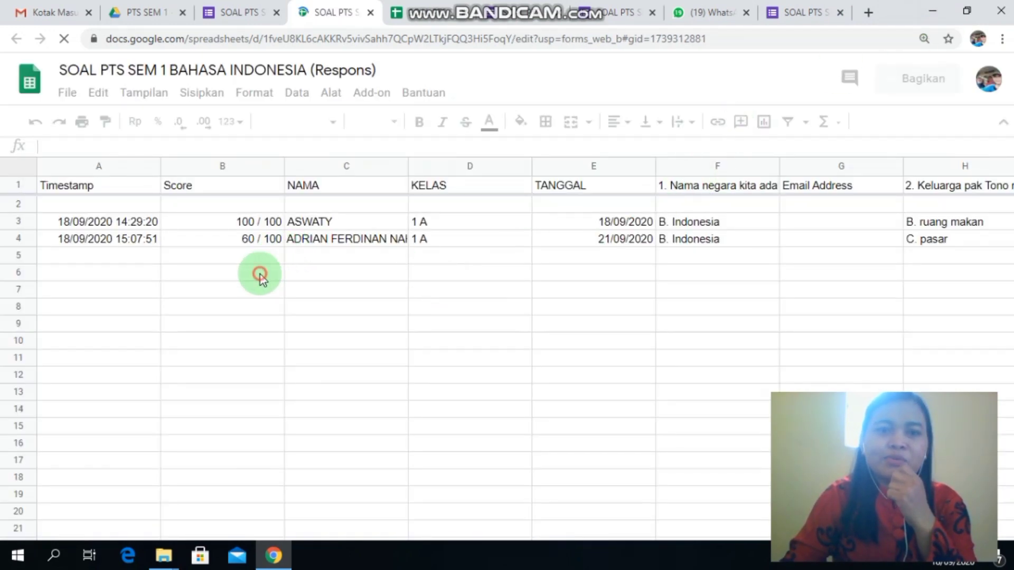
click(259, 221)
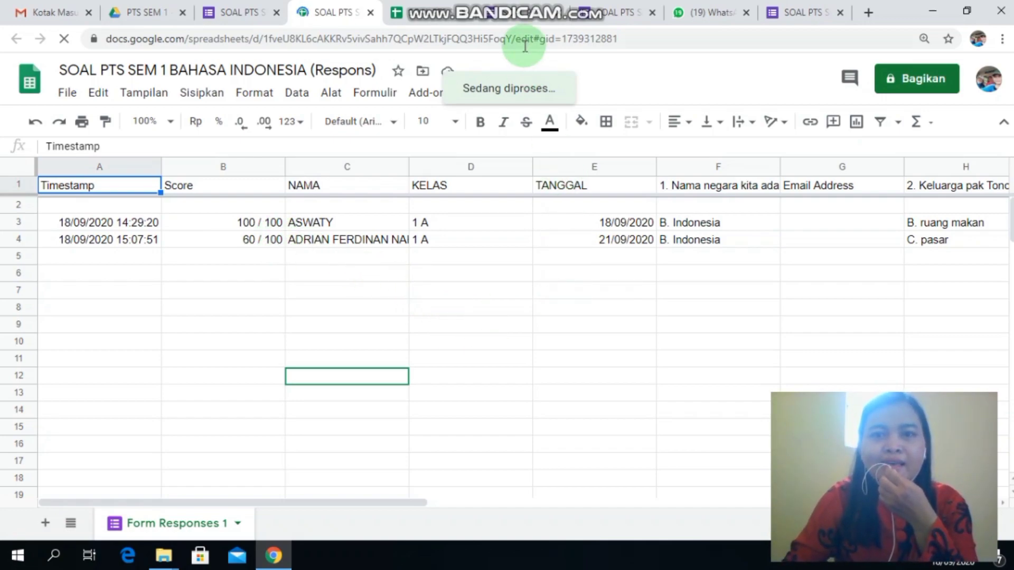
click(933, 13)
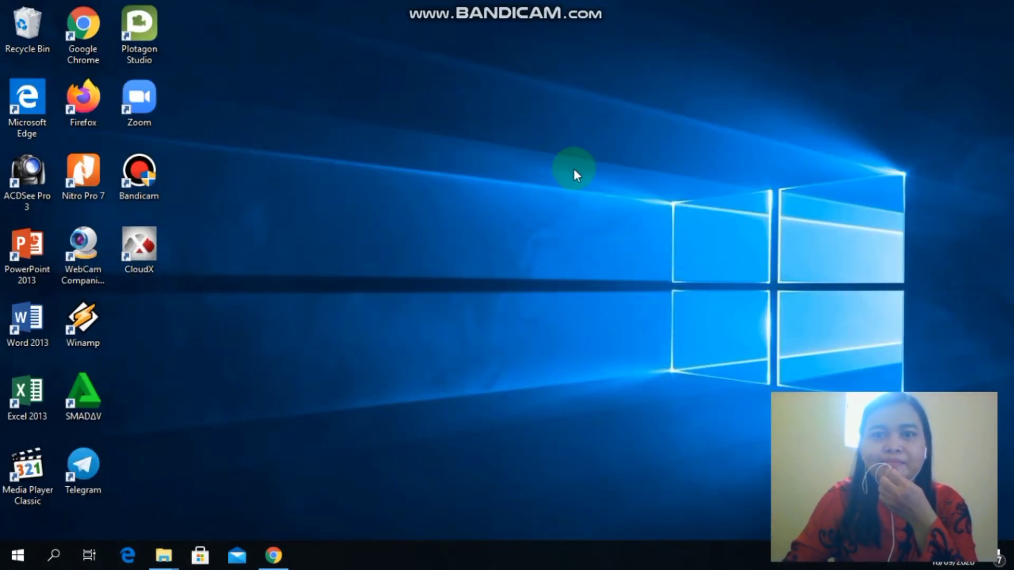